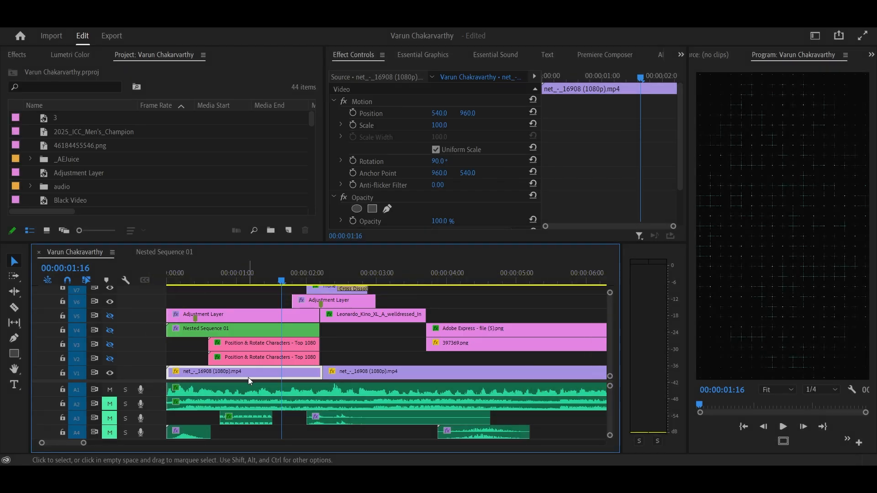
Step: Turn on the output of video track V4 and open Nested Sequence 01
click(822, 287)
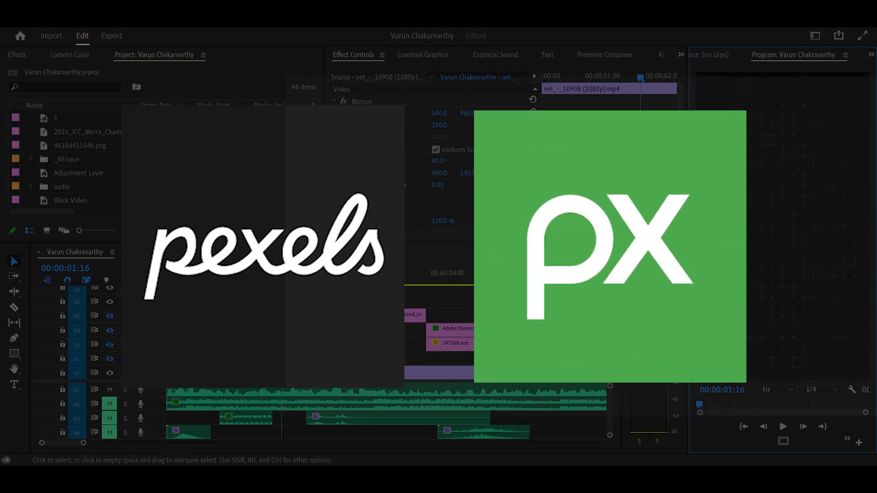
key(equal)
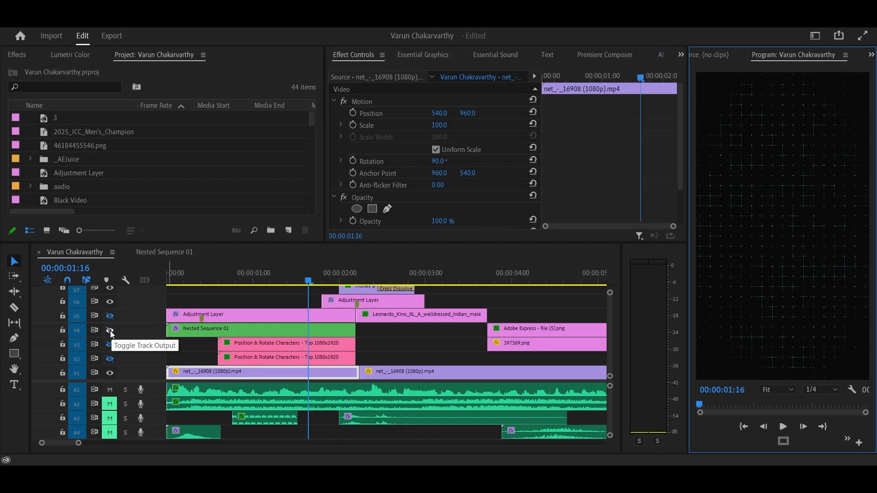
click(110, 330)
double_click(262, 329)
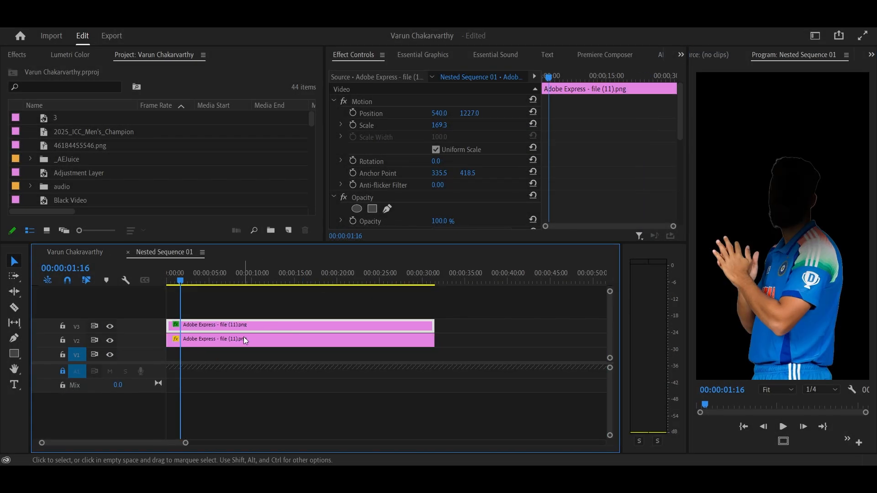
Step: Hide and show video track V3 in the nested sequence to compare the player image with and without its shadow layer
scroll(228, 337, down, 1)
scroll(219, 354, up, 2)
scroll(212, 357, down, 2)
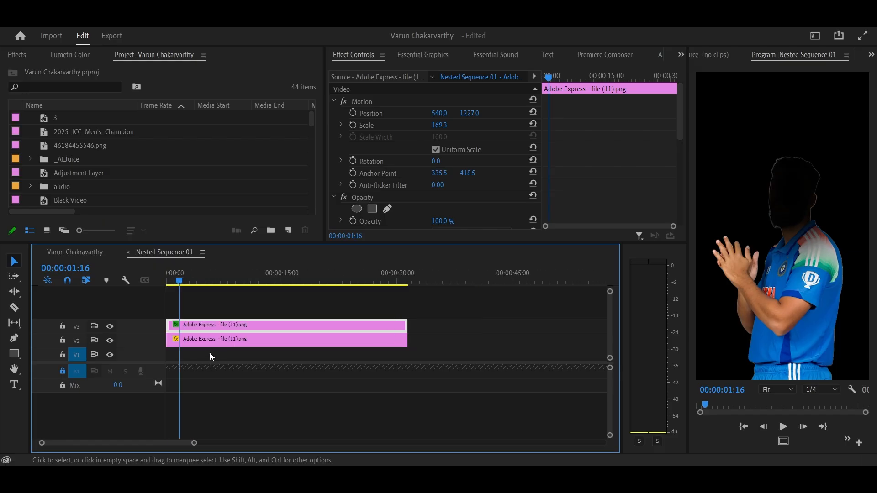
click(110, 326)
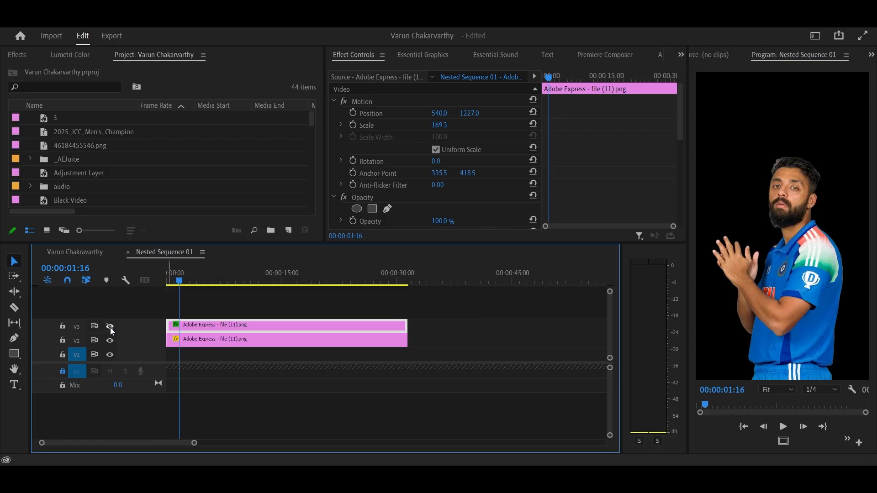
click(111, 327)
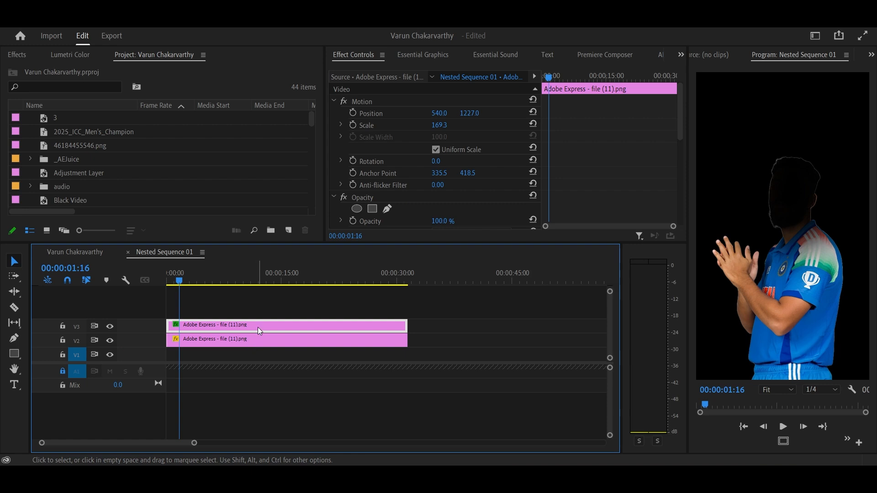
Step: Examine the Drop Shadow effect of the upper Adobe Express - file (11).png clip, including its mask around the head
scroll(404, 215, down, 5)
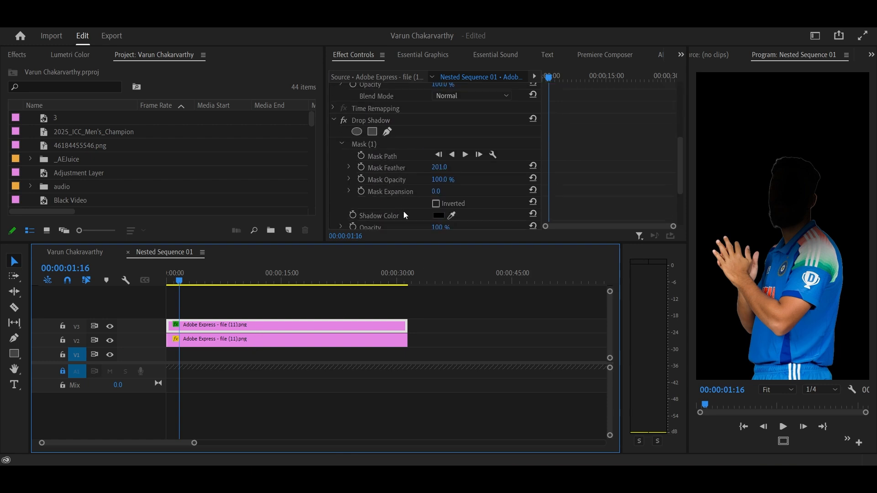
scroll(404, 215, down, 2)
key(grave)
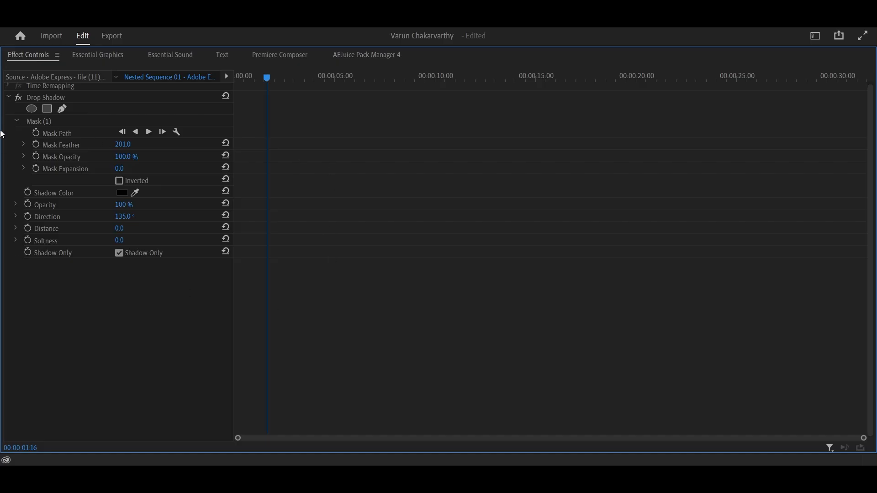
key(grave)
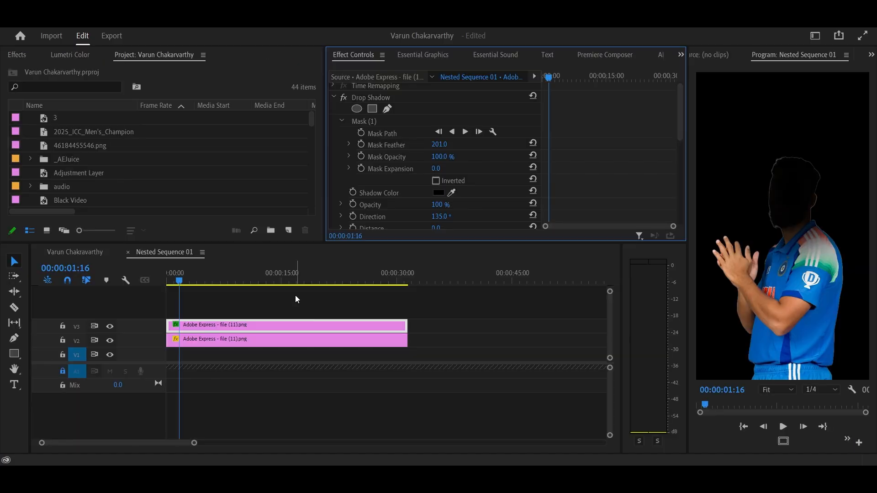
click(366, 123)
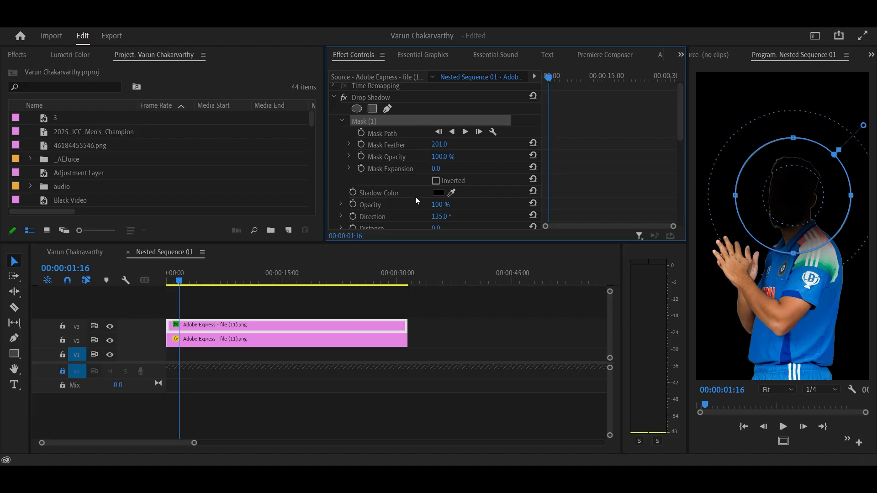
scroll(416, 203, up, 5)
scroll(417, 203, down, 7)
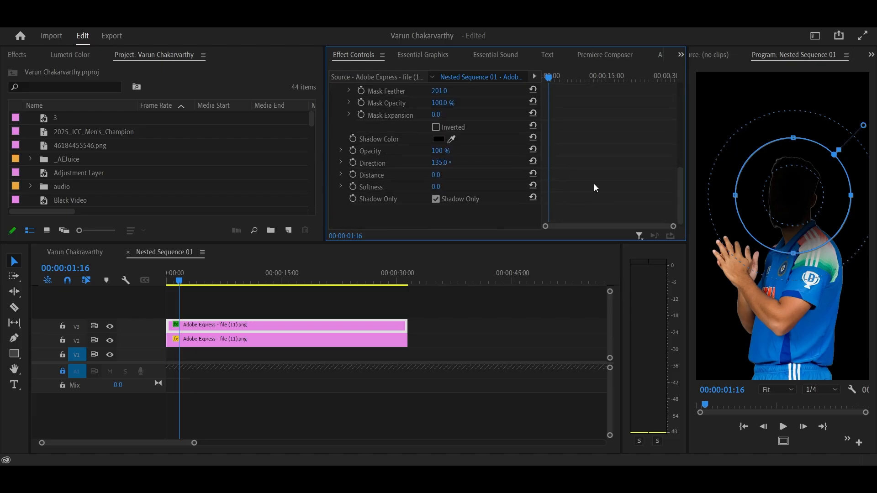
Step: Turn the Drop Shadow's Shadow Only option off and back on to compare the face with and without it
click(430, 222)
click(437, 201)
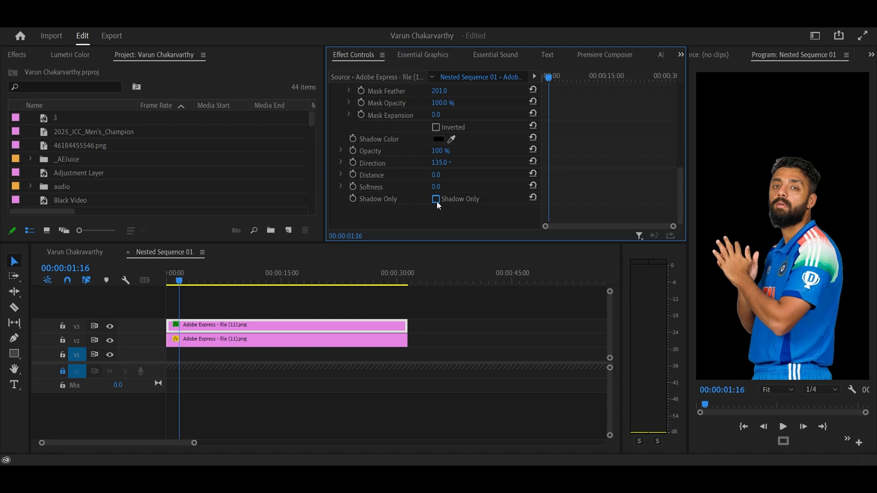
click(436, 201)
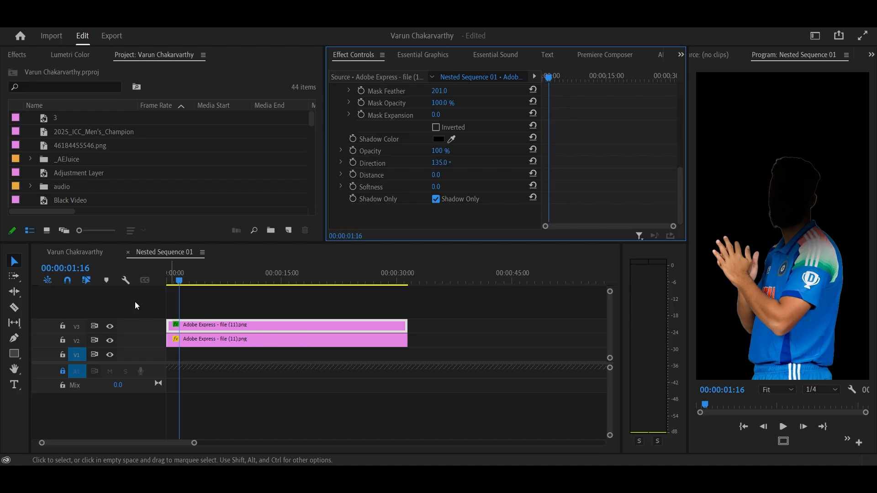
Step: Return to the main Varun Chakravarthy sequence, move the playhead to 00:00:01:11 and turn on the output of video track V3
click(62, 251)
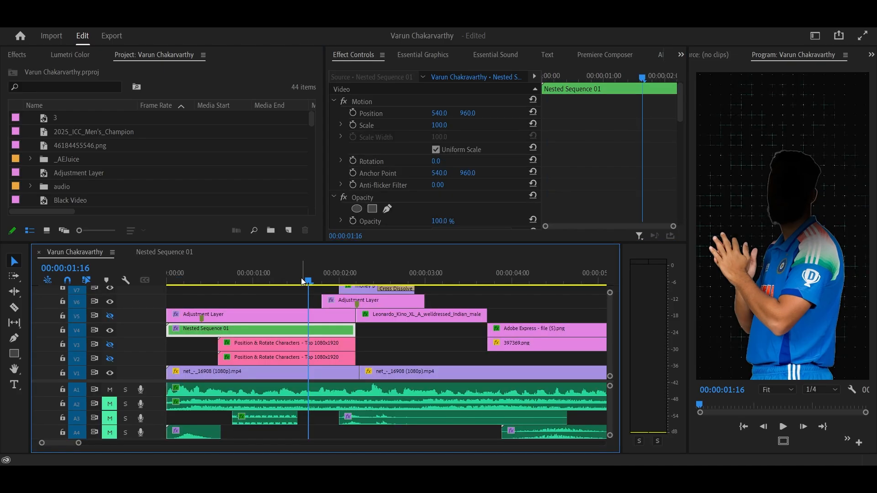
drag(301, 278, 291, 278)
click(110, 344)
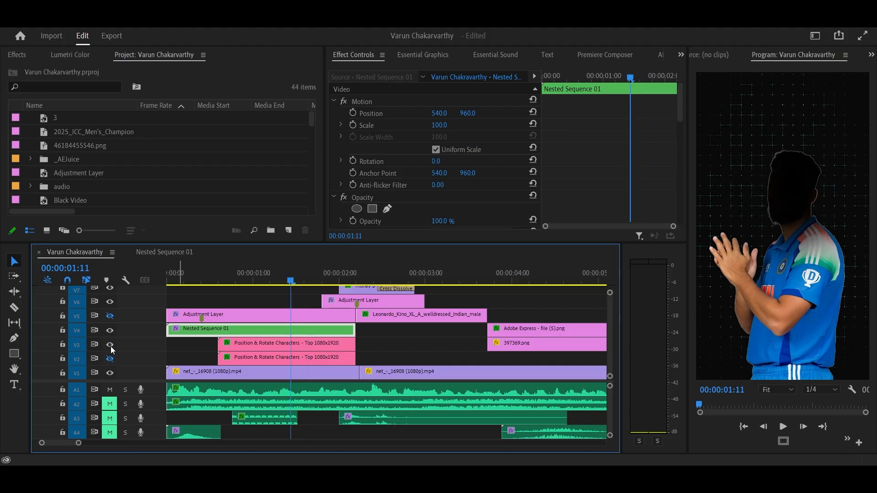
scroll(267, 352, up, 1)
Step: Inspect the Premiere Composer settings of the Position & Rotate Characters title clip on track V3
click(268, 349)
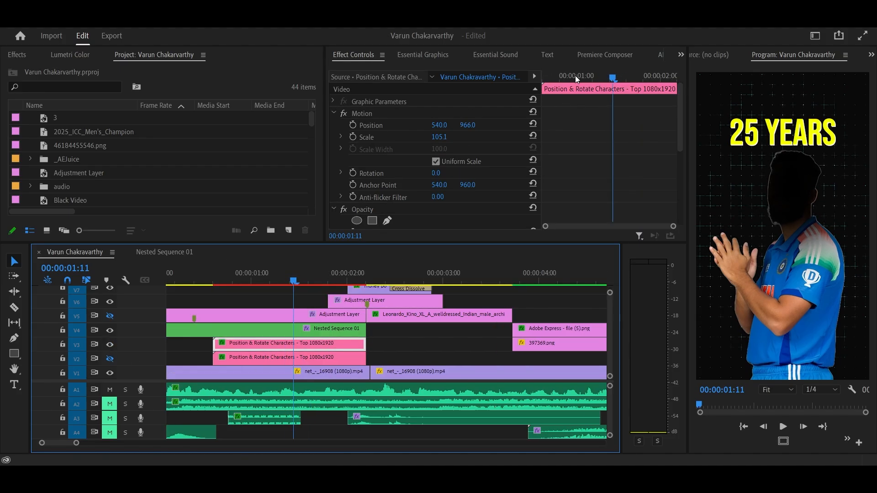
click(599, 55)
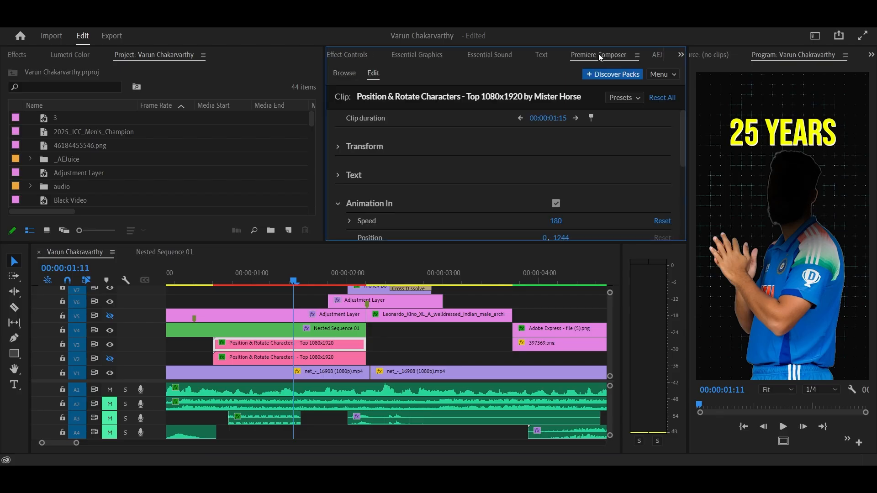
key(grave)
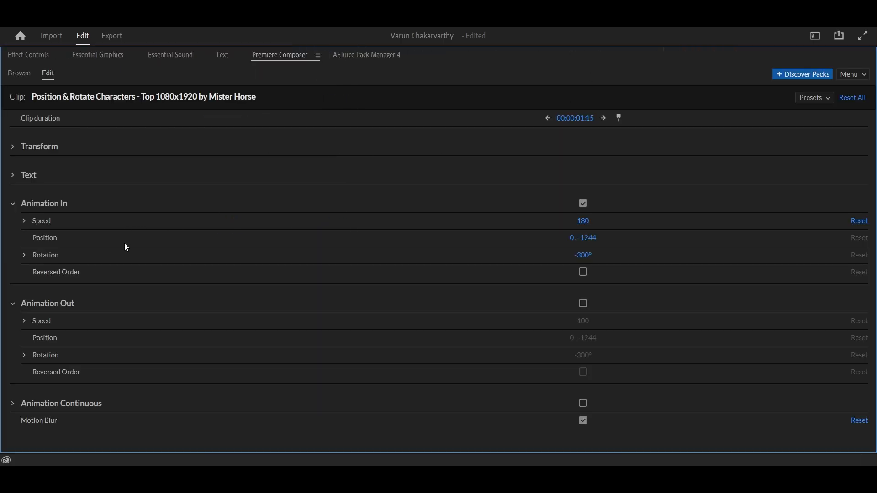
key(grave)
Step: Browse the Text Presets in the Premiere Composer Starter Pack for the Position & Rotate Characters preset
click(387, 347)
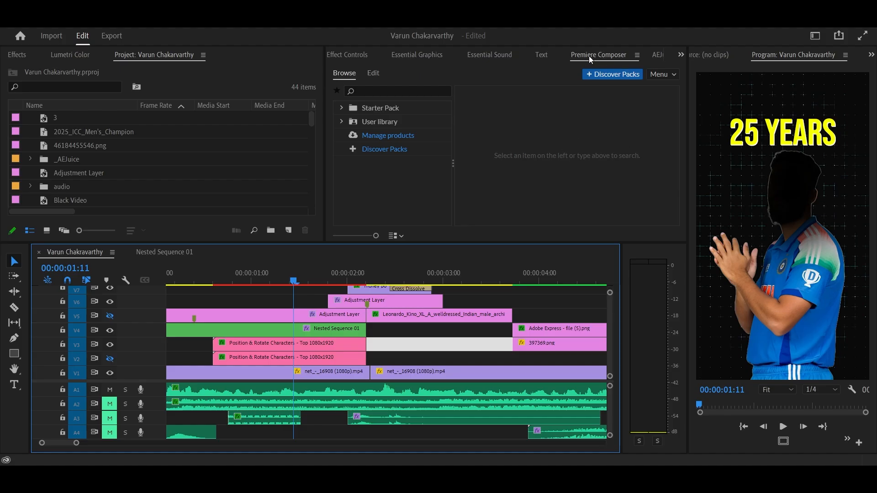
key(grave)
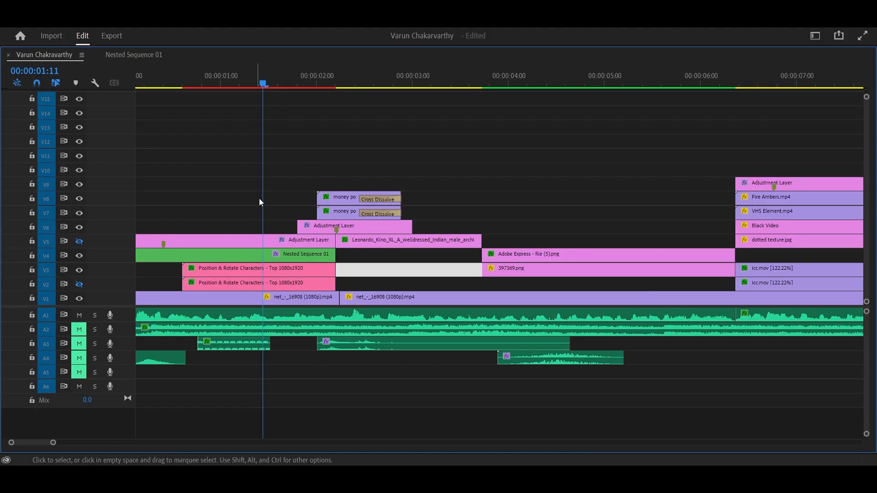
key(grave)
click(508, 169)
key(grave)
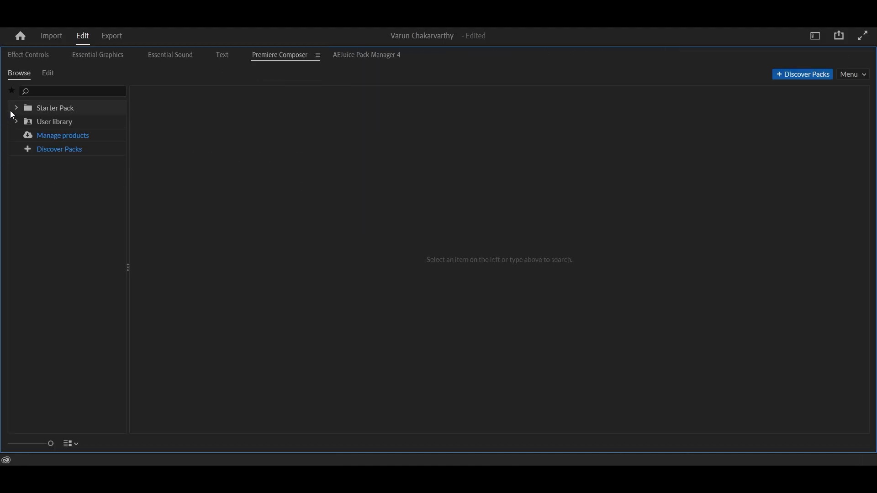
click(16, 108)
click(64, 136)
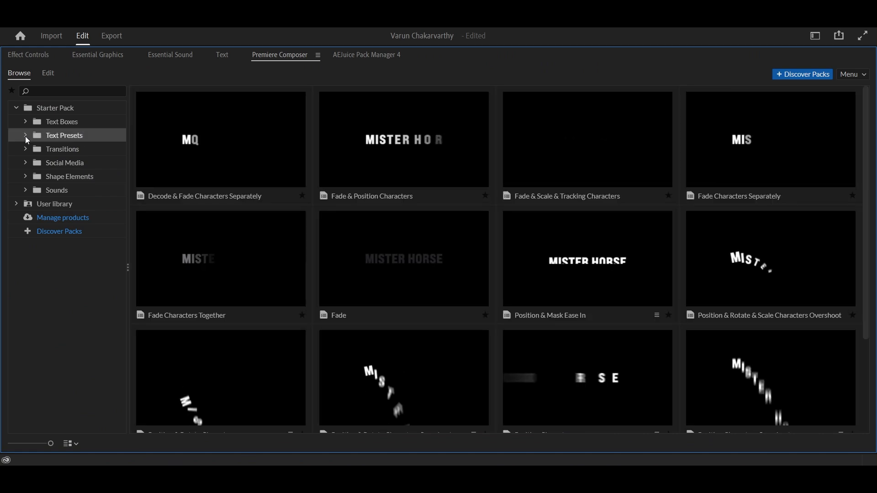
scroll(264, 310, down, 3)
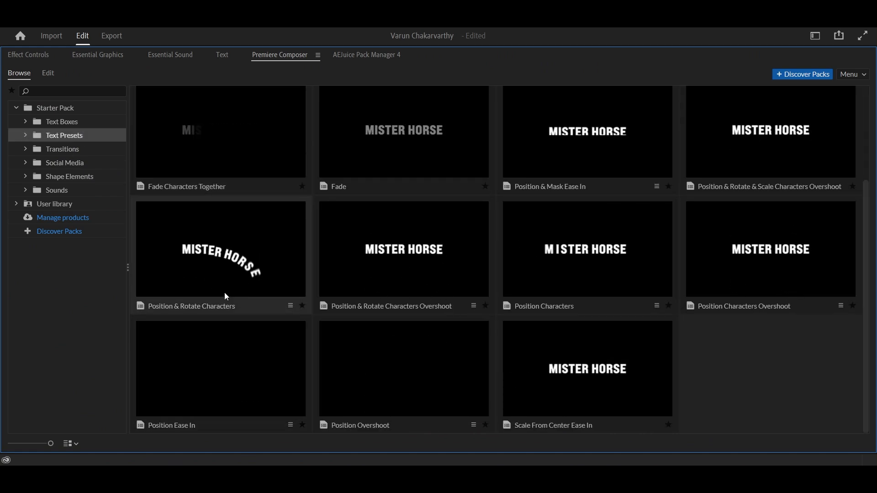
key(grave)
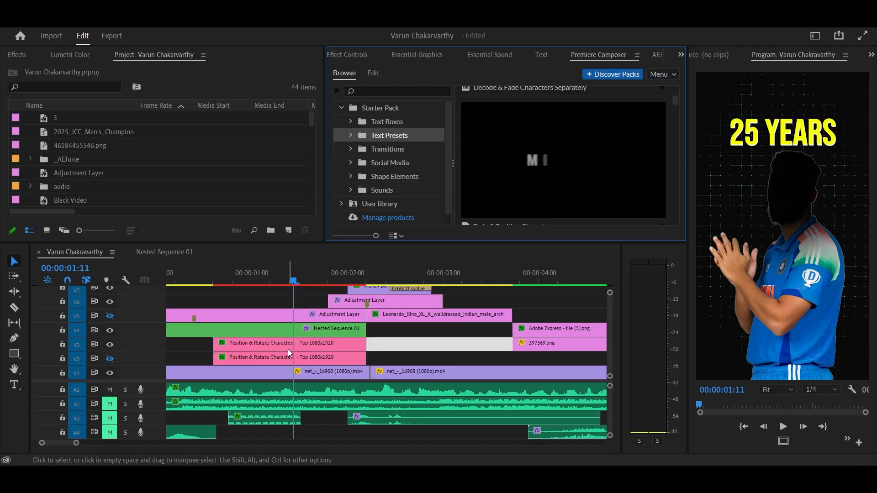
Step: Review the V3 title clip's Animation In and Animation Out settings and its Drop Shadow effect
click(306, 341)
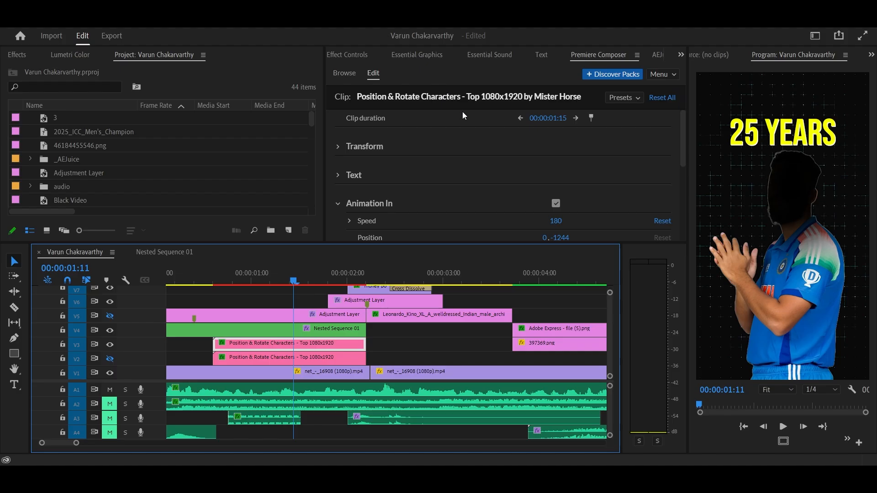
scroll(407, 190, down, 2)
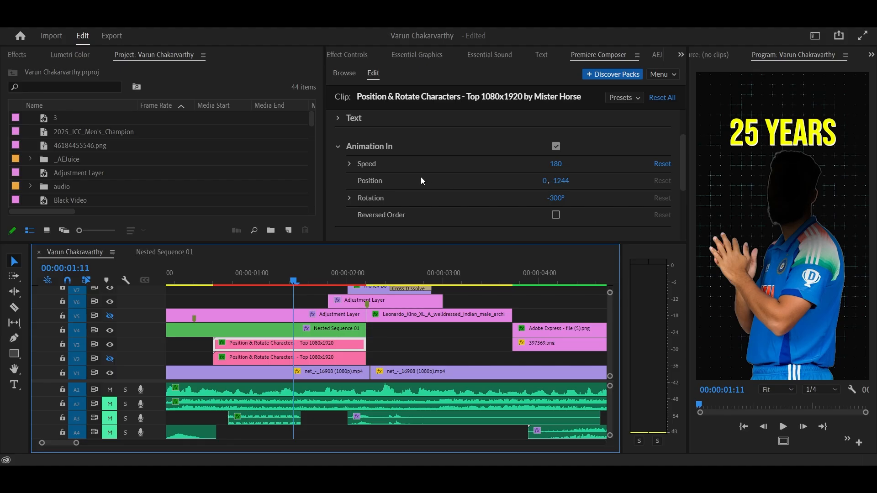
scroll(608, 185, down, 3)
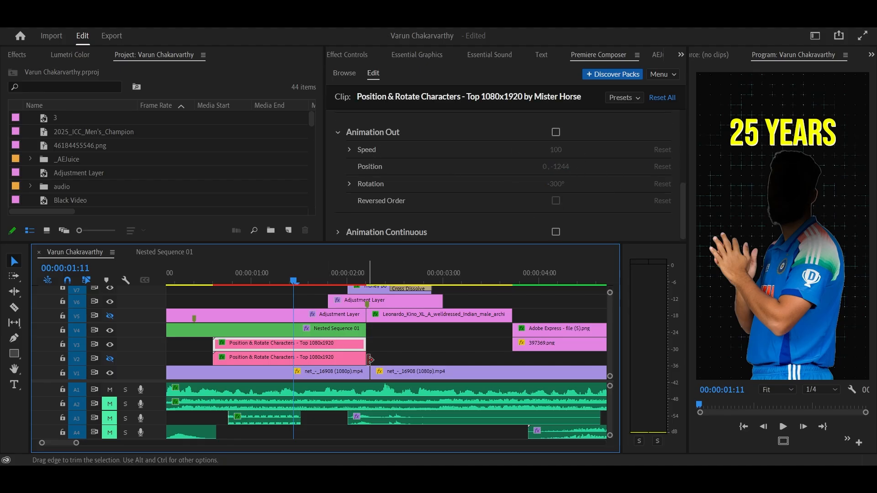
key(shift+5)
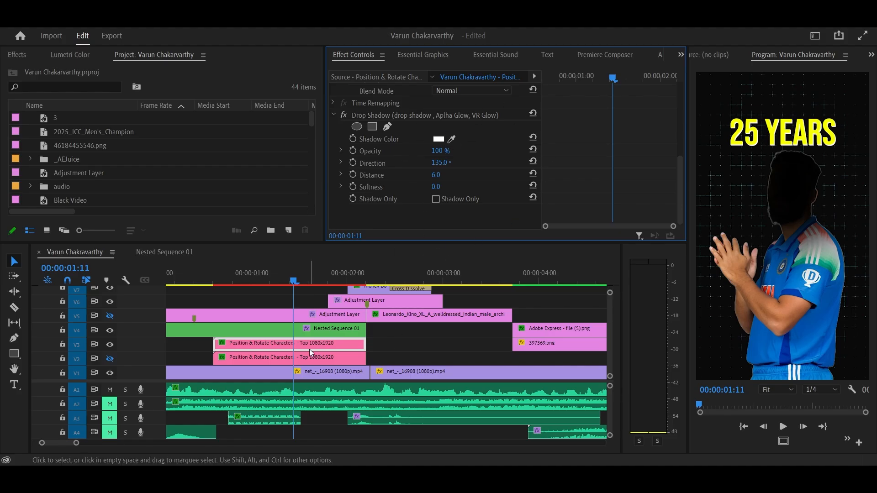
Step: Turn on the output of video track V2 and examine the Drop Shadow and Gaussian Blur effects on its title clip
click(298, 363)
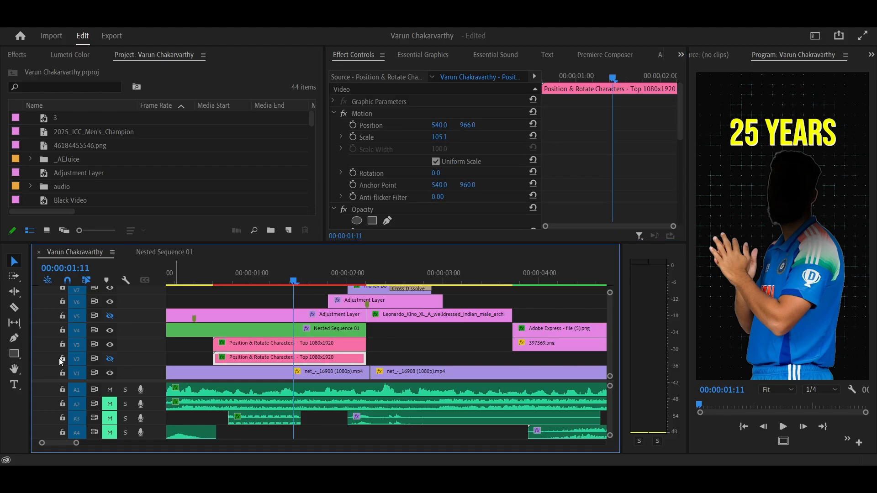
click(110, 359)
scroll(393, 225, down, 10)
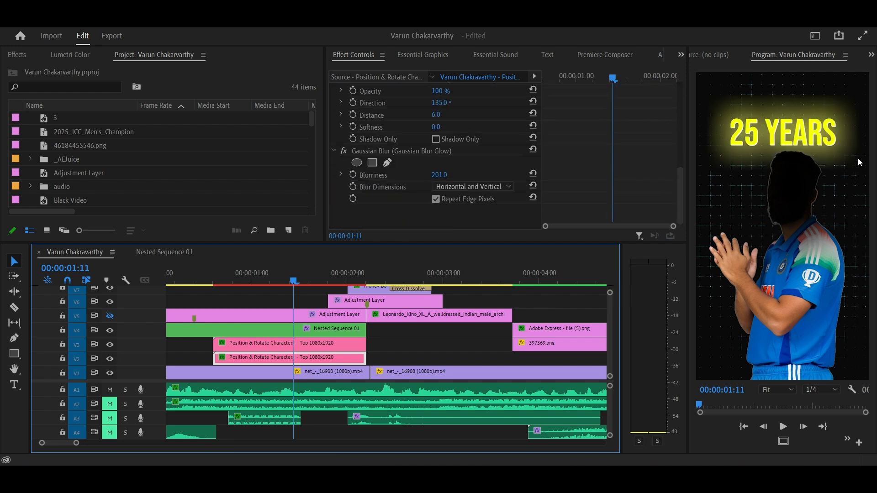
scroll(279, 327, up, 2)
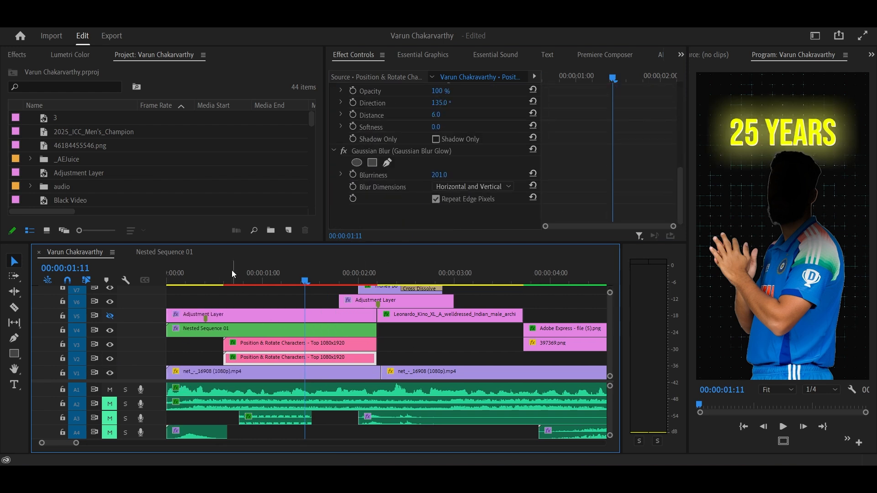
Step: Turn on the output of video track V5 and inspect its first adjustment layer's Transform (Blur Zoom Out) effect at the sequence start
drag(232, 273, 142, 280)
click(110, 316)
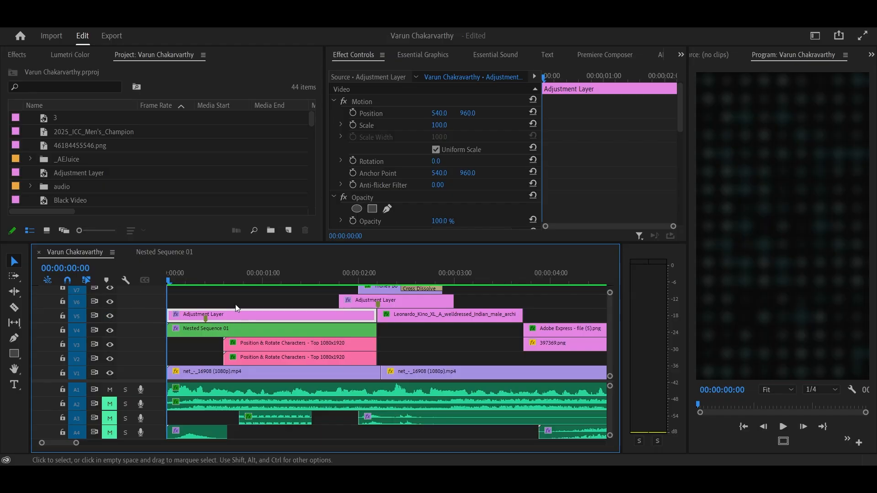
scroll(221, 306, up, 1)
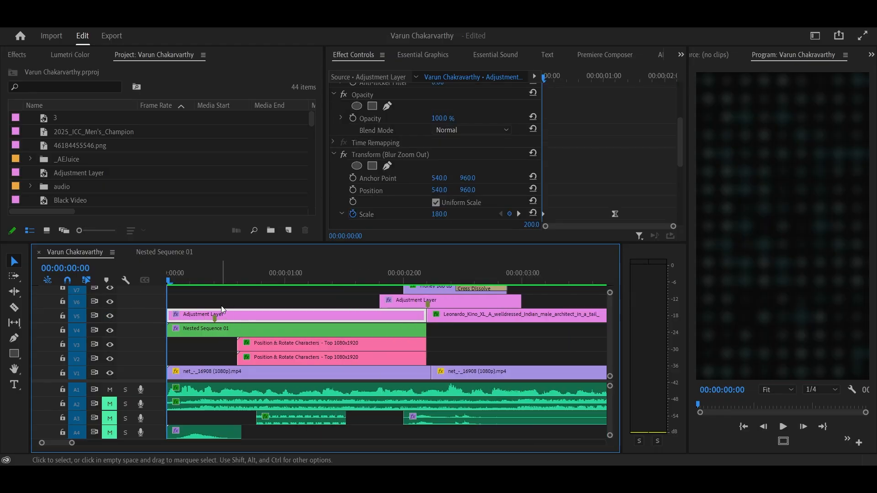
Step: Play the opening of the sequence from the start to preview the blur zoom-out animation
key(space)
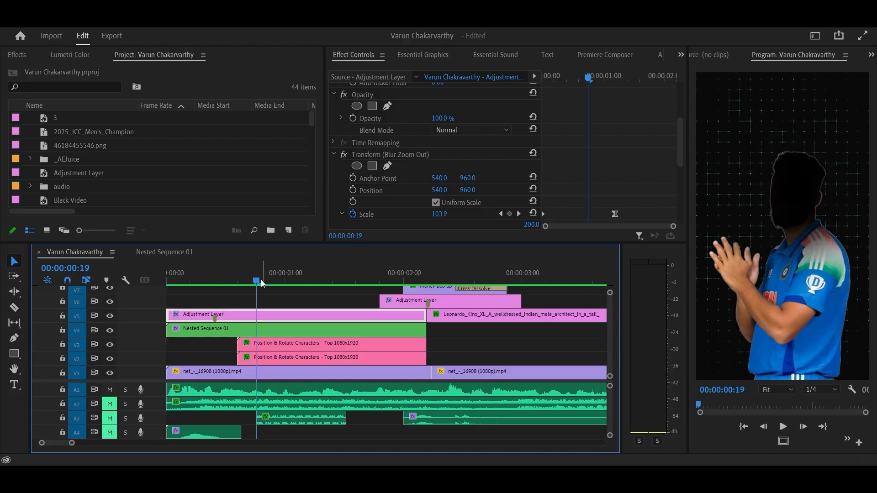
key(Home)
key(space)
key(space)
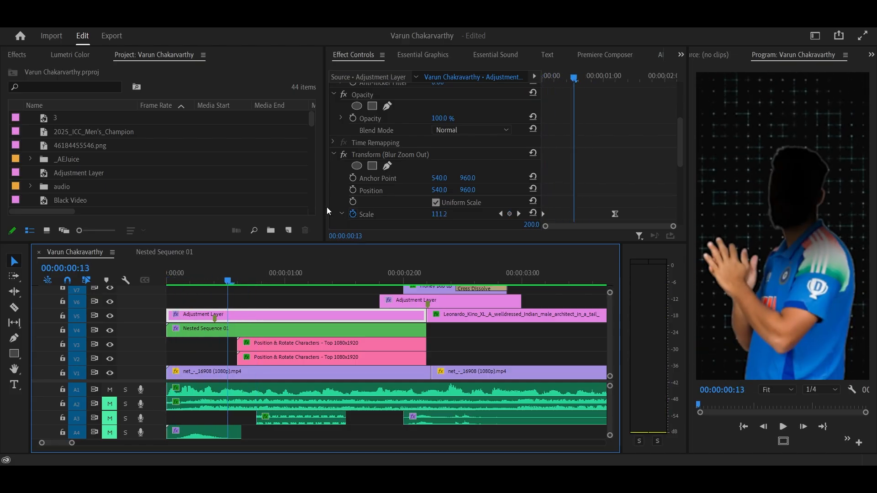
Step: Enlarge the effect settings view and examine the V5 adjustment layer's Transform and Fast Blur (Blur Zoom Out) effects
click(500, 141)
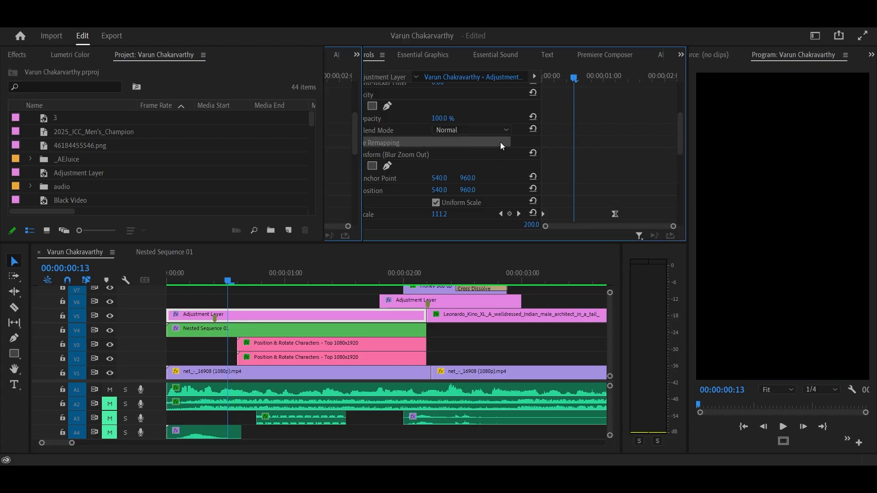
key(grave)
scroll(156, 267, down, 1)
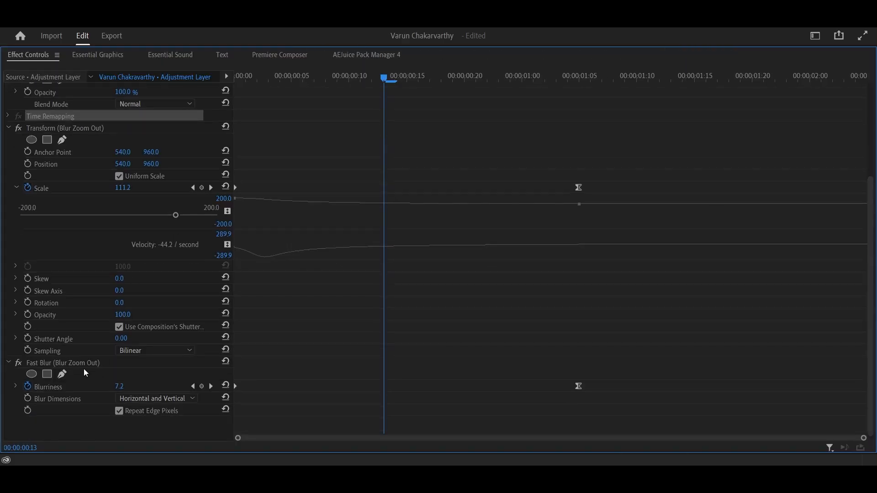
click(53, 365)
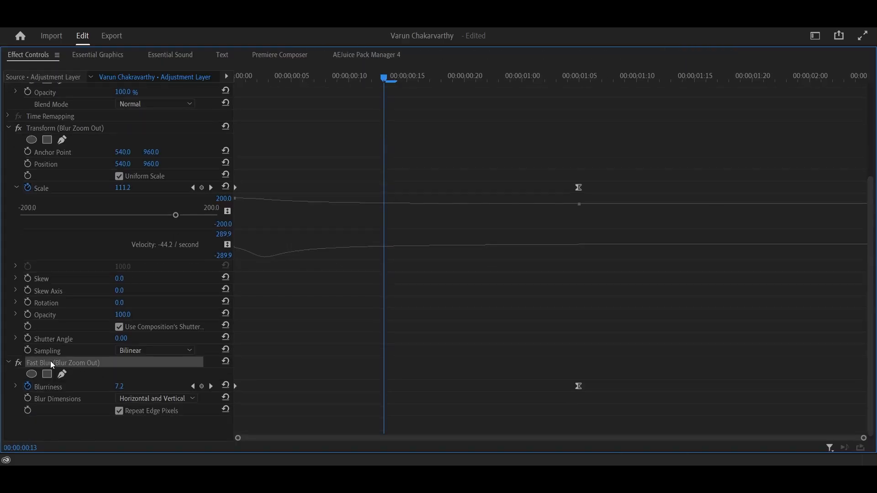
click(65, 132)
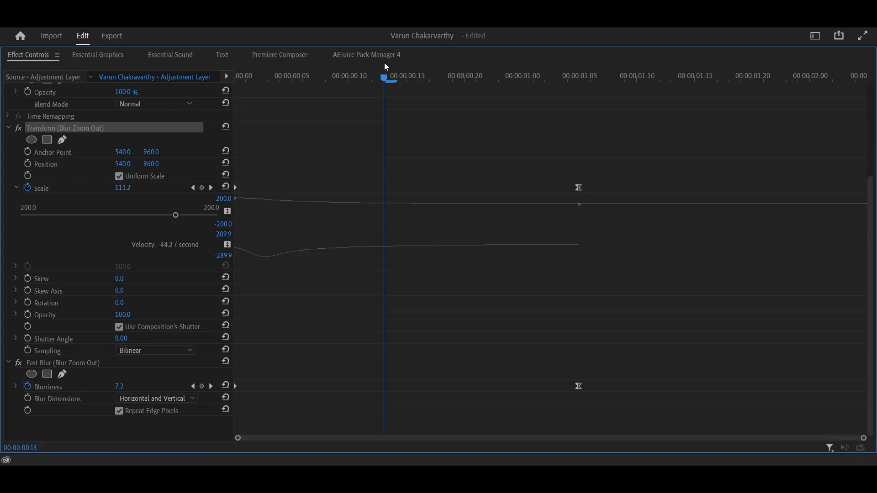
Step: Compare the Scale and Blurriness keyframe values at the sequence start and at 00:00:01:05
drag(384, 64, 222, 73)
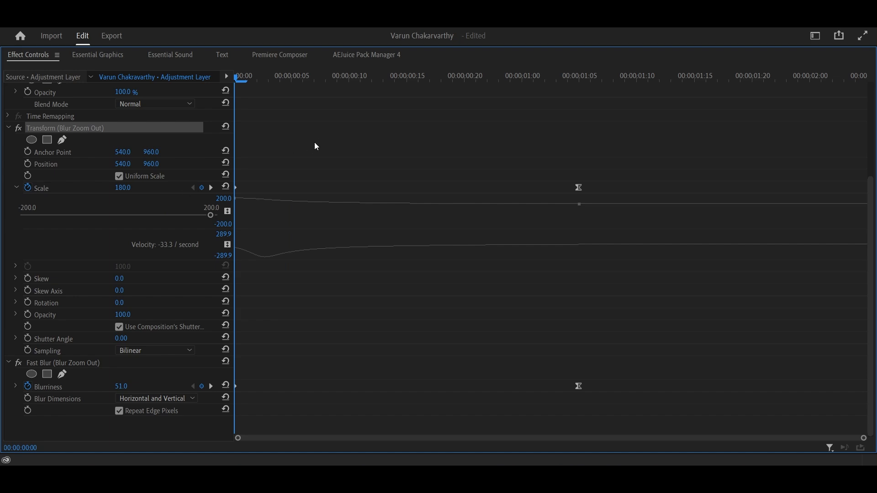
click(580, 77)
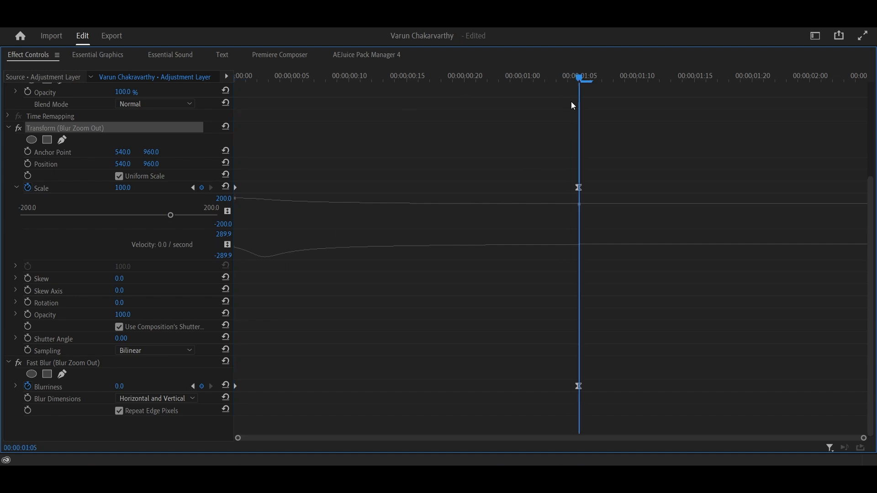
drag(582, 84, 235, 82)
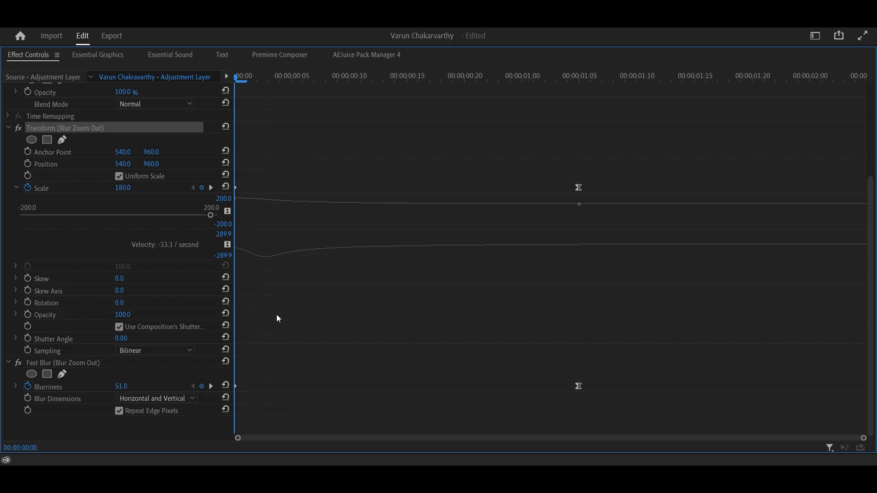
click(576, 77)
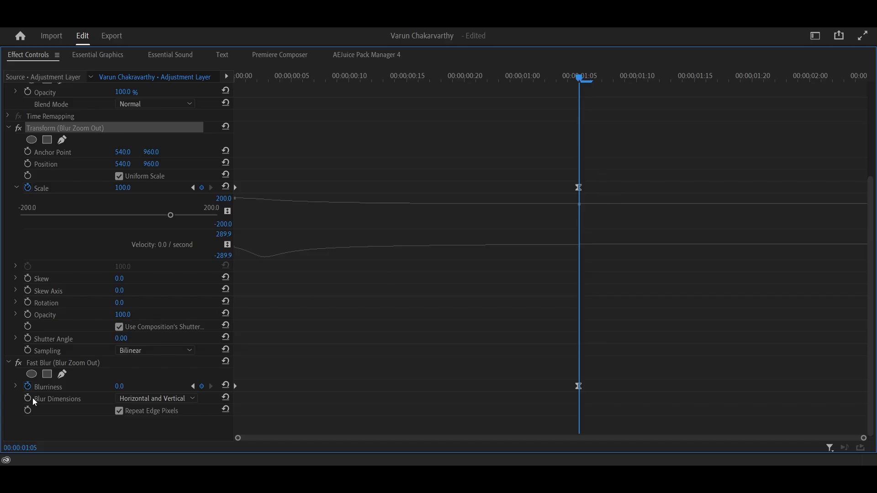
Step: Inspect the easing handles of the Scale keyframe at 00:00:01:05 in the velocity graph, then return to the sequence start
drag(633, 154, 548, 434)
click(583, 387)
click(579, 188)
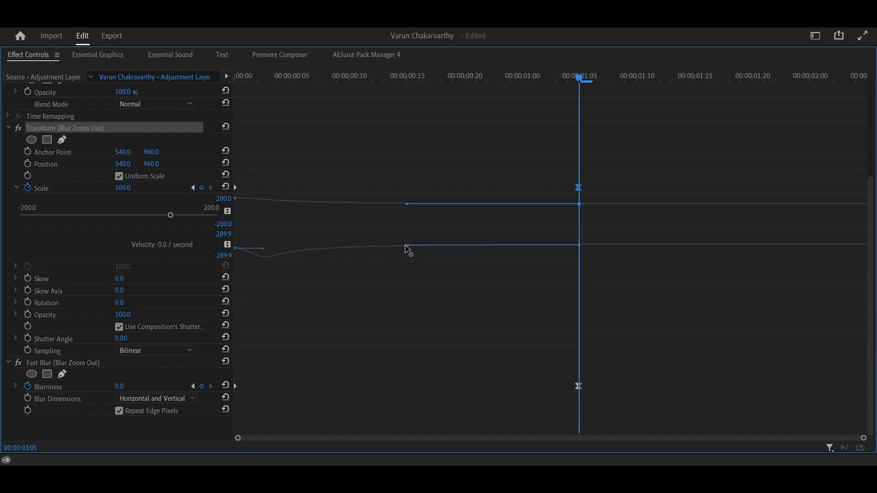
mouse_move(405, 245)
mouse_down()
mouse_move(406, 237)
mouse_move(407, 246)
mouse_up()
key(Home)
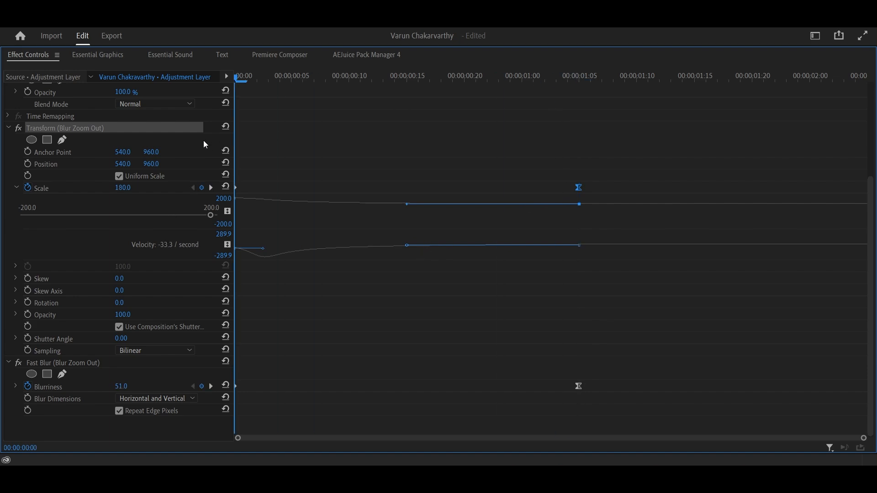
Step: Restore the normal workspace view and play the opening of the sequence to preview the zoom-out
key(grave)
click(215, 278)
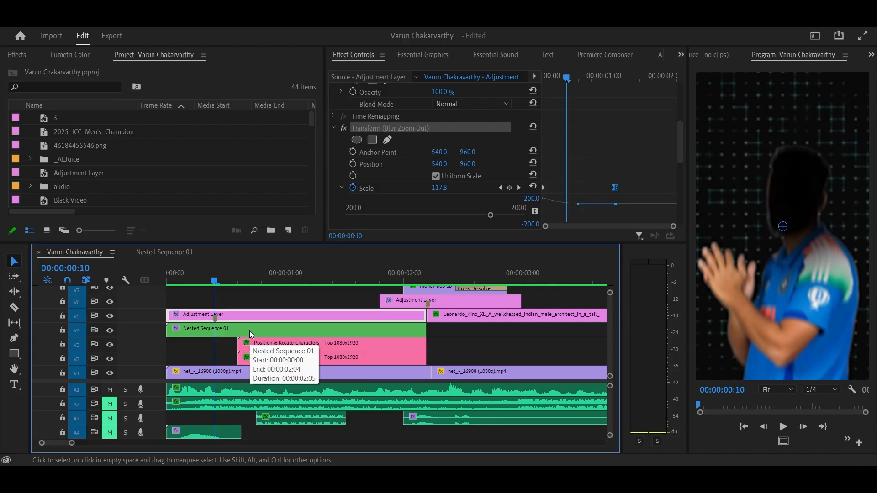
click(183, 276)
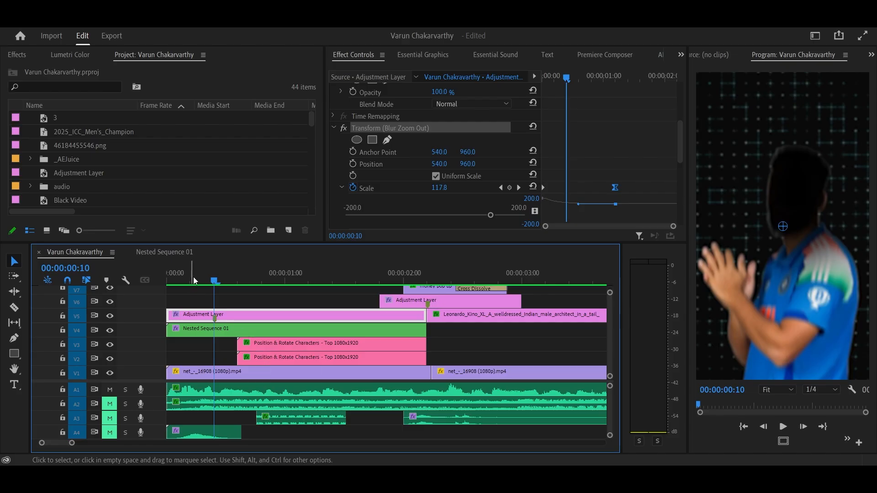
key(space)
key(space)
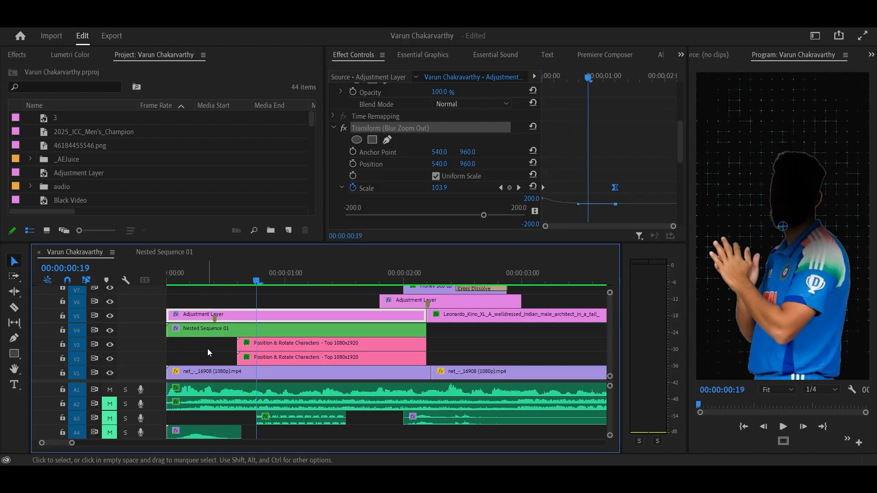
Step: Review the V4 nested sequence's effects down to Transform (24_Move From Bottom) with the playhead at 00:00:00:13
click(216, 333)
drag(253, 272, 228, 274)
scroll(447, 184, down, 10)
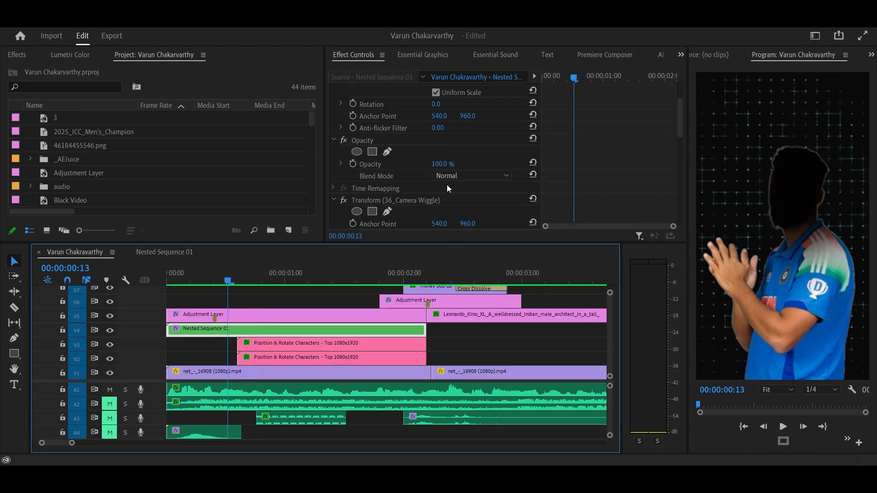
scroll(458, 182, up, 4)
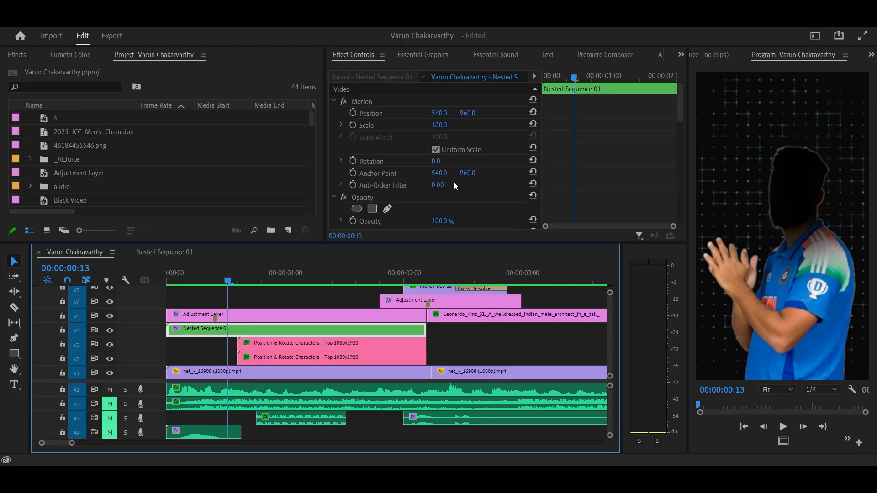
scroll(420, 185, down, 3)
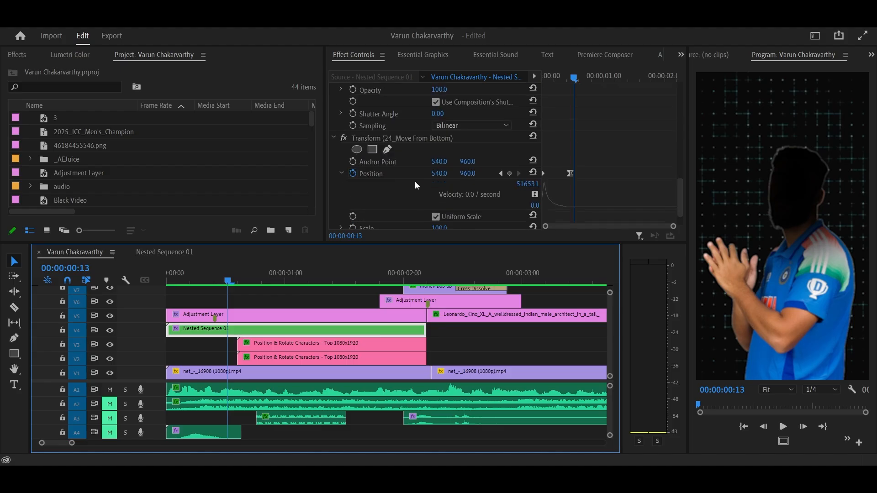
scroll(430, 157, down, 1)
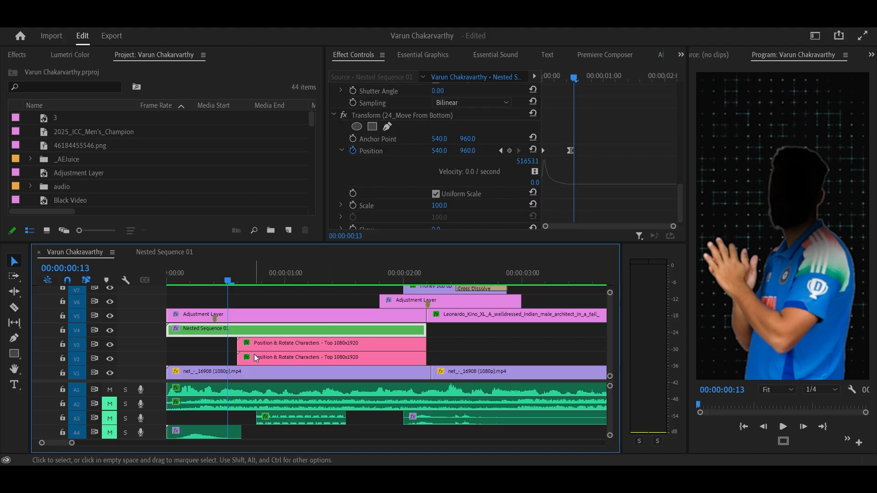
Step: Inspect the velocity curve of the nested sequence's second Position keyframe at 00:00:00:12 in Transform (24_Move From Bottom)
scroll(254, 355, up, 2)
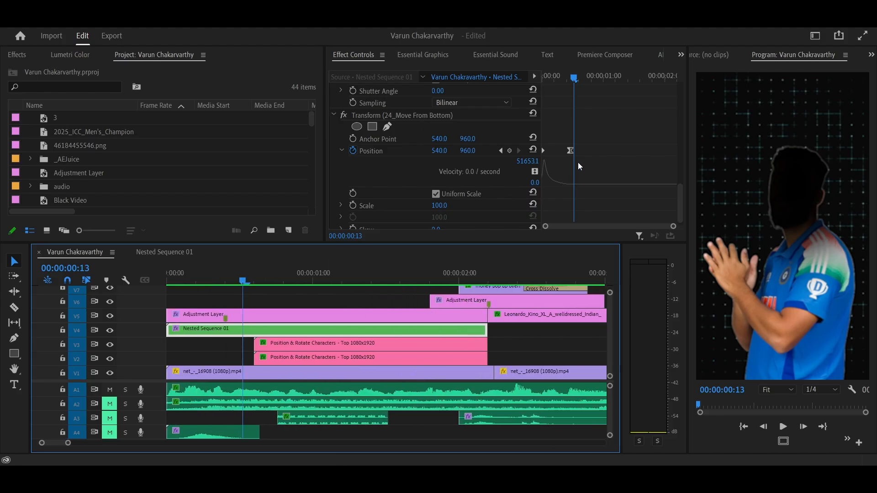
drag(577, 76, 574, 98)
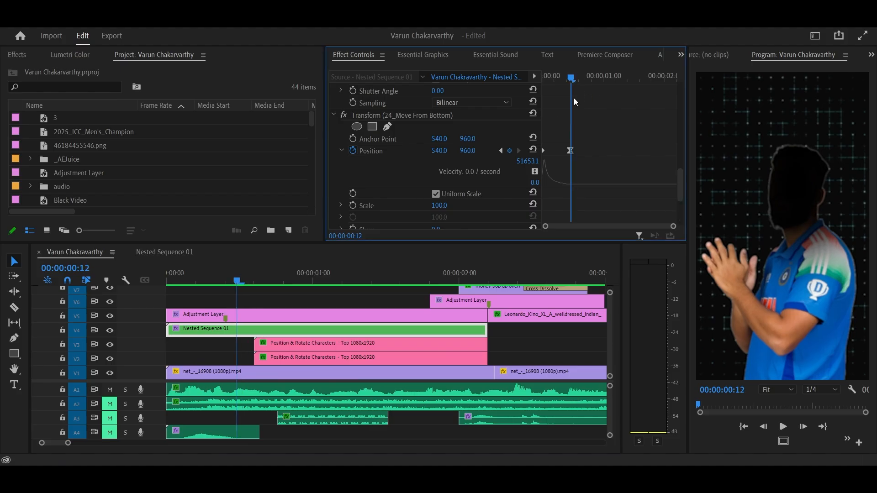
click(570, 150)
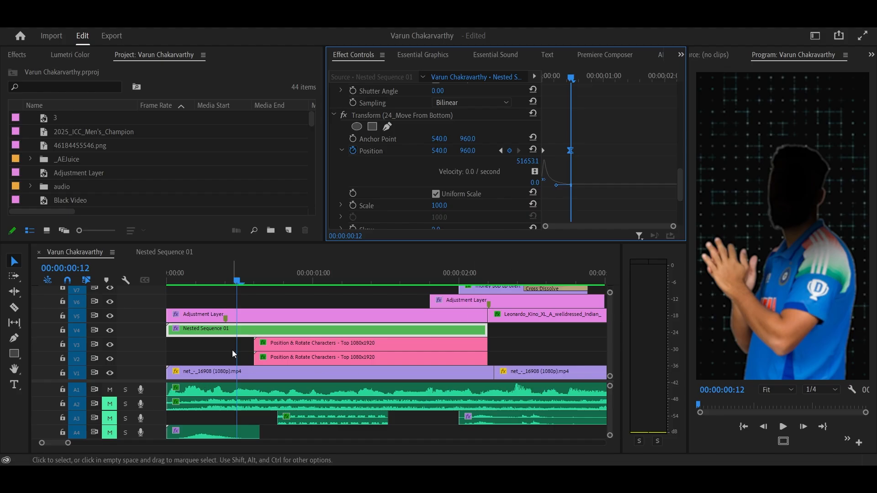
Step: Play the sequence through the title animation, checking the two title clips on V2 and V3
key(space)
key(space)
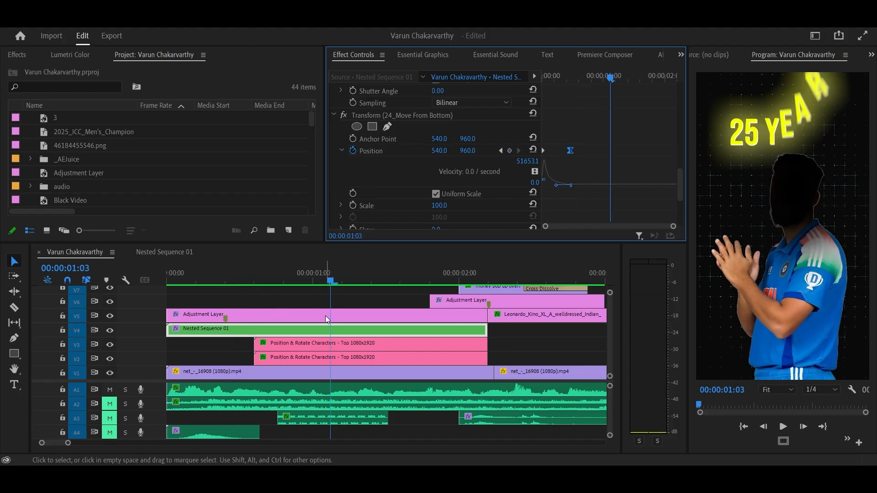
drag(231, 344, 284, 361)
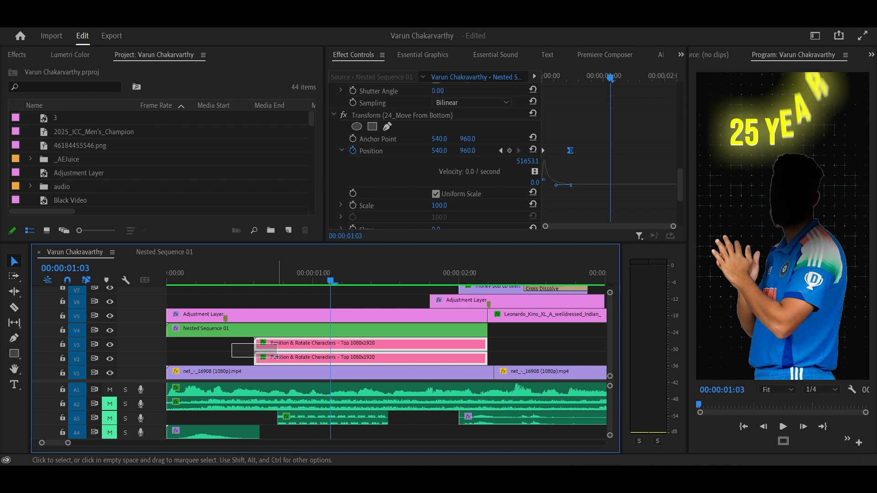
click(350, 297)
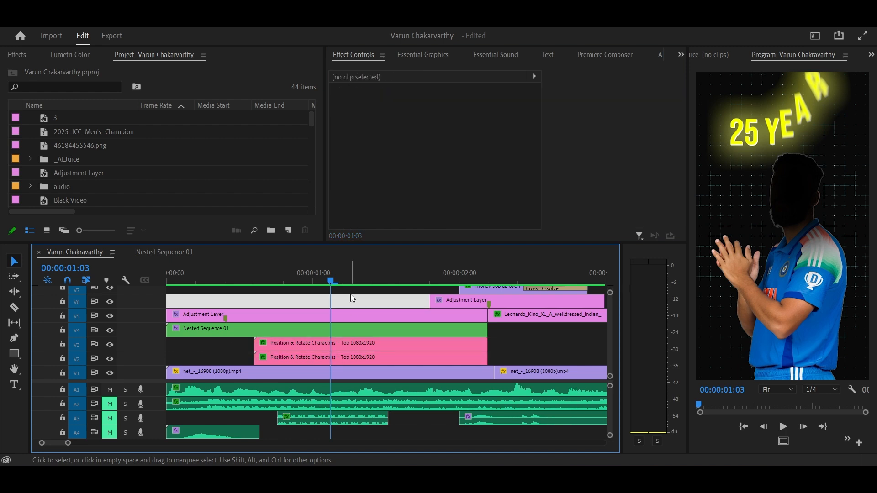
scroll(351, 352, down, 5)
key(space)
key(space)
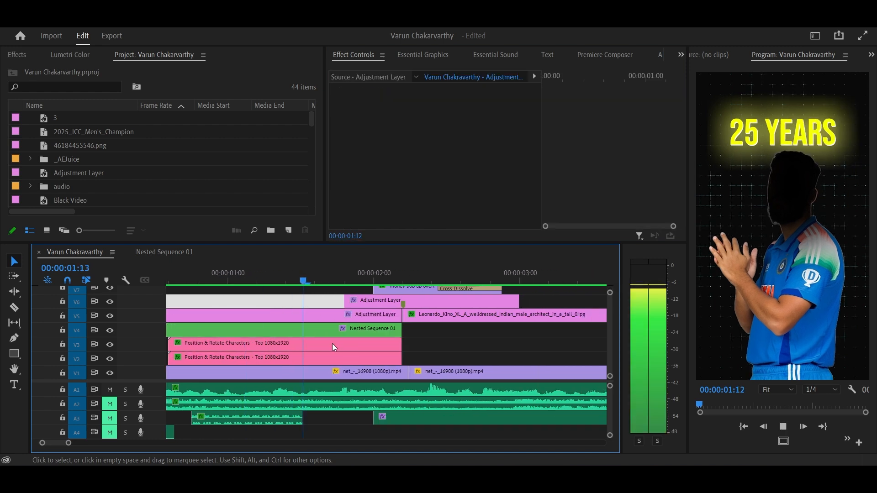
Step: Play on to the money pop up overlay clips on V7 and V8 at 00:00:02:08
scroll(339, 331, down, 6)
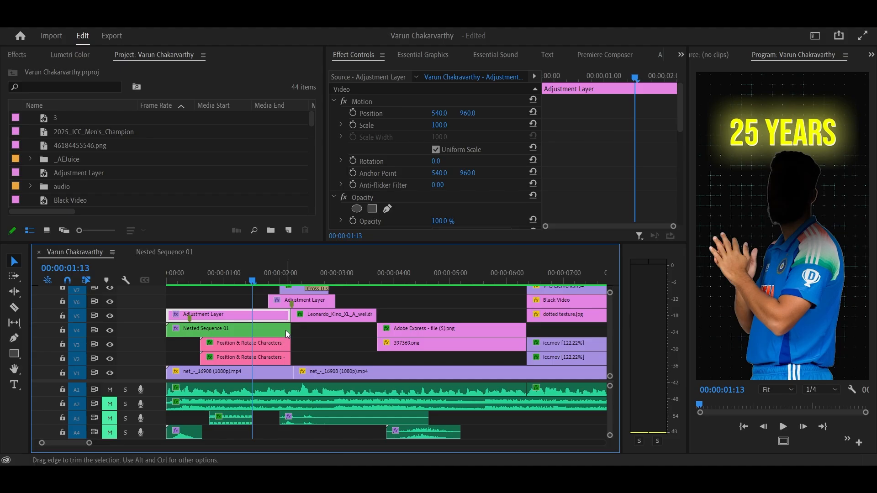
scroll(279, 323, up, 2)
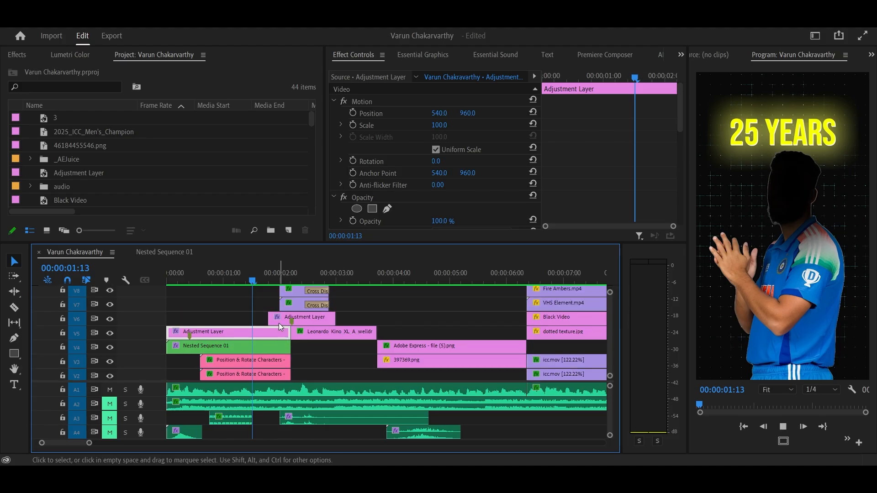
key(space)
key(space)
scroll(299, 331, up, 2)
scroll(300, 331, up, 3)
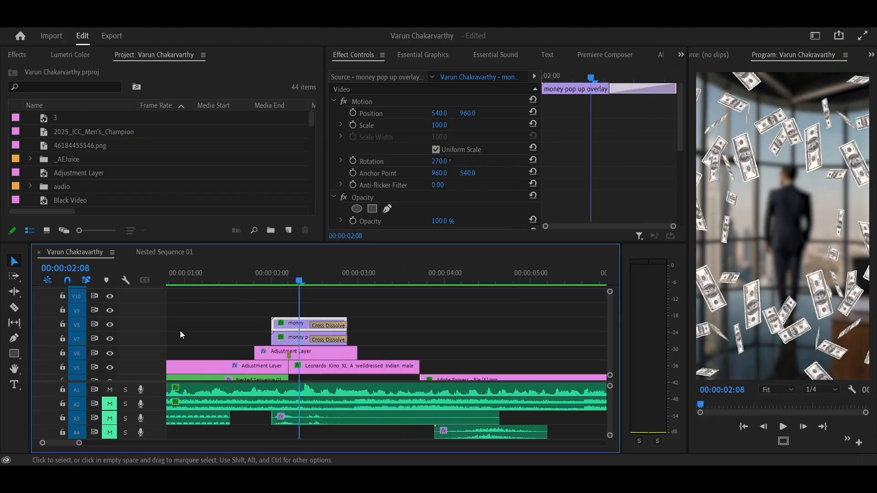
scroll(281, 338, up, 1)
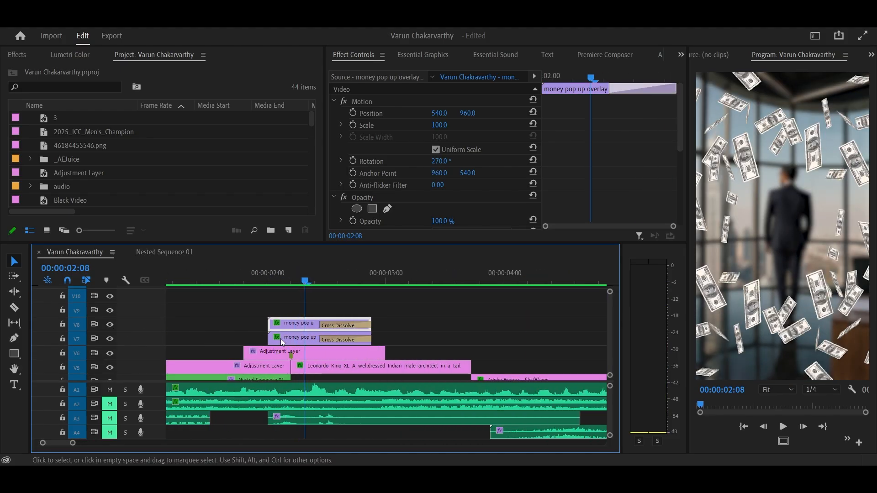
Step: Turn off the output of video tracks V8 and V7 to hide the money pop up overlays
click(110, 324)
click(110, 339)
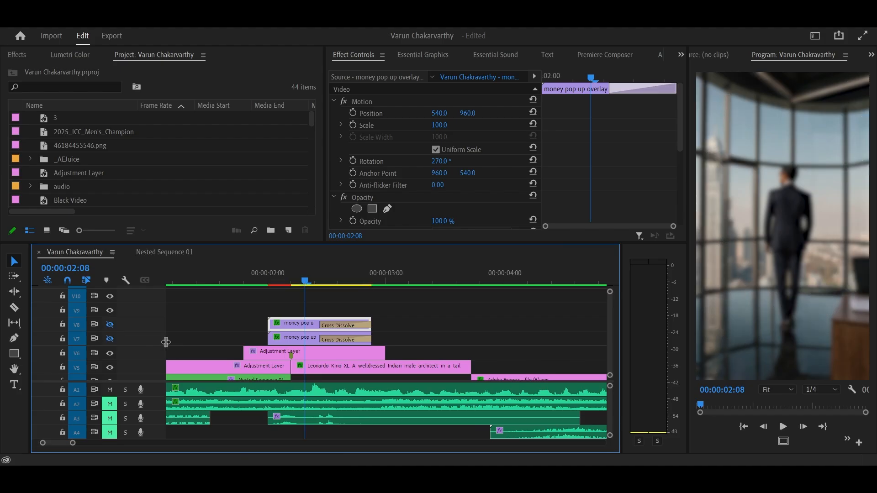
scroll(323, 347, up, 2)
scroll(262, 355, down, 1)
scroll(350, 350, up, 3)
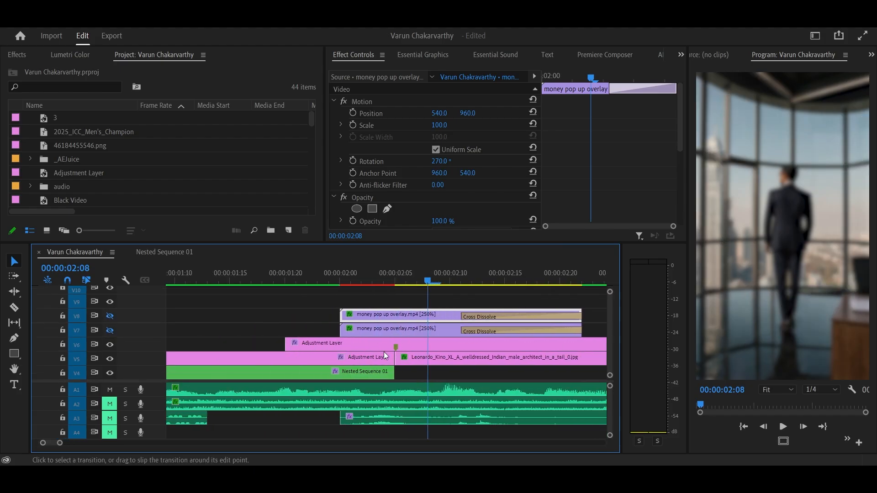
scroll(415, 349, down, 1)
scroll(368, 350, down, 1)
Step: Examine the Fast Blur (Blur Transition) keyframes on the V6 adjustment layer at 00:00:01:21 and 00:00:02:05
click(368, 345)
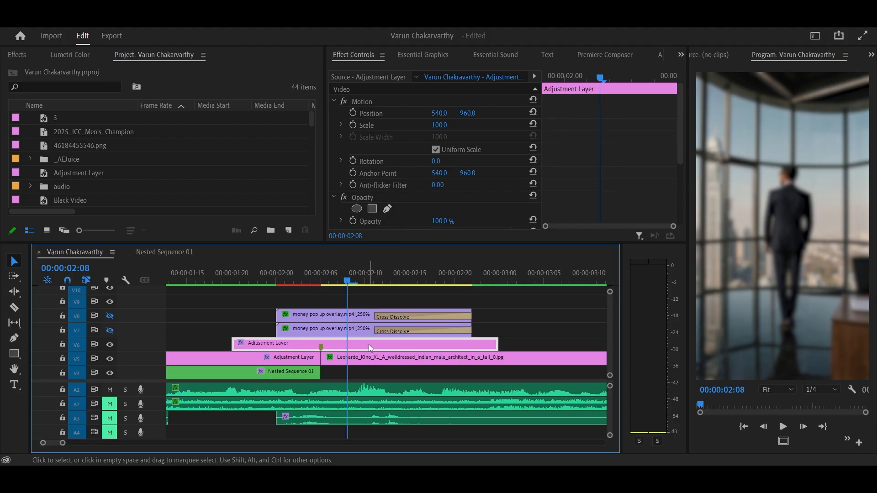
scroll(407, 150, down, 4)
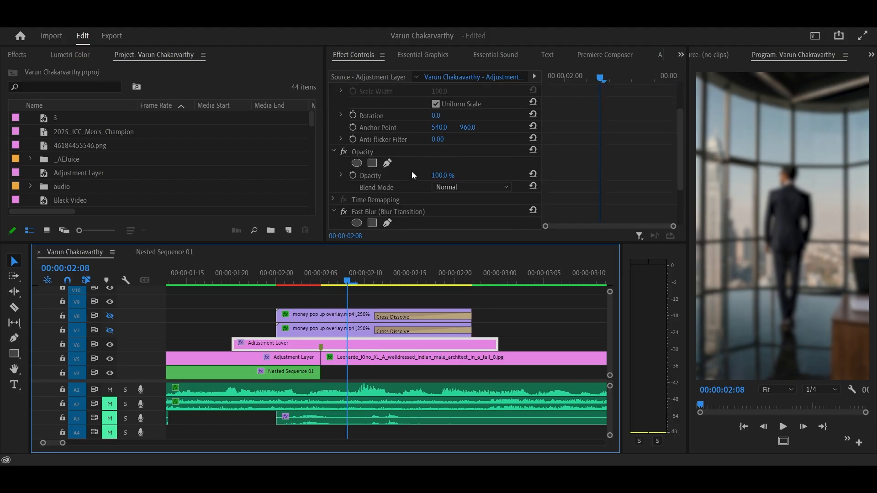
scroll(416, 174, down, 1)
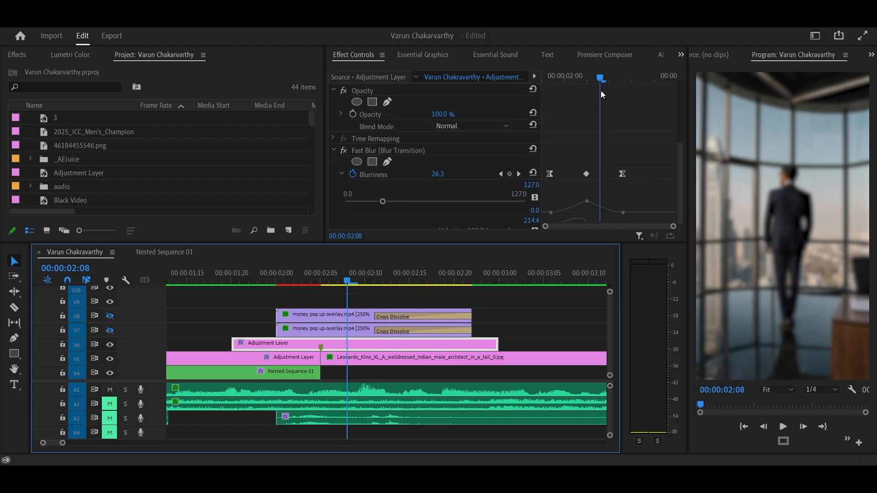
drag(600, 74, 506, 92)
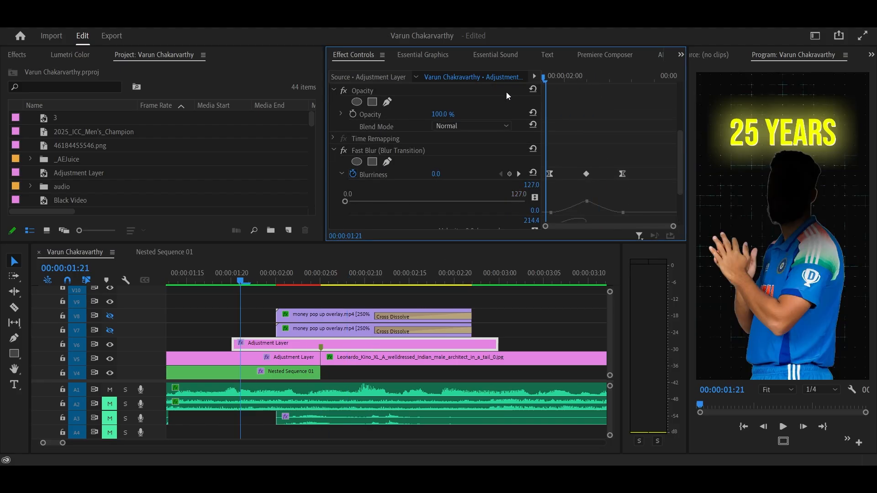
click(320, 273)
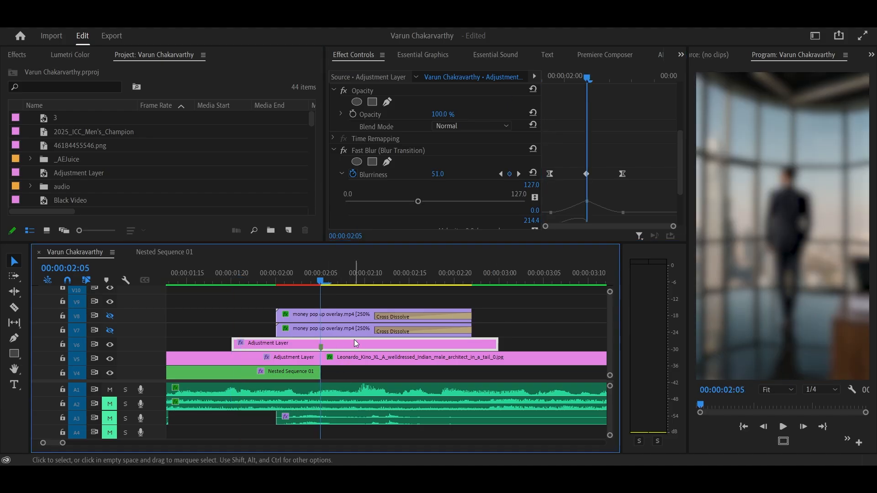
Step: Step back frame by frame to the first Blurriness keyframe of the V6 adjustment layer at 00:00:01:22
scroll(599, 133, down, 2)
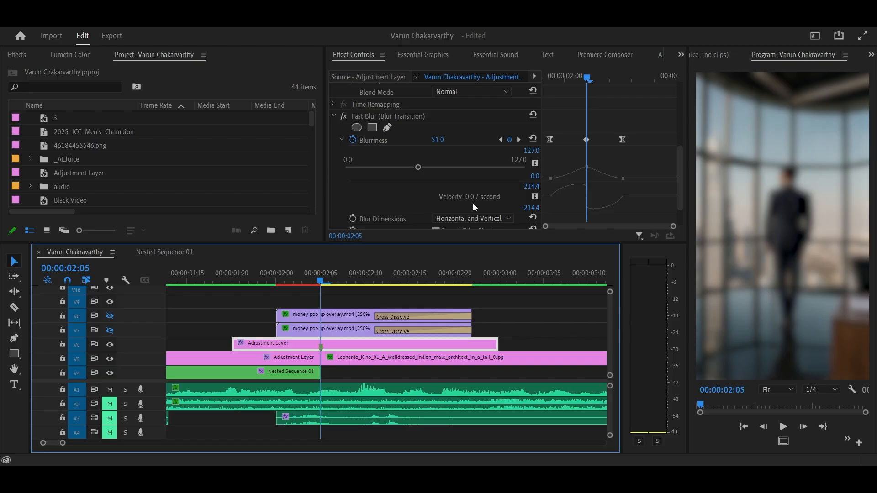
key(Left)
key(Left)
key(Left)
key(Left)
key(Left)
key(Left)
key(Left)
key(Left)
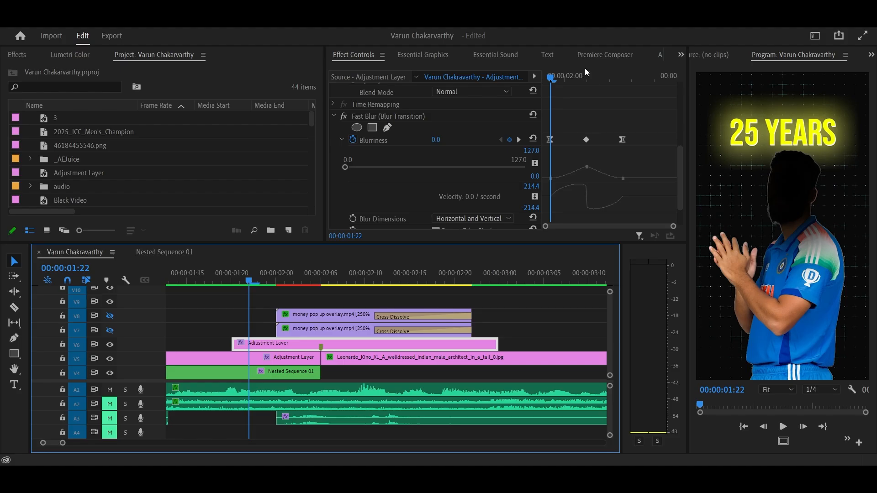
Step: Step through the blur transition to the last Blurriness keyframe at 00:00:02:13, and return to the first one at 00:00:01:22
key(Right)
key(Right)
key(Right)
key(Right)
key(Right)
key(Right)
key(Right)
key(Right)
key(Right)
key(Right)
key(Right)
key(Right)
key(Right)
key(Right)
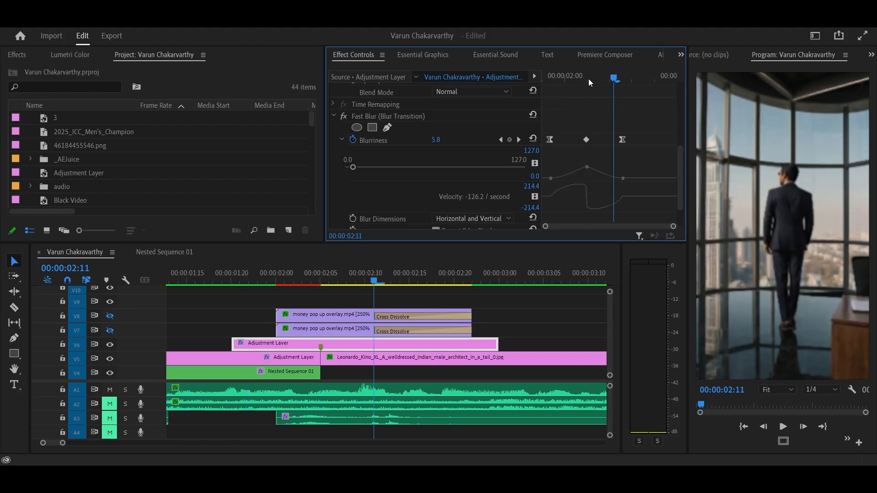
key(Right)
key(Right)
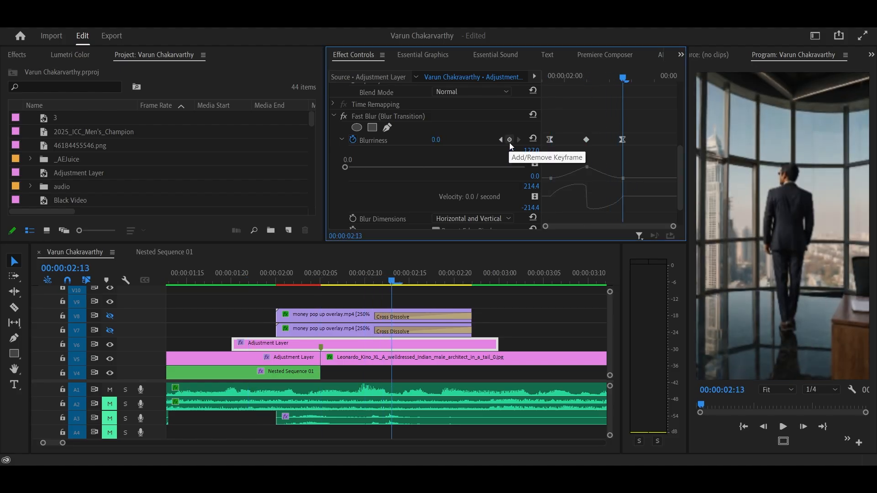
click(547, 80)
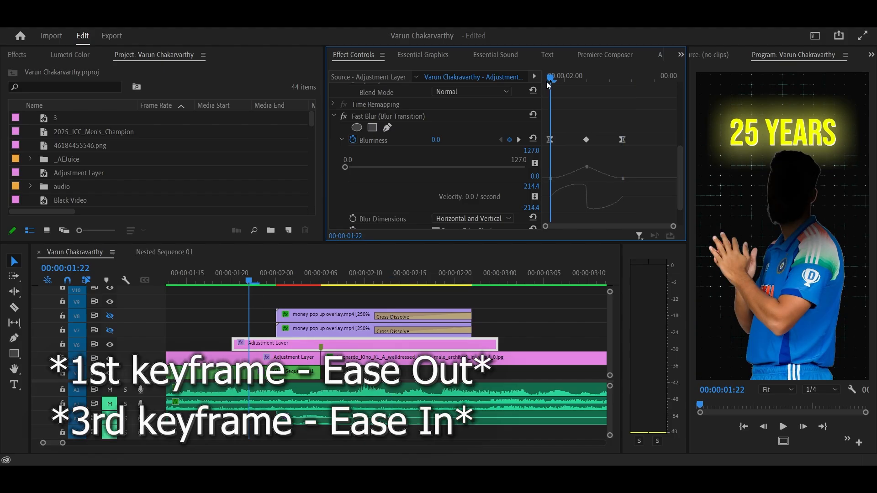
scroll(561, 187, down, 2)
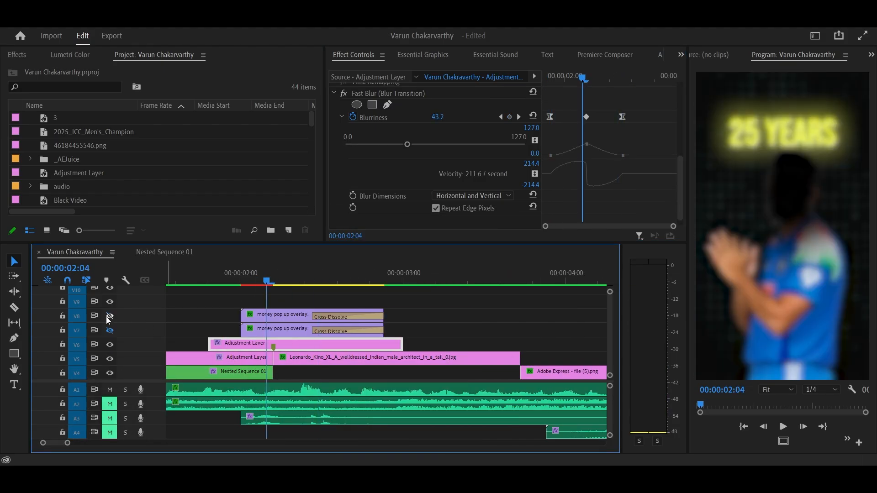
Step: Turn the output of video tracks V8 and V7 back on to show the money pop up overlays
click(109, 316)
click(110, 330)
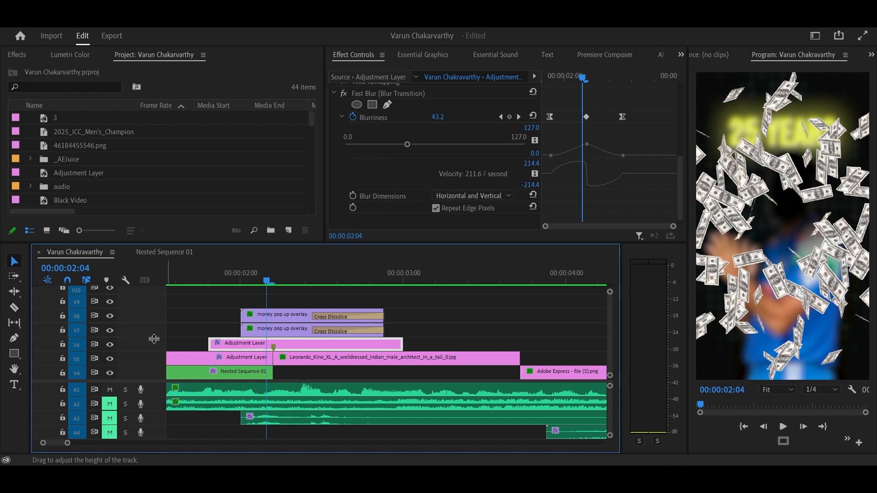
key(equal)
Step: Hide video track V8 and turn off the Ultra Key effect on its money pop up overlay clip
click(110, 316)
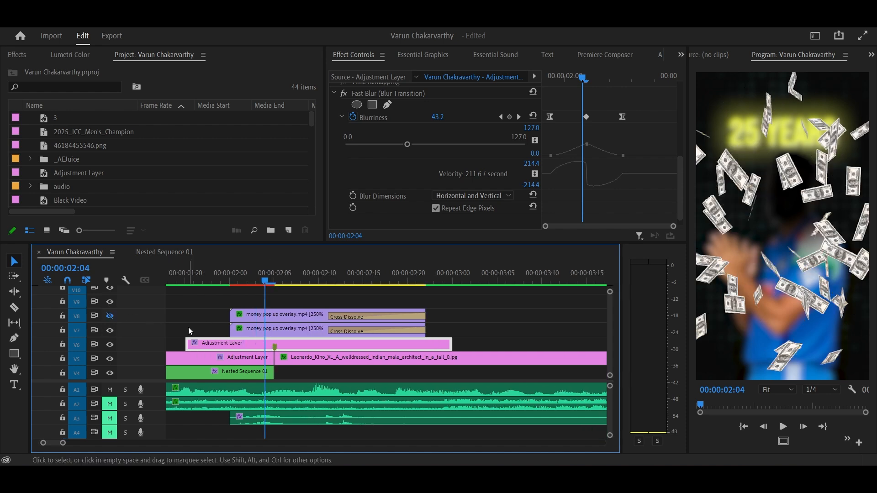
key(equal)
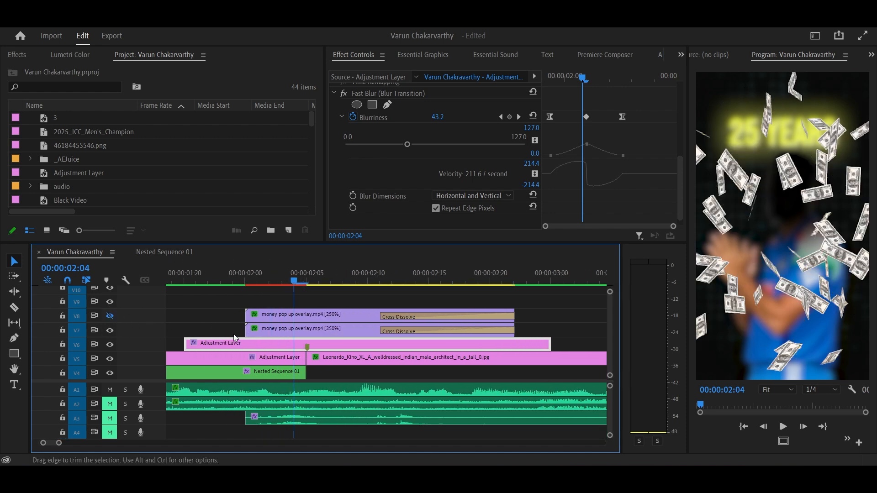
click(317, 317)
scroll(411, 174, down, 5)
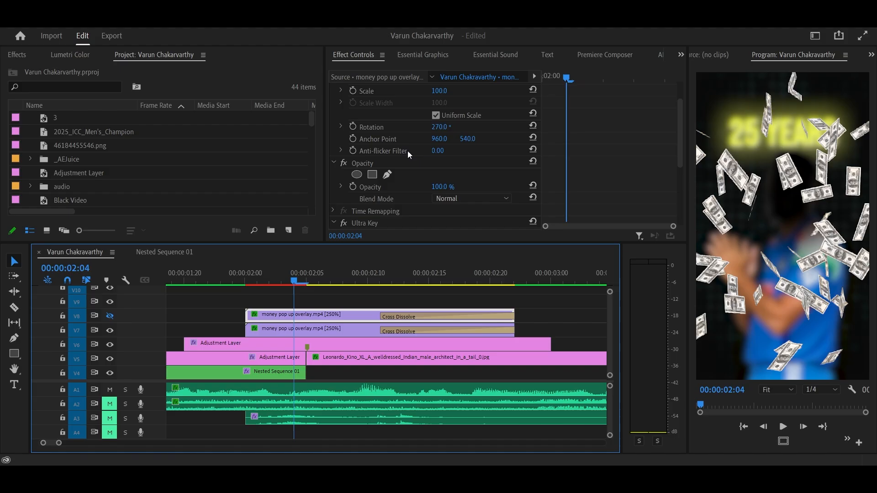
scroll(403, 165, down, 2)
click(343, 132)
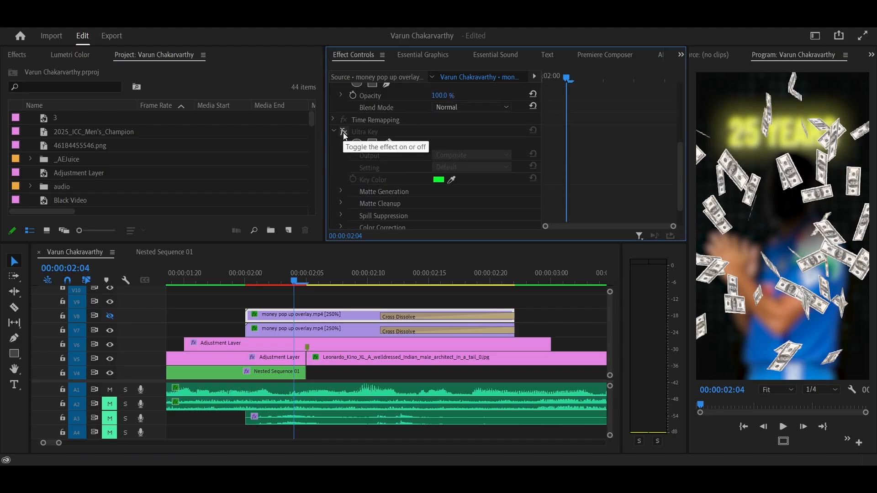
Step: Show track V8 again, hide V7, and turn off Ultra Key on the V7 money pop up overlay clip
click(294, 326)
click(109, 316)
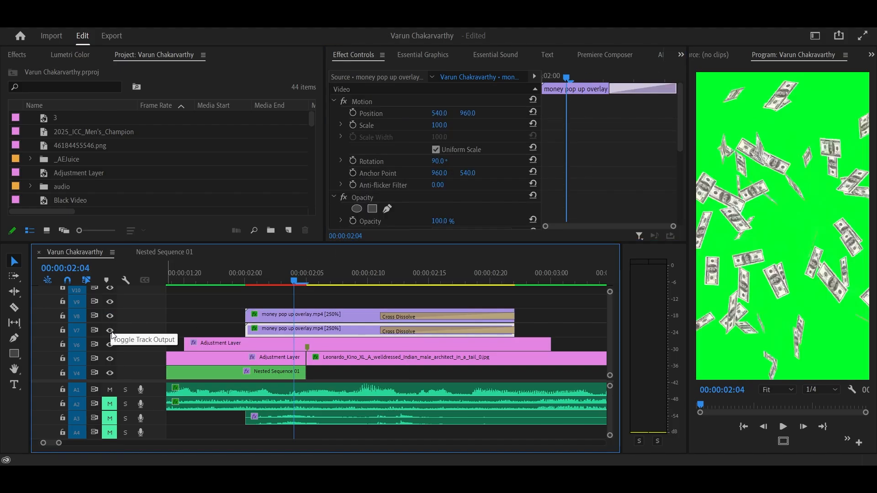
click(109, 330)
scroll(456, 183, down, 5)
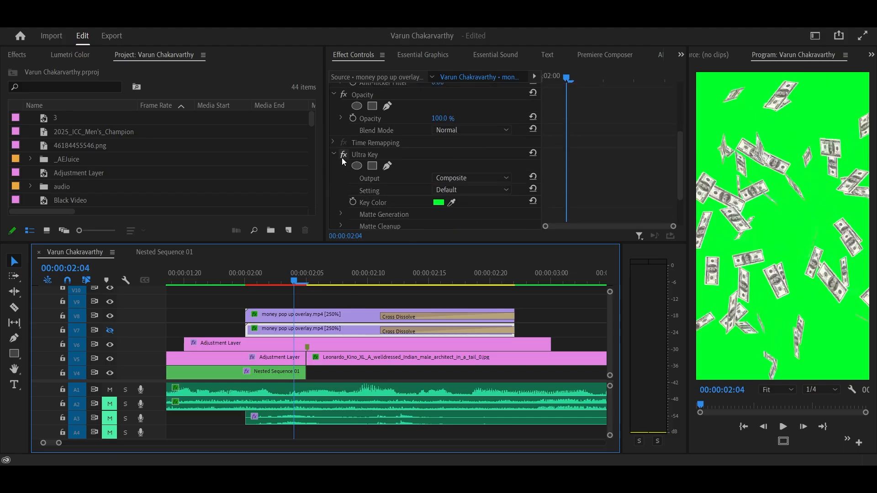
click(343, 157)
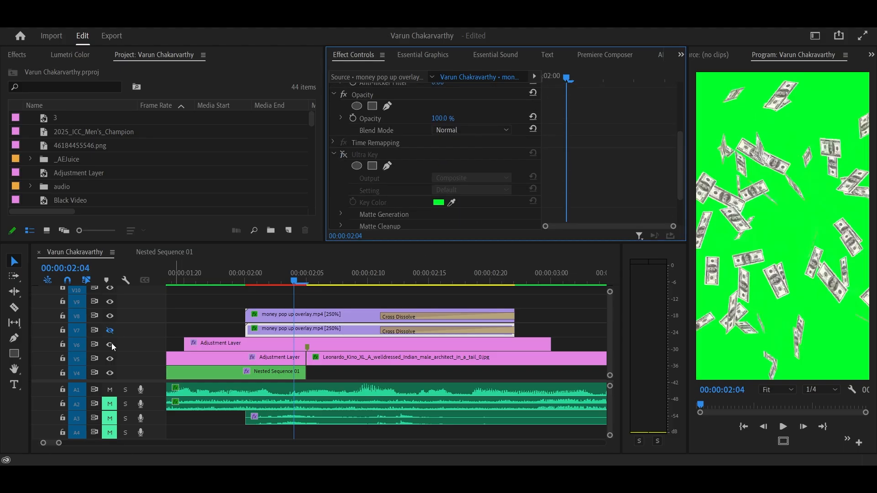
Step: Turn track V7's output back on and re-enable Ultra Key on the V8 money pop up overlay clip
click(110, 330)
click(351, 316)
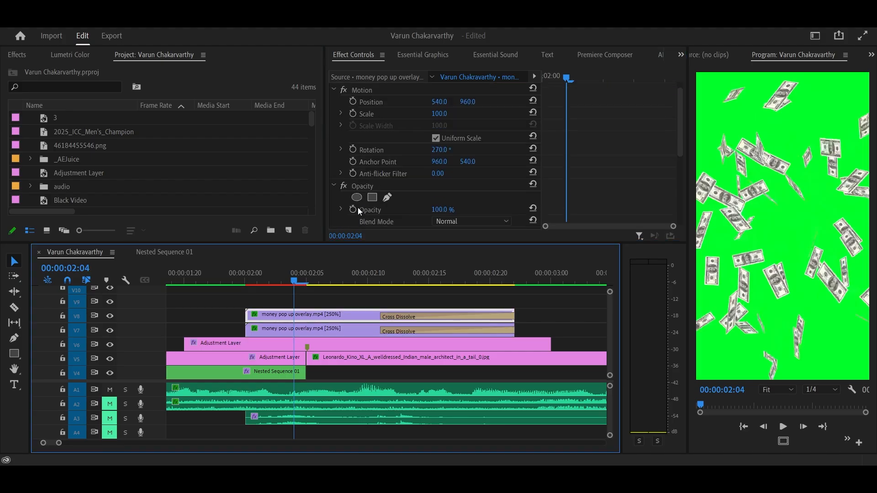
scroll(358, 207, down, 5)
click(343, 132)
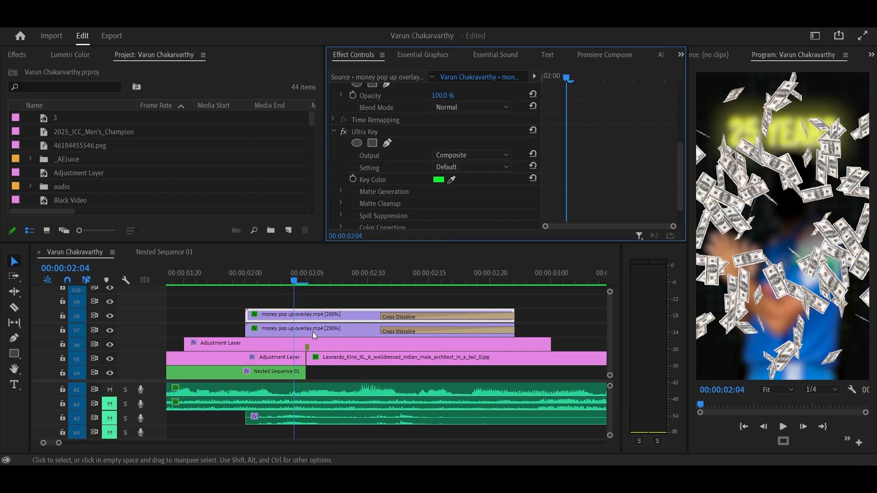
Step: Check the sequence from the start of the money overlays at 00:00:02:00 to the cut at 00:00:02:05
drag(269, 275, 248, 278)
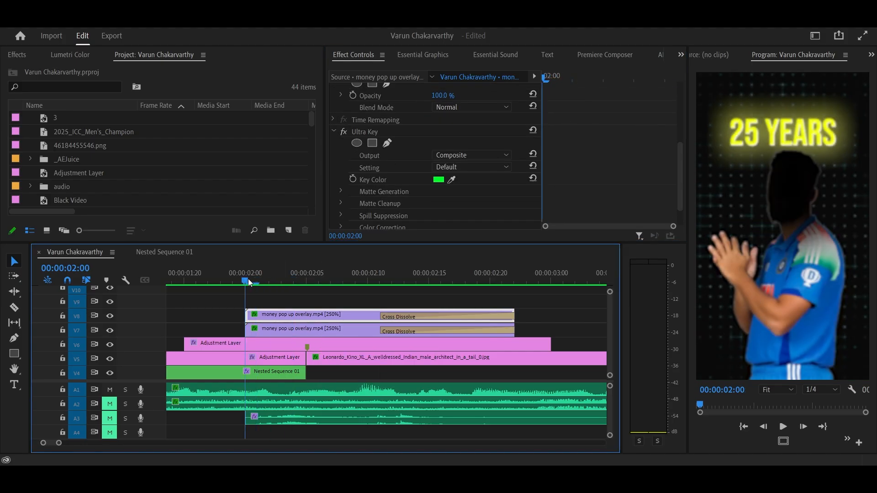
scroll(289, 360, up, 2)
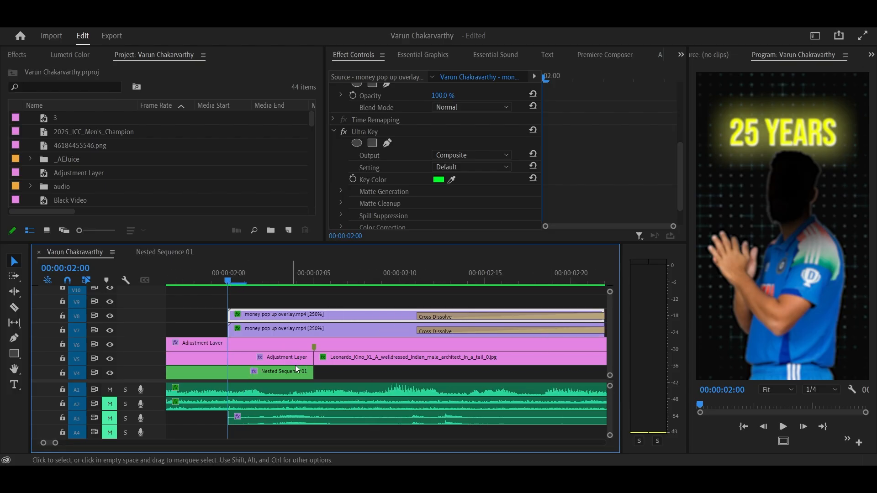
scroll(297, 366, down, 3)
scroll(297, 366, down, 1)
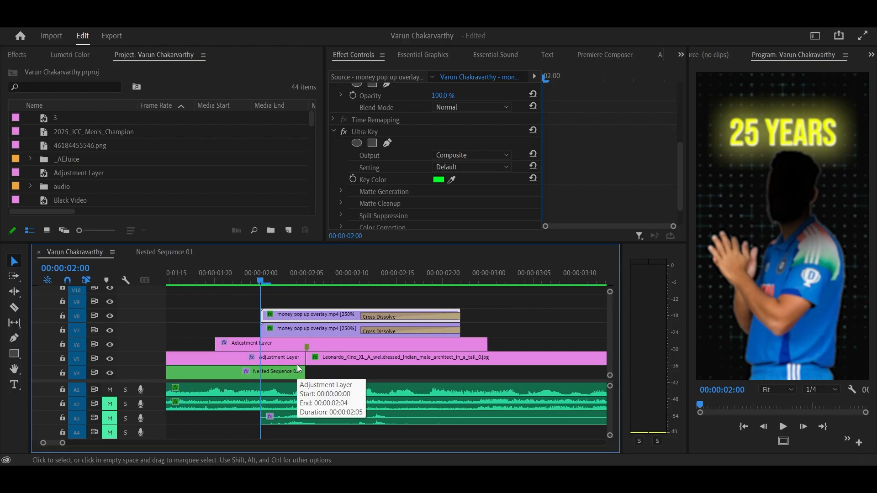
scroll(297, 367, down, 5)
scroll(297, 369, down, 3)
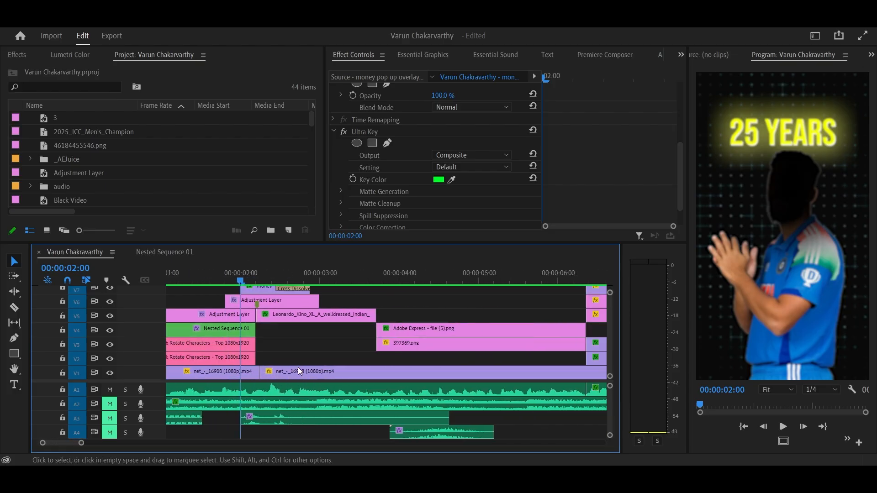
scroll(297, 362, down, 1)
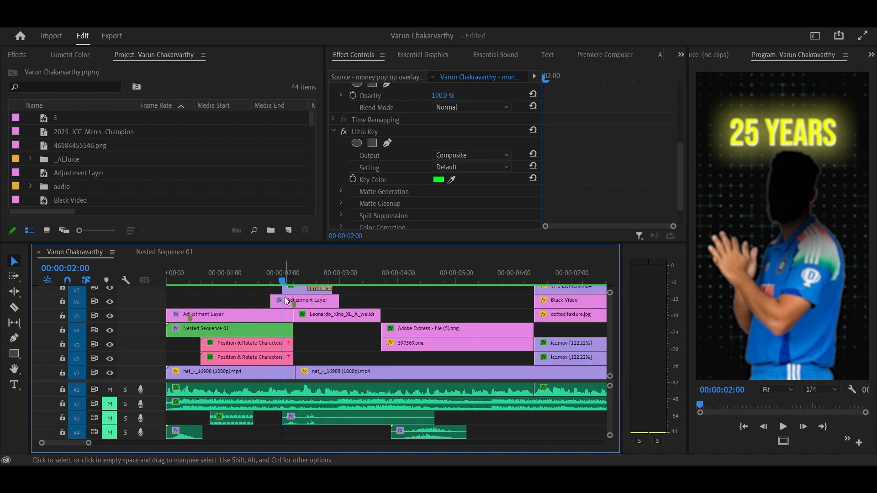
key(shift+Right)
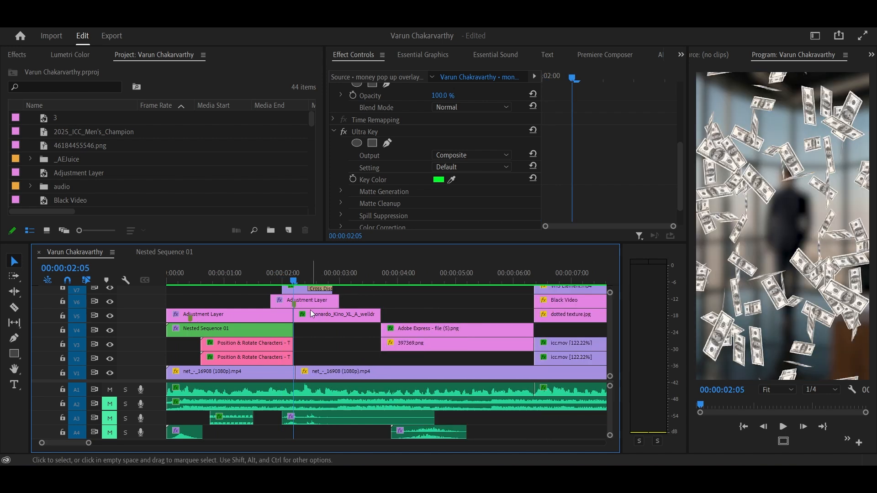
Step: Select the first adjustment layer on V5 and place the playhead at 00:00:00:18, near the start of the title clips
click(206, 319)
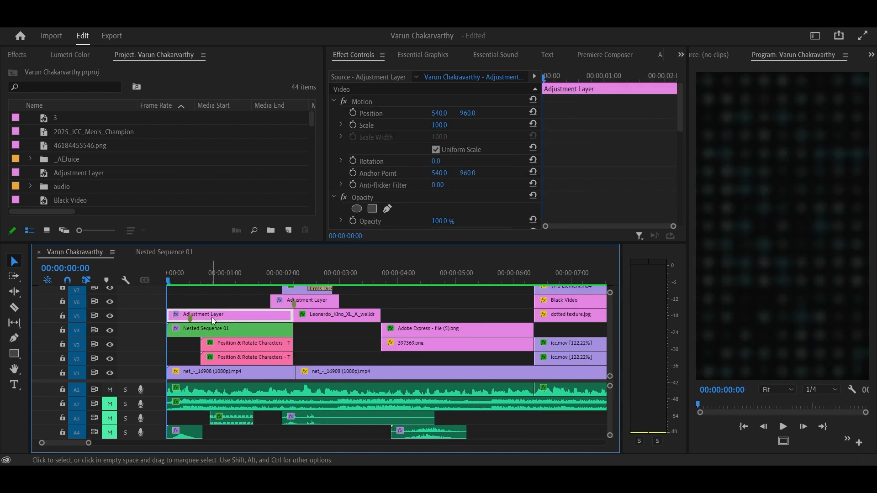
click(205, 280)
key(=)
key(minus)
key(minus)
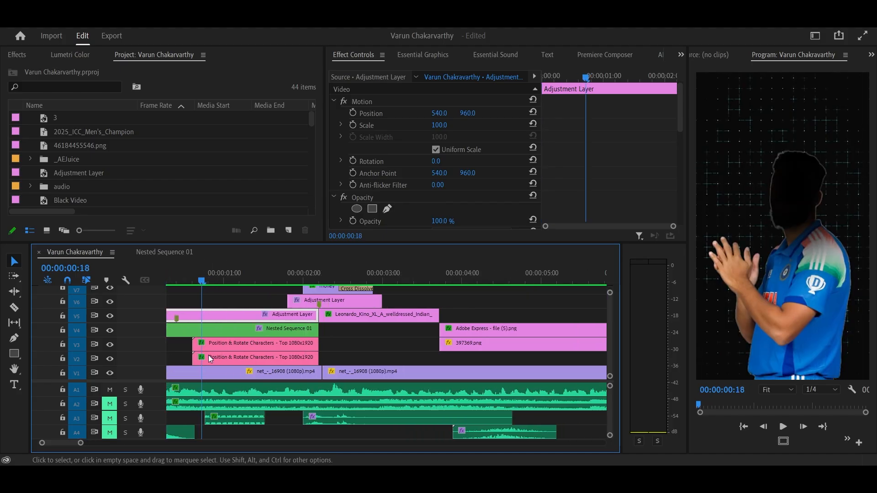
Step: Select both Position & Rotate Characters title clips on V2 and V3, and finish with only the V3 clip selected
drag(194, 342, 239, 360)
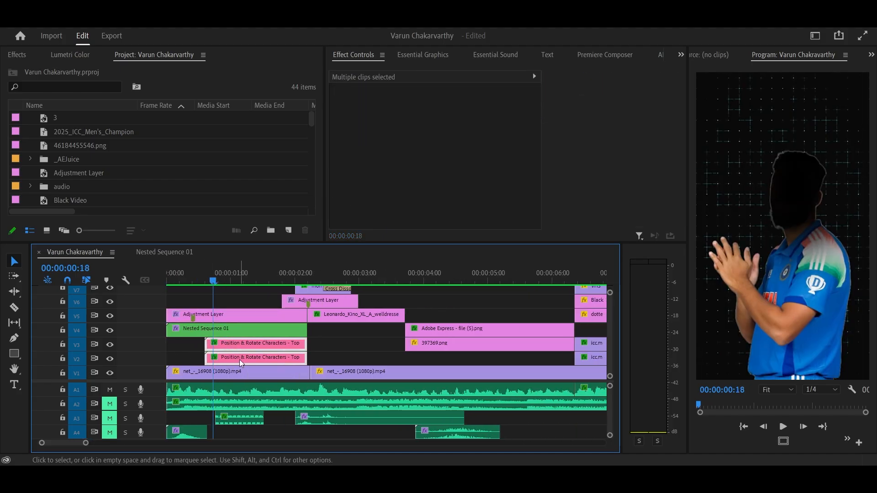
click(341, 357)
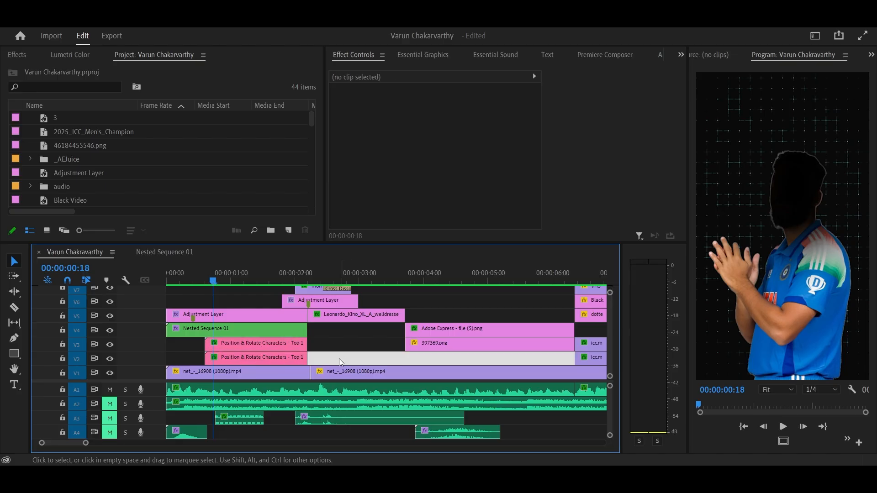
click(271, 345)
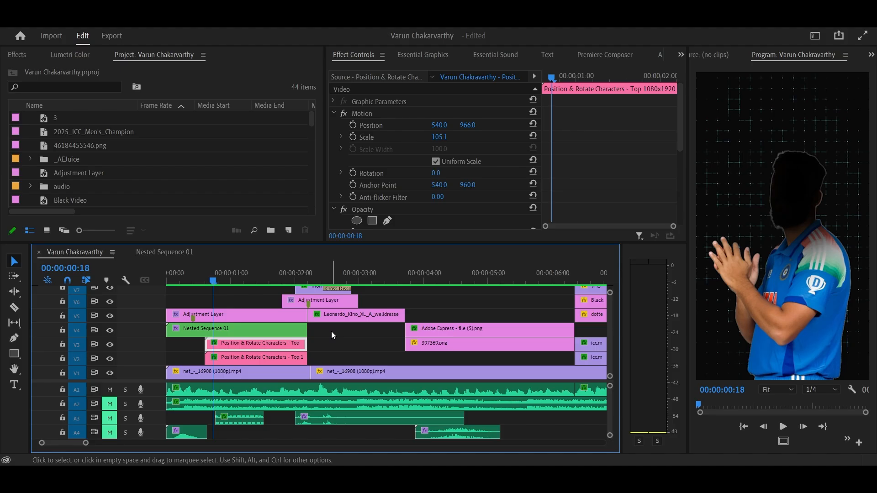
Step: Play the sequence from 00:00:02:02 through the money pop up overlays into the businessman image
scroll(344, 301, up, 2)
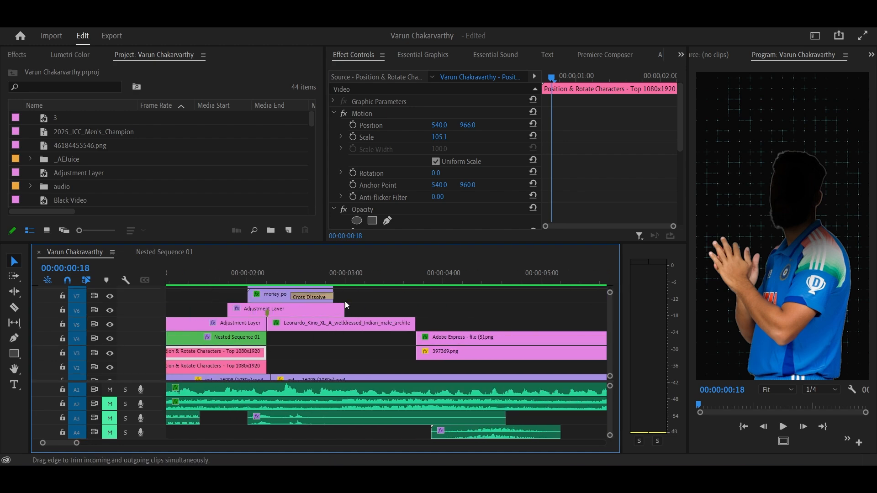
click(333, 277)
click(260, 278)
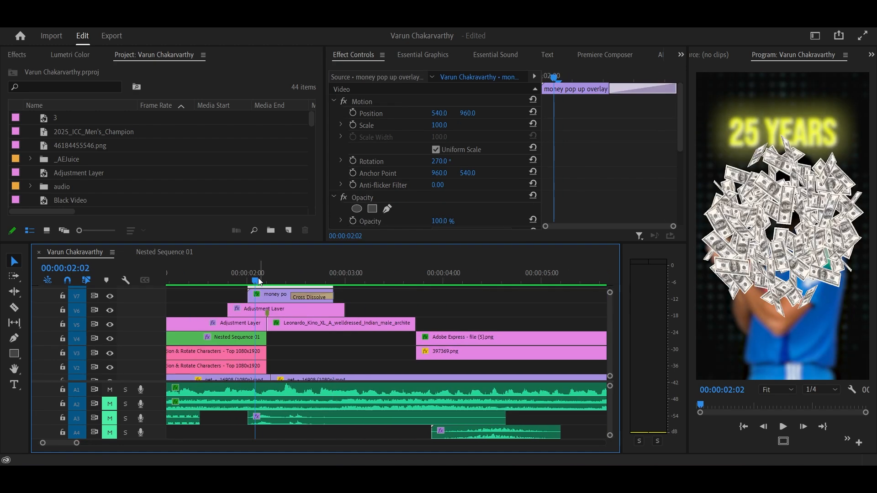
key(space)
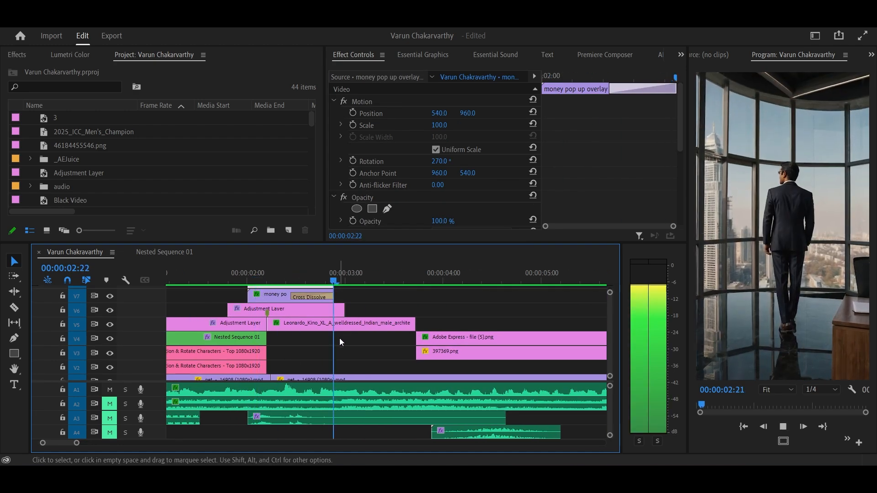
key(space)
Step: Select the Leonardo_Kino_XL image clip on V5 to view its settings, and move the playhead to 00:00:03:03
scroll(361, 344, up, 3)
scroll(361, 345, down, 1)
click(284, 277)
click(298, 325)
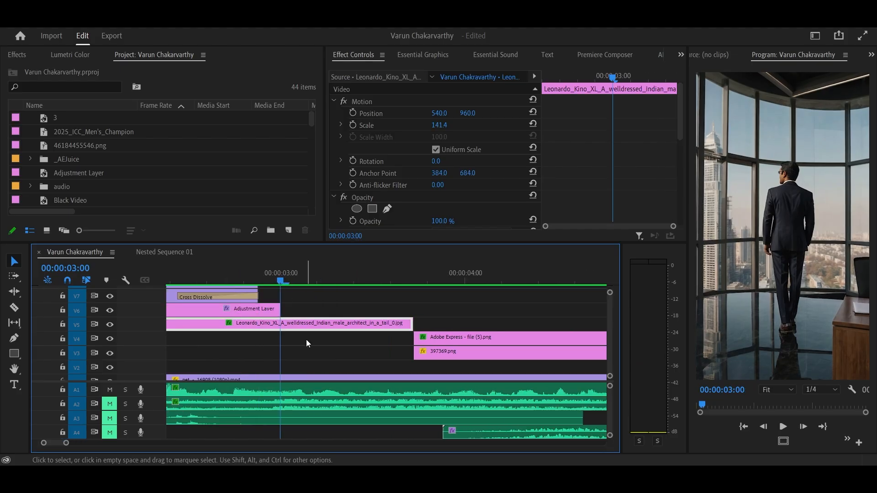
scroll(315, 348, up, 2)
scroll(332, 355, down, 1)
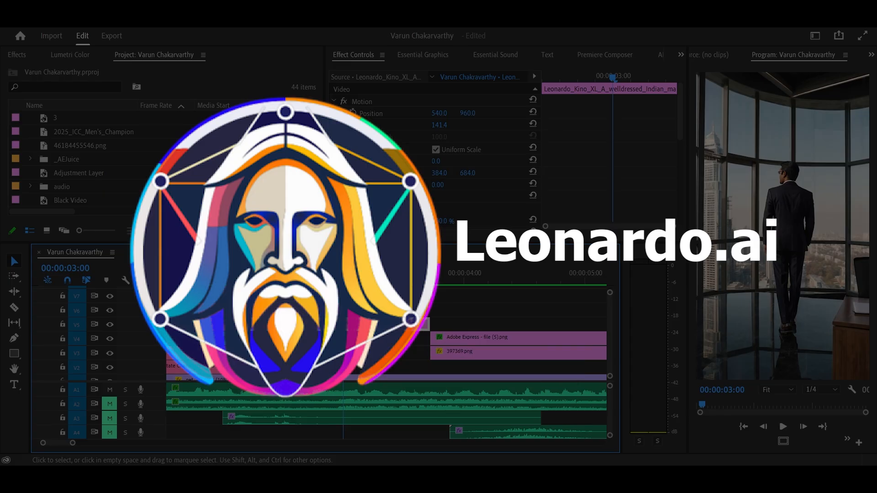
scroll(361, 357, up, 2)
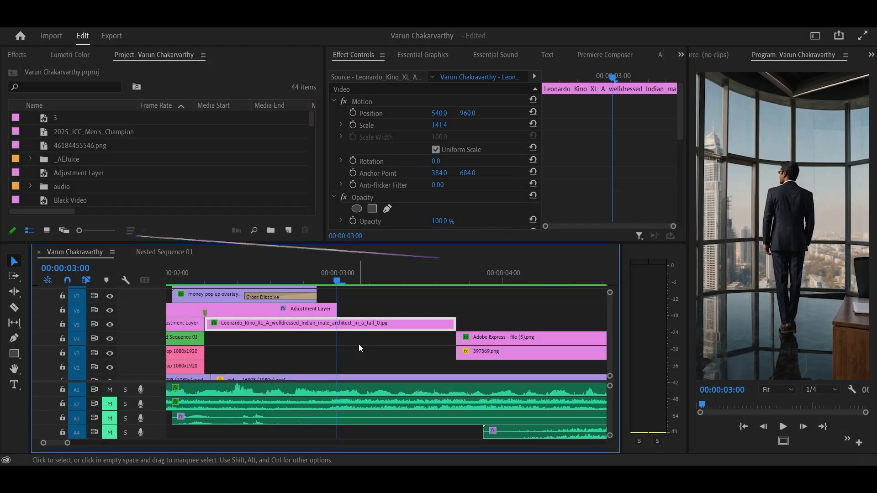
scroll(358, 344, down, 1)
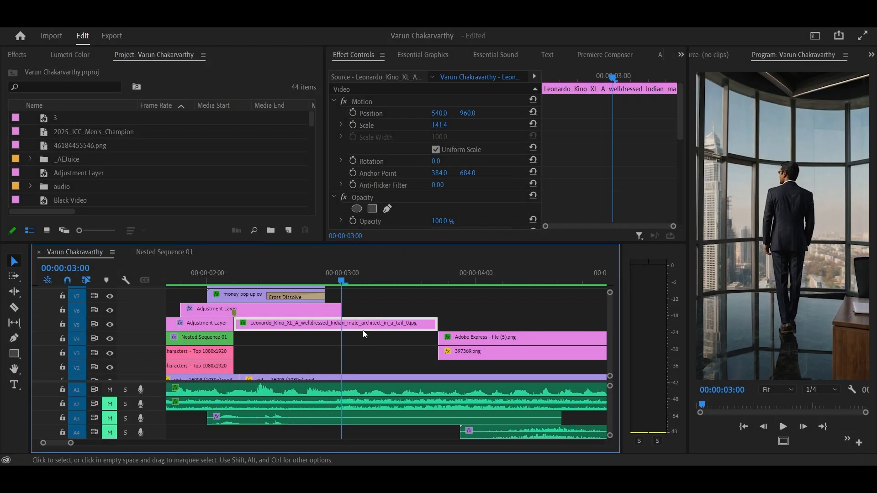
click(358, 280)
scroll(368, 303, down, 2)
scroll(340, 316, down, 1)
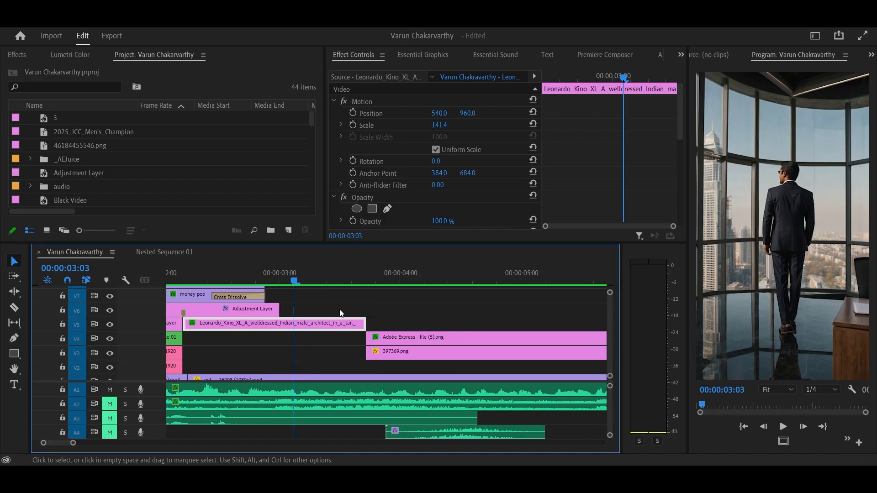
Step: Play the sequence across the cut from the businessman image into the Adobe Express - file (5).png clip, stopping at 00:00:04:07
scroll(327, 324, down, 1)
scroll(327, 334, down, 1)
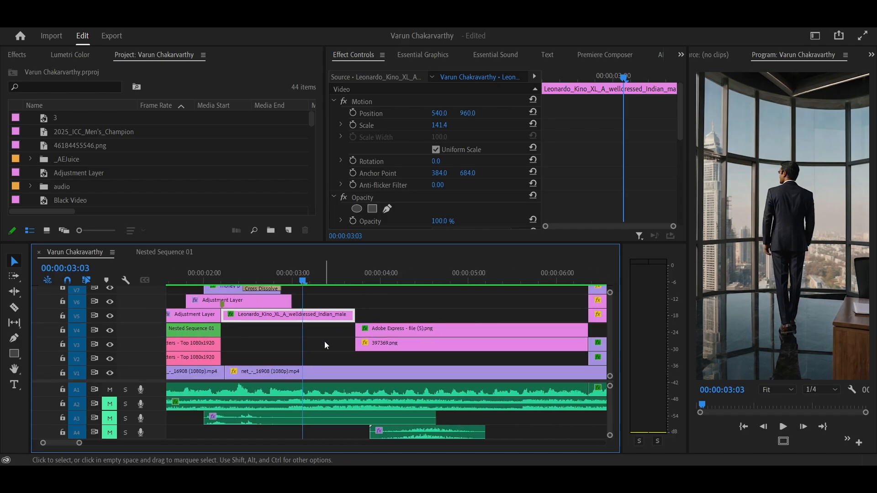
click(363, 278)
scroll(338, 286, down, 2)
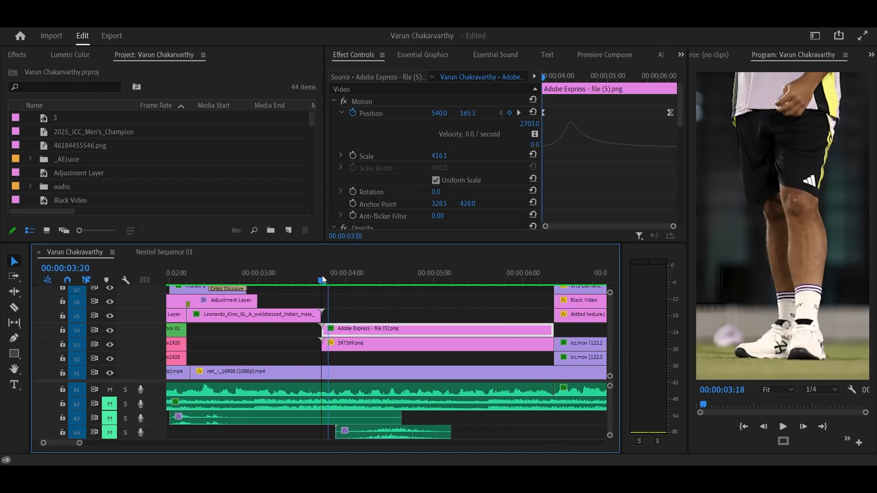
scroll(337, 301, up, 1)
click(333, 281)
mouse_move(333, 282)
mouse_down()
mouse_move(345, 284)
mouse_move(323, 288)
mouse_up()
key(space)
scroll(337, 328, down, 6)
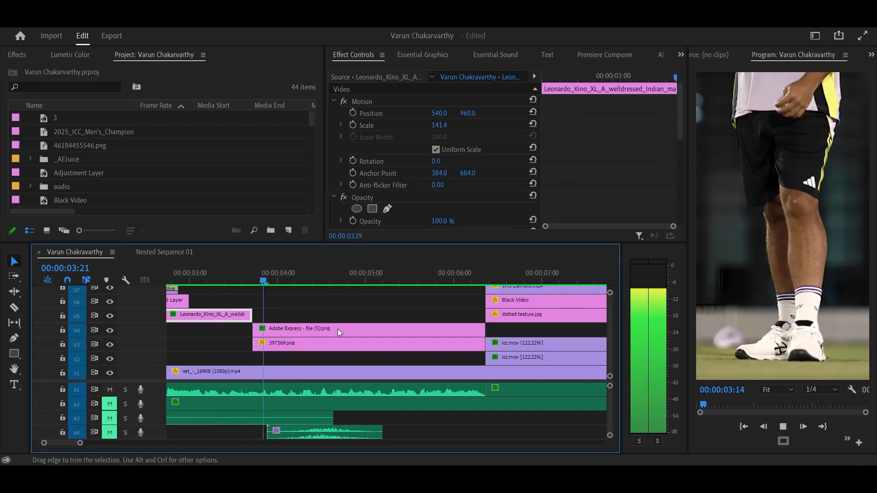
key(space)
scroll(304, 348, up, 4)
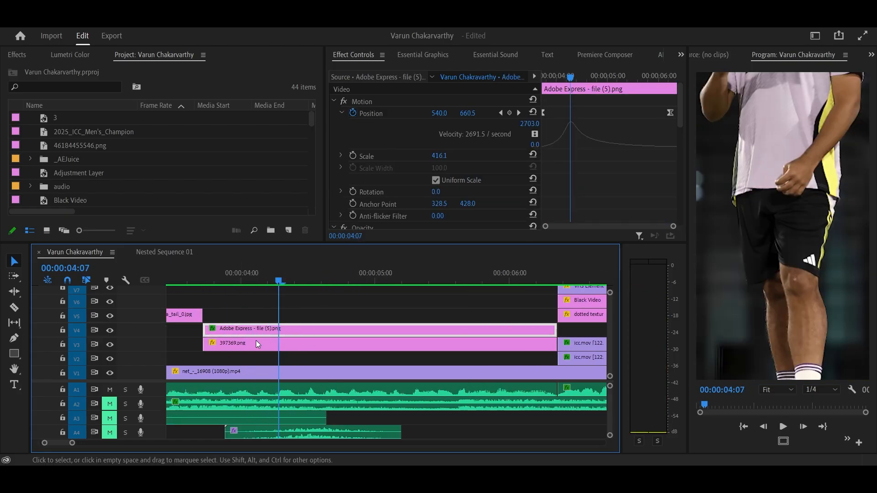
Step: Select the 397369.png clip and toggle track V3's visibility off and on to check its background
click(268, 347)
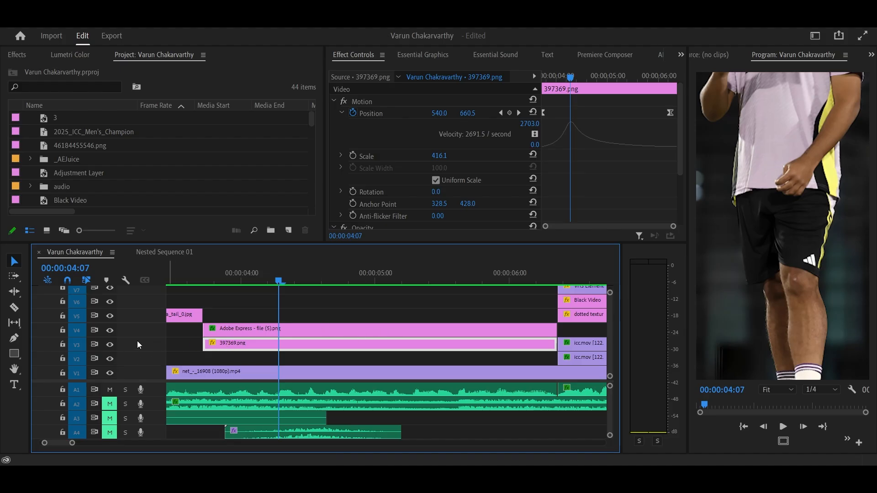
click(110, 345)
click(110, 344)
Step: Play onward, place the playhead at 00:00:05:05, and compare the frame with track V3 hidden and shown again
key(space)
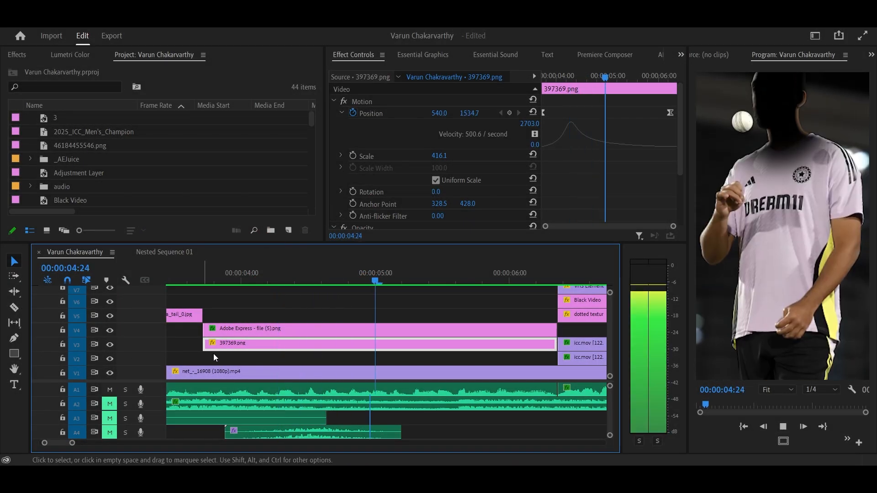
drag(379, 276, 401, 310)
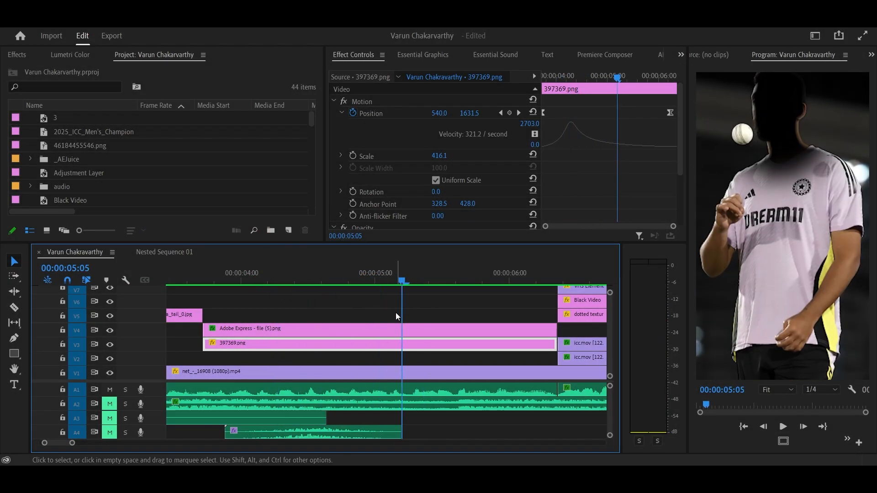
click(110, 346)
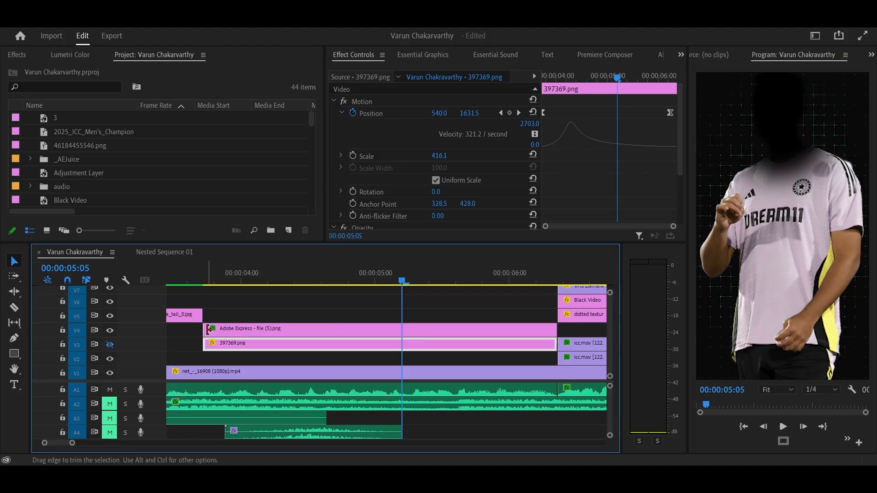
click(112, 347)
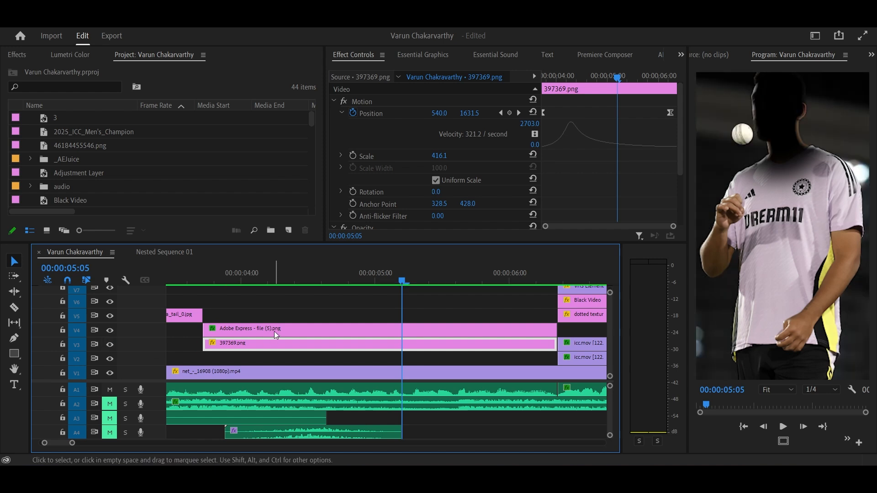
Step: Select the Adobe Express - file (5).png clip, play its Position animation from 00:00:03:18, and return the playhead to 00:00:05:05
click(274, 331)
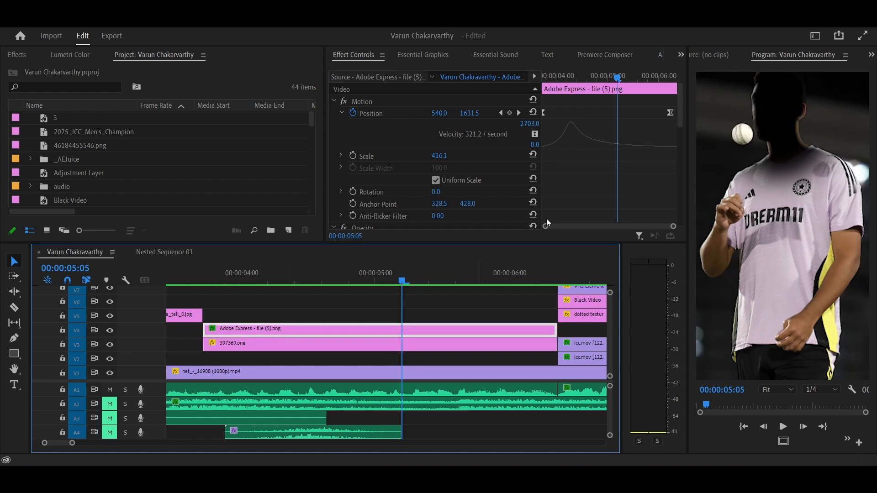
drag(626, 75, 496, 188)
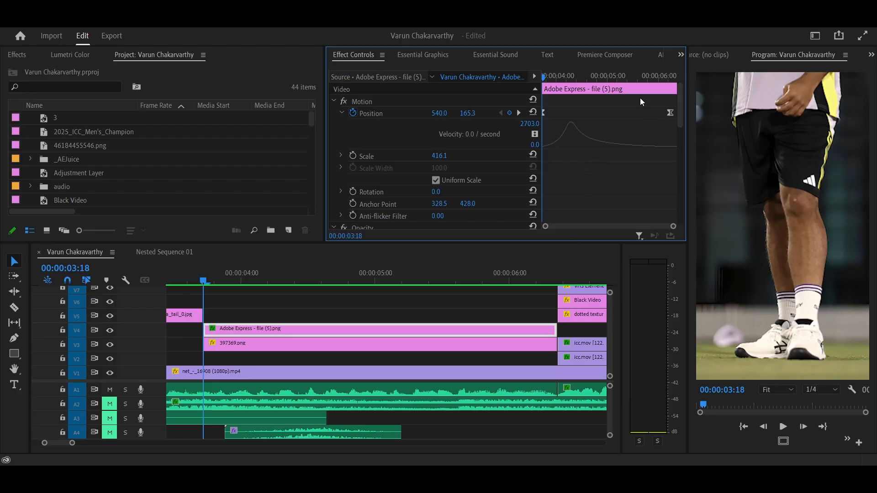
key(space)
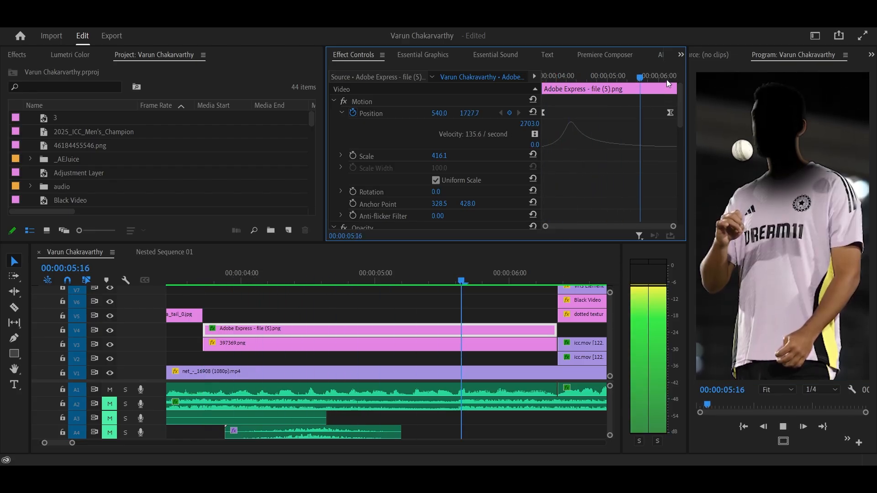
key(space)
click(401, 277)
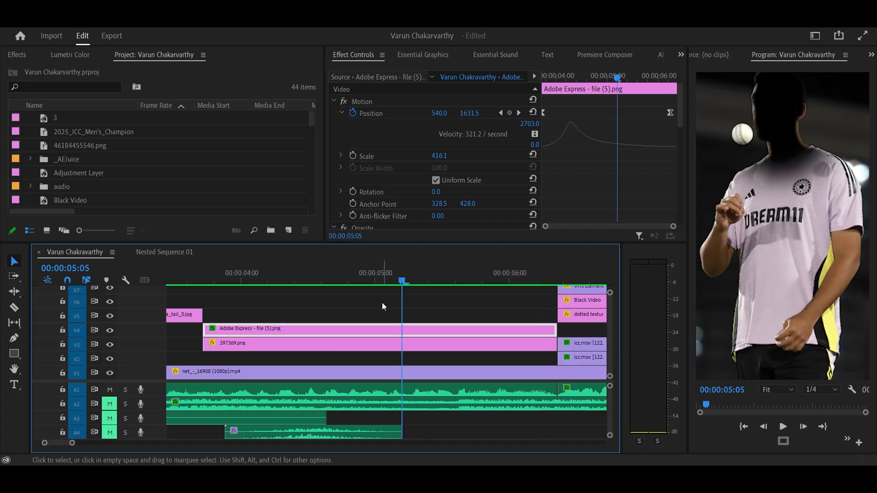
Step: Select the 397369.png clip on V3 and play its Position animation from the clip's start, stopping at 00:00:05:14
click(368, 345)
drag(664, 85, 500, 105)
key(space)
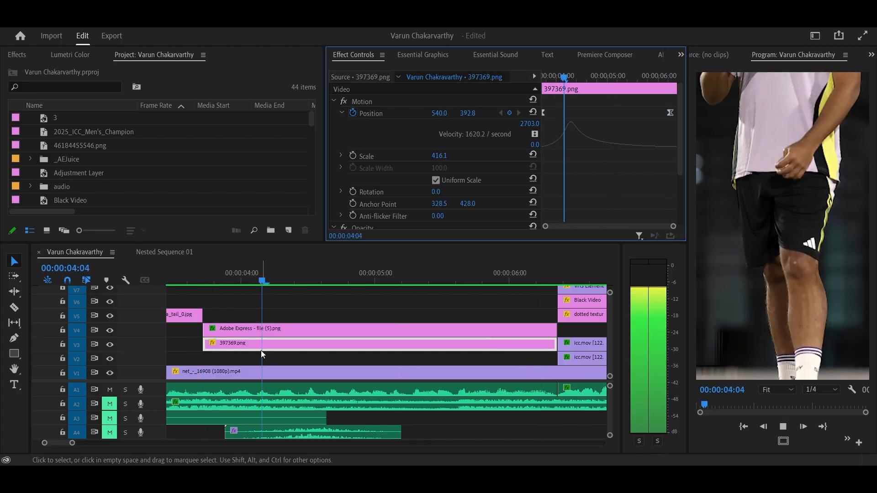
key(space)
key(minus)
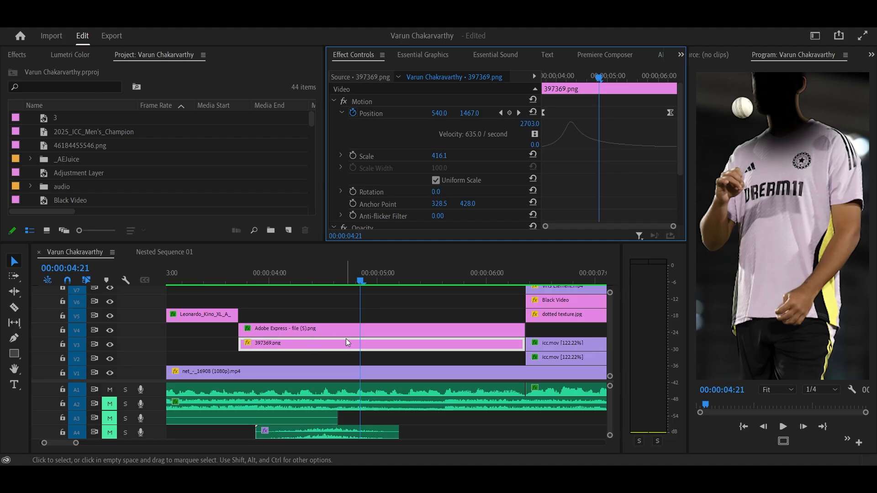
scroll(347, 339, down, 3)
key(space)
key(space)
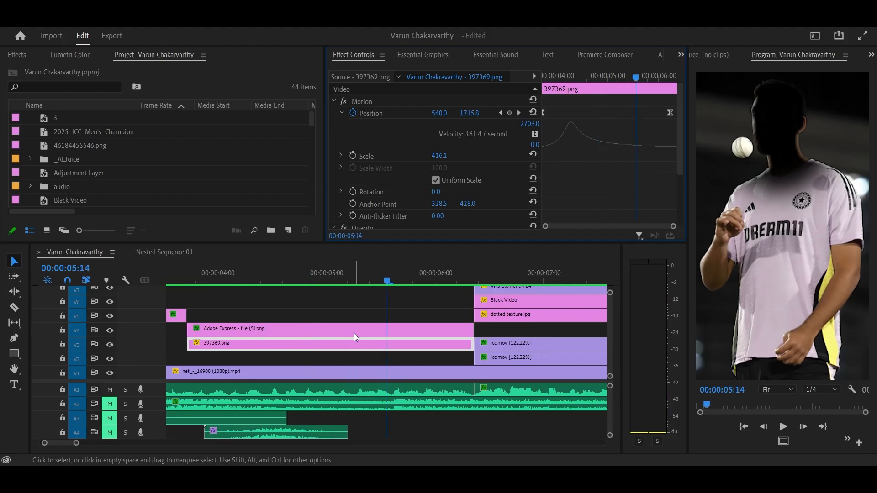
Step: Select the Adobe Express - file (5).png clip on V4 and review its Motion and Opacity mask settings
click(361, 329)
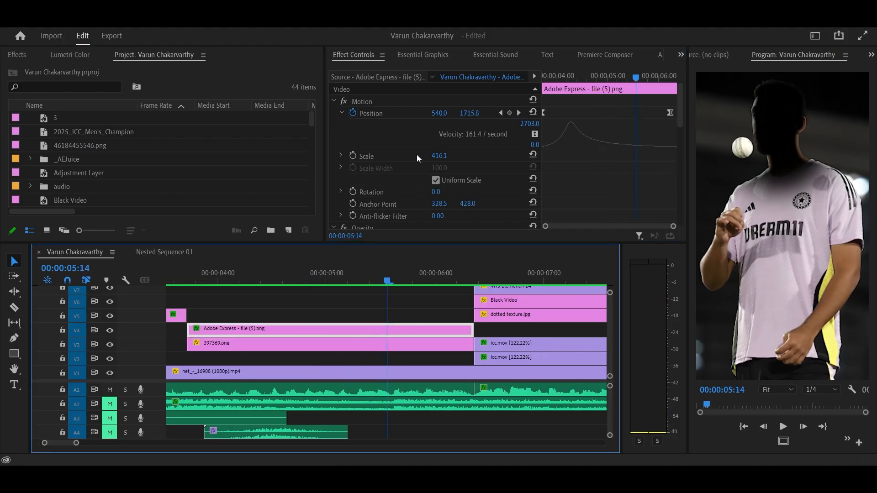
scroll(417, 153, down, 5)
scroll(386, 137, down, 2)
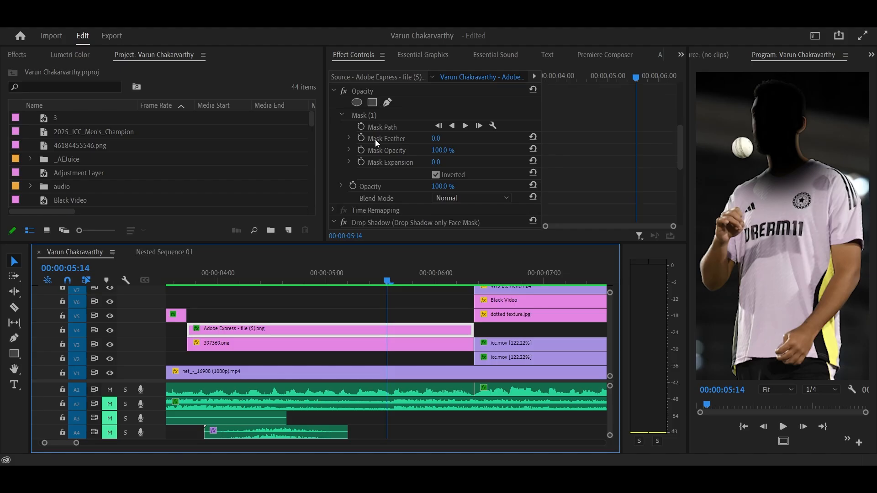
scroll(374, 156, up, 5)
scroll(375, 170, down, 6)
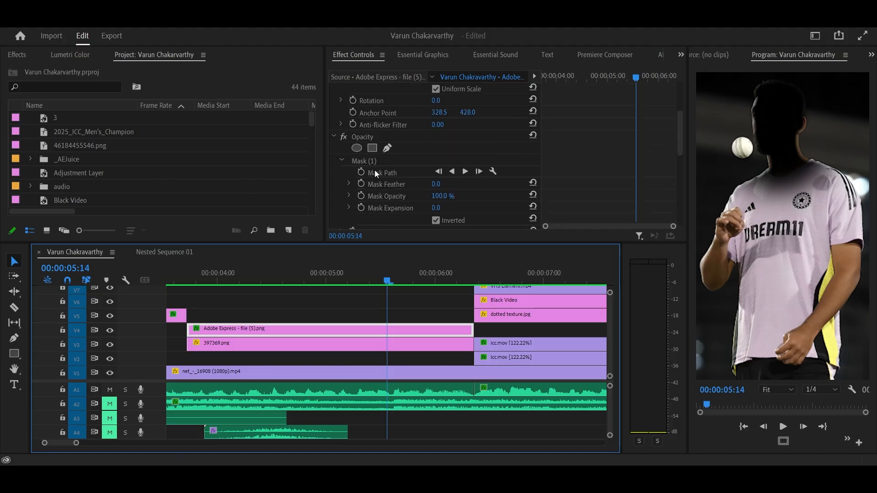
Step: Examine the Drop Shadow (Drop Shadow only Face Mask) effect's settings and select its Mask (1) to view the outline, then deselect it
click(379, 119)
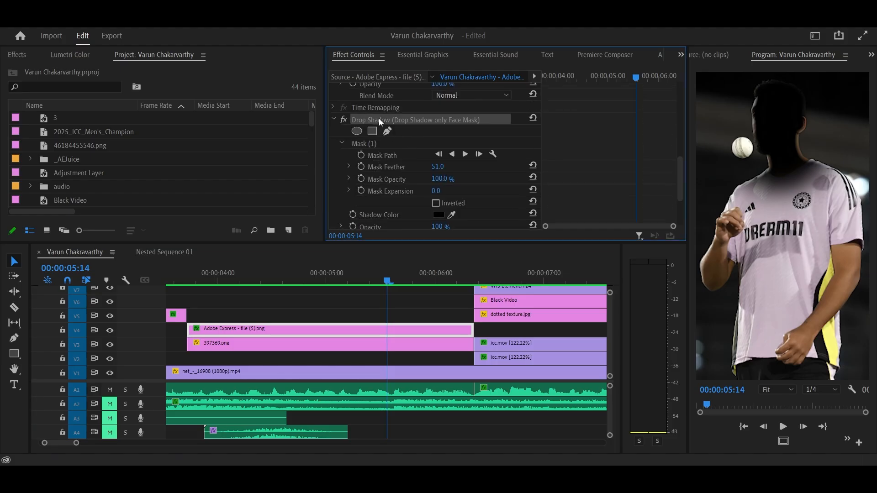
key(grave)
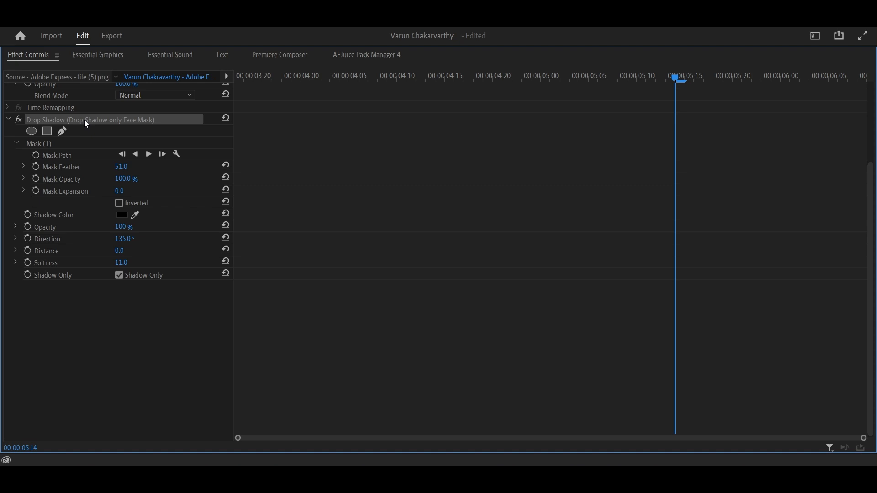
click(43, 144)
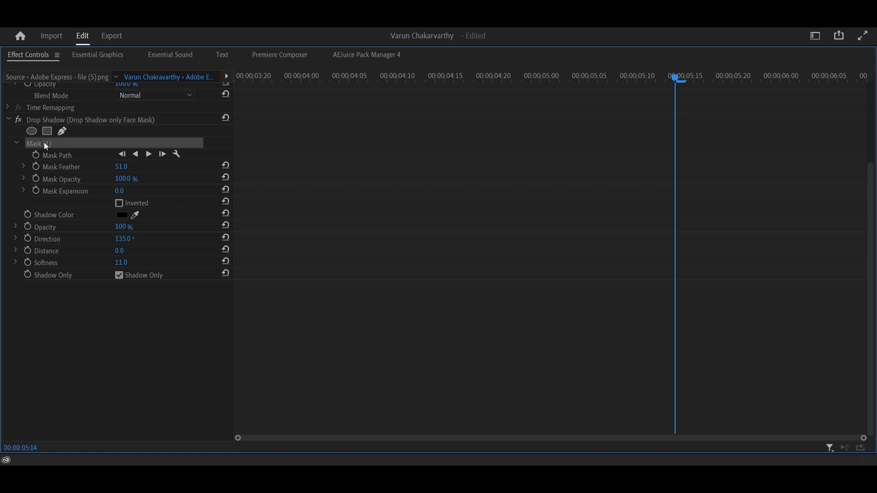
key(grave)
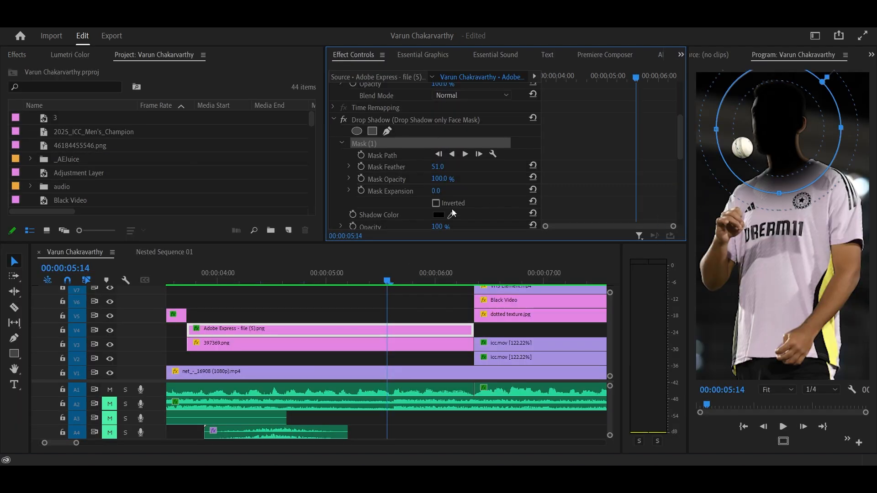
scroll(494, 183, down, 5)
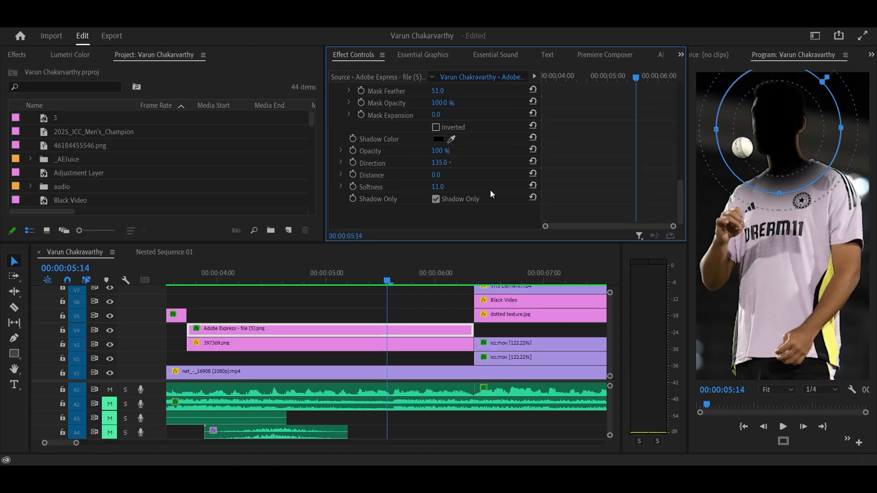
click(435, 211)
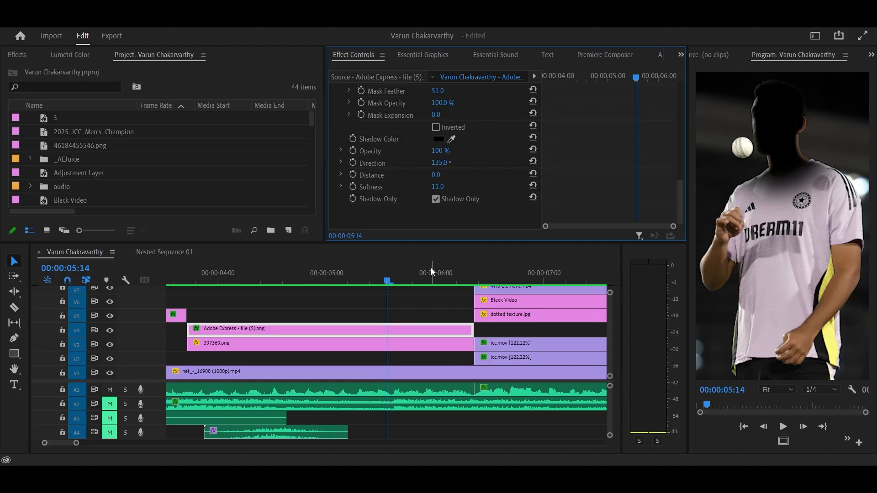
Step: Play into the cricket match section and place the playhead at 00:00:06:18, with its stacked overlay tracks in view
scroll(431, 333, down, 2)
key(space)
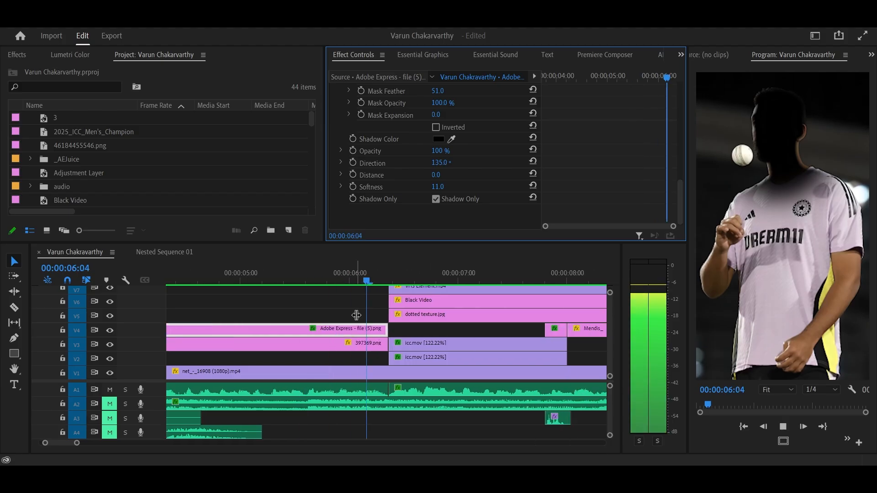
key(space)
scroll(379, 345, down, 1)
scroll(380, 345, up, 1)
scroll(377, 345, down, 2)
scroll(377, 342, up, 2)
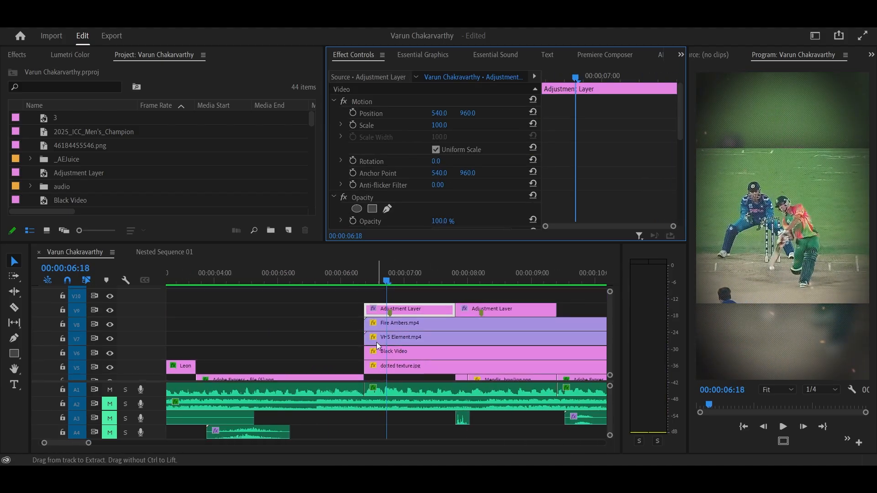
scroll(376, 342, up, 3)
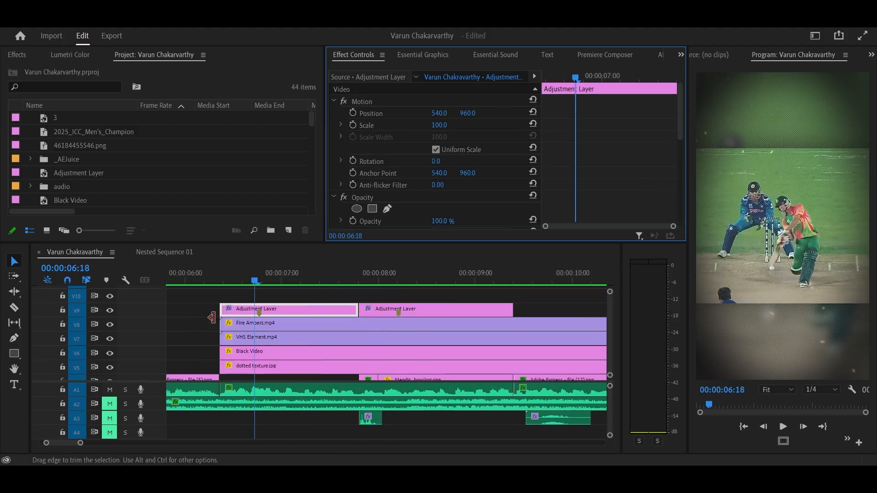
Step: Select the Fire Ambers, VHS Element, Black Video and dotted texture clips, and hide tracks V5 through V8
drag(204, 320, 250, 370)
scroll(254, 368, up, 3)
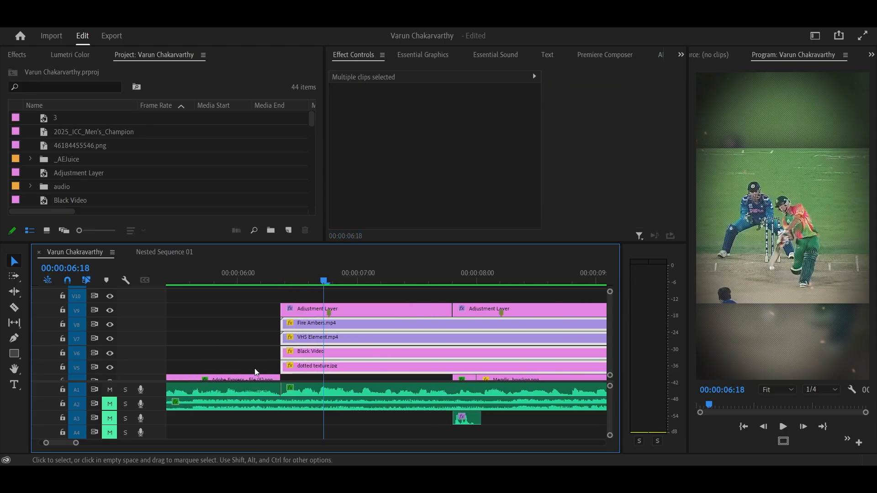
scroll(341, 369, up, 1)
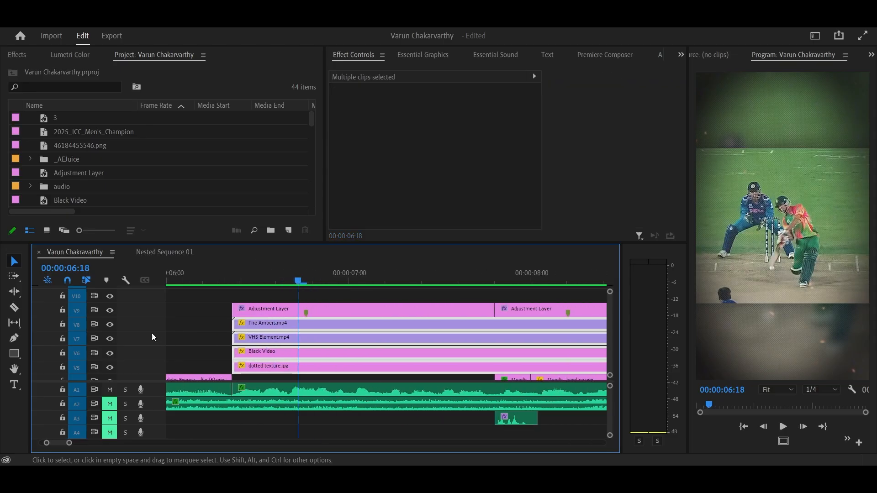
click(110, 325)
click(110, 339)
click(110, 353)
click(110, 368)
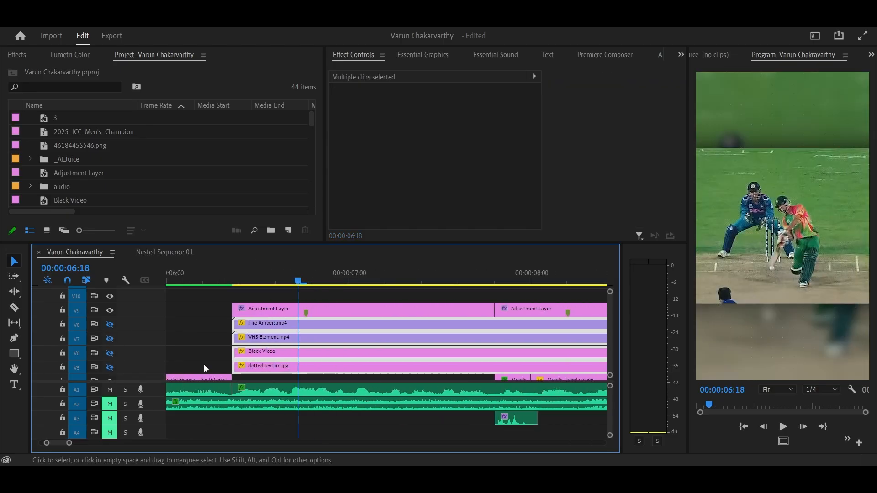
Step: Select the icc.mov clips on V3 and V2 in turn to inspect the sharp and blurred layers, finishing with V3 selected
scroll(235, 356, down, 2)
scroll(262, 363, up, 1)
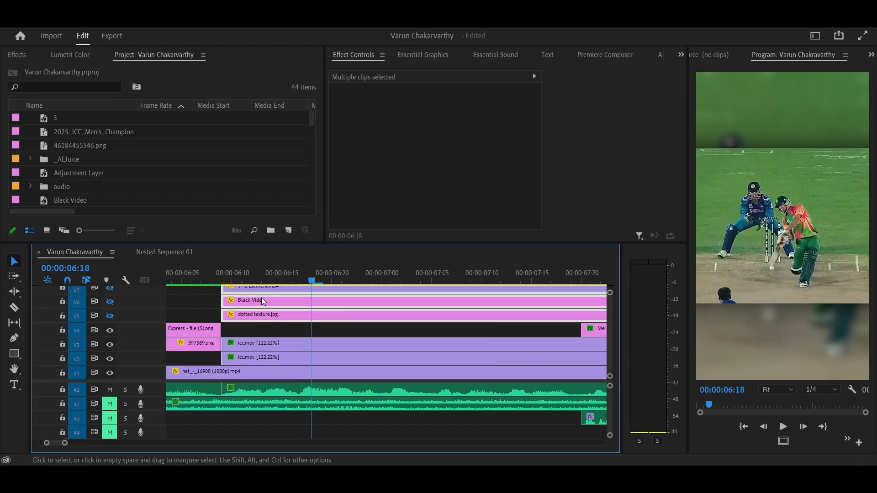
drag(344, 328, 320, 358)
click(334, 335)
click(327, 348)
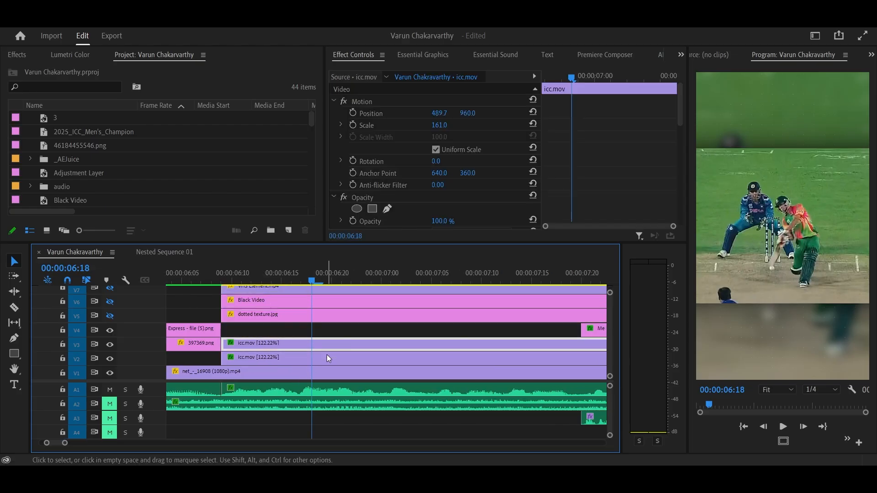
scroll(325, 355, up, 1)
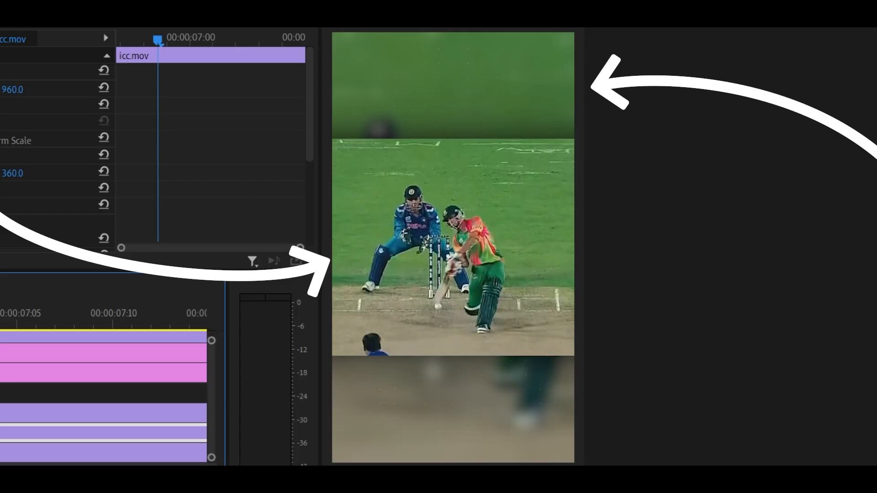
click(46, 413)
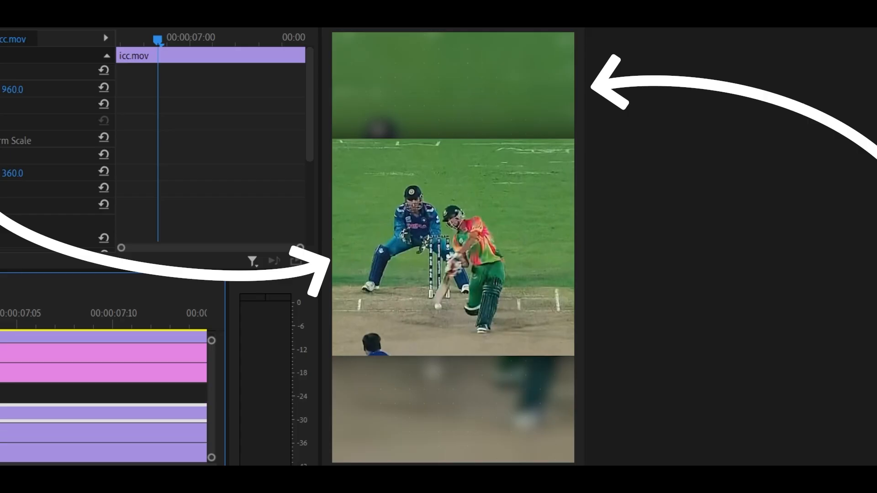
Step: Play from the match footage into the bowler image and select the longer Mendis_bowling.png clip on V4
shift+click(45, 433)
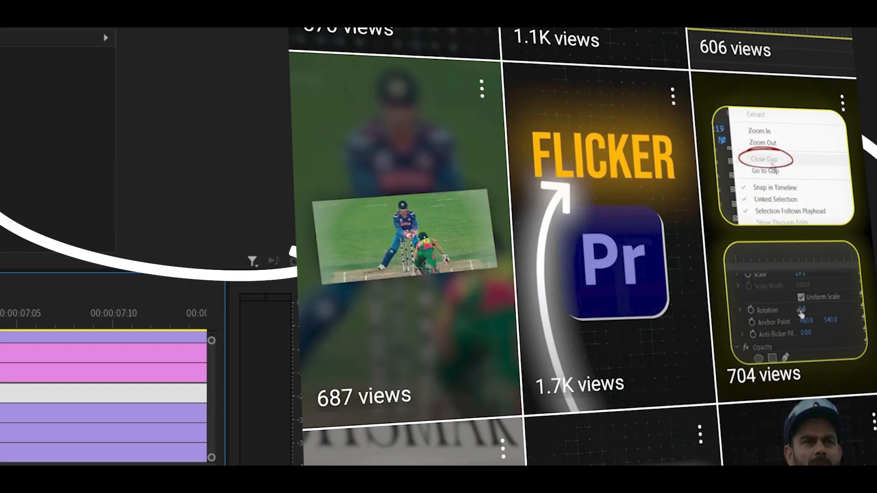
key(space)
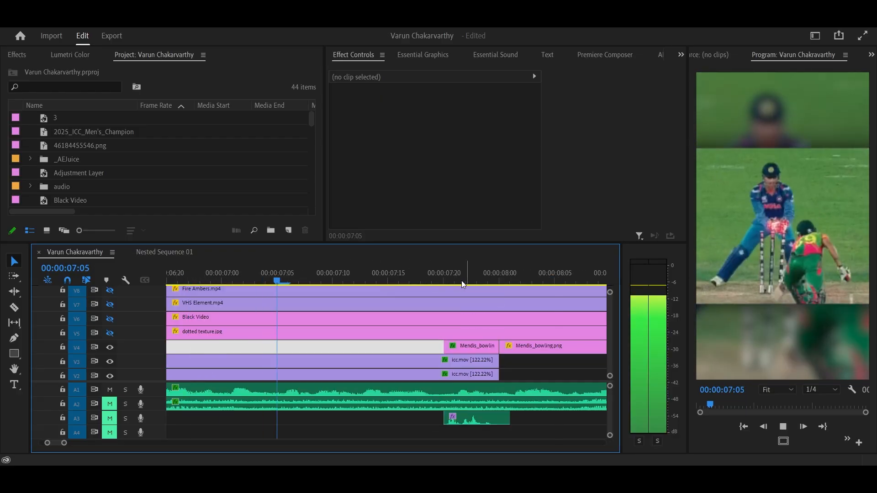
scroll(445, 329, down, 2)
key(space)
scroll(465, 335, down, 2)
click(432, 349)
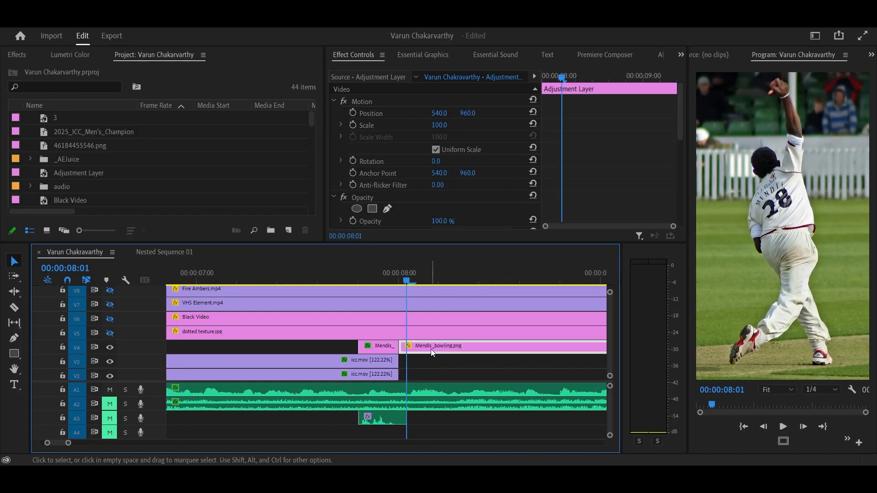
Step: Scrub back over the cut between the Mendis_bowling.png clips to 00:00:07:23 and select the shorter clip on V4
scroll(431, 349, up, 2)
drag(285, 343, 421, 350)
click(390, 357)
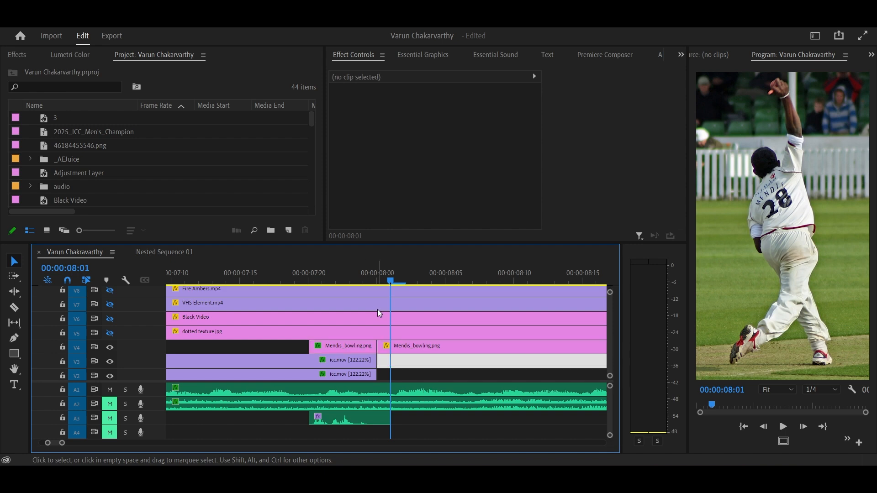
click(377, 276)
drag(376, 275, 349, 270)
key(Down)
click(346, 347)
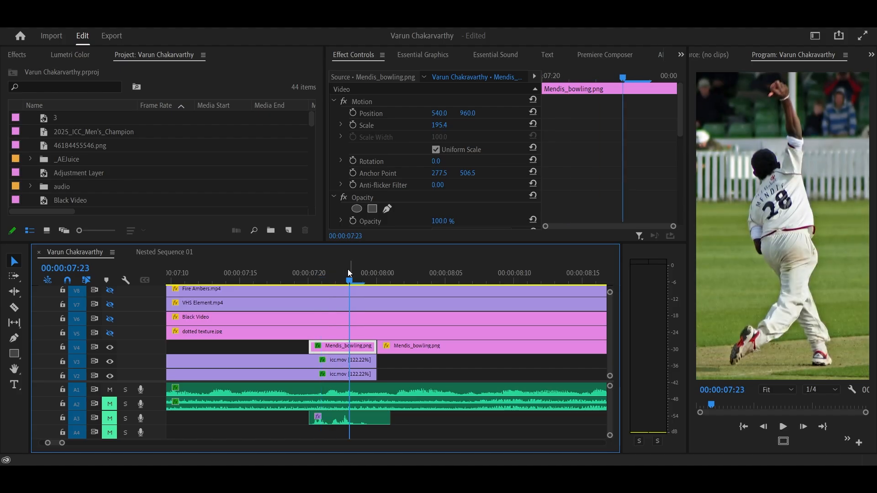
Step: Search the effects for "slide" and place the playhead at 00:00:07:20, where the short Mendis_bowling.png clip starts
click(17, 54)
click(43, 70)
text(slide)
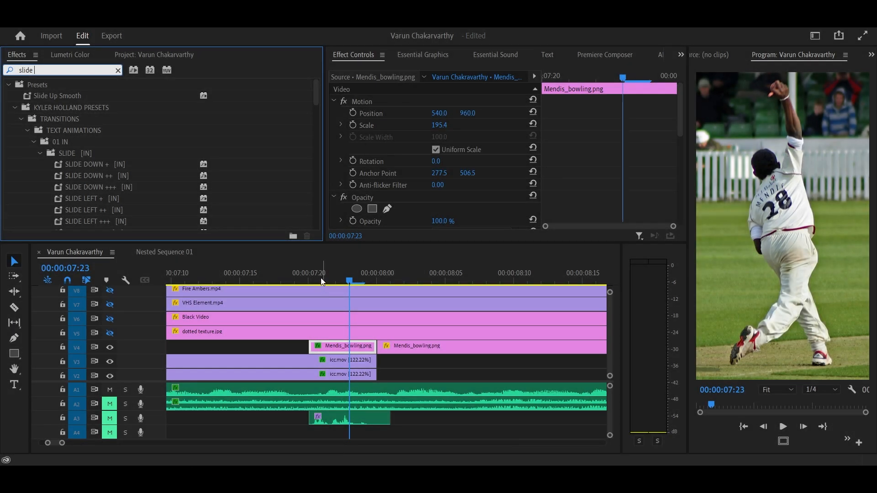
click(311, 276)
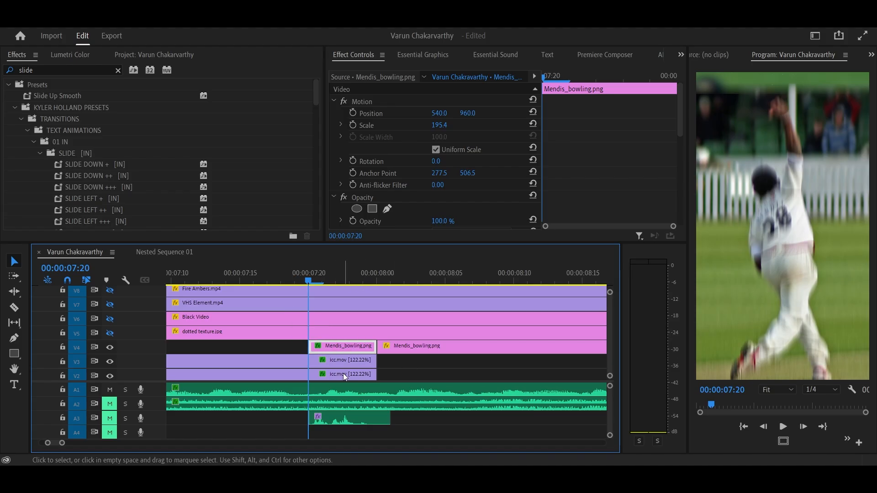
Step: Scrub the short Mendis_bowling.png clip back to 00:00:07:22 and play over the cut to 00:00:08:05
scroll(344, 374, up, 1)
click(376, 273)
drag(380, 275, 335, 277)
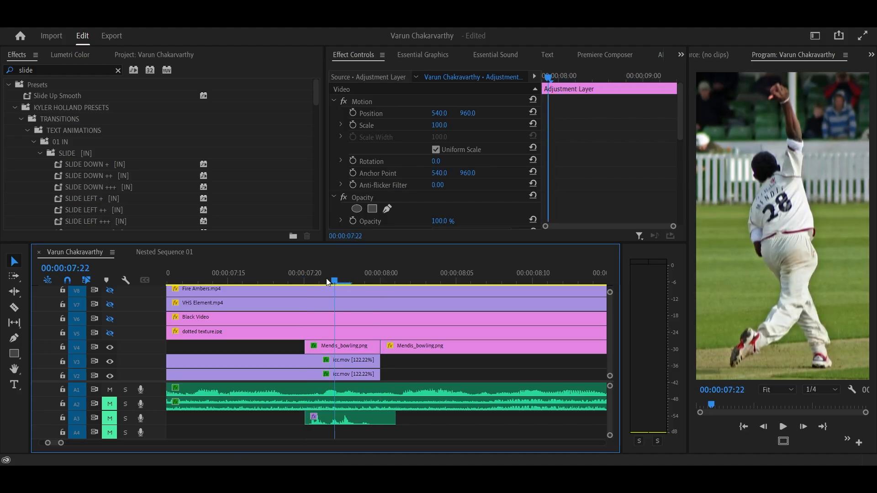
key(space)
key(space)
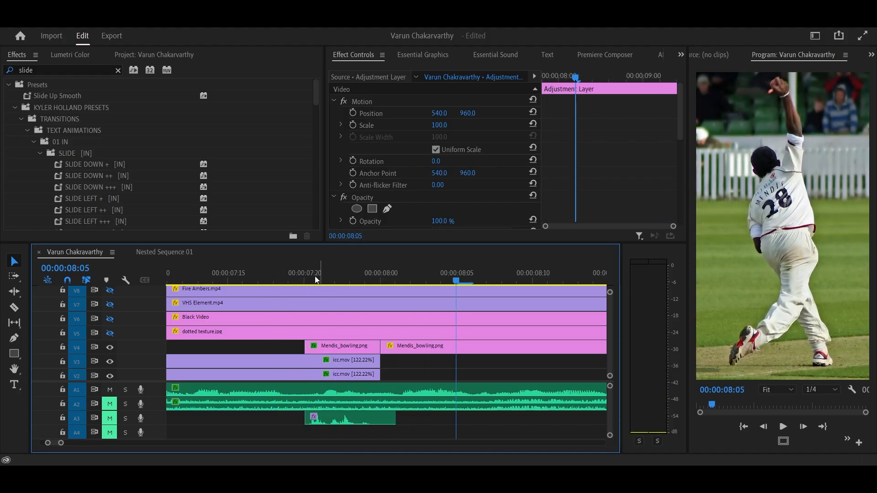
Step: Replay the slide transition from the icc.mov match footage into the bowler image several times
drag(317, 278, 198, 278)
key(space)
scroll(333, 363, down, 1)
key(space)
click(258, 279)
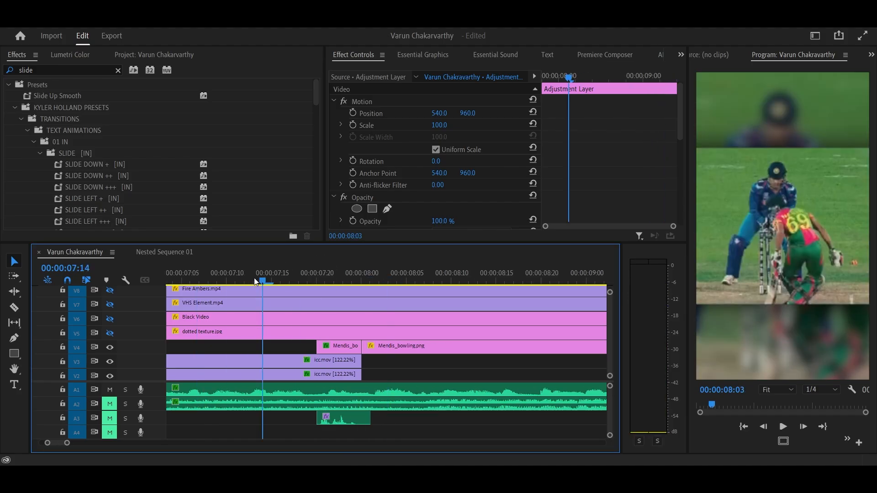
key(space)
scroll(319, 342, down, 1)
key(space)
click(207, 280)
key(space)
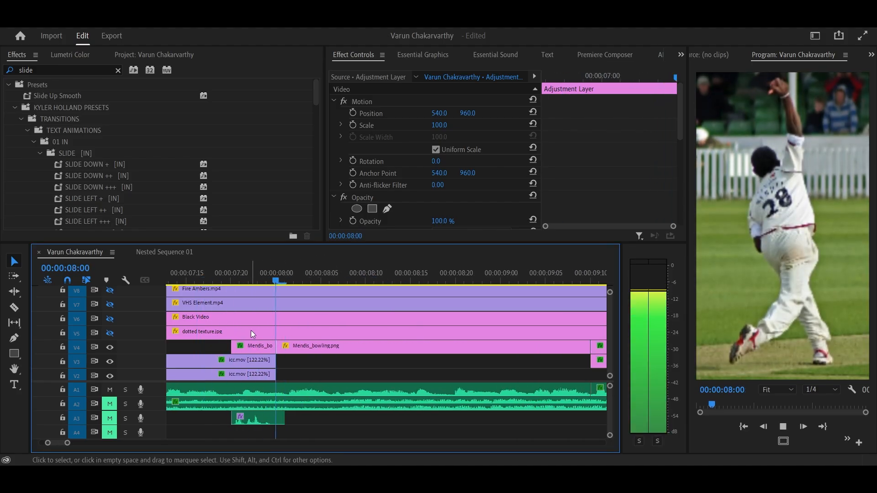
key(space)
Step: Select the longer Mendis_bowling.png clip on V4 and bring the adjustment layers on V9 into view
scroll(392, 353, up, 2)
click(374, 346)
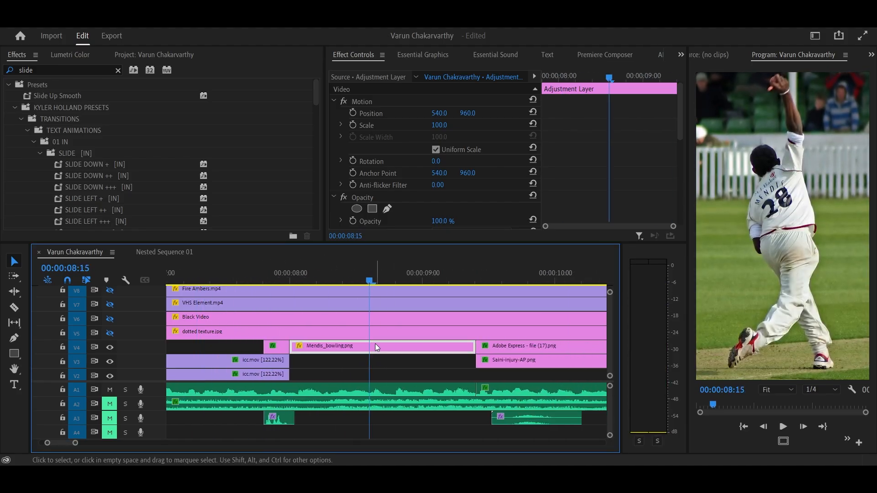
scroll(437, 137, down, 2)
scroll(423, 181, up, 2)
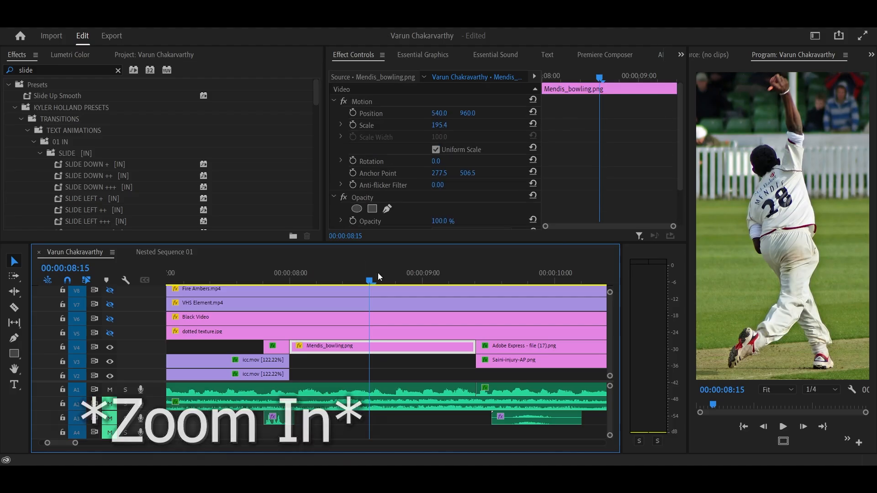
scroll(366, 356, up, 1)
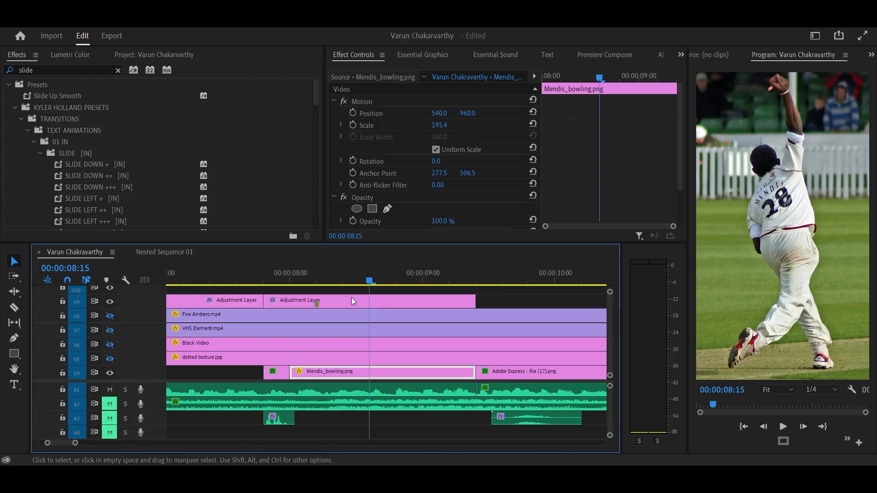
Step: Place the playhead at 00:00:08:05 and select the V9 adjustment layer above the Mendis_bowling.png clips
scroll(328, 325, left, 5)
drag(181, 305, 292, 374)
click(404, 274)
click(505, 301)
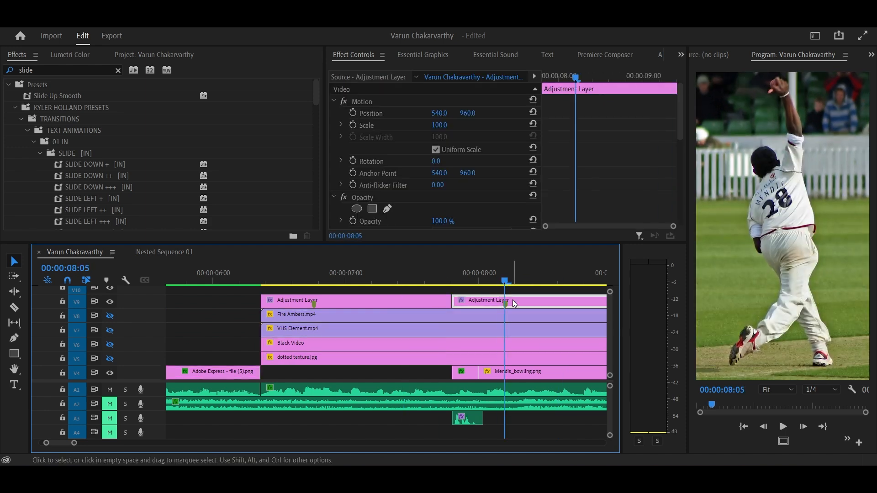
Step: Move the playhead to 00:00:07:14 and select the V9 adjustment layer over the match footage to inspect its Transform (01_Zoom In) effect
scroll(412, 329, right, 1)
key(grave)
drag(247, 138, 455, 198)
key(grave)
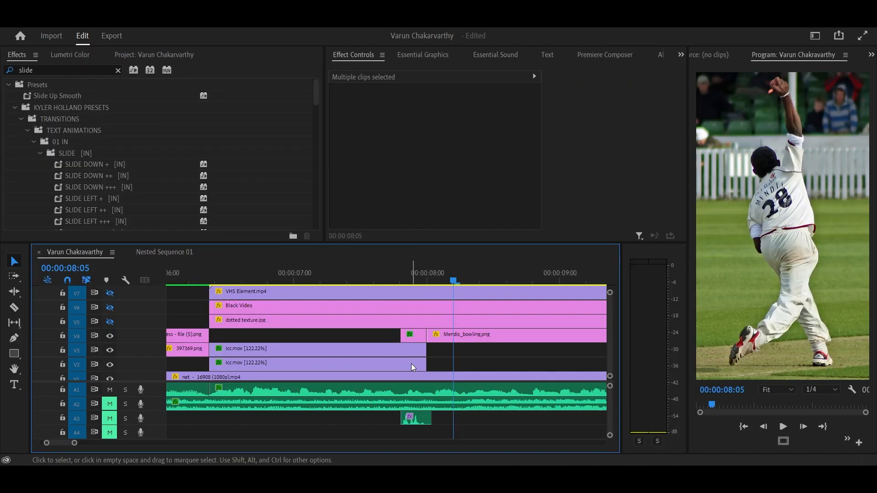
scroll(411, 361, up, 3)
click(368, 281)
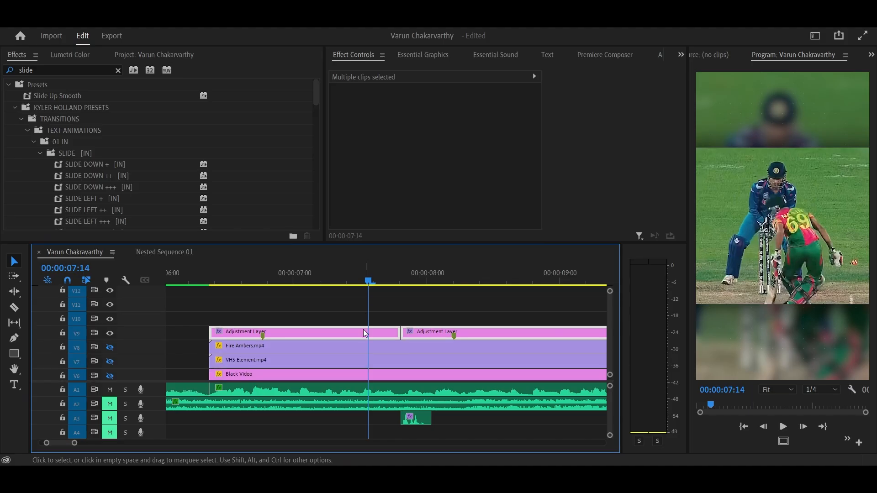
click(336, 332)
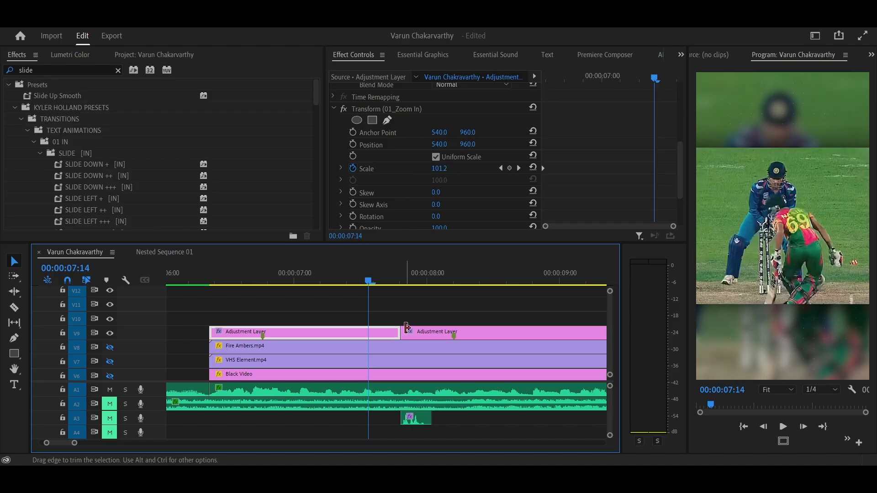
Step: Select both adjustment layers on V9 together and place the playhead at 00:00:07:24
scroll(408, 329, left, 3)
drag(314, 312, 360, 340)
scroll(355, 334, down, 1)
click(353, 280)
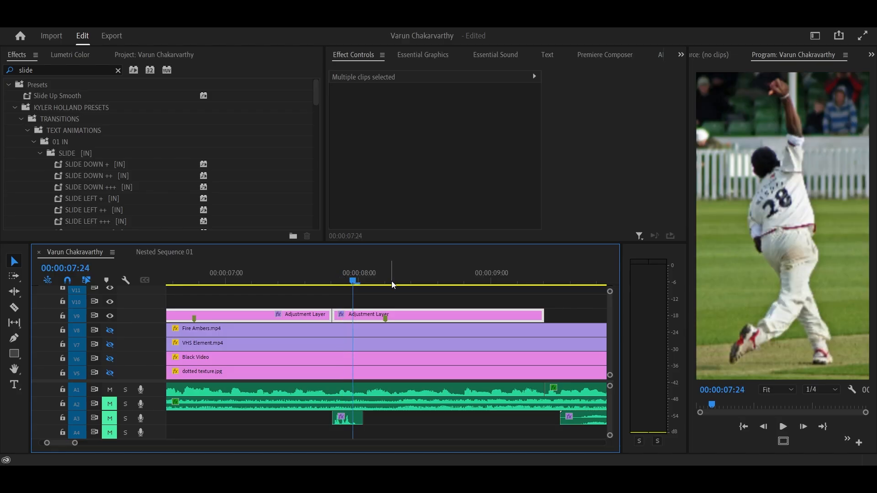
Step: Play on from the bowler image into the injured player section, stopping at 00:00:09:22
scroll(419, 322, down, 2)
scroll(416, 322, down, 2)
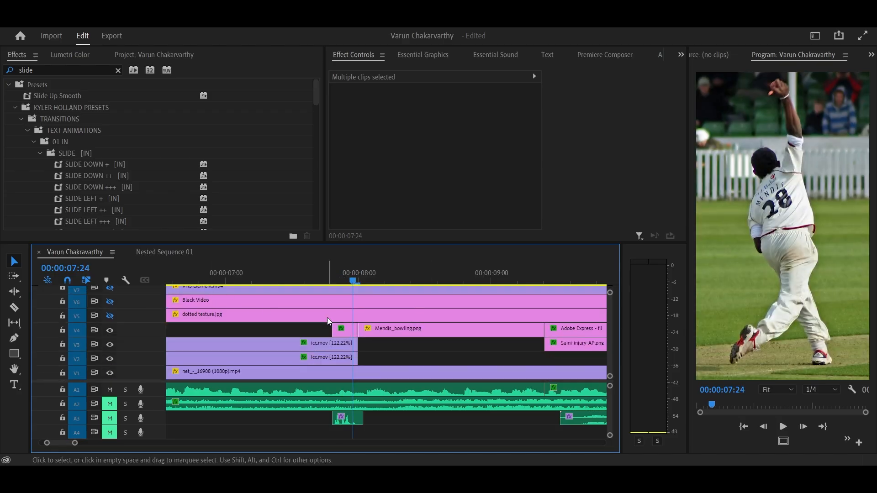
key(space)
scroll(393, 331, right, 2)
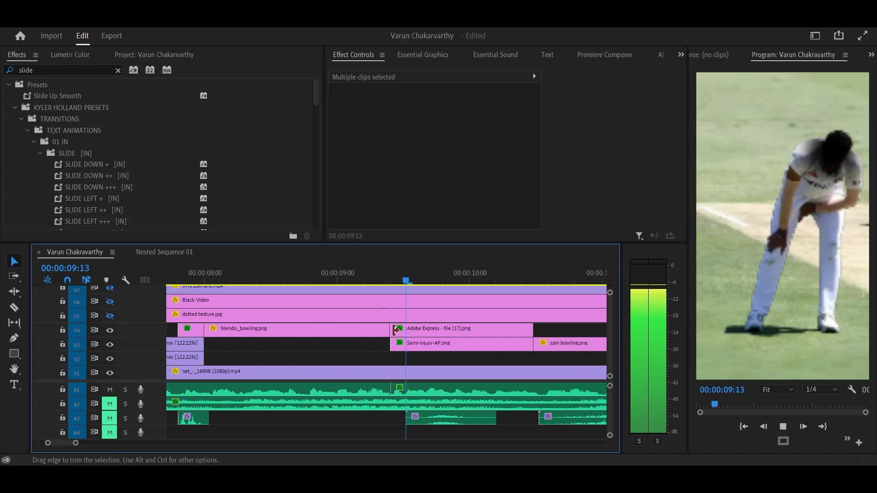
key(space)
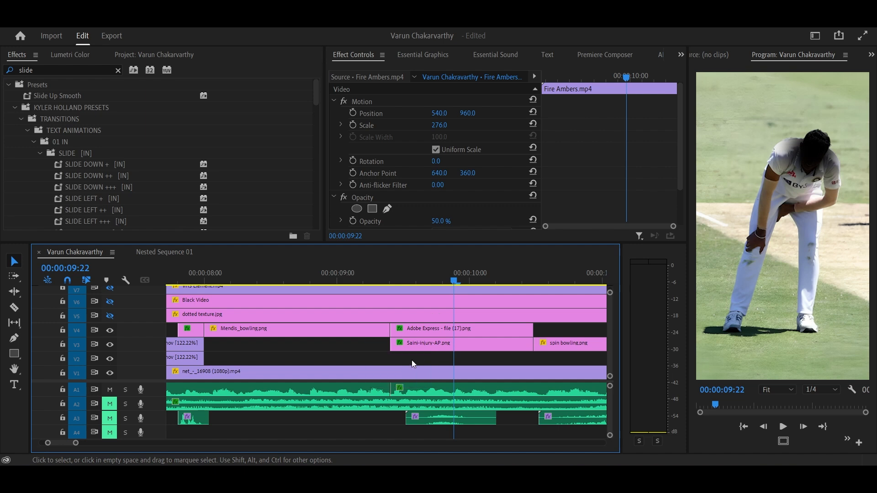
Step: Select the Adobe Express - file (17).png clip on V4 and briefly hide V3 to inspect the player cutout alone
key(equal)
click(405, 328)
key(equal)
key(equal)
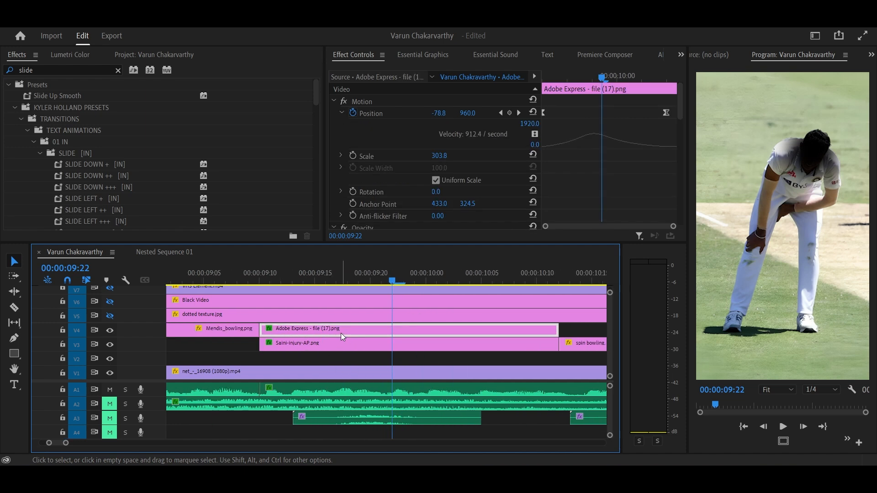
click(111, 346)
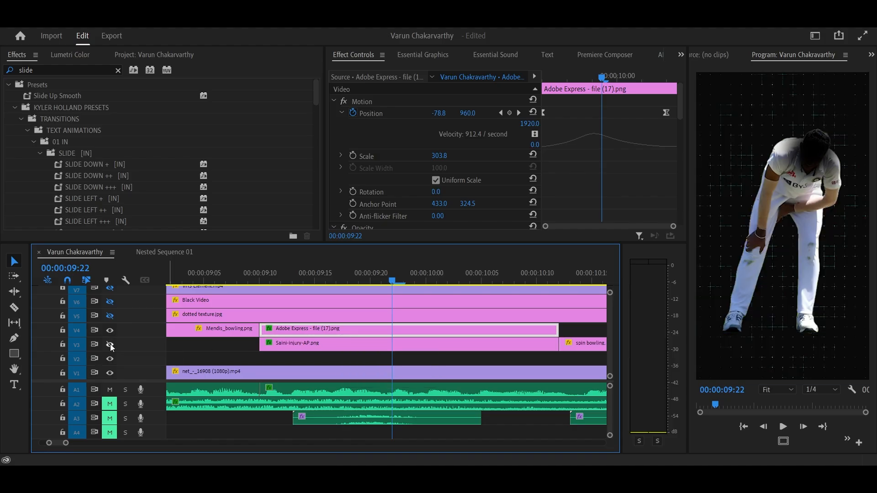
click(111, 346)
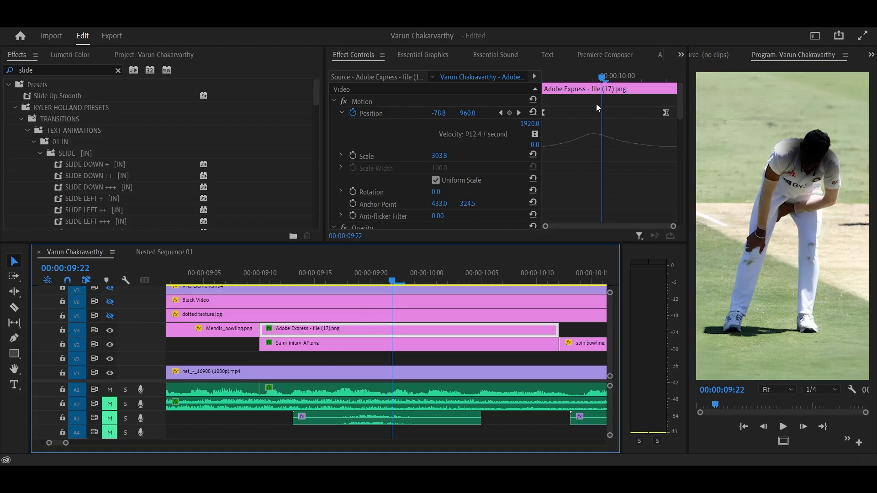
Step: Play the cutout's Position animation from its first keyframe at 00:00:09:10, and replay it, stopping at 00:00:10:04
drag(604, 73, 523, 73)
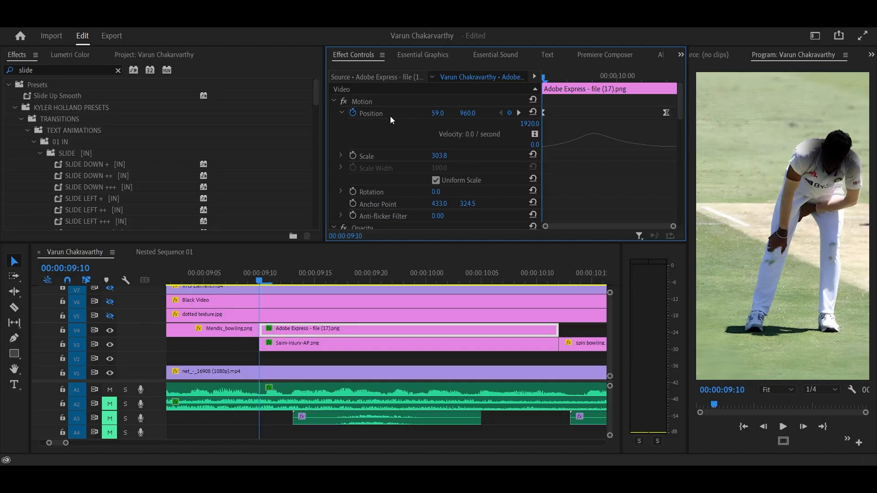
key(space)
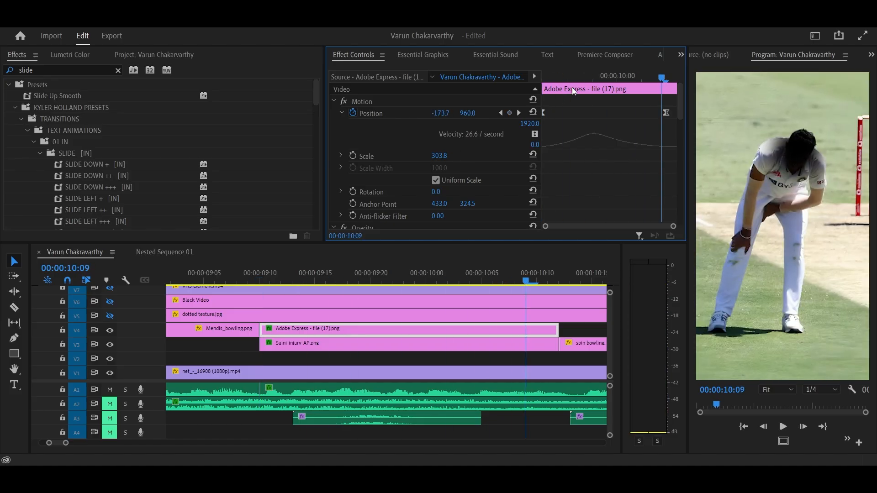
drag(630, 74, 557, 74)
key(space)
key(space)
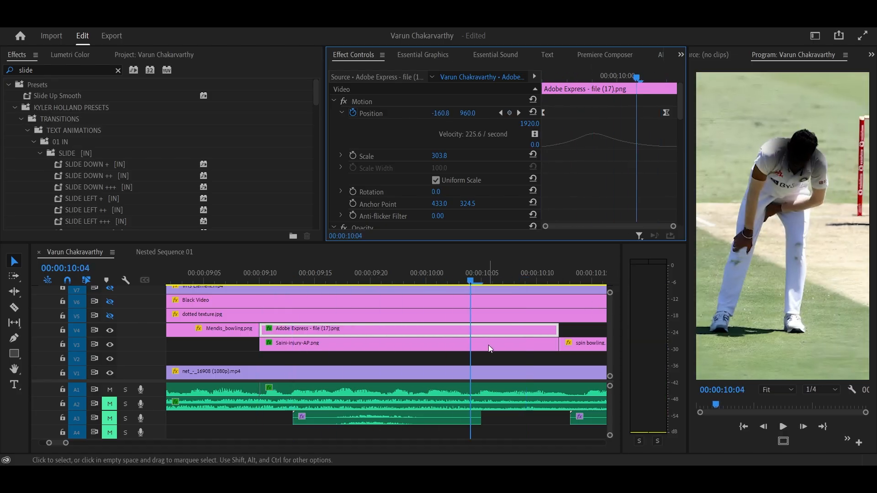
Step: Examine the cutout's Transform (01_Zoom In) and Drop Shadow (Drop Shadow only Face Mask) settings, selecting Mask (1) to view its outline
scroll(492, 341, down, 3)
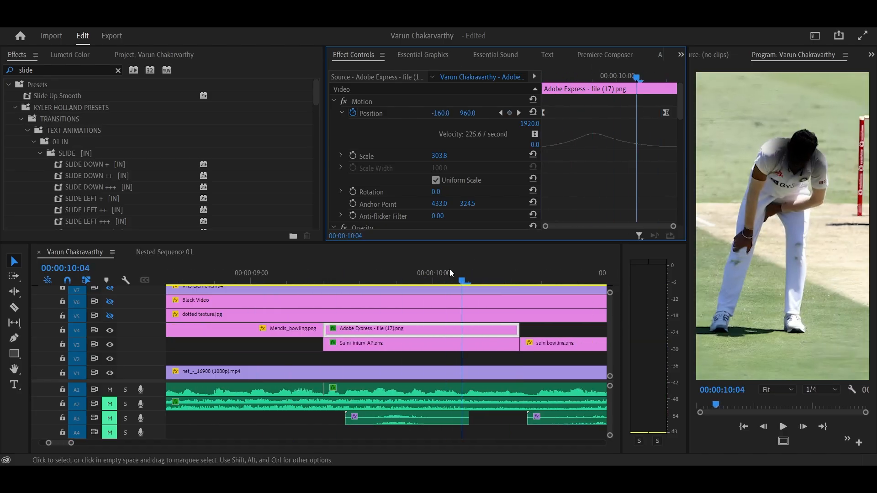
scroll(423, 138, down, 3)
scroll(419, 179, down, 8)
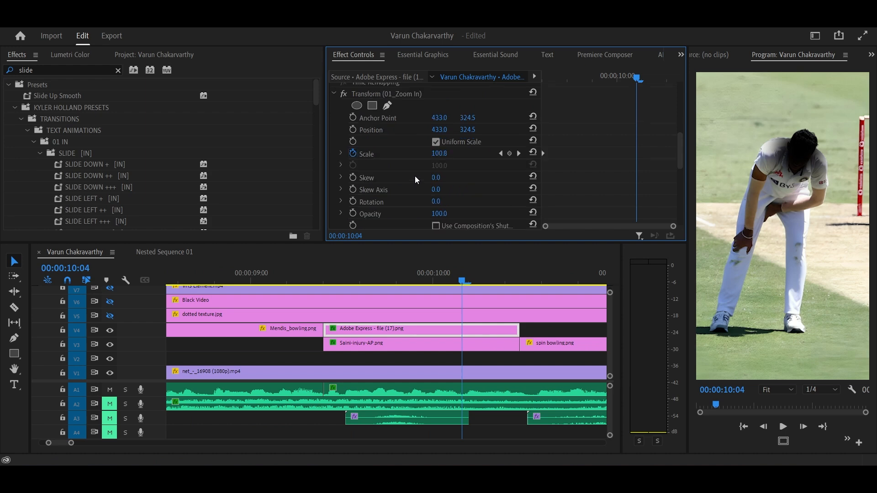
scroll(408, 174, down, 1)
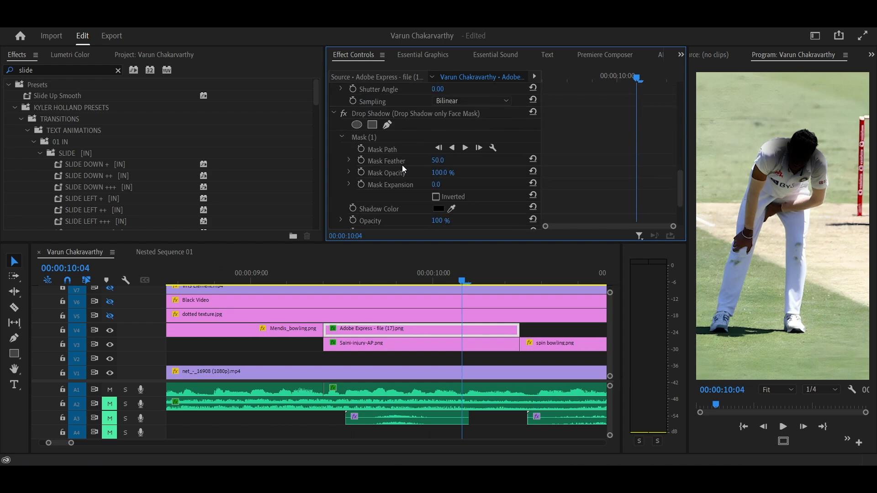
click(372, 138)
scroll(412, 183, down, 3)
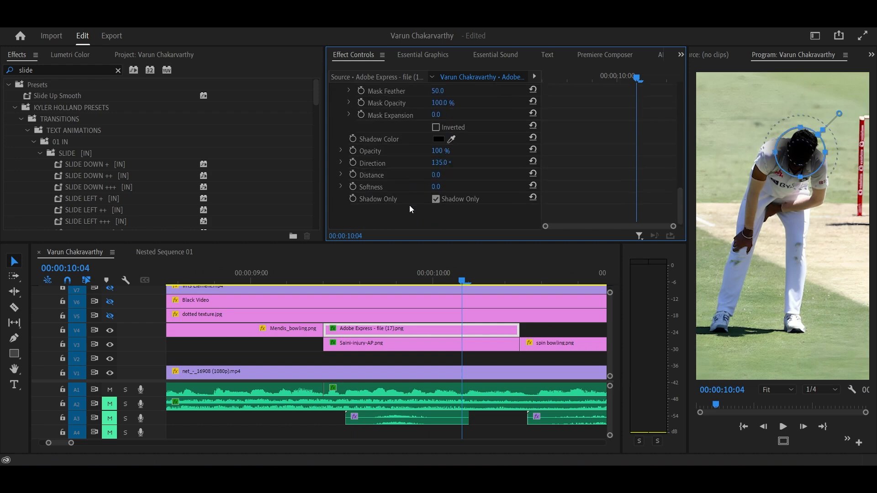
scroll(436, 345, down, 3)
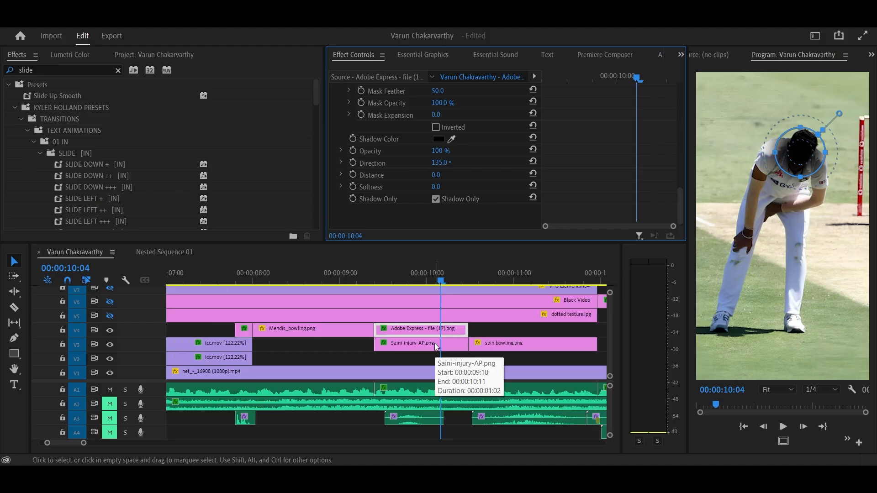
Step: Select the net_-_16908 (1080p).mp4 background clip on V1 and play into the spin bowling.png section at 00:00:10:23
click(471, 371)
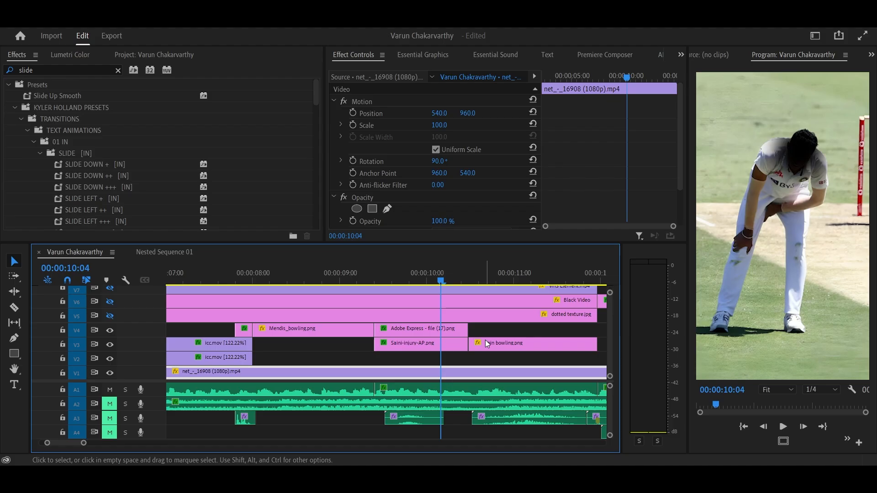
scroll(486, 341, up, 2)
key(space)
scroll(453, 342, down, 2)
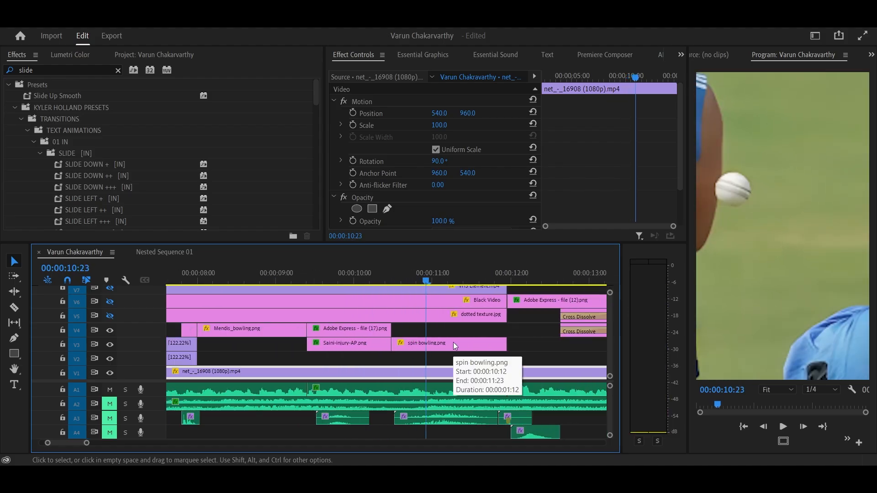
Step: Select the spin bowling.png clip on V3, open its original image in the Source Monitor, and return the playhead to 00:00:10:14
click(463, 346)
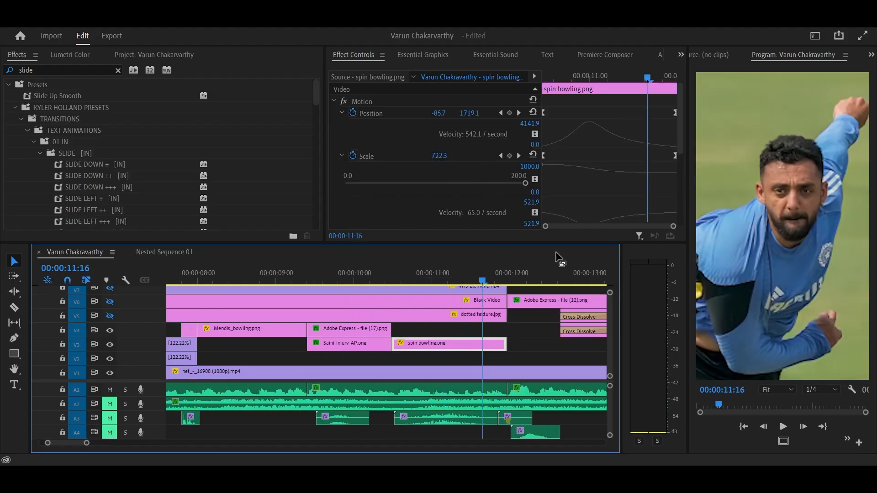
double_click(446, 345)
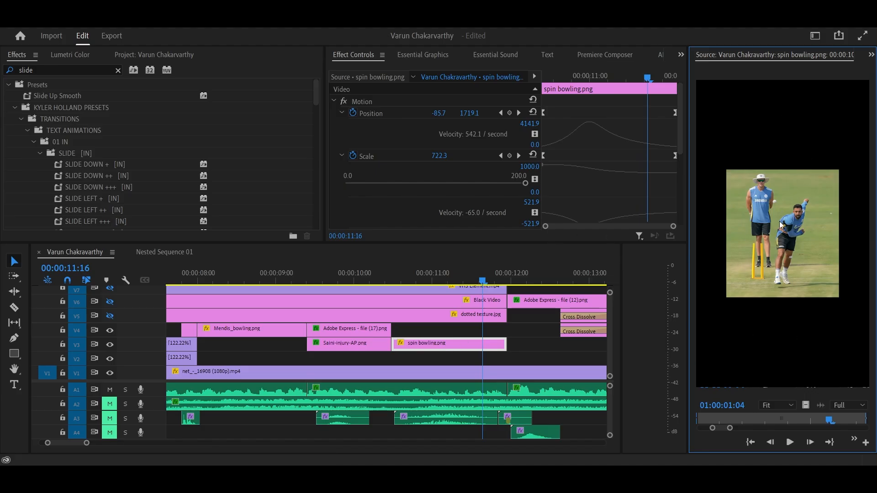
drag(448, 284, 399, 284)
scroll(396, 328, down, 1)
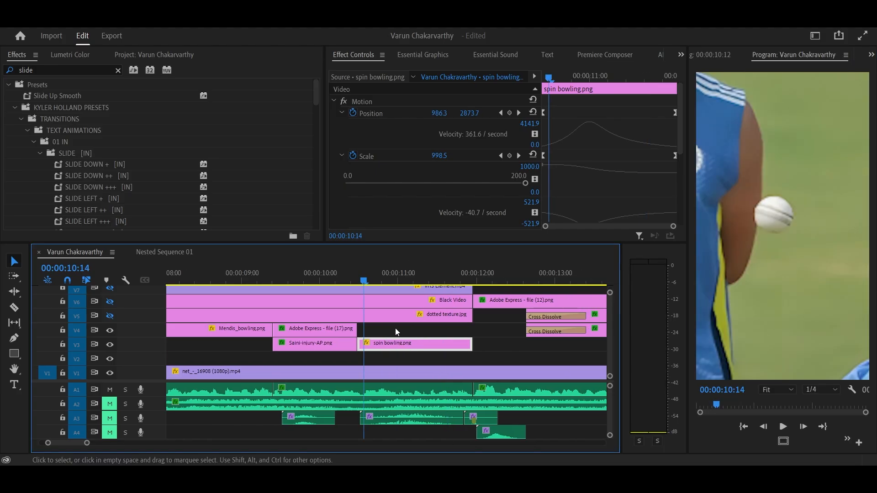
Step: Play the spin bowling.png clip's Position and Scale animation from its first keyframe at 00:00:10:12, and return the playhead there
click(548, 89)
key(Left)
key(Left)
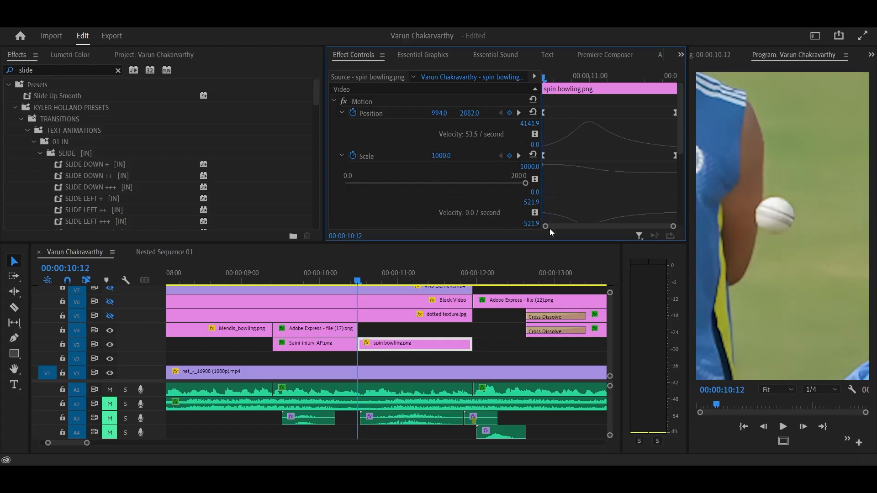
key(space)
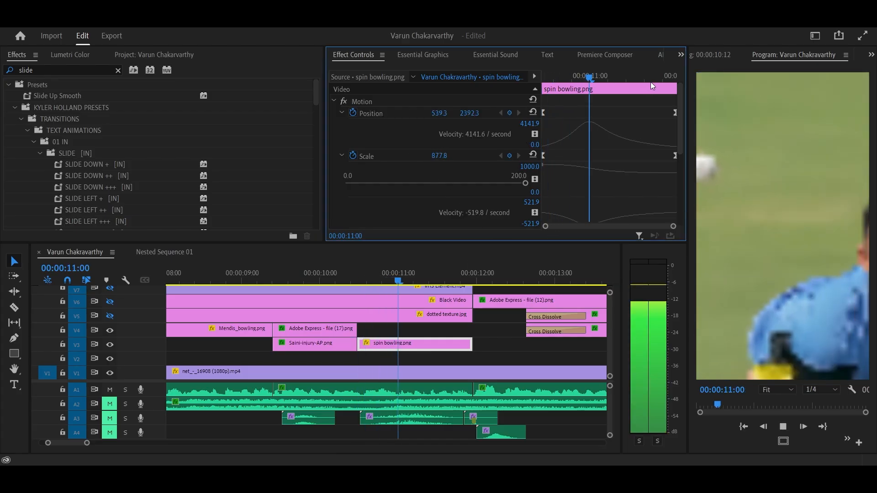
key(space)
drag(655, 78, 525, 78)
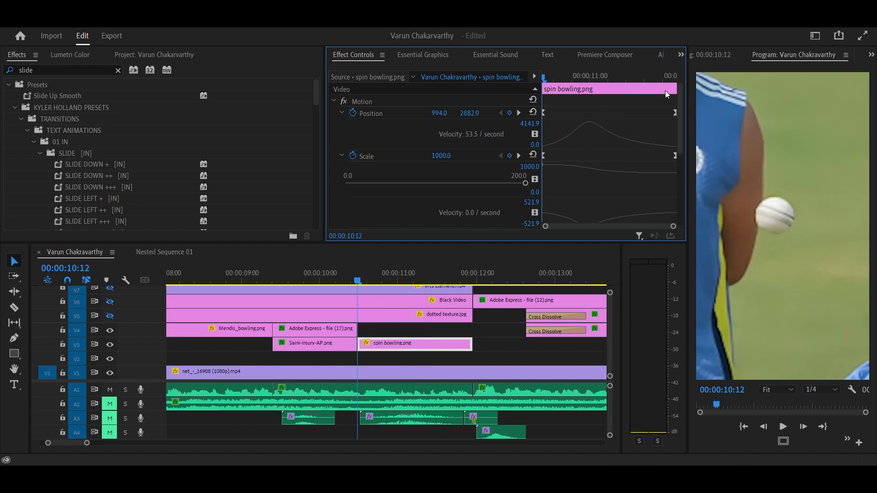
Step: Extend the spin bowling.png clip past its last keyframes and check the frames at 00:00:11:24 and 00:00:11:16
drag(472, 344, 497, 343)
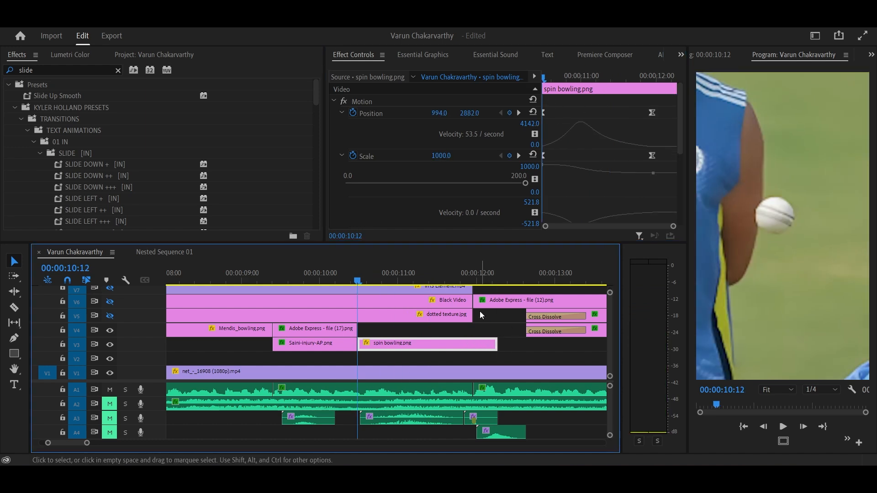
click(474, 281)
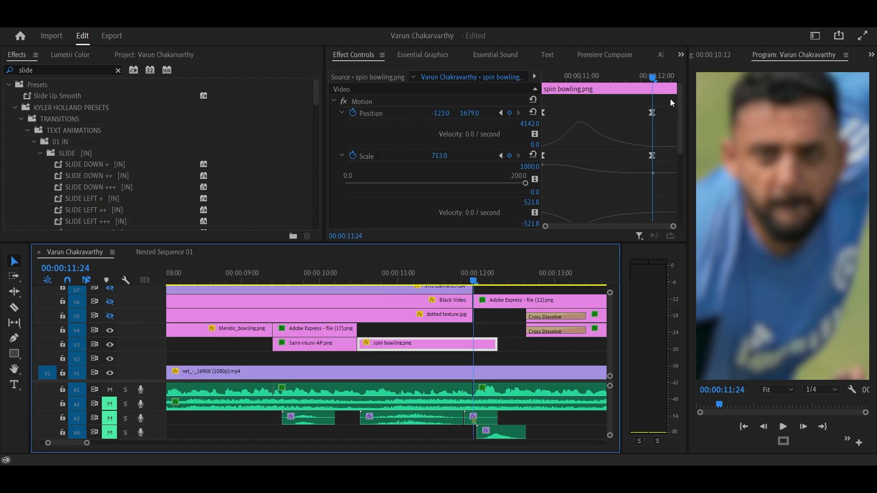
key(j)
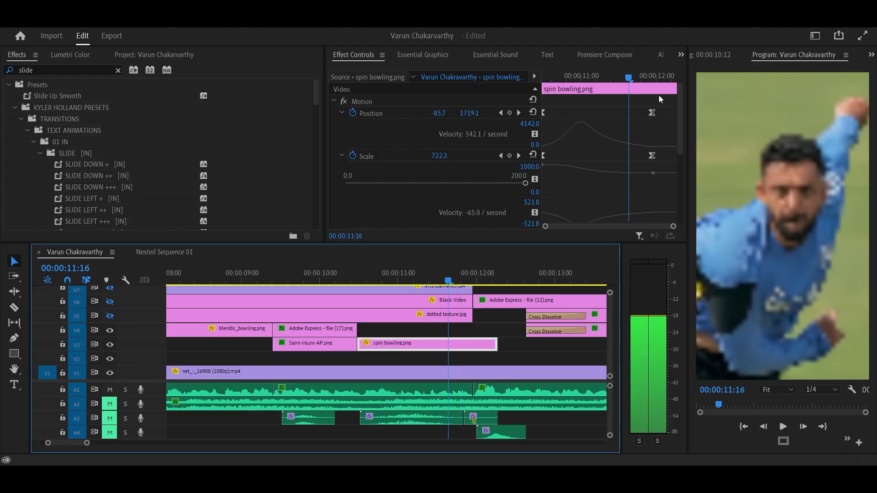
Step: Select the Position keyframes, replay the clip from 00:00:10:12, and trim its end back in line with dotted texture.jpg
click(383, 114)
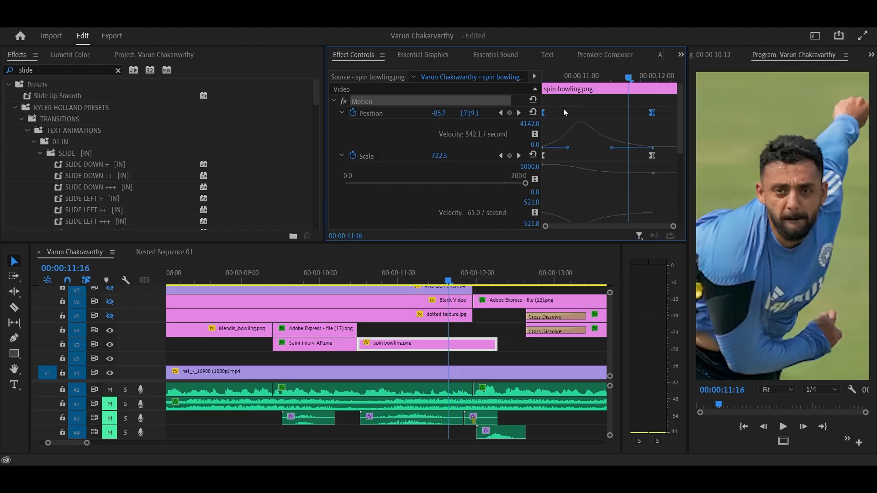
key(Up)
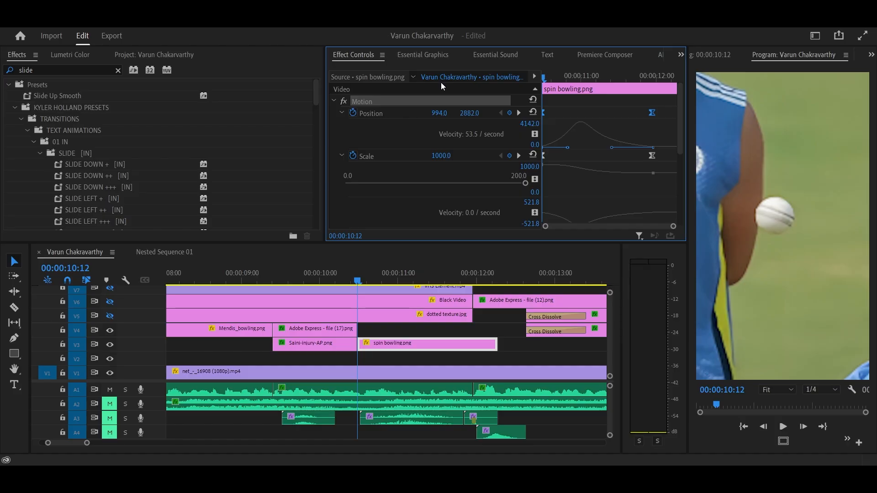
key(space)
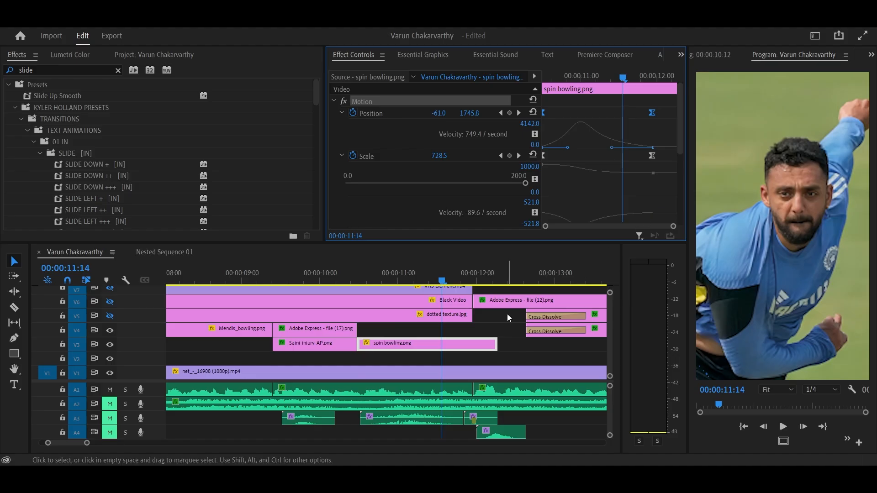
drag(493, 337, 472, 338)
Step: Review the overlay clips on V5 to V8, briefly showing the hidden upper tracks, and move the playhead to 00:00:06:11
scroll(451, 319, up, 2)
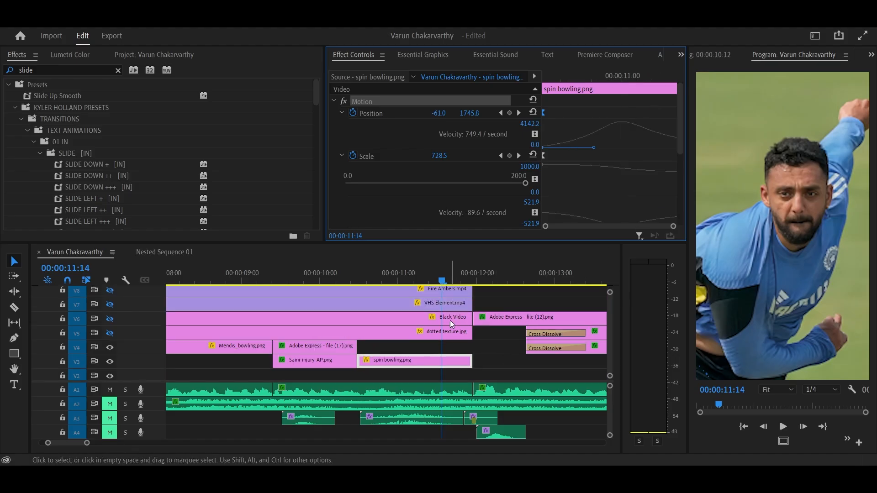
scroll(441, 327, down, 5)
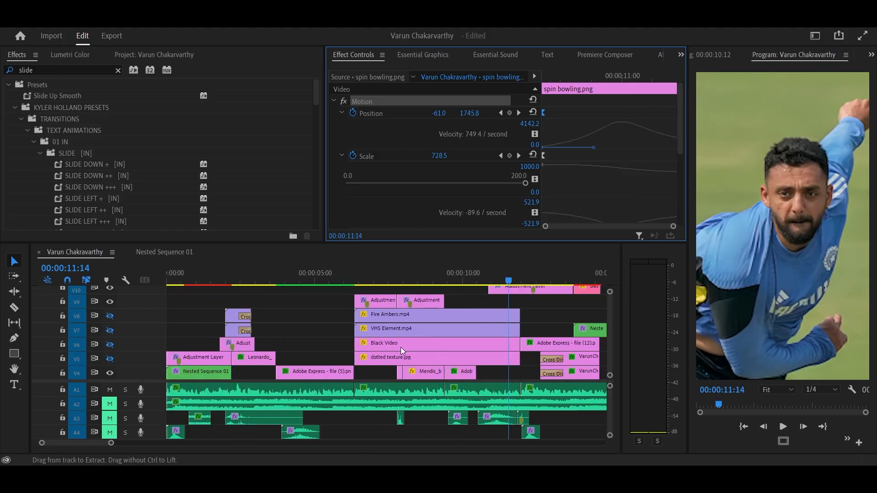
scroll(349, 316, up, 2)
scroll(345, 320, up, 6)
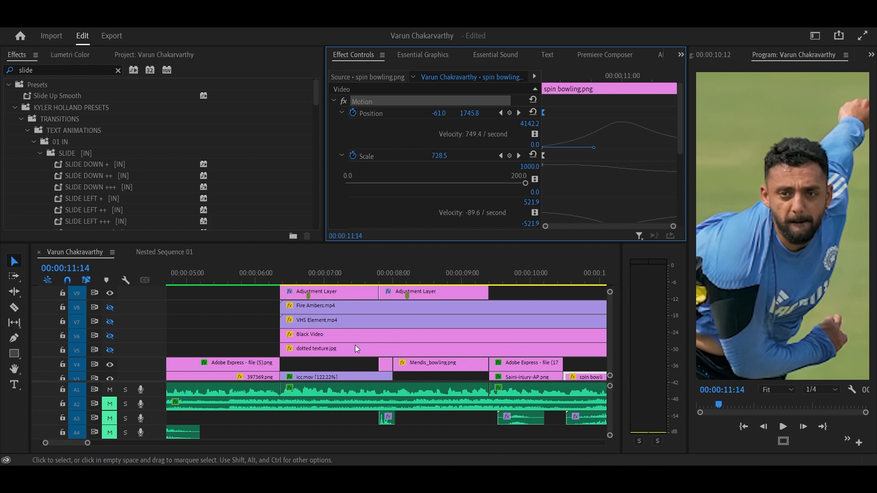
scroll(334, 350, down, 3)
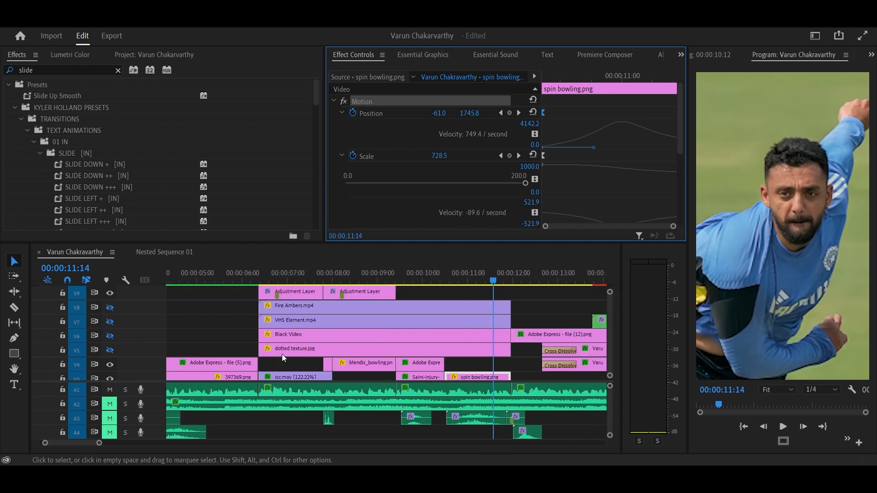
click(109, 308)
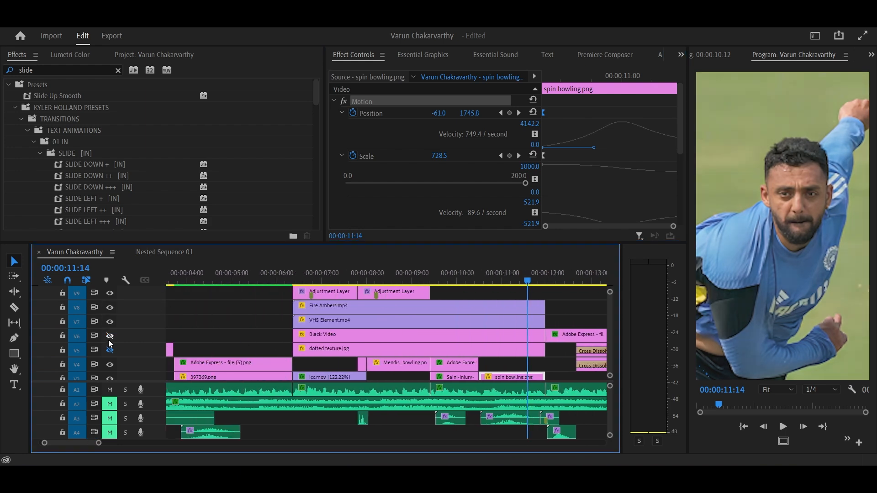
click(109, 307)
click(298, 274)
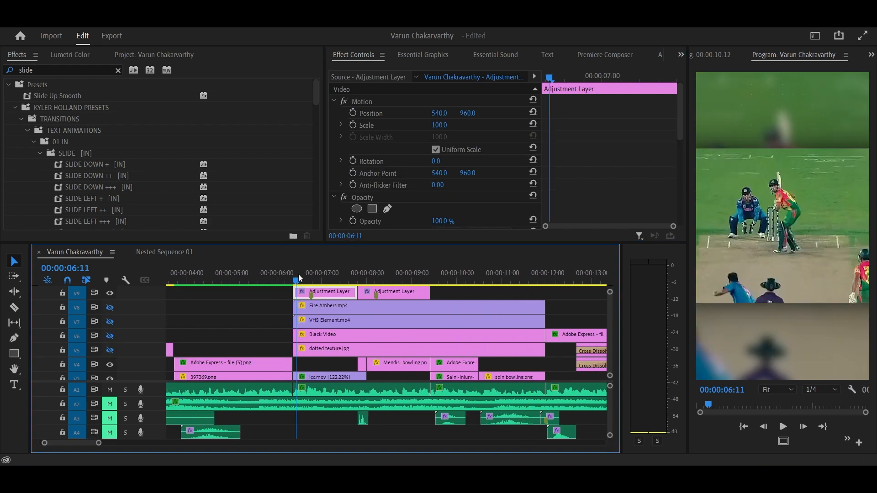
scroll(306, 297, up, 2)
scroll(304, 322, up, 2)
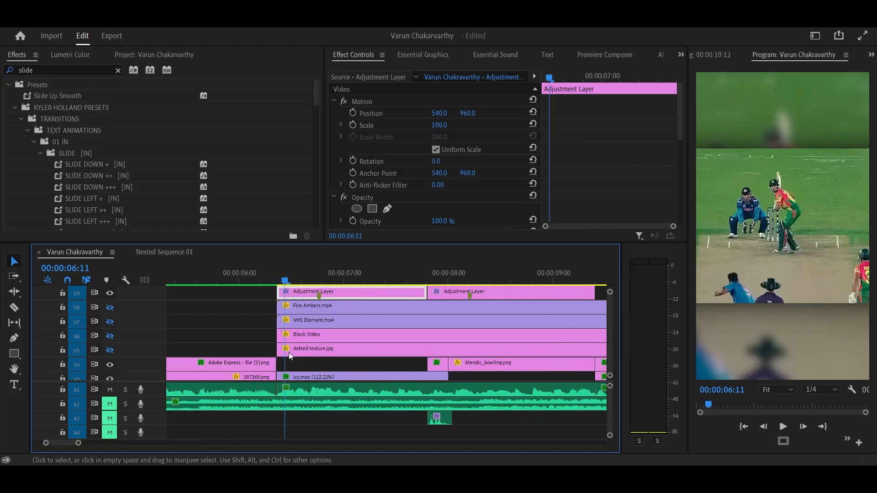
Step: Show the dotted texture.jpg overlay on V5 and magnify the program preview to 200% to inspect its dot pattern
click(110, 351)
scroll(199, 355, up, 1)
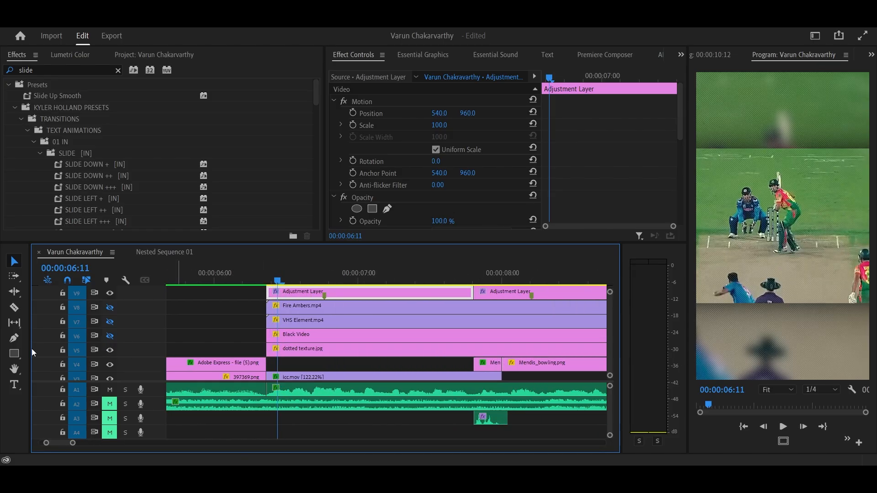
click(111, 349)
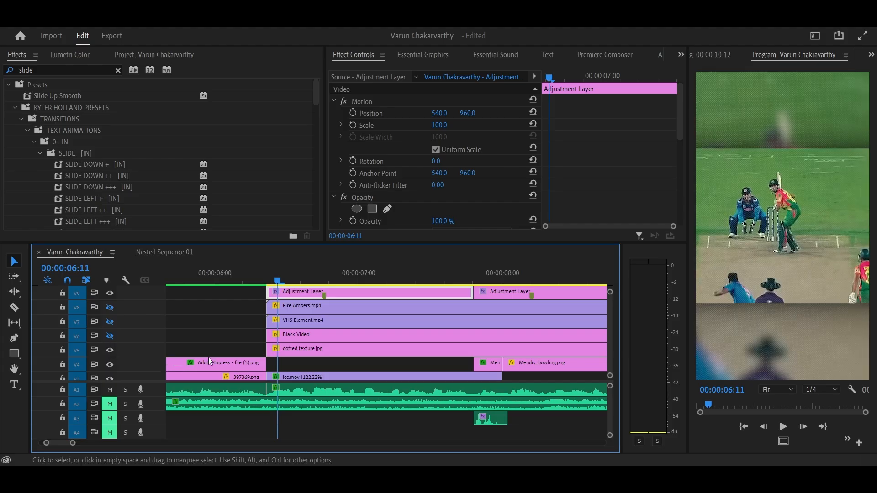
click(786, 402)
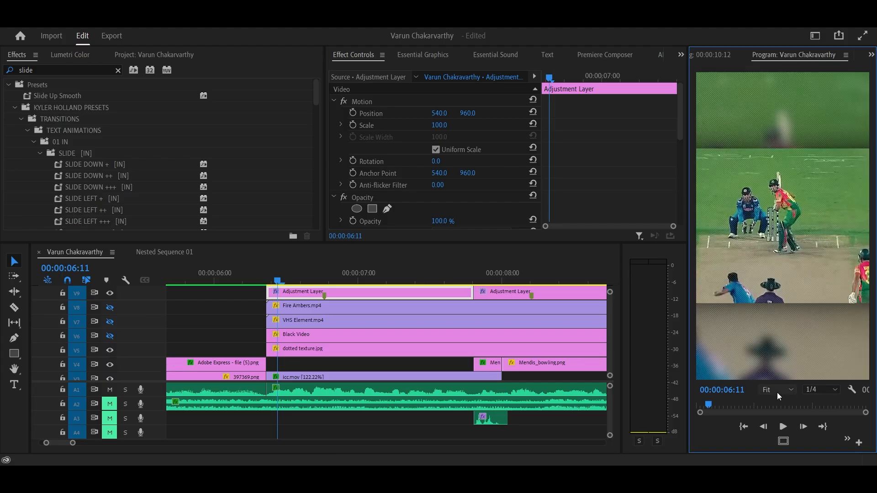
click(777, 391)
click(792, 341)
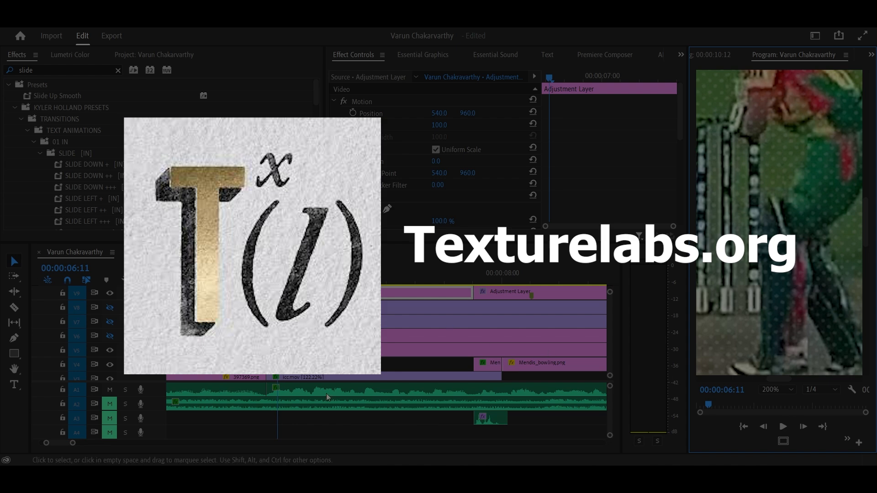
Step: Hide tracks V3 and V2, and examine the dotted texture.jpg clip's Motion, Opacity and Blend Mode settings
scroll(346, 382, down, 2)
scroll(346, 371, down, 3)
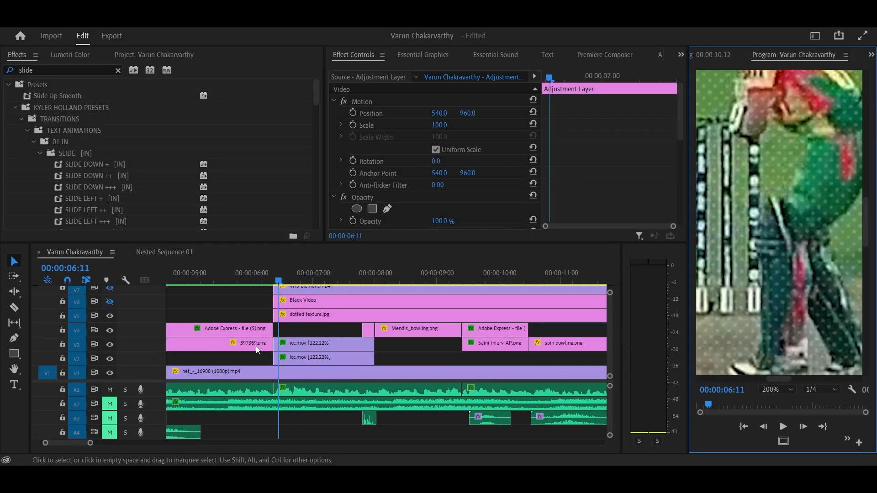
click(109, 344)
click(111, 359)
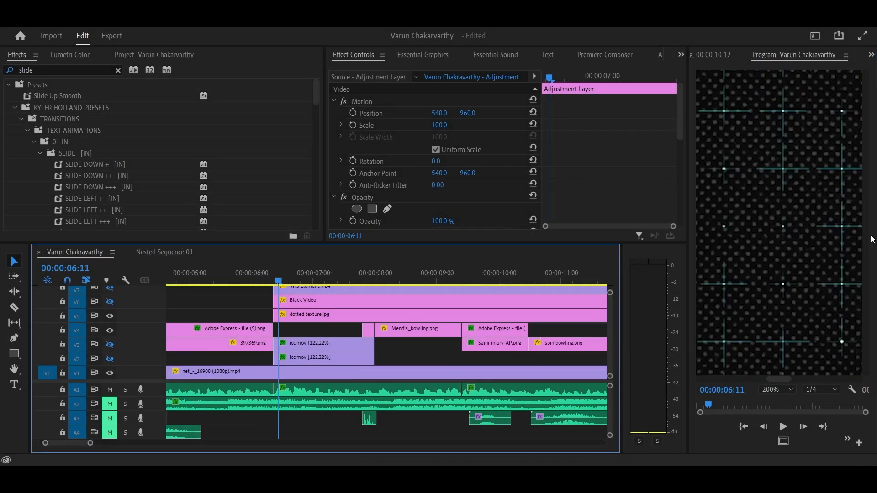
click(319, 317)
scroll(434, 142, down, 2)
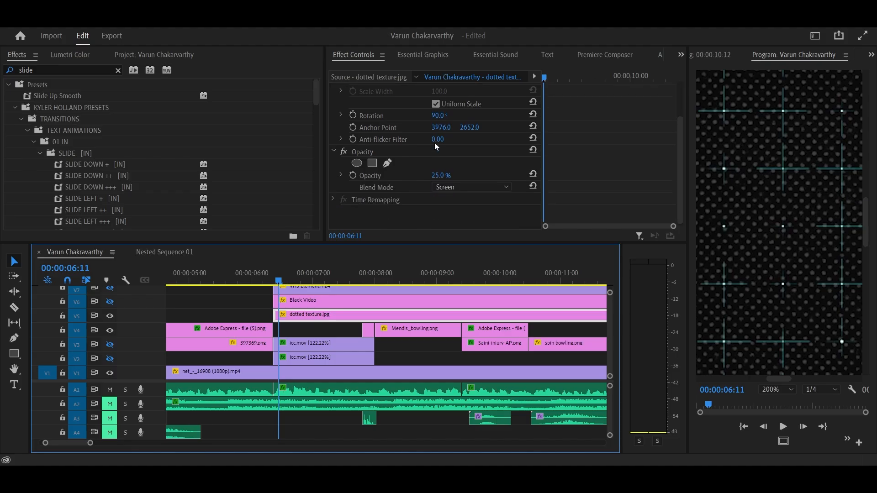
scroll(428, 147, up, 2)
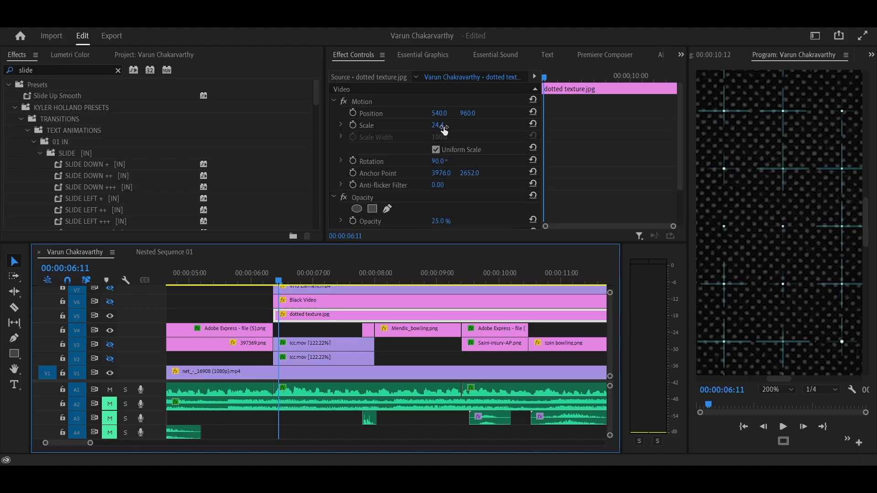
scroll(450, 178, down, 3)
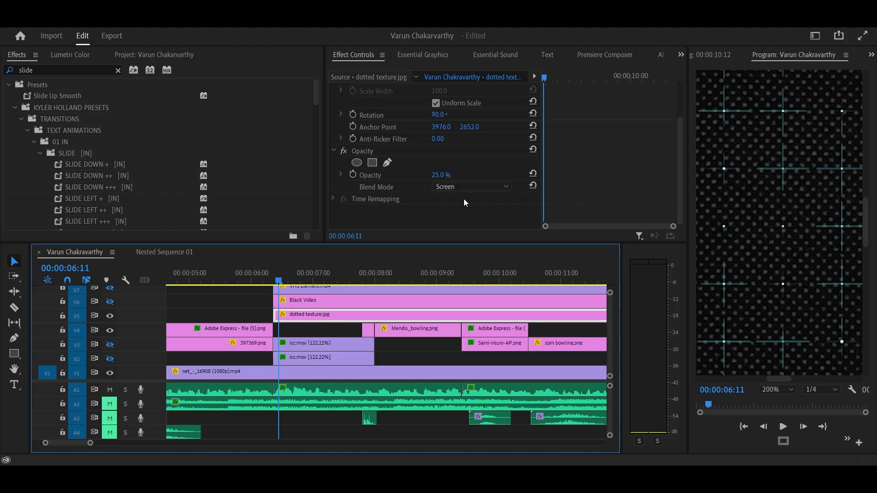
Step: Show tracks V2 and V3 again and set the program preview zoom back to Fit
click(110, 359)
click(110, 344)
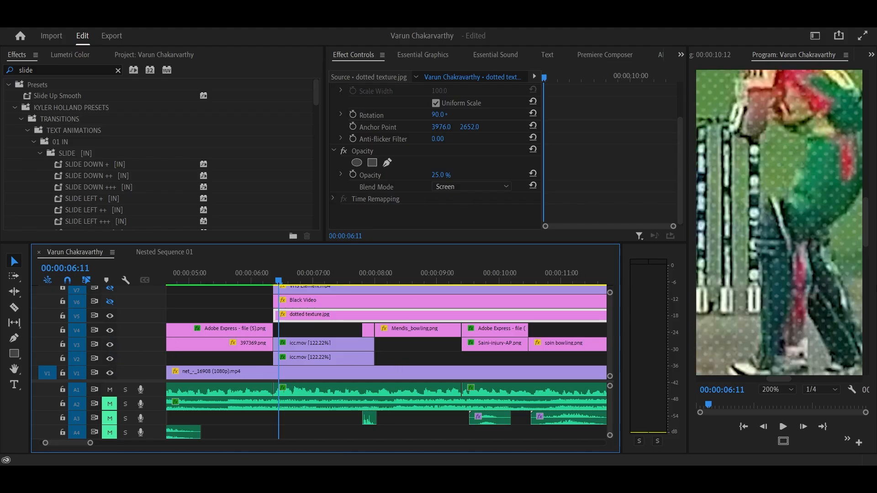
click(767, 391)
click(764, 251)
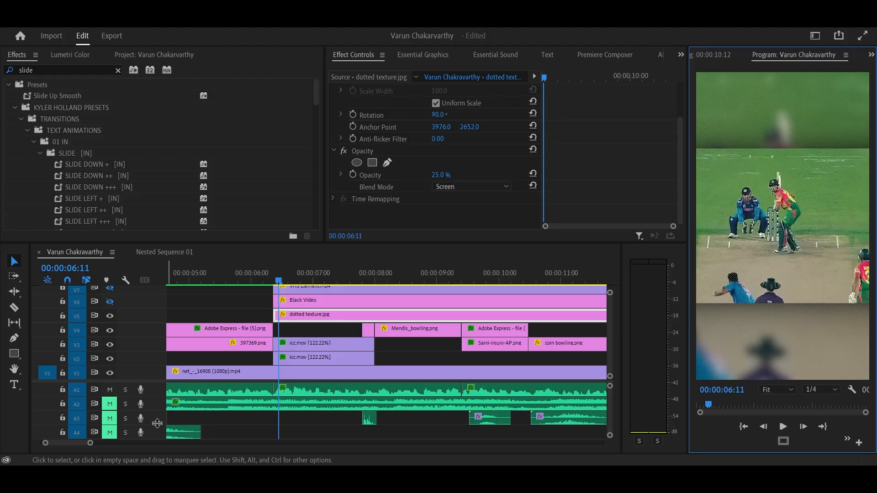
Step: Hide tracks V3, V2 and V1 to view the dotted texture on its own
click(110, 344)
click(109, 359)
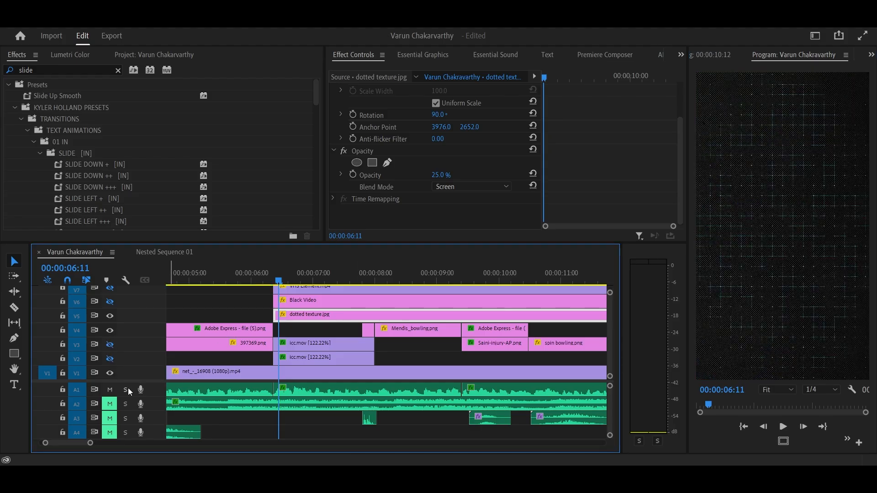
click(110, 374)
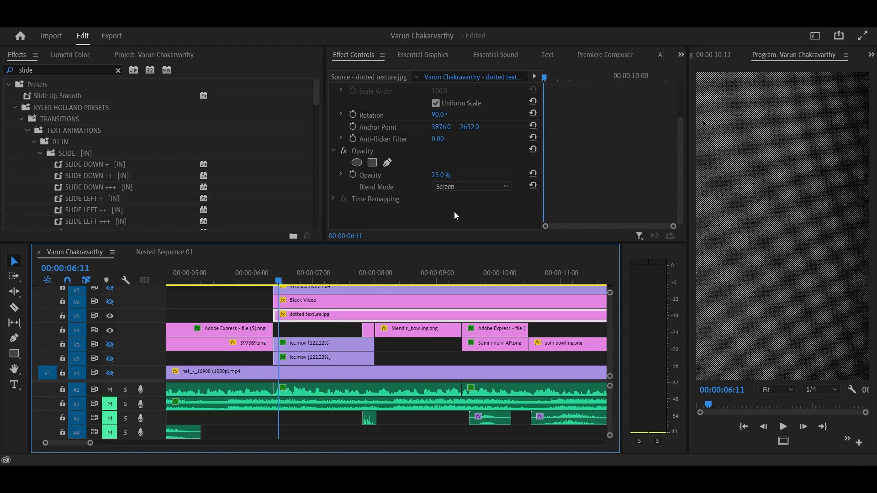
Step: Show tracks V3 and V2 again, and hide V2 to inspect the icc.mov footage on V3 without its blurred background copy
click(110, 345)
click(110, 359)
scroll(327, 355, up, 2)
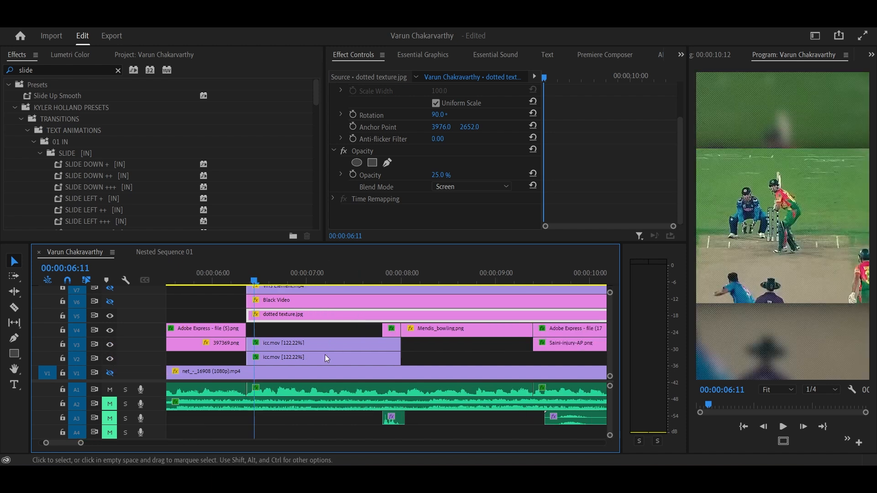
scroll(325, 355, up, 2)
scroll(305, 365, down, 2)
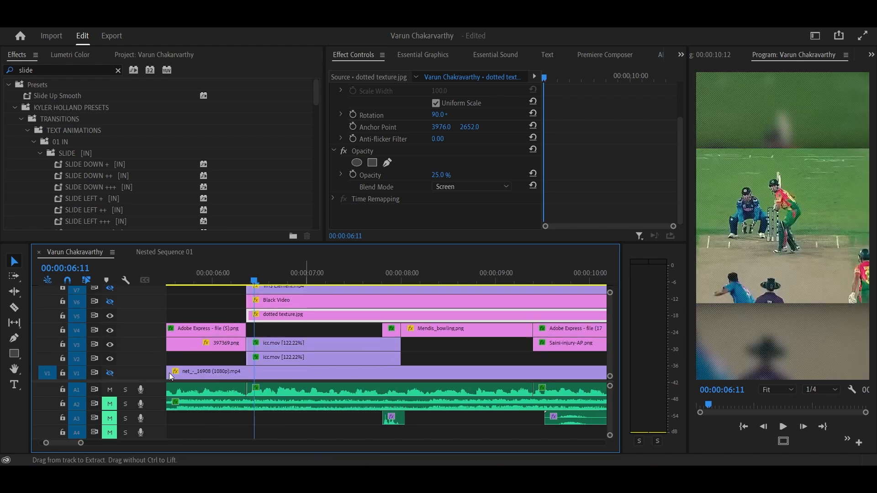
click(113, 358)
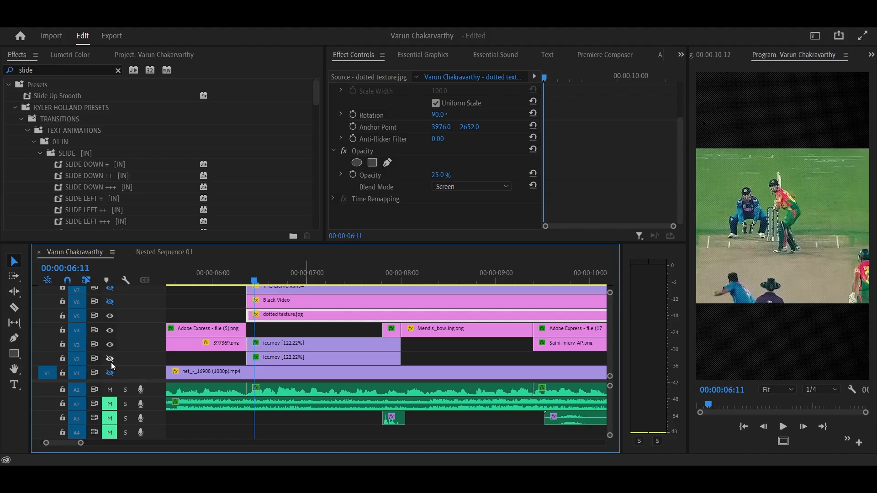
Step: Move the playhead to 00:00:06:16 and show track V2 and the Black Video track V6 again
drag(254, 281, 273, 279)
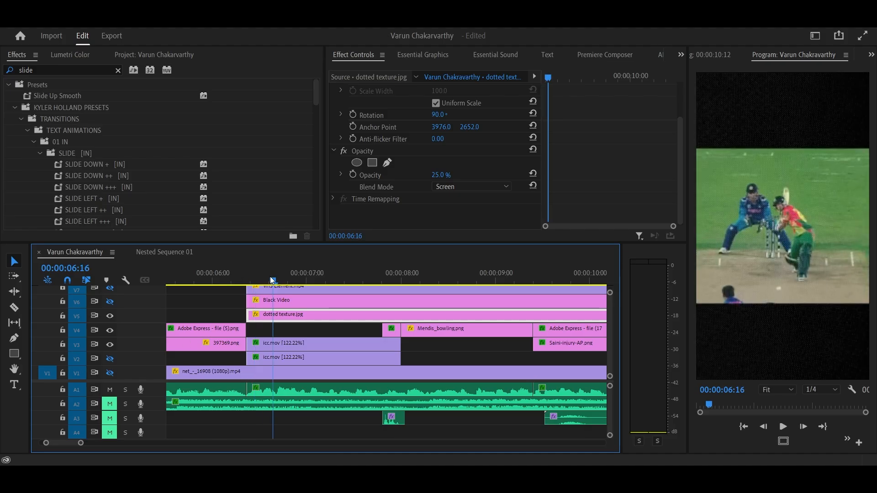
scroll(229, 343, up, 2)
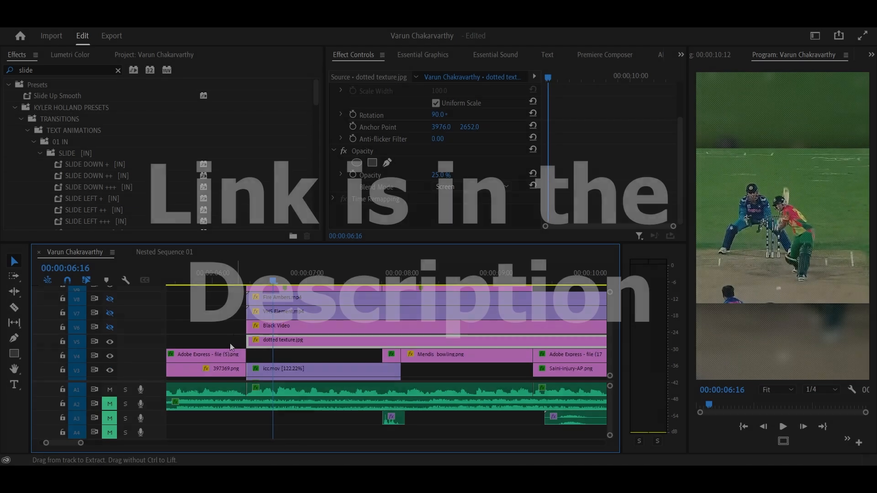
scroll(240, 350, up, 3)
scroll(273, 351, up, 1)
scroll(275, 353, down, 1)
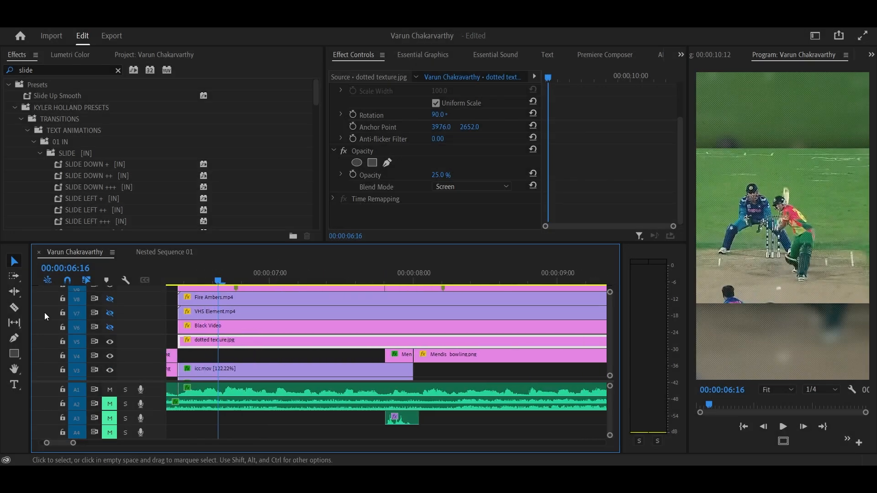
click(109, 327)
scroll(233, 352, up, 1)
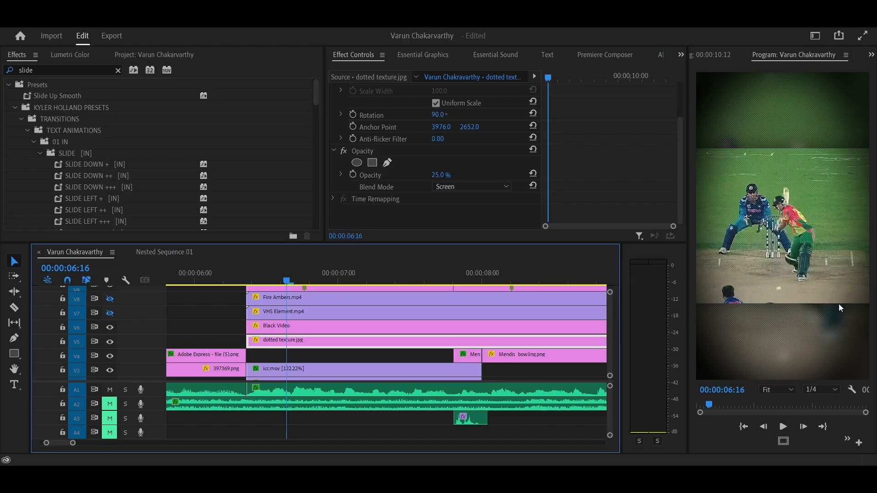
Step: Examine the Black Video clip's Opacity mask, including its path, feather, opacity, expansion and inversion settings
click(399, 327)
scroll(383, 182, down, 3)
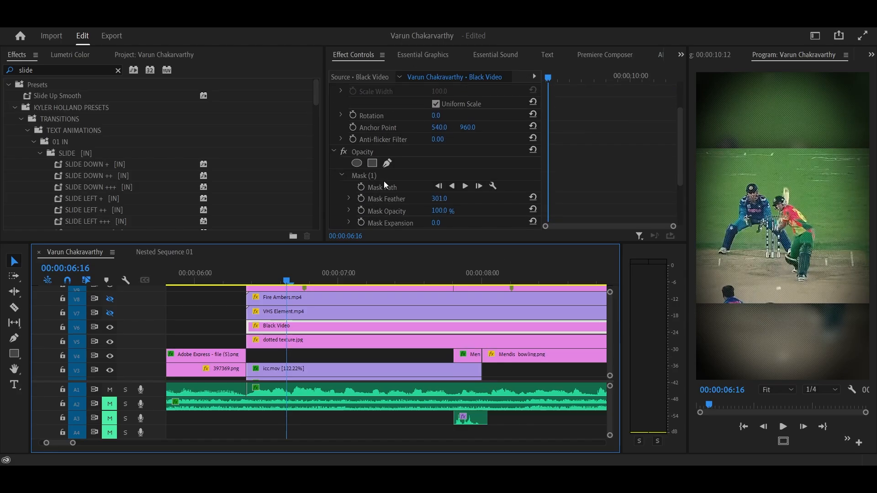
scroll(384, 181, down, 1)
click(375, 153)
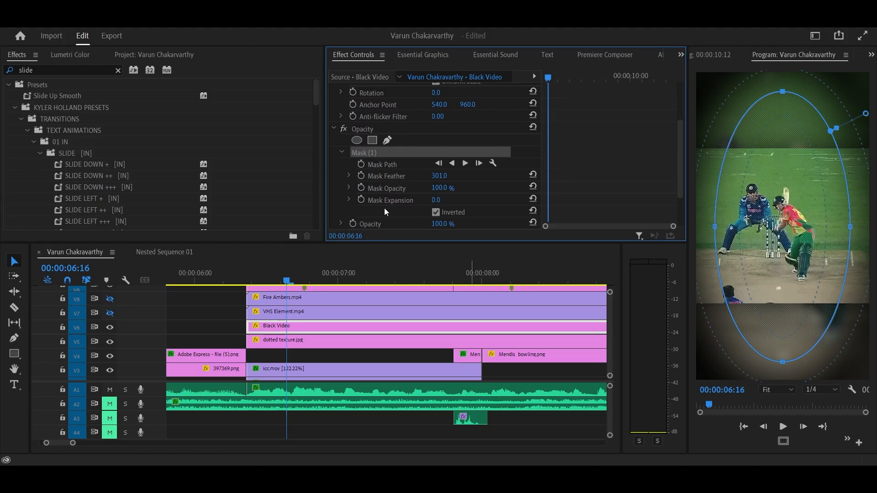
scroll(380, 202, down, 1)
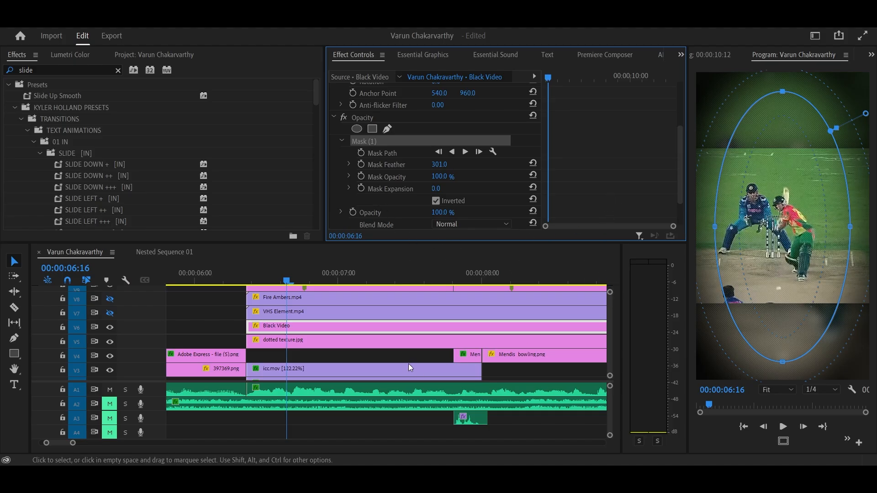
Step: Examine how far the overlay clips extend along the timeline, and view the name title frame at 00:00:12:23
scroll(407, 361, down, 5)
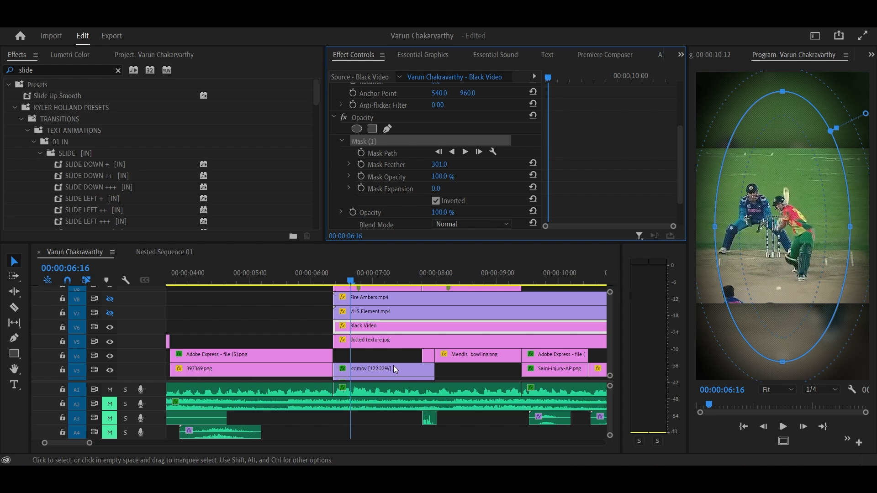
scroll(395, 369, down, 4)
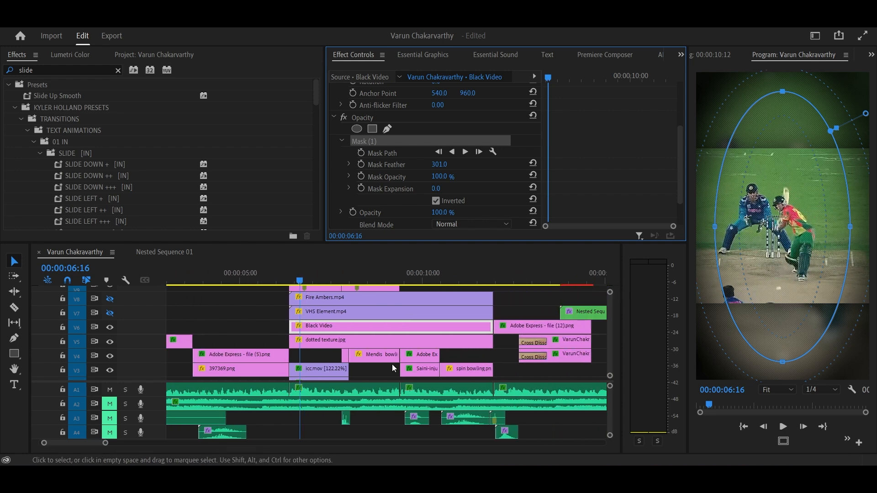
scroll(320, 336, down, 1)
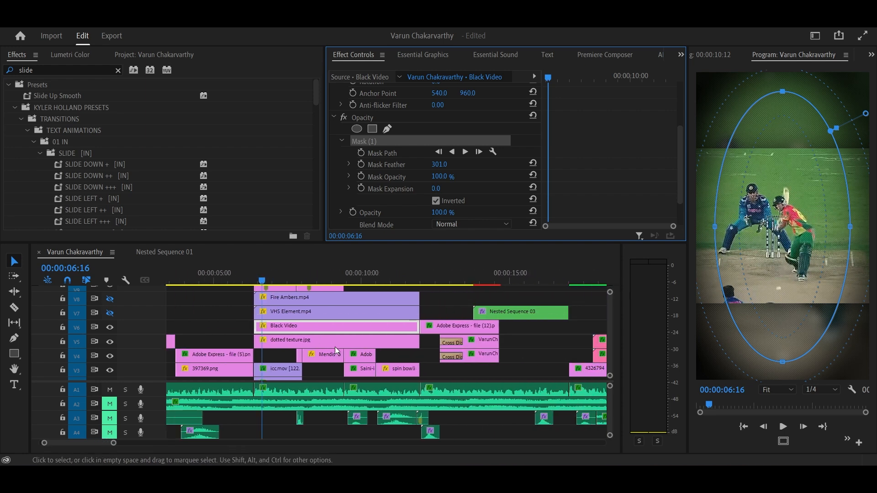
scroll(355, 350, down, 3)
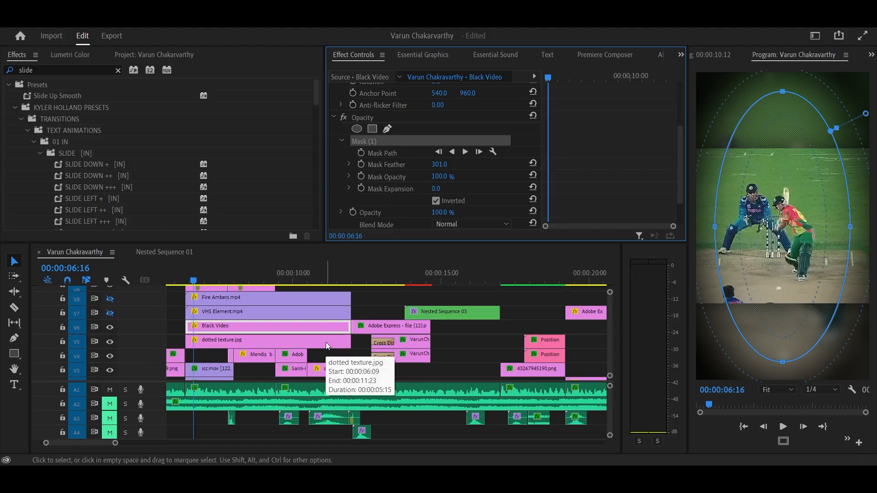
click(413, 297)
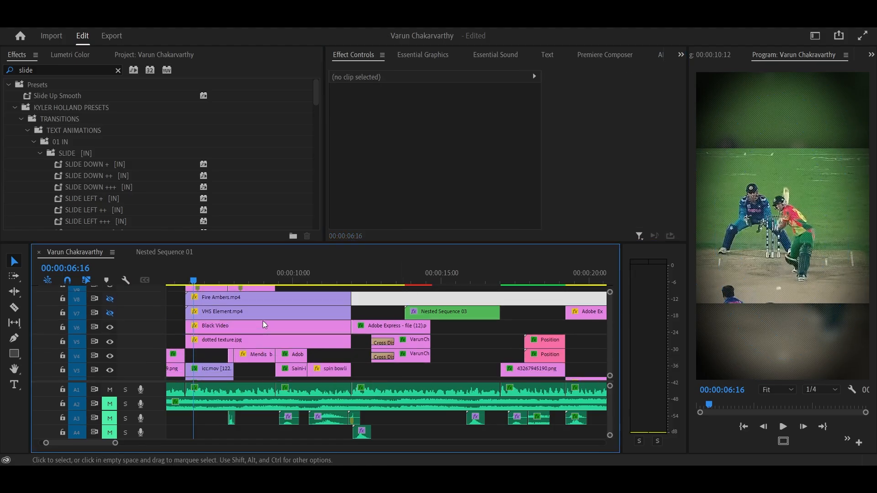
drag(219, 326, 380, 281)
click(413, 282)
key(Delete)
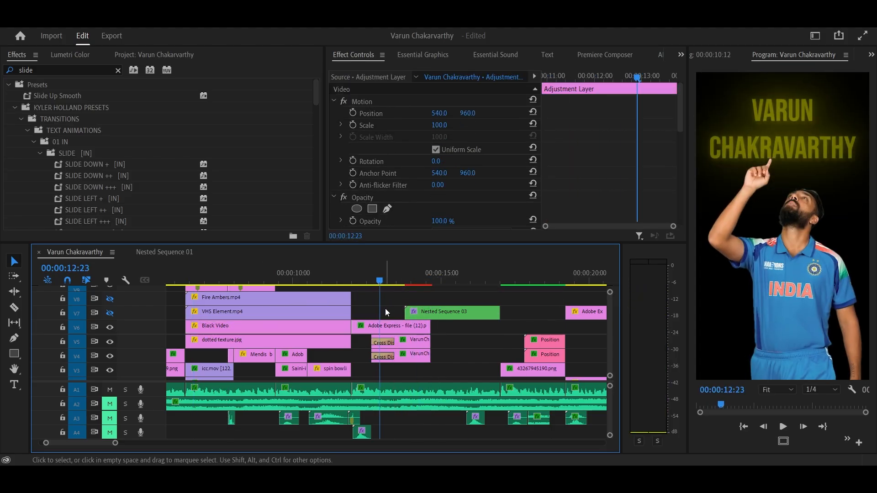
Step: Return the playhead to 00:00:07:05 and show the VHS Element.mp4 track V7
click(210, 281)
scroll(215, 347, up, 8)
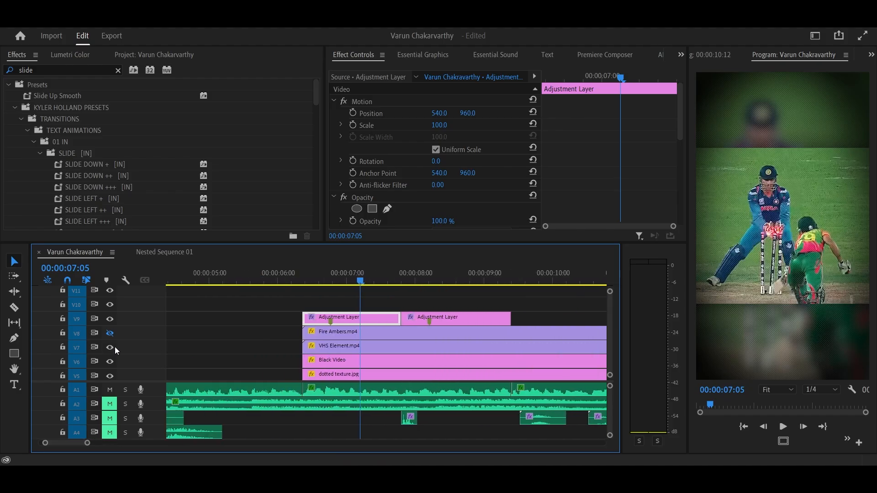
scroll(395, 358, down, 3)
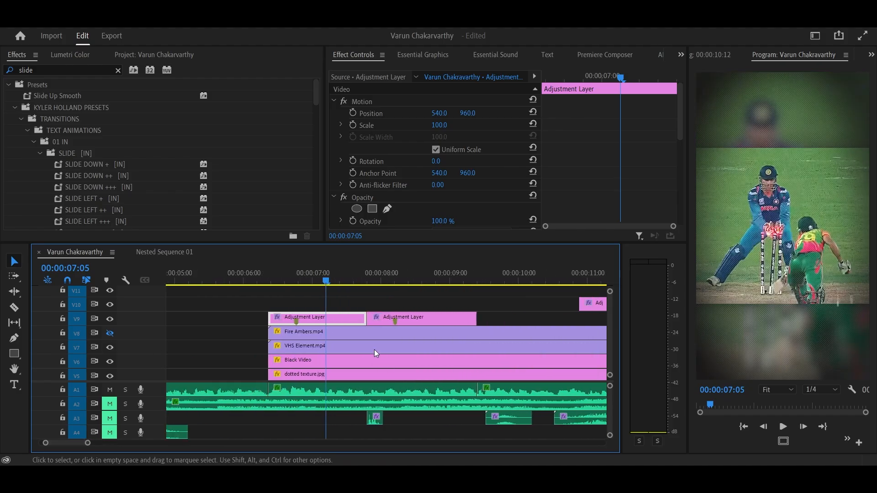
Step: Play VHS Element.mp4 on its own, and examine its Motion, Opacity and Blend Mode settings with the sequence at 00:00:06:22
double_click(292, 346)
key(space)
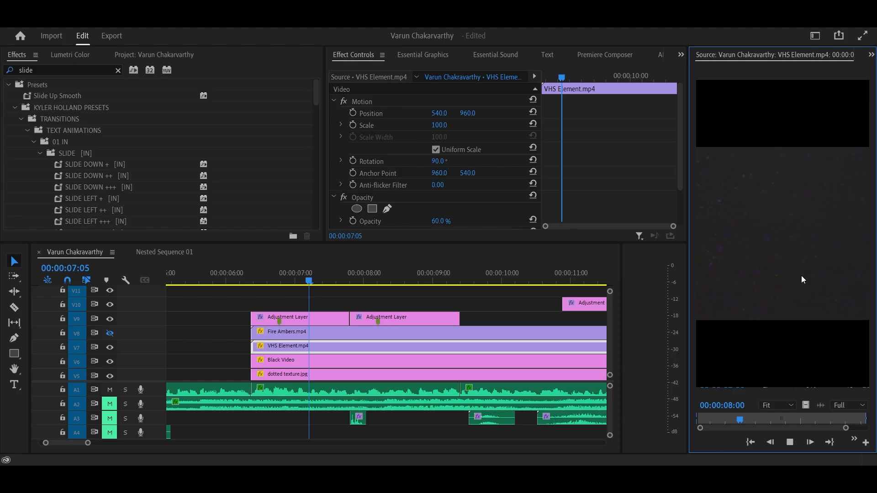
key(space)
key(space)
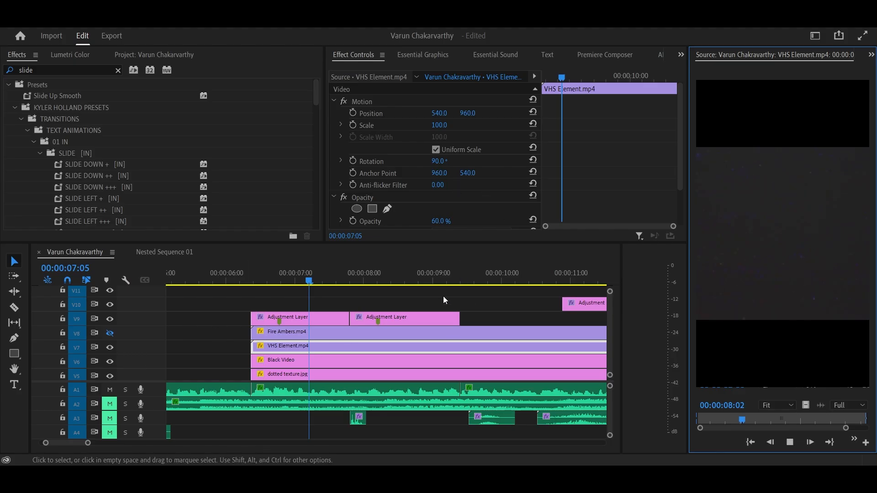
click(287, 274)
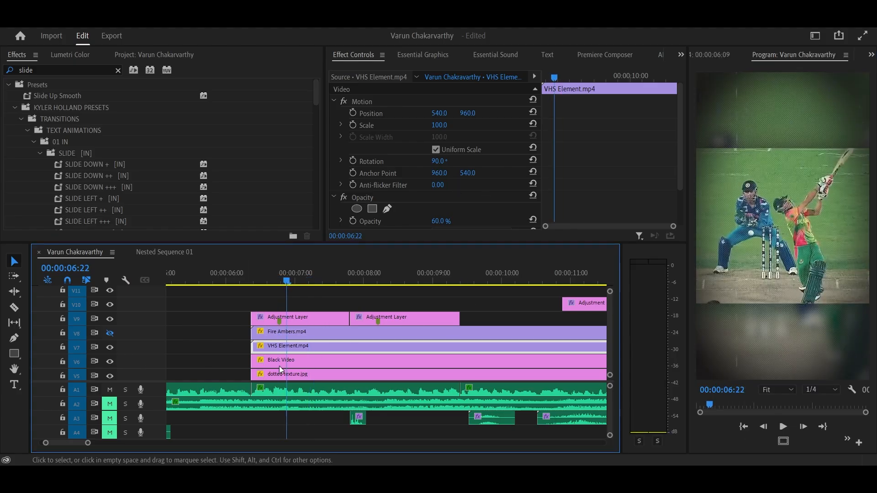
scroll(434, 210, down, 2)
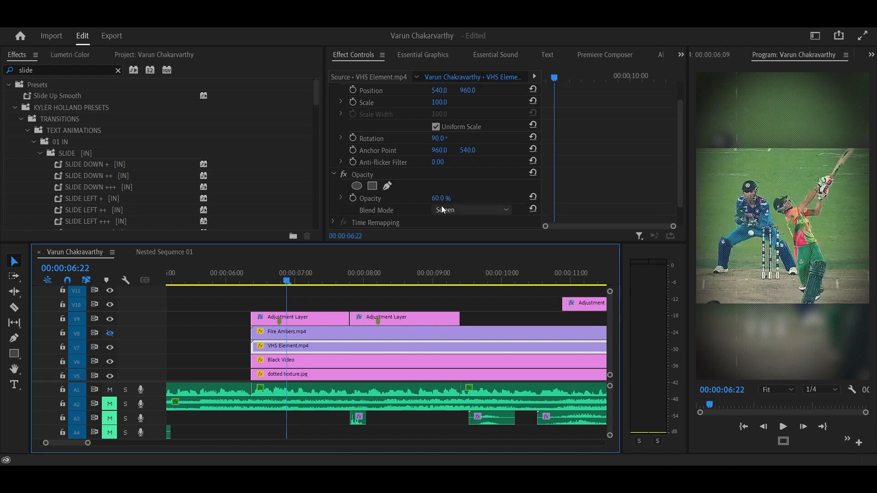
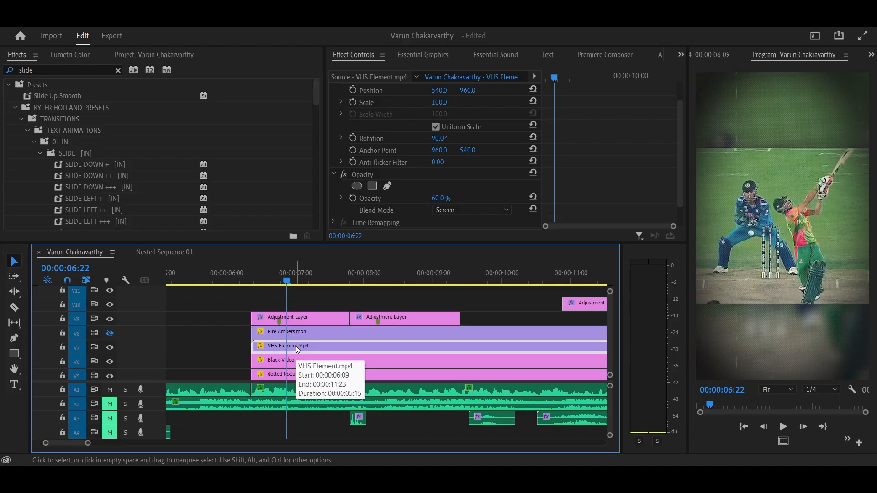
Step: Show the Fire Ambers.mp4 track V8 and return track V7 to its collapsed height
drag(104, 341, 104, 329)
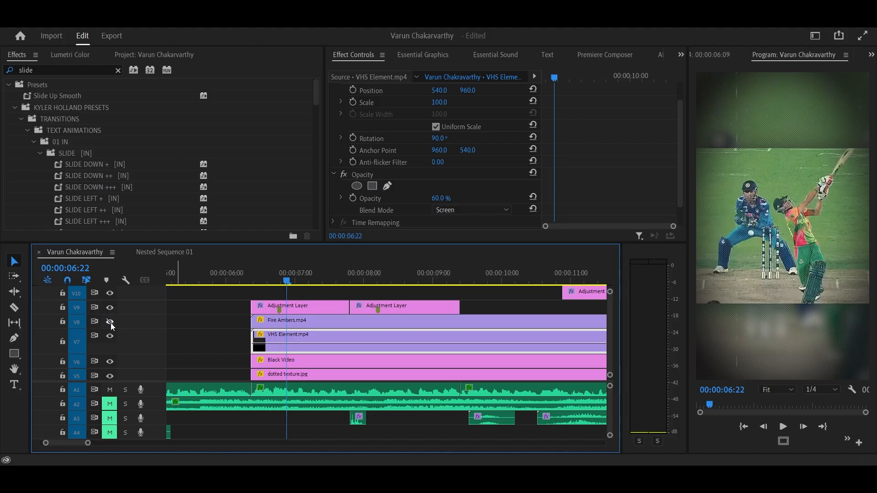
double_click(154, 349)
double_click(153, 346)
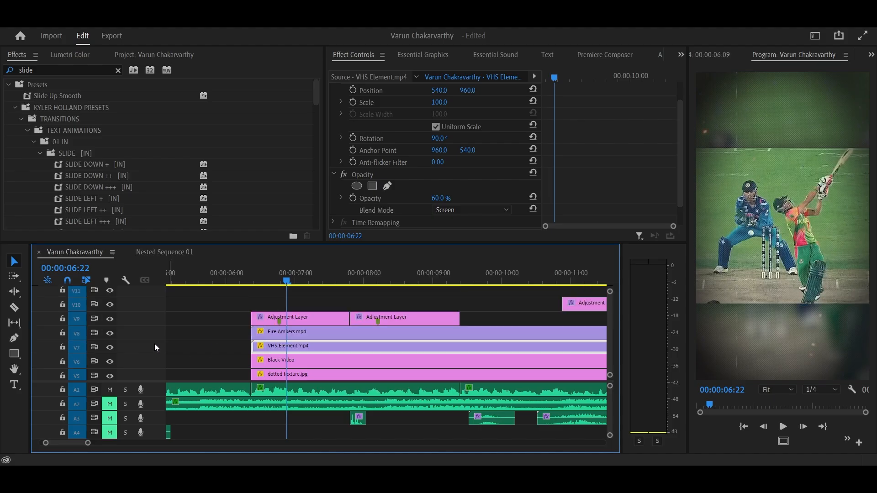
Step: Play Fire Ambers.mp4 on its own and examine its Motion, Opacity and Blend Mode settings
double_click(285, 334)
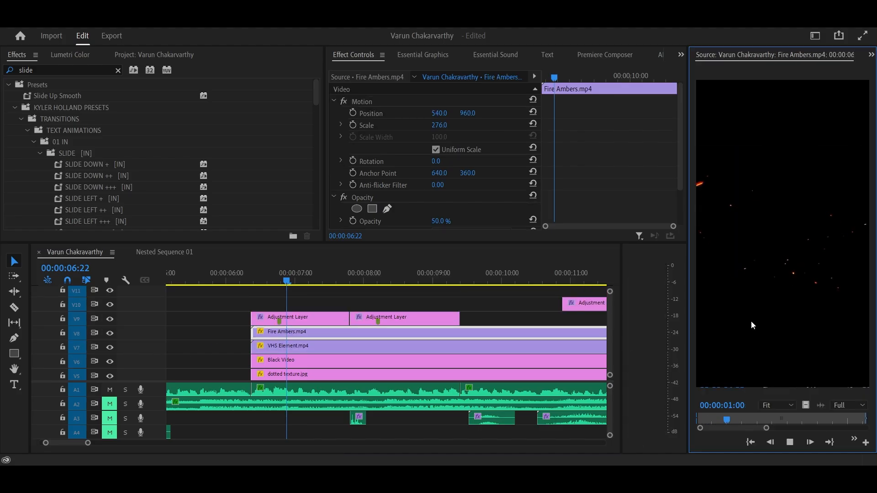
key(space)
scroll(413, 214, down, 4)
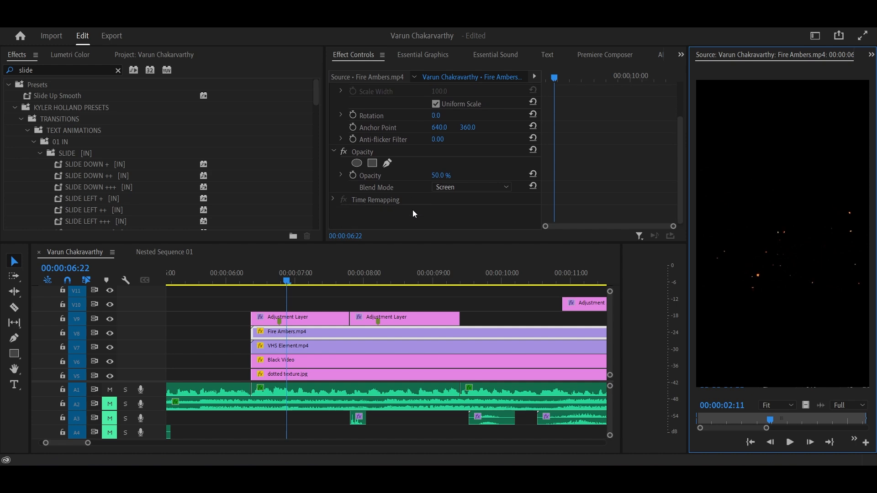
scroll(413, 213, up, 4)
scroll(413, 209, down, 4)
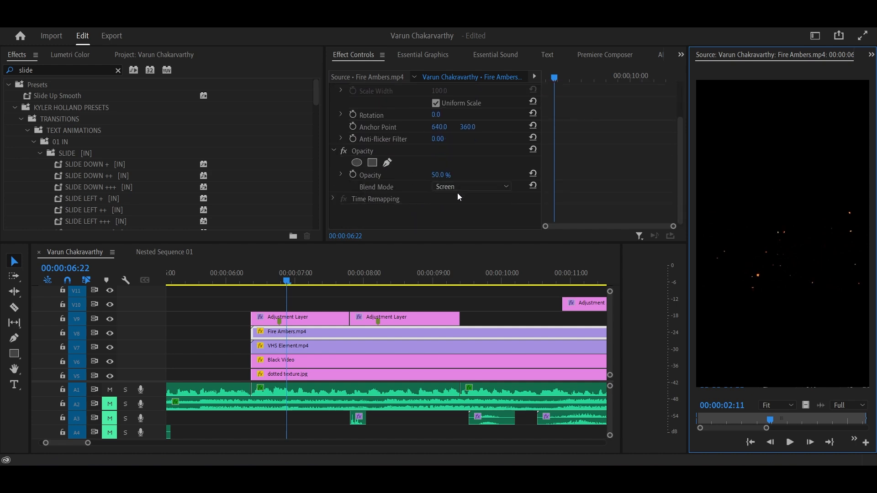
Step: Play the sequence from the start of the match footage to 00:00:08:11 to preview all overlays together
drag(288, 280, 271, 283)
key(space)
key(space)
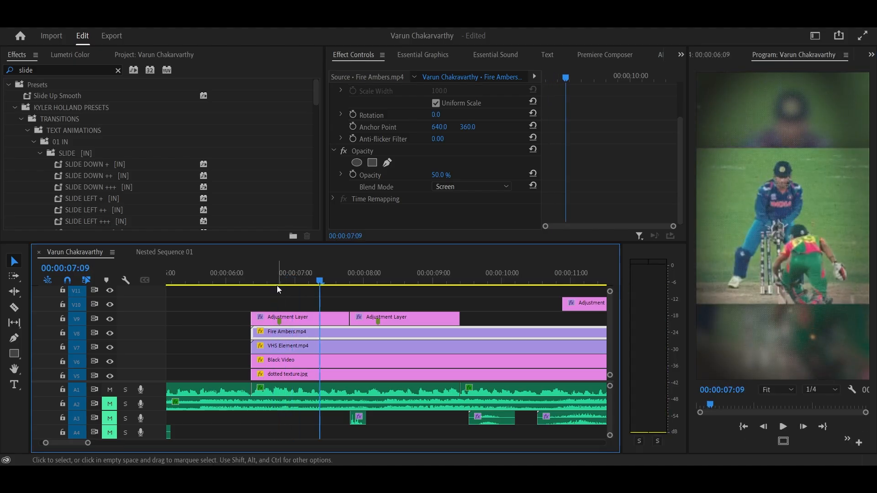
key(space)
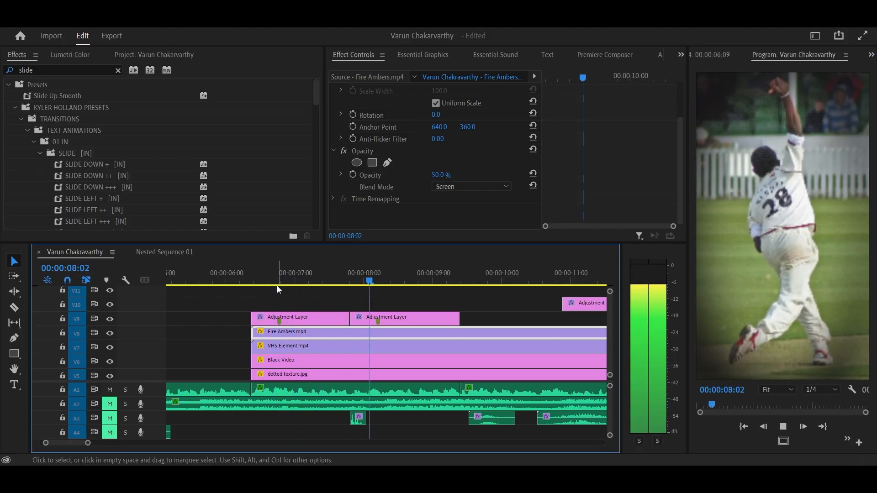
key(space)
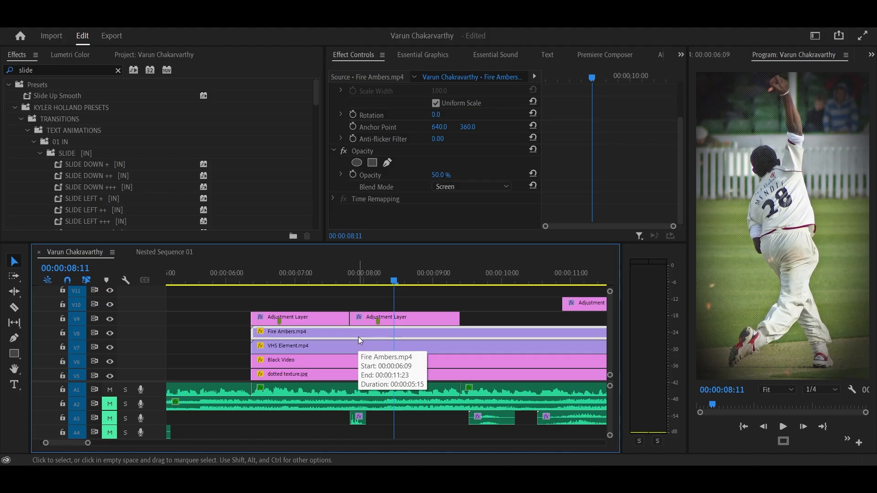
Step: Examine the arrangement of the player images and overlay clips following the icc.mov footage in the timeline
scroll(385, 355, right, 3)
scroll(384, 355, down, 3)
scroll(386, 358, up, 1)
scroll(385, 357, down, 1)
scroll(297, 407, down, 1)
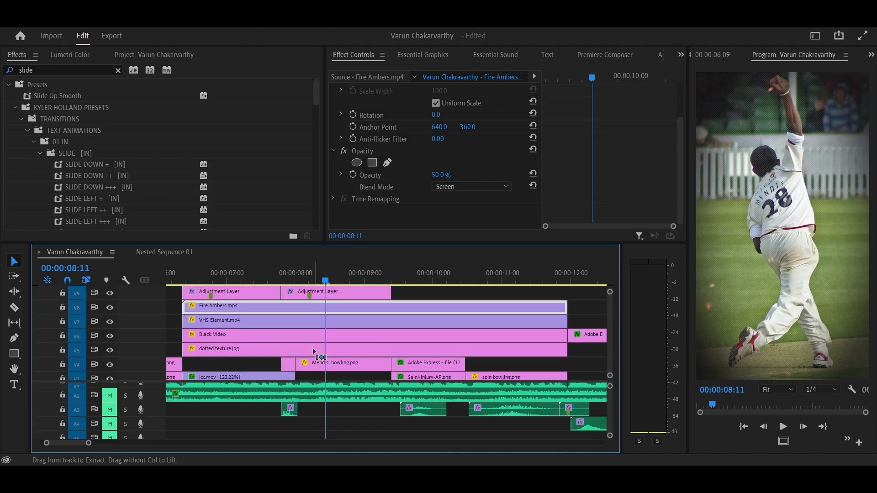
scroll(306, 418, up, 1)
scroll(333, 341, right, 2)
scroll(333, 341, down, 4)
scroll(378, 338, down, 4)
scroll(379, 337, up, 2)
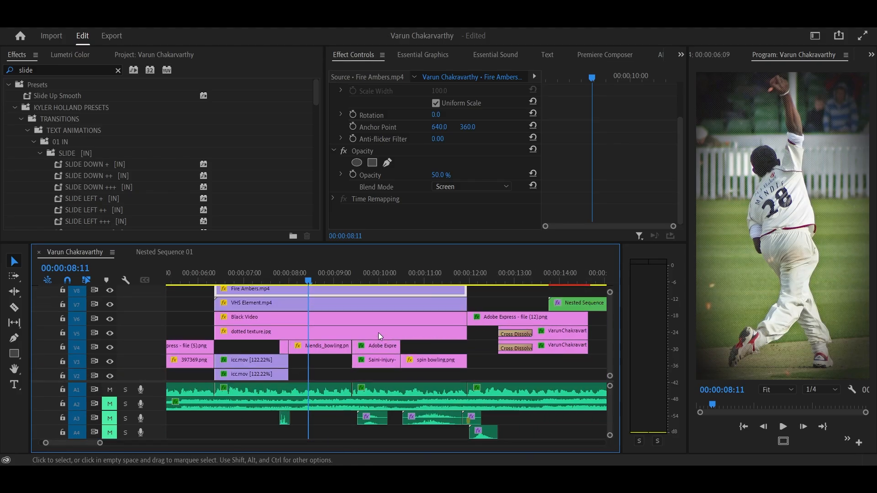
scroll(380, 337, up, 2)
scroll(380, 337, right, 1)
Step: Play the transition from the spin bowling image into the glowing name title, stopping at 00:00:13:05
click(439, 276)
key(space)
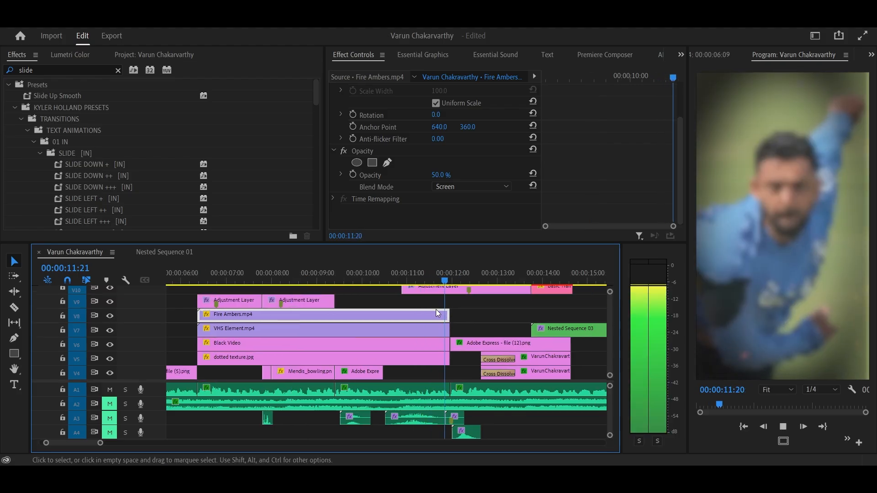
click(440, 290)
scroll(455, 293, right, 1)
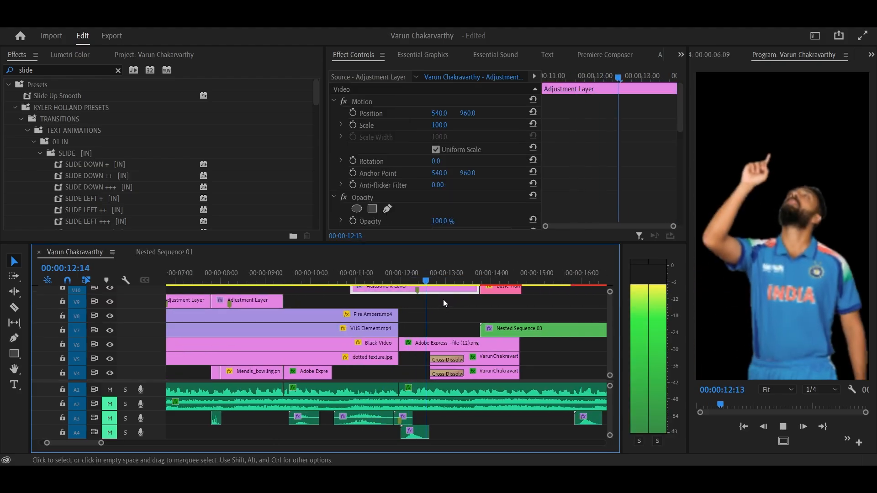
key(space)
key(space)
key(space)
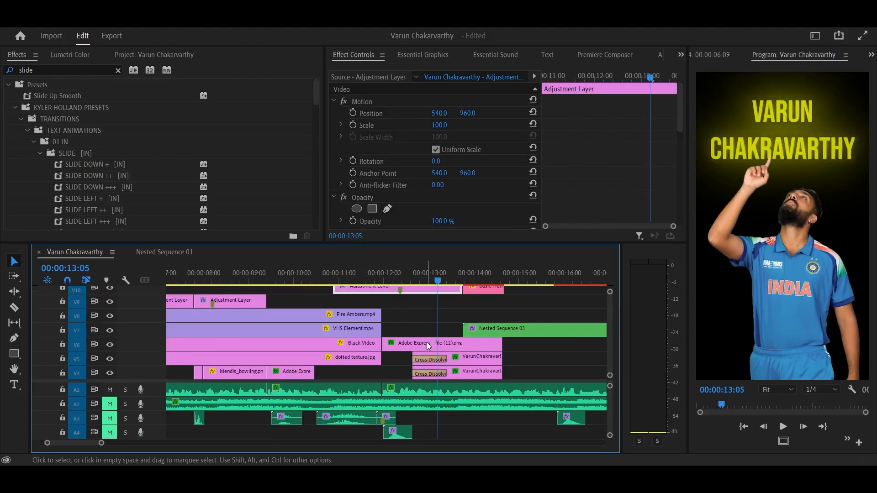
Step: Select the Adobe Express - file (12).png player cutout on V6 and examine its Motion and Opacity settings
scroll(426, 341, down, 2)
scroll(427, 342, up, 1)
scroll(425, 343, right, 1)
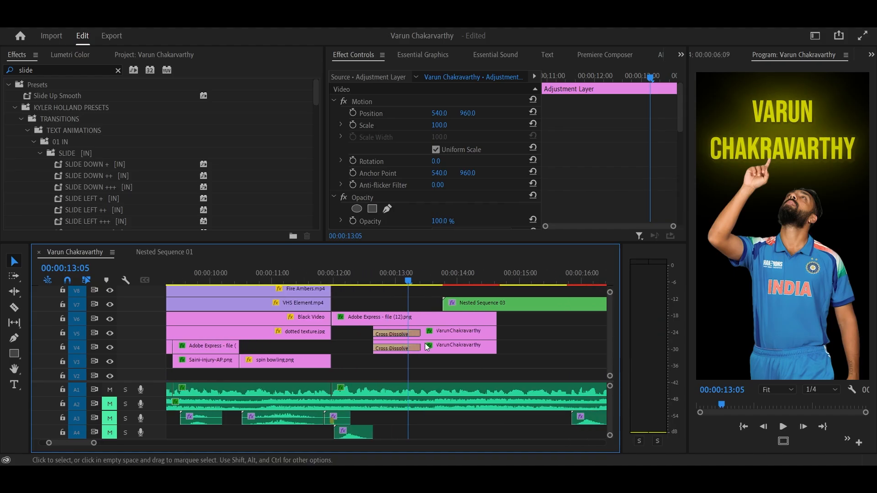
click(417, 319)
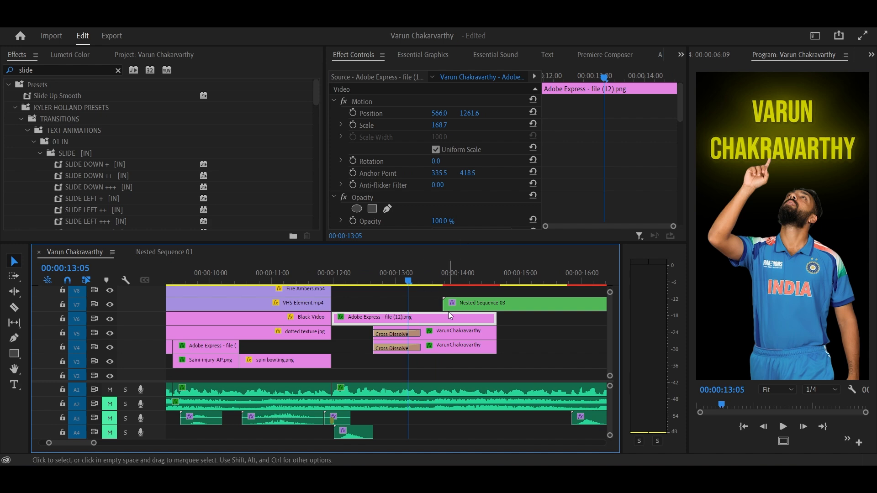
Step: Examine the 36_Camera Wiggle and 24_Move From Bottom Transform effects on the player cutout
scroll(446, 182, down, 2)
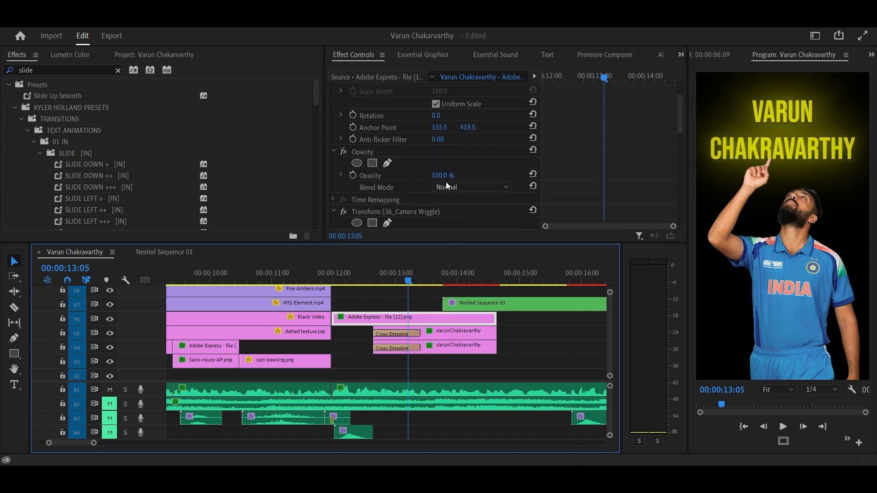
scroll(446, 182, down, 6)
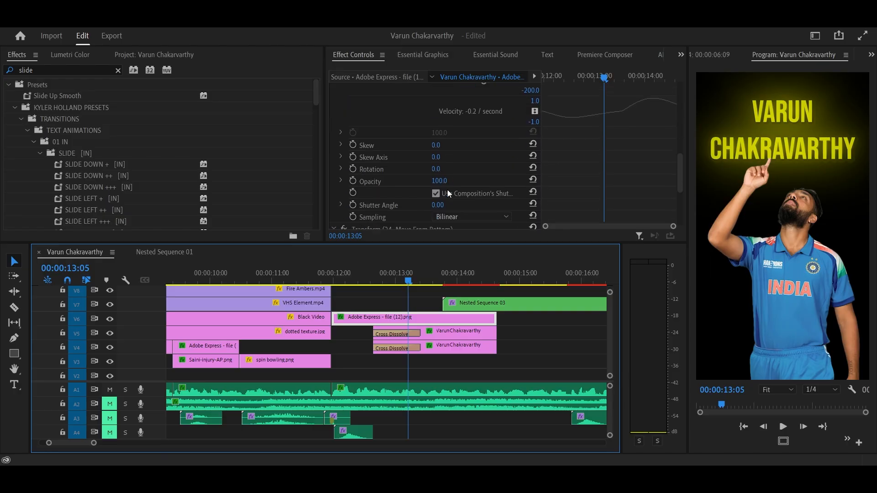
scroll(447, 191, down, 4)
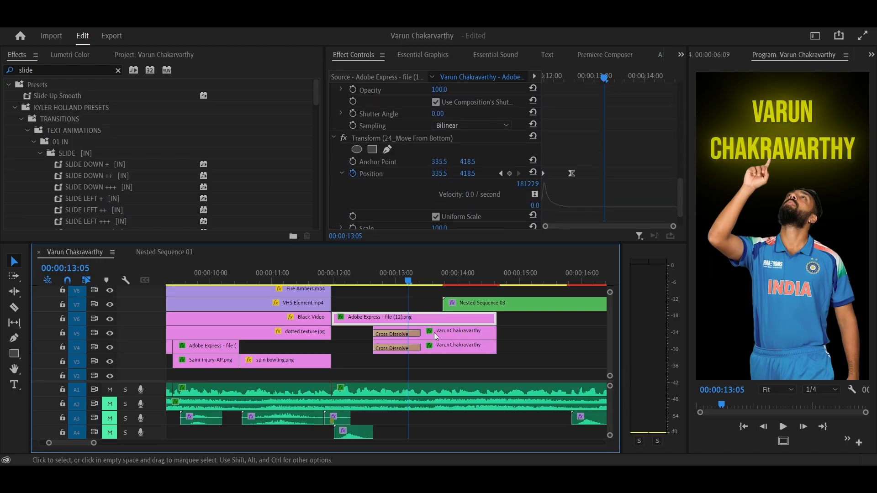
scroll(416, 178, up, 5)
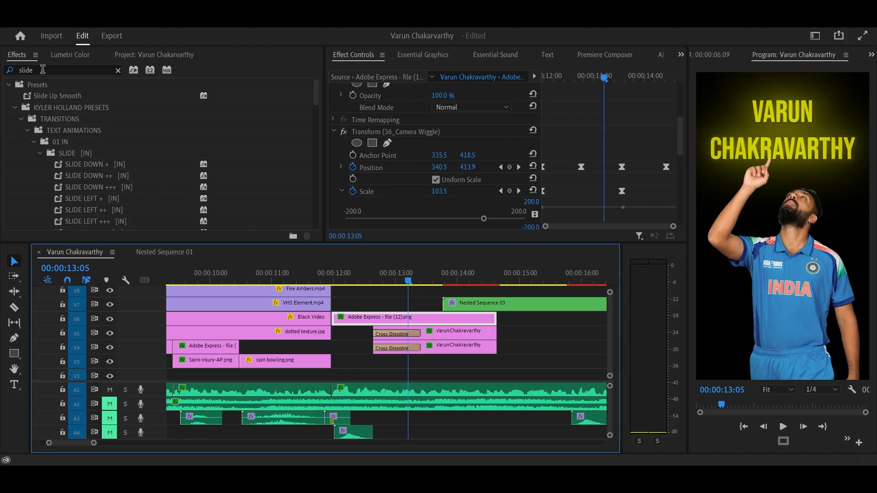
Step: Search the effects for "camera" and scrub the player cutout's Camera Wiggle keyframes to 00:00:13:01
click(3, 71)
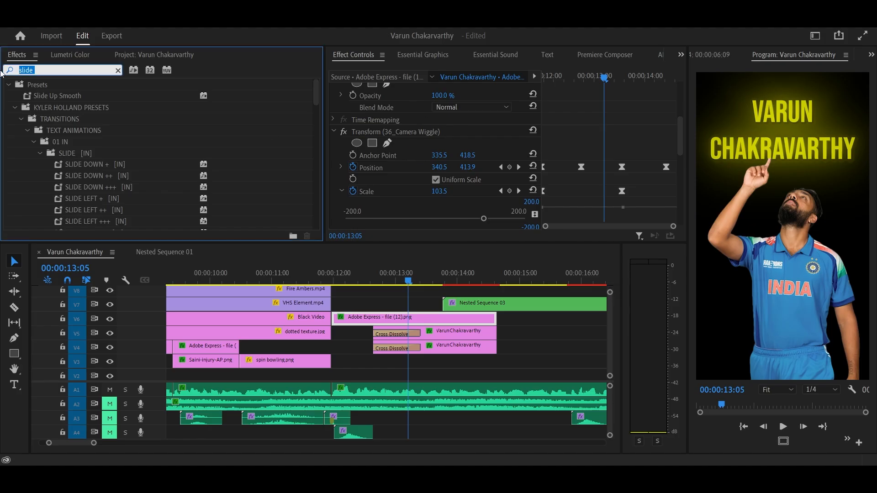
text(camera)
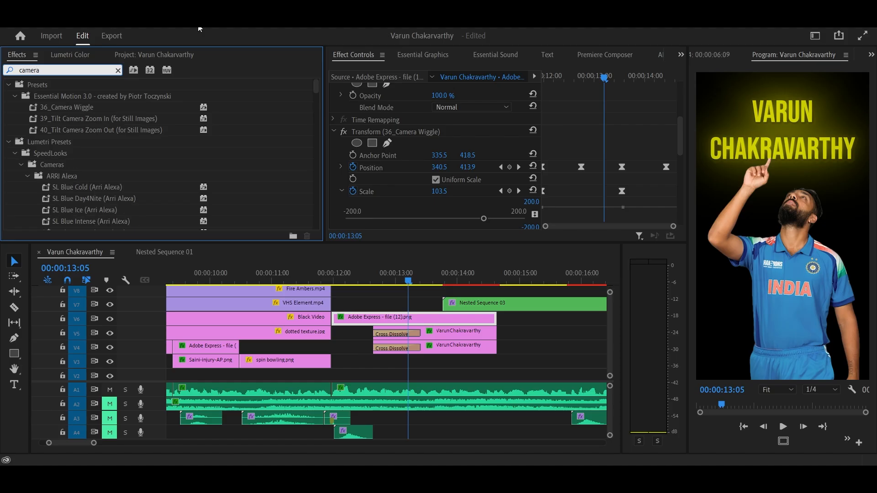
click(566, 89)
drag(565, 89, 597, 89)
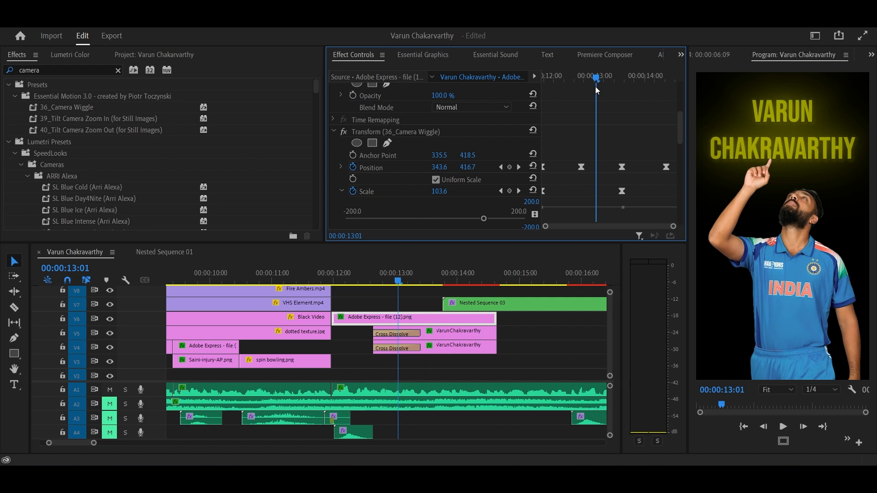
Step: Play the cut from the spin bowling image to the player cutout, then park the playhead at 00:00:12:00
click(344, 274)
scroll(363, 346, down, 1)
scroll(363, 346, up, 2)
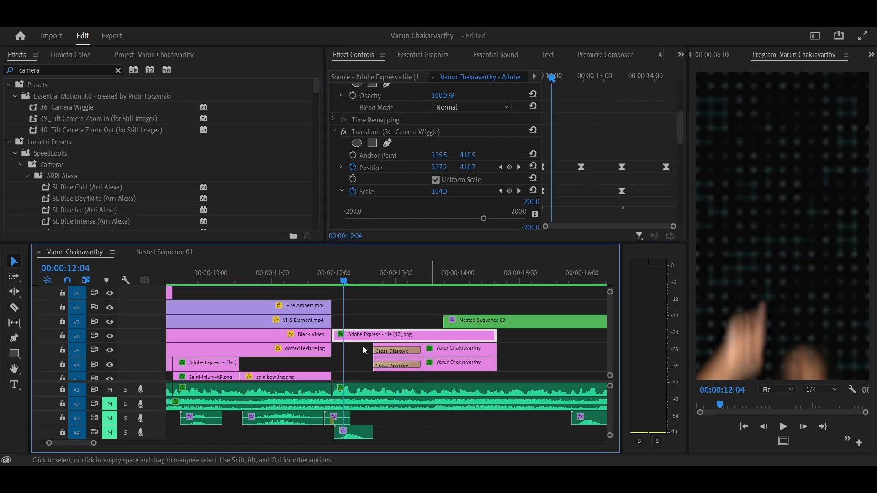
click(322, 273)
key(space)
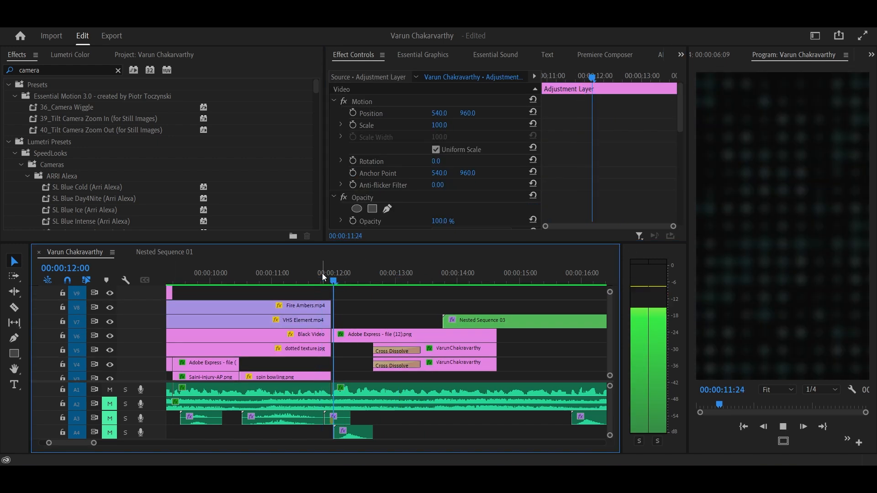
key(space)
drag(360, 280, 334, 280)
Step: Examine the adjustment layer on V10 above the cut and its Blur Zoom Out Transform effect
scroll(361, 321, up, 4)
key(equal)
scroll(354, 346, up, 2)
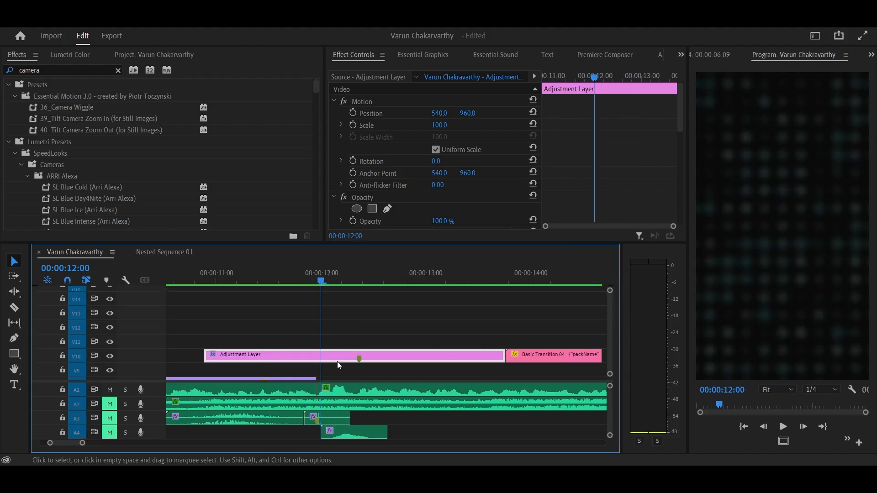
scroll(448, 136, down, 10)
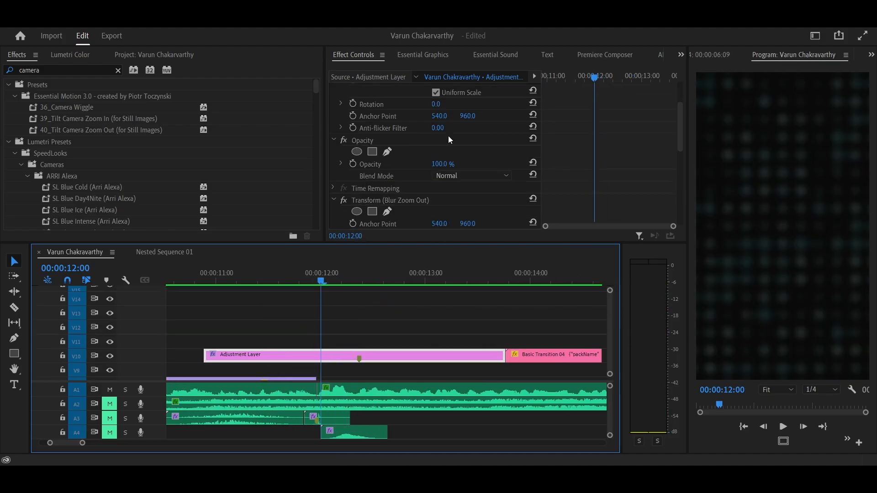
key(shift+grave)
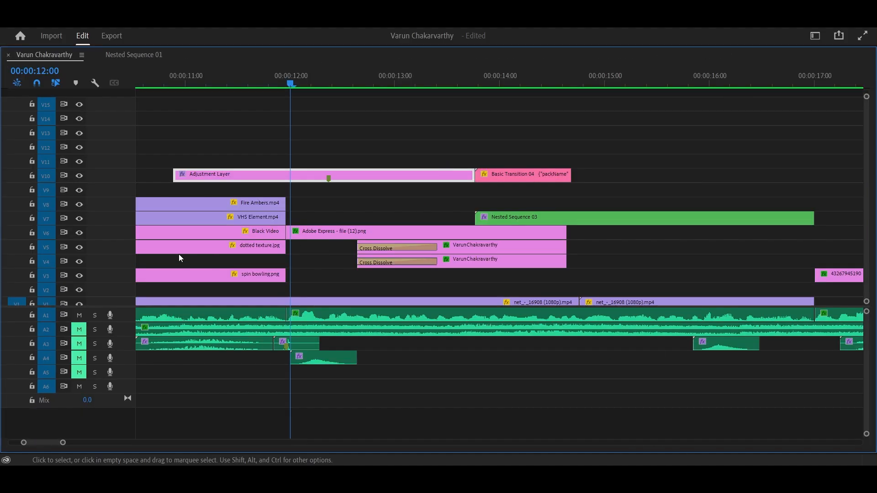
key(grave)
Step: Examine the adjustment layer's Blur Zoom Out Scale and Blurriness keyframes in an enlarged view, scrubbing to 00:00:11:23
key(grave)
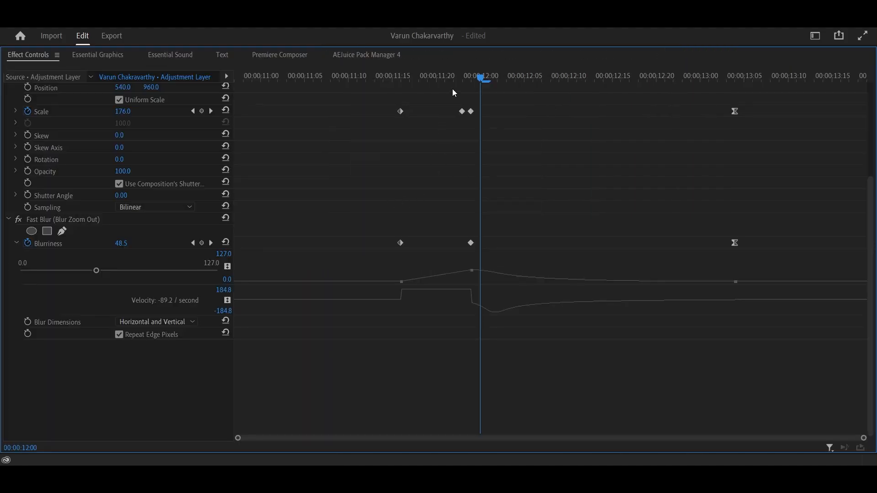
key(grave)
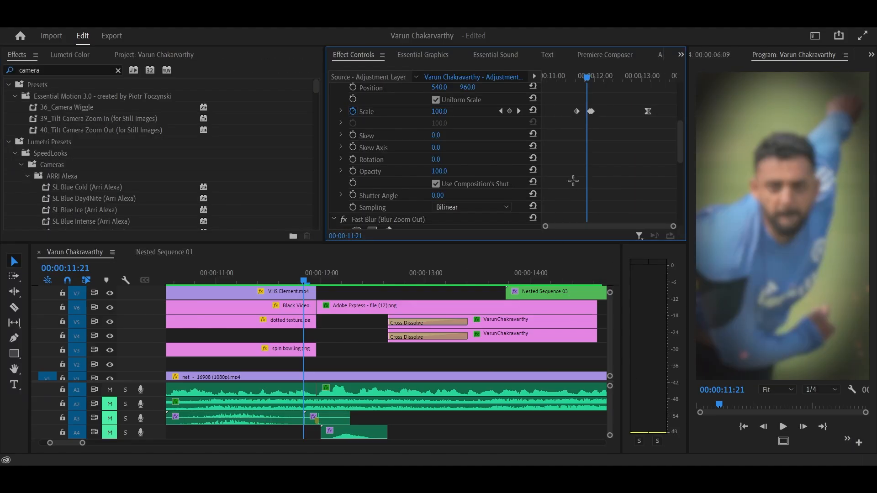
key(grave)
scroll(460, 201, up, 5)
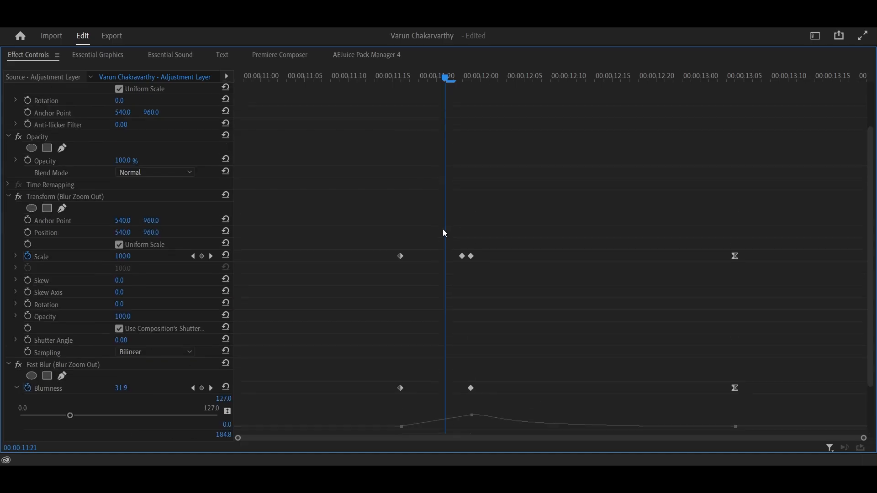
drag(456, 71, 461, 73)
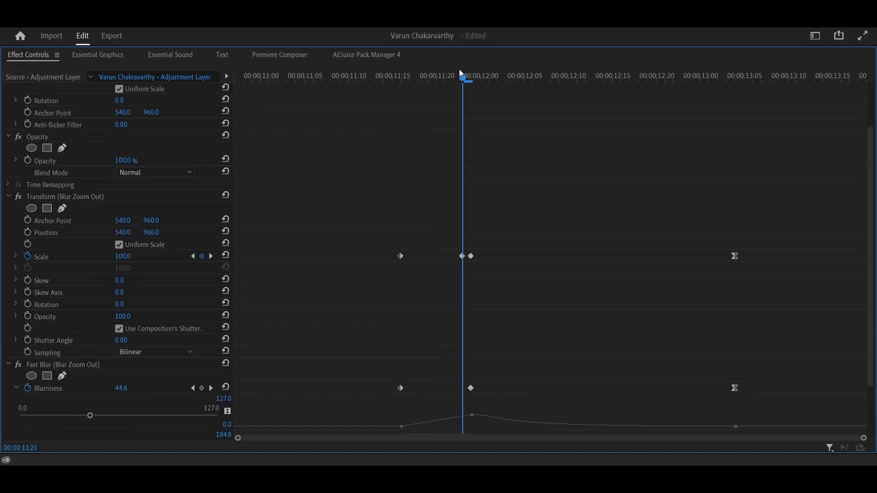
scroll(480, 315, down, 2)
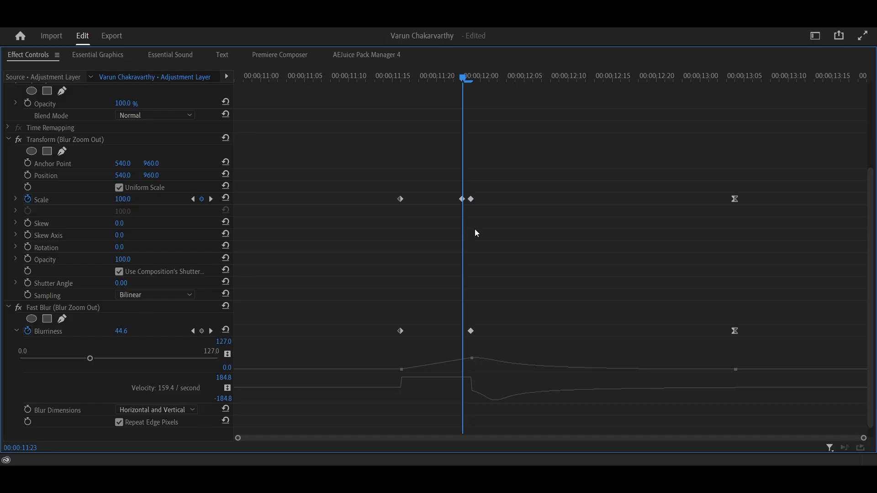
key(grave)
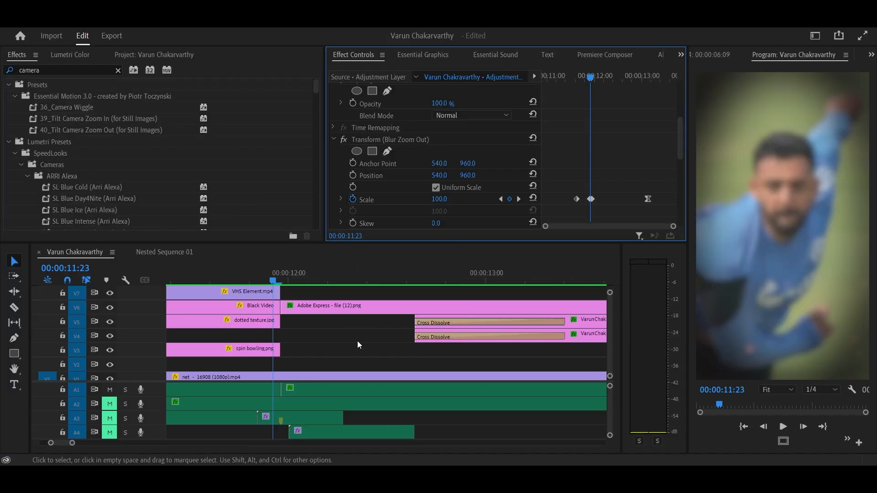
Step: Step back and forth between 00:00:11:23 and 00:00:11:24 to compare the adjacent Blur Zoom Out Scale keyframes at the cut
scroll(356, 339, up, 2)
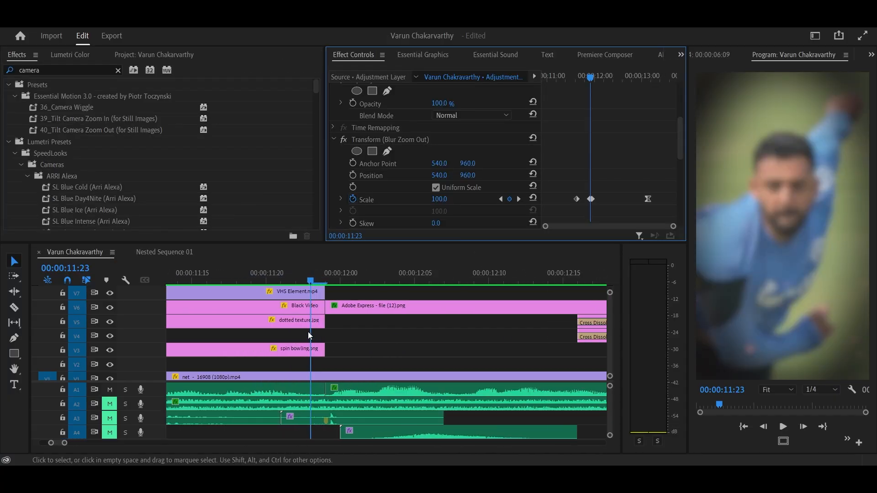
scroll(316, 338, up, 1)
scroll(334, 343, down, 2)
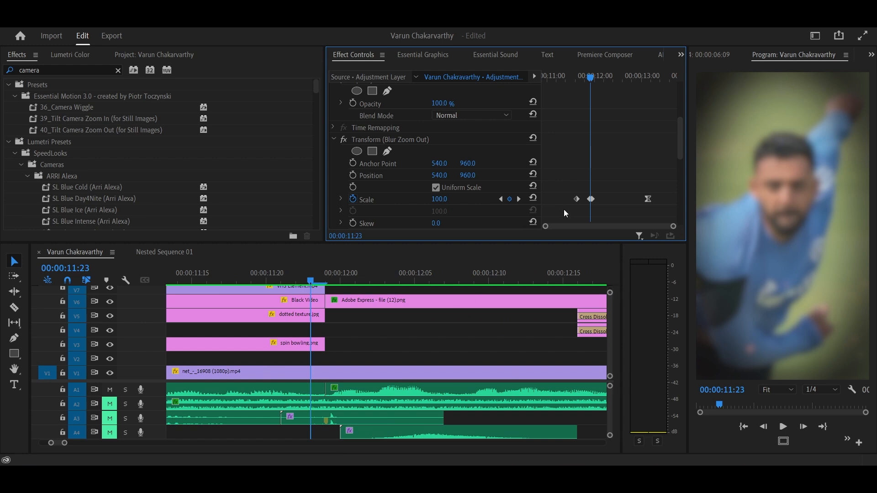
drag(672, 227, 639, 227)
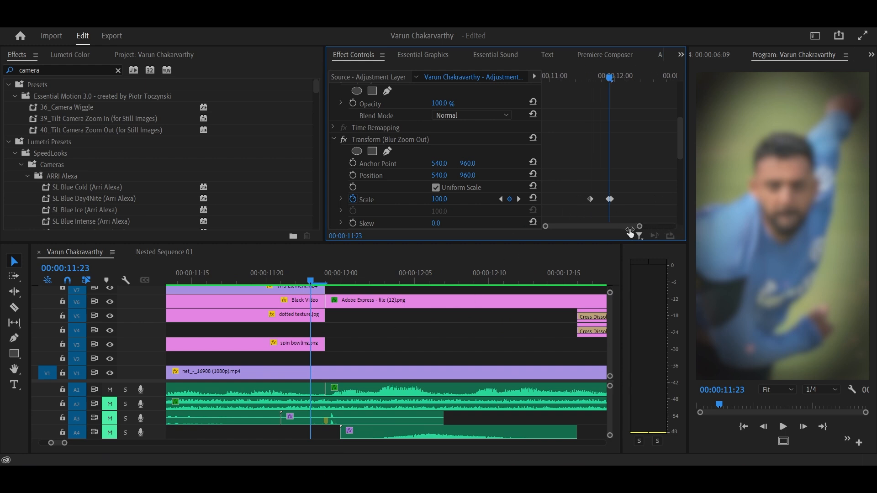
drag(560, 227, 573, 227)
drag(653, 228, 604, 227)
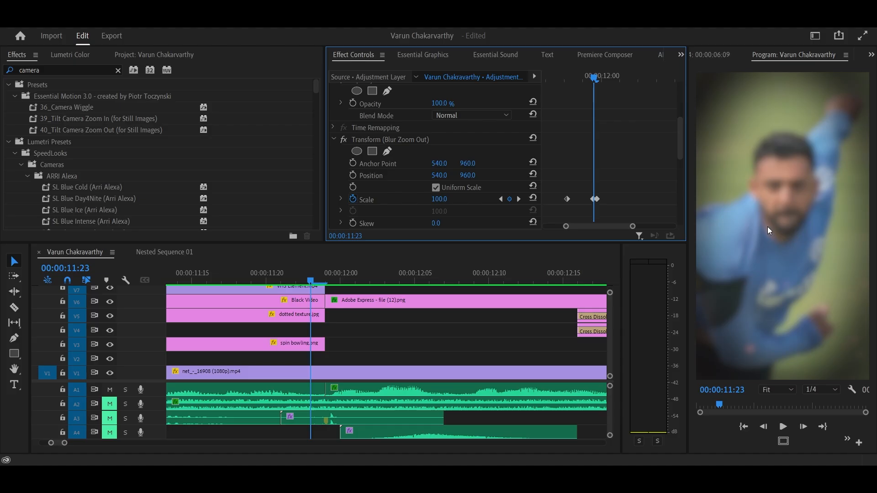
key(Right)
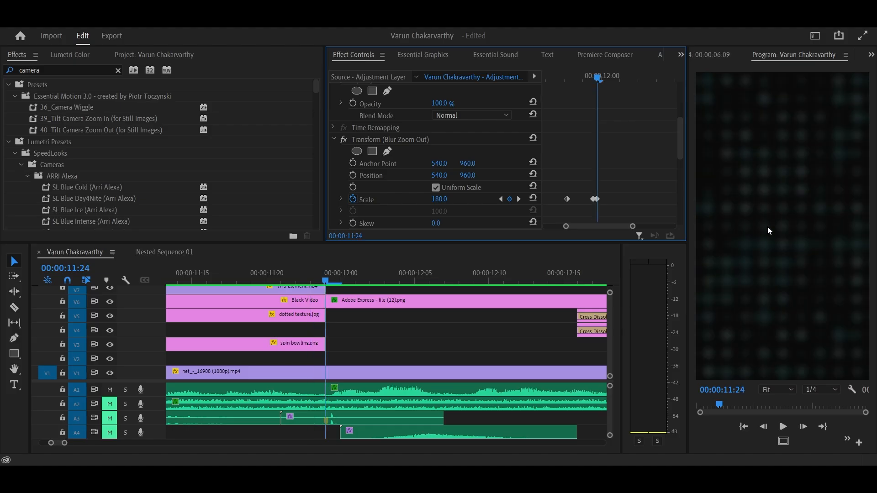
key(Left)
key(Right)
key(Left)
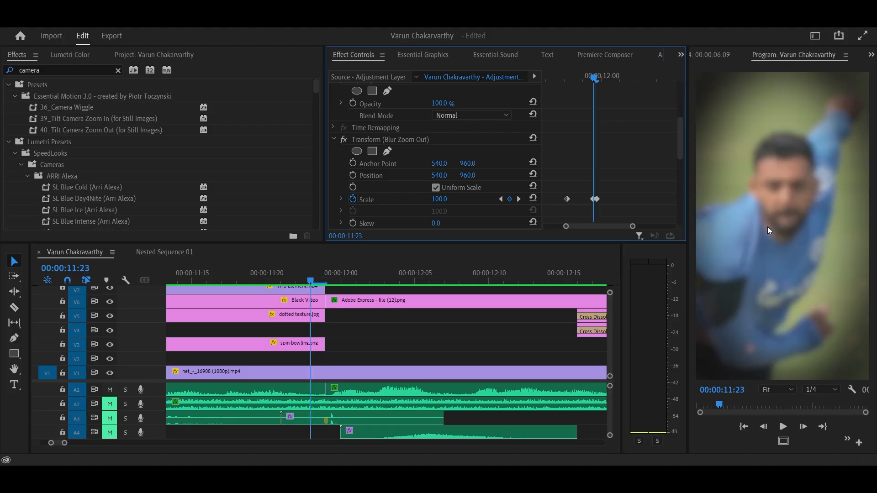
key(Right)
key(Left)
key(Right)
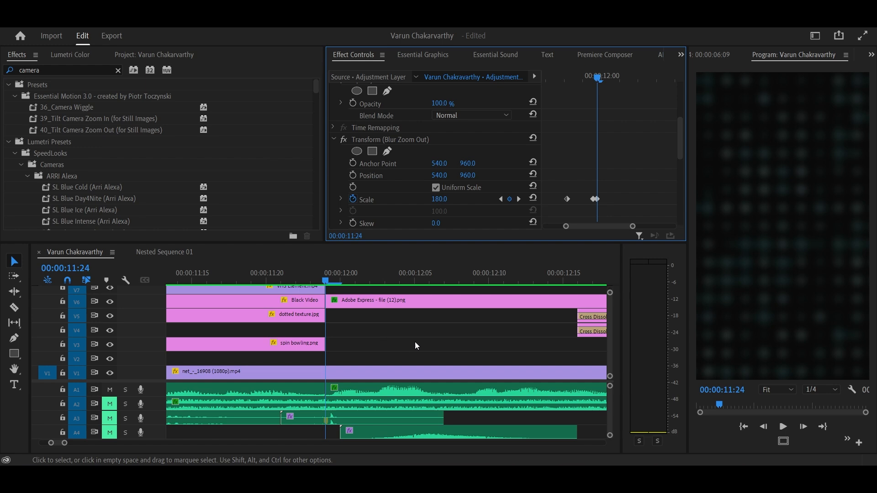
Step: Play the player cutout's entrance and the name title's fade-in after the cut, stopping at 00:00:13:03
scroll(417, 363, down, 2)
scroll(413, 357, down, 1)
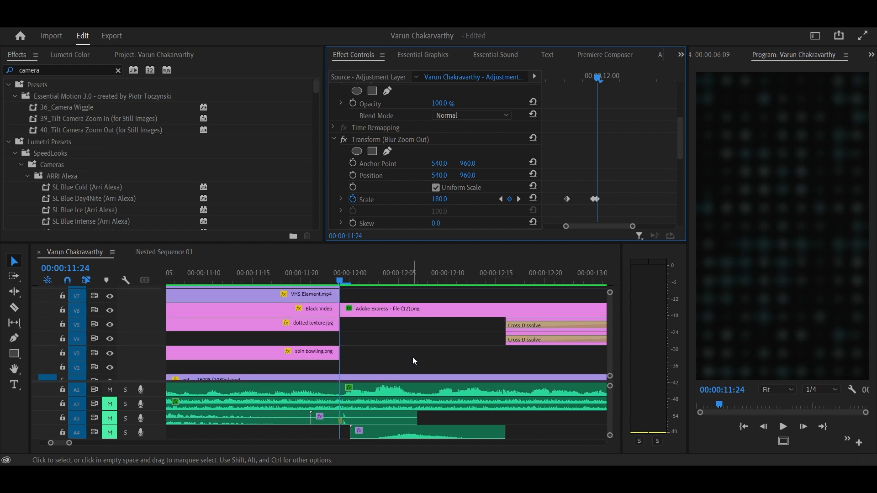
key(space)
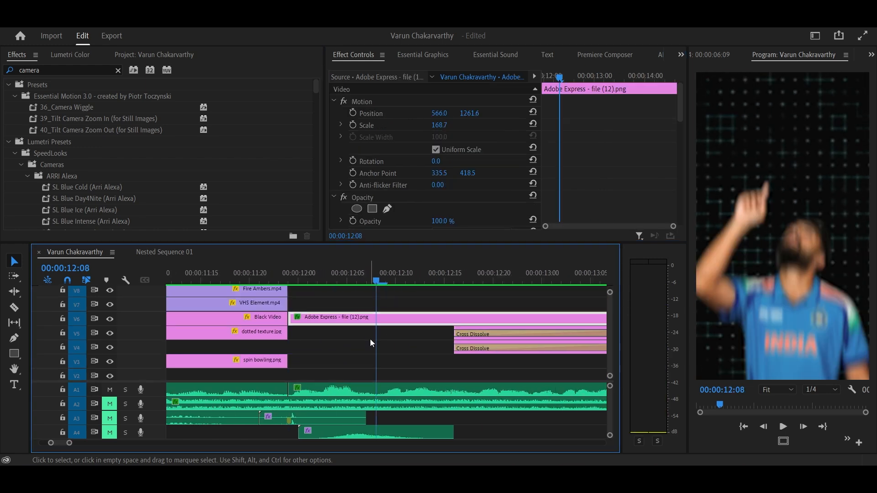
scroll(370, 339, up, 2)
click(399, 281)
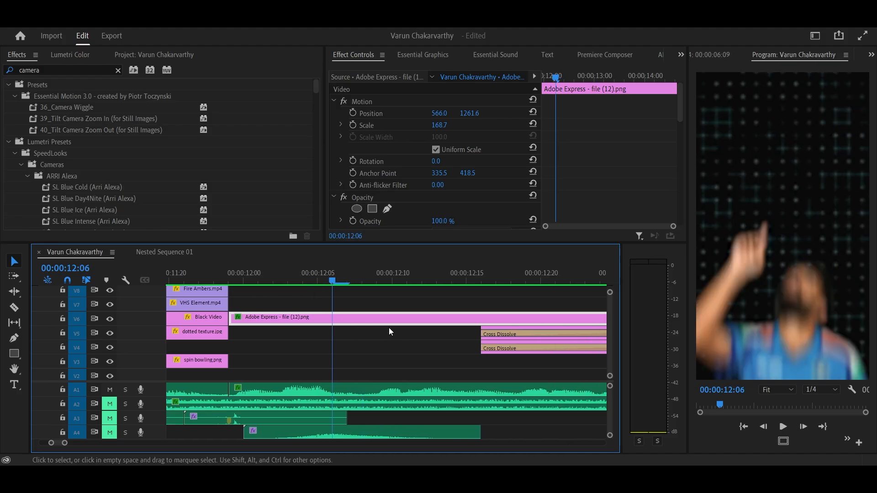
key(space)
key(space)
scroll(368, 324, down, 4)
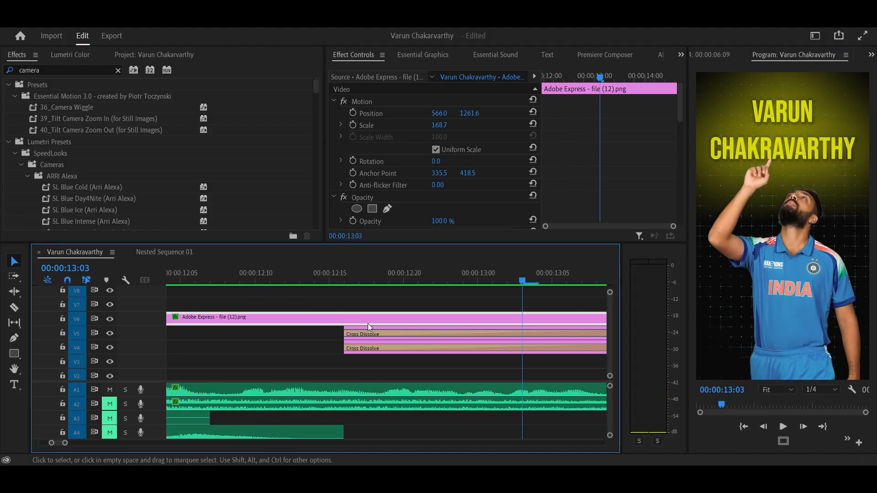
Step: Move to 00:00:13:13, select the name title on V5, and examine its text layer's graphics properties
click(452, 278)
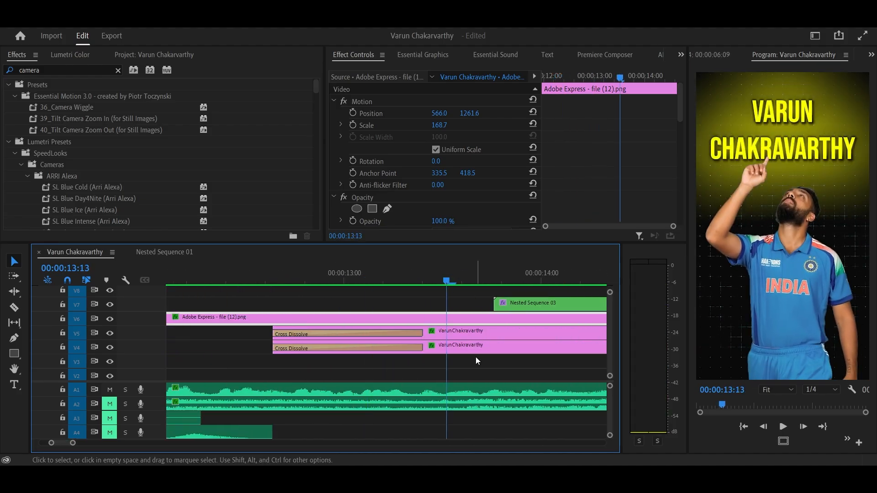
scroll(470, 341, down, 1)
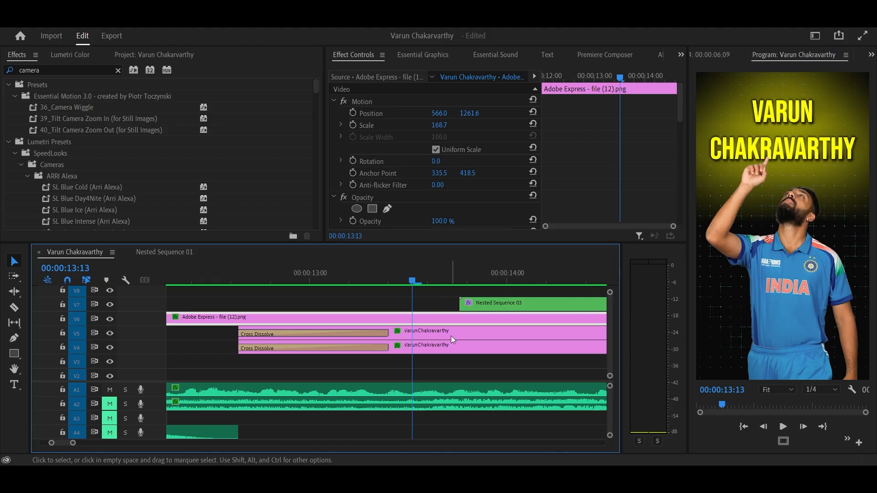
click(451, 336)
click(442, 59)
click(667, 129)
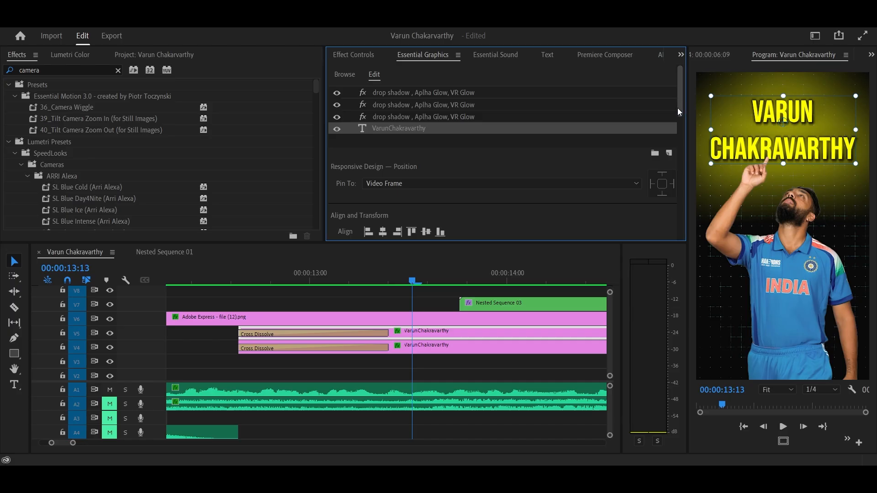
drag(678, 108, 687, 179)
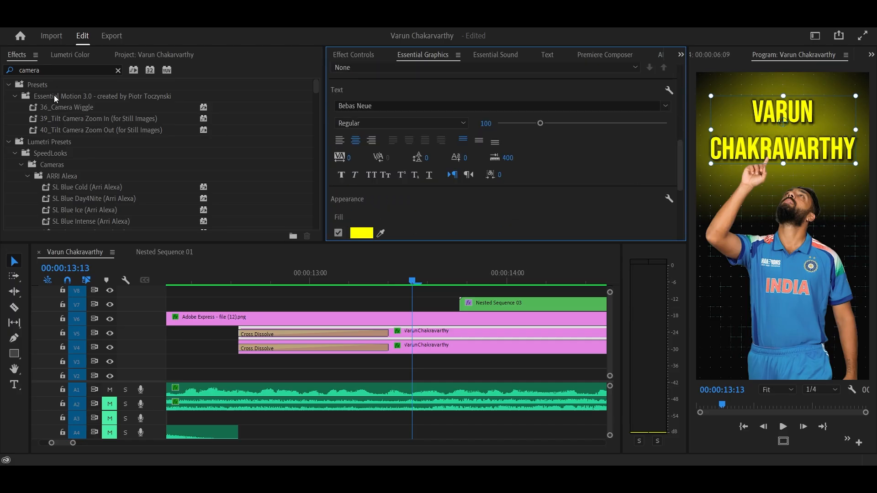
Step: Clear the effects search and examine the V5 name title's font, alignment and fill settings
click(117, 70)
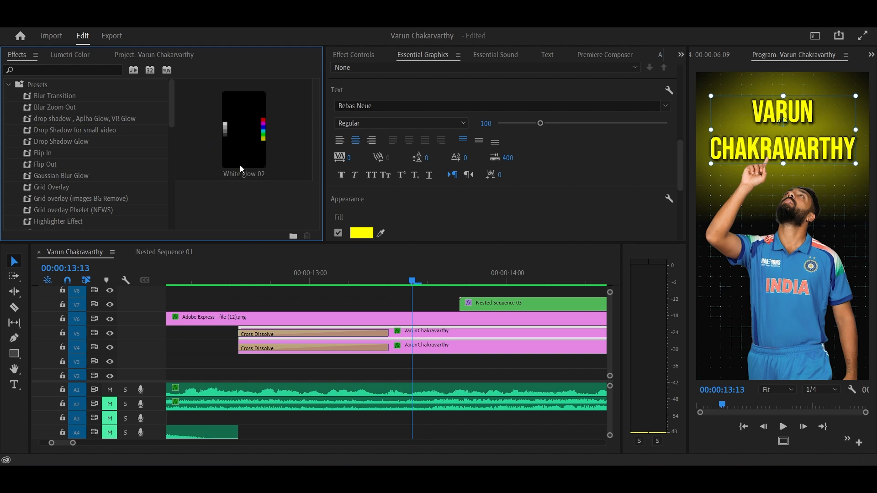
click(442, 219)
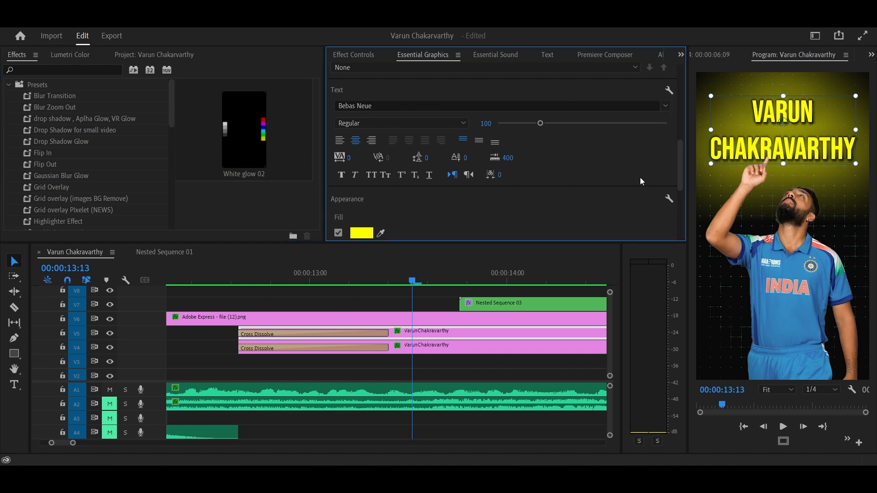
scroll(627, 205, down, 3)
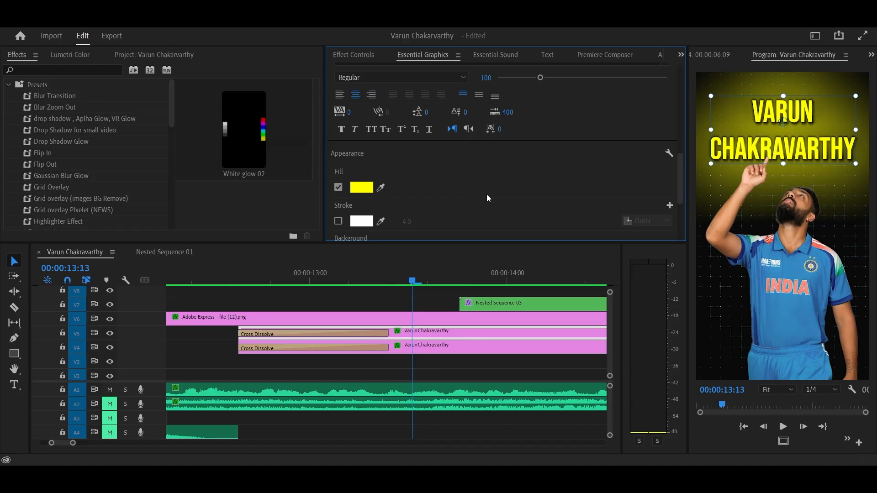
scroll(492, 200, up, 3)
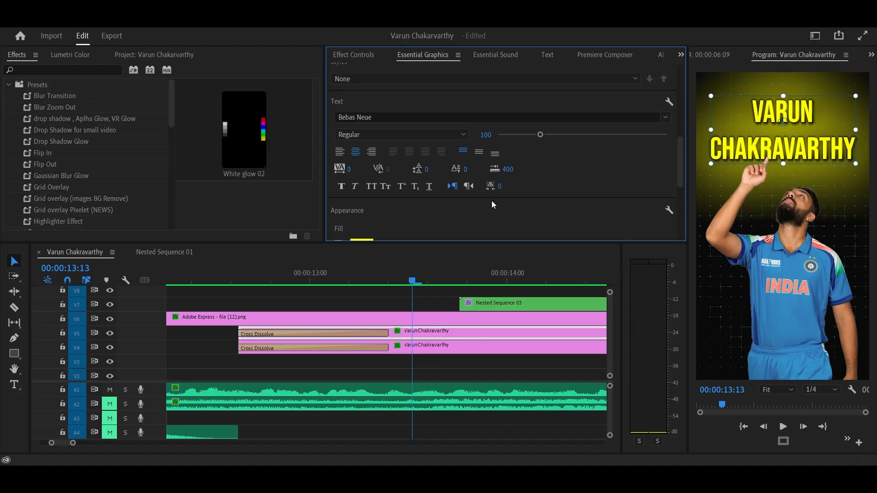
scroll(524, 197, up, 2)
scroll(388, 344, down, 2)
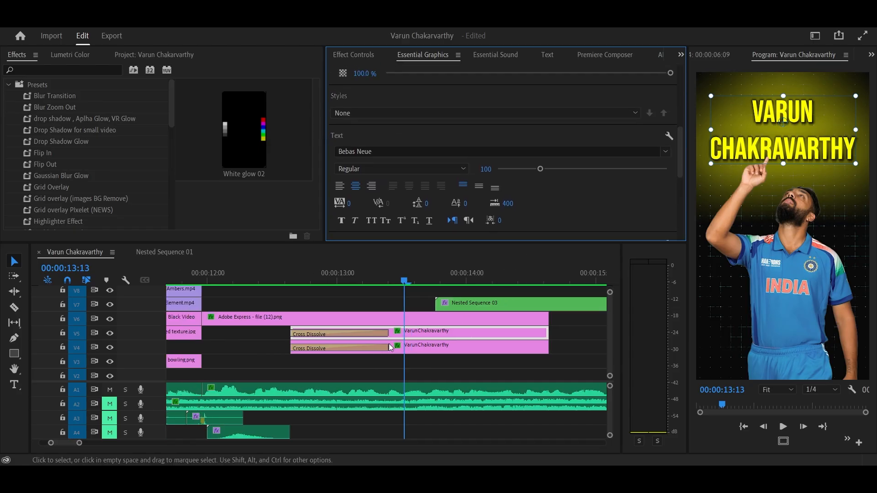
Step: Replay the name title's Cross Dissolve fade-in several times from about 00:00:12:13, stopping at 00:00:13:13
click(276, 281)
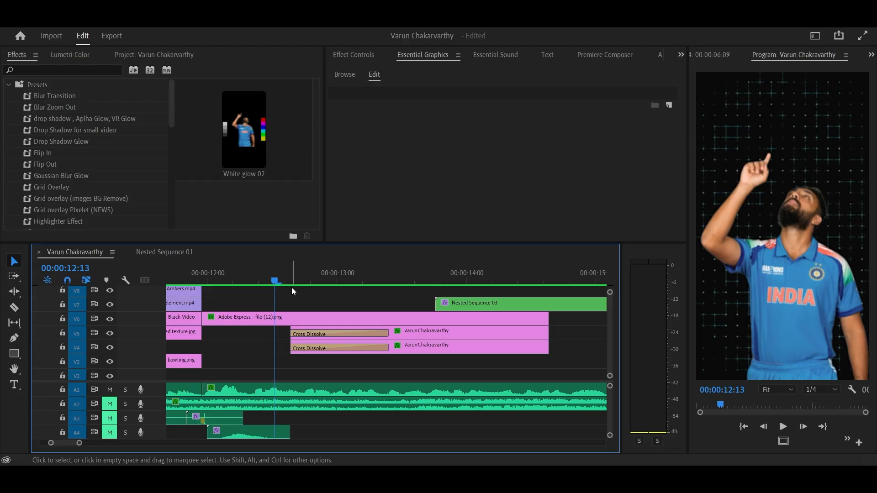
key(space)
key(space)
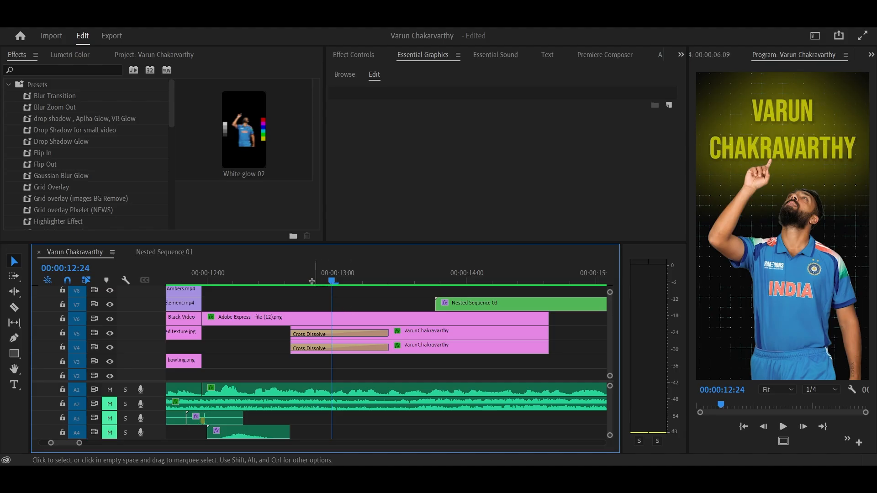
click(267, 281)
key(space)
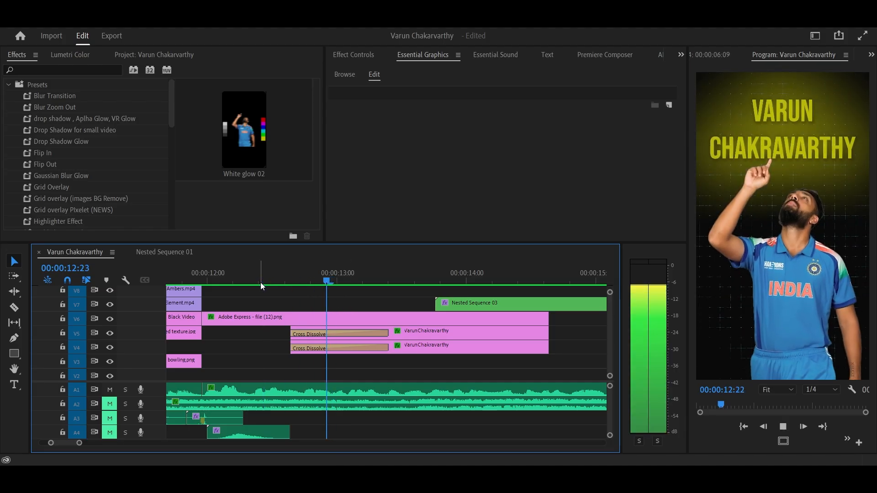
click(277, 275)
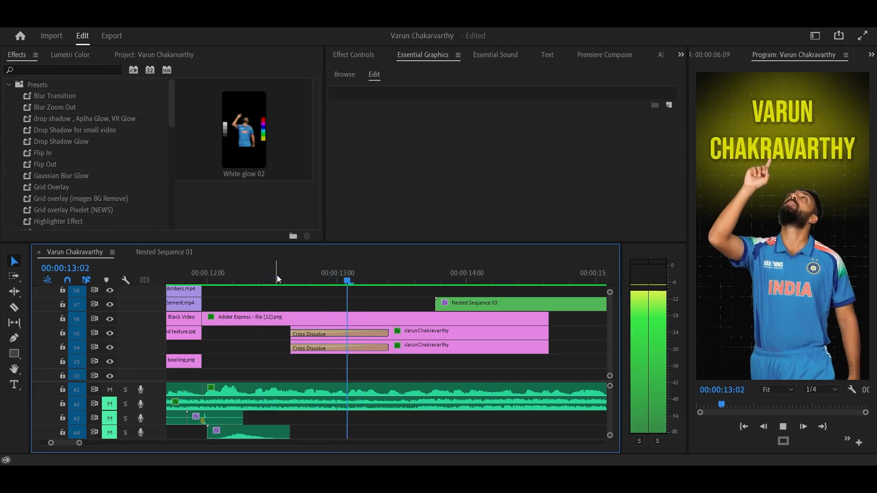
click(277, 275)
key(space)
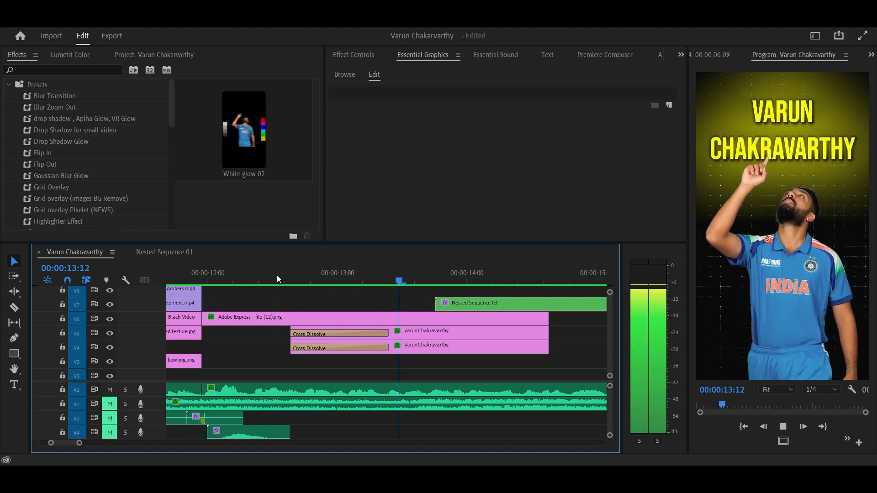
key(space)
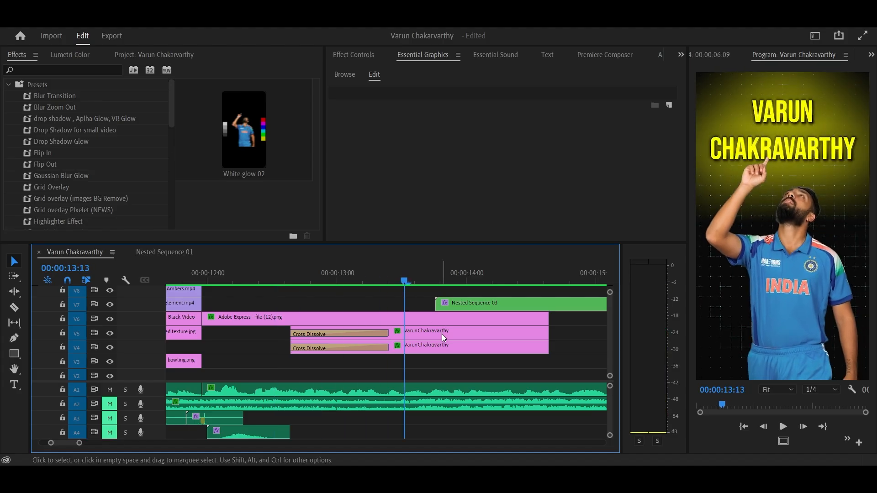
Step: Switch the V4 track output off and back on, and examine the V4 name title's Gaussian Blur effect
click(108, 347)
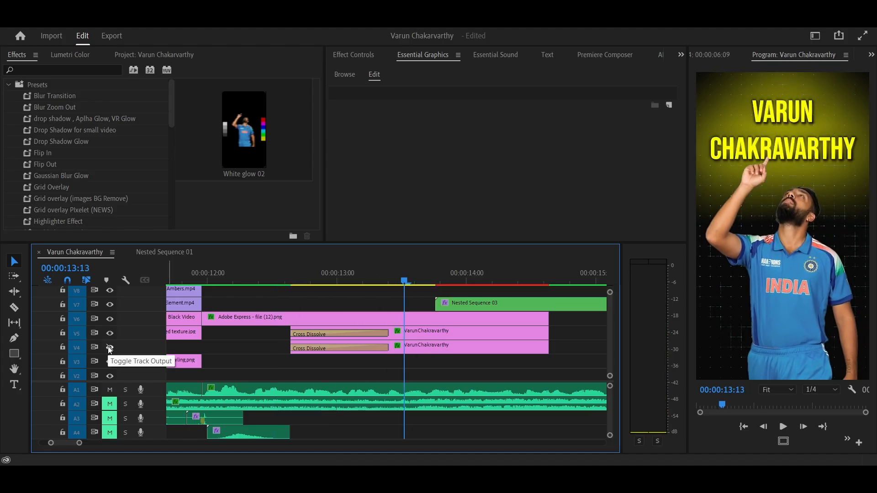
click(108, 346)
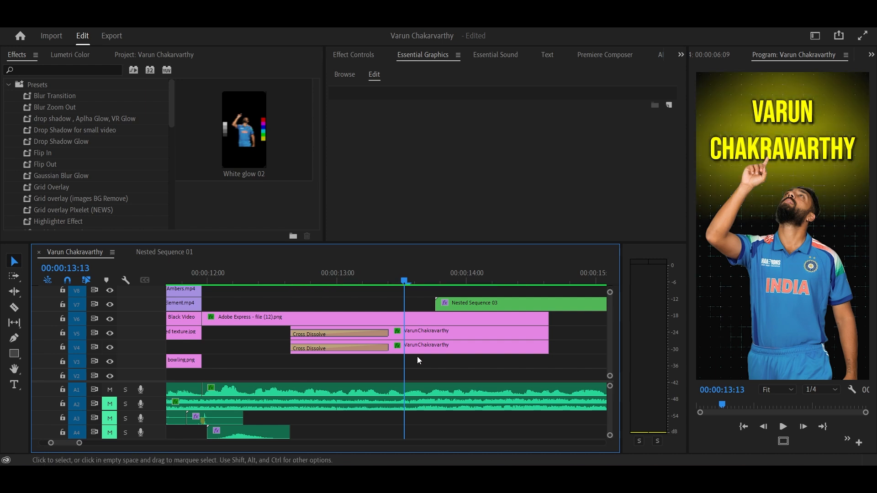
click(450, 346)
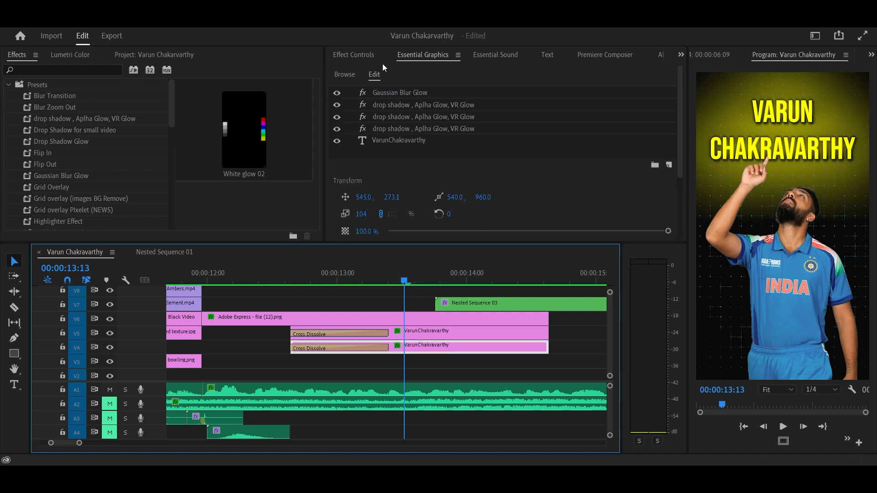
click(359, 55)
scroll(462, 163, down, 3)
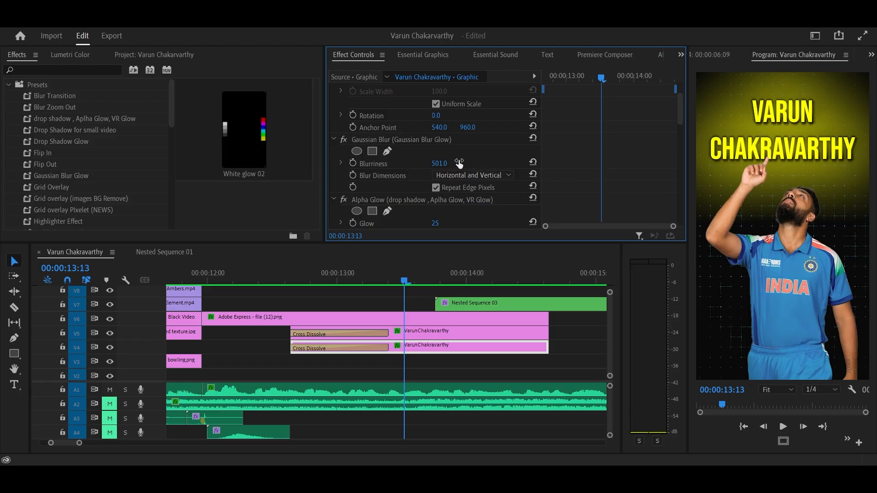
Step: Play from the name title into the following birth-date shot, stopping at 00:00:14:14
key(=)
scroll(465, 368, down, 4)
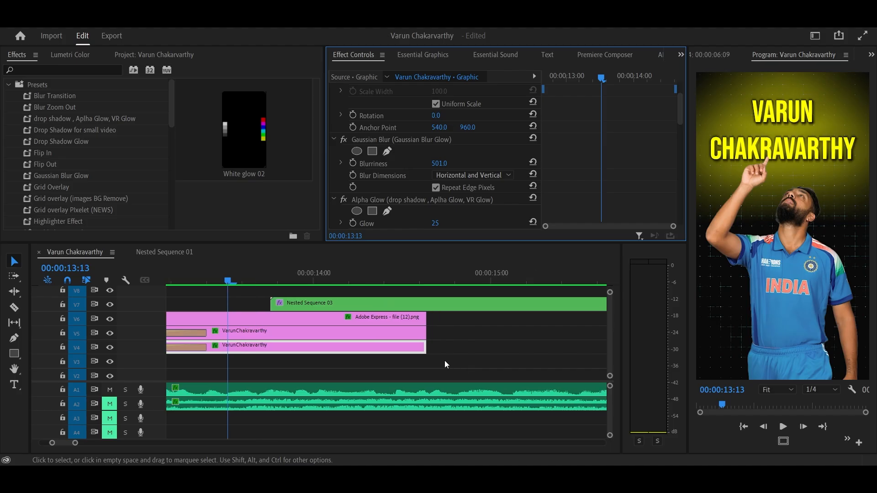
scroll(424, 351, down, 3)
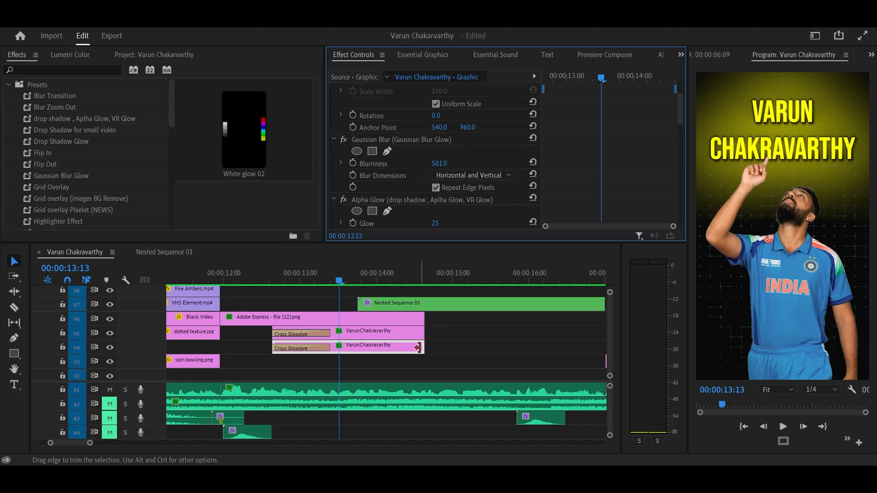
key(space)
key(minus)
key(space)
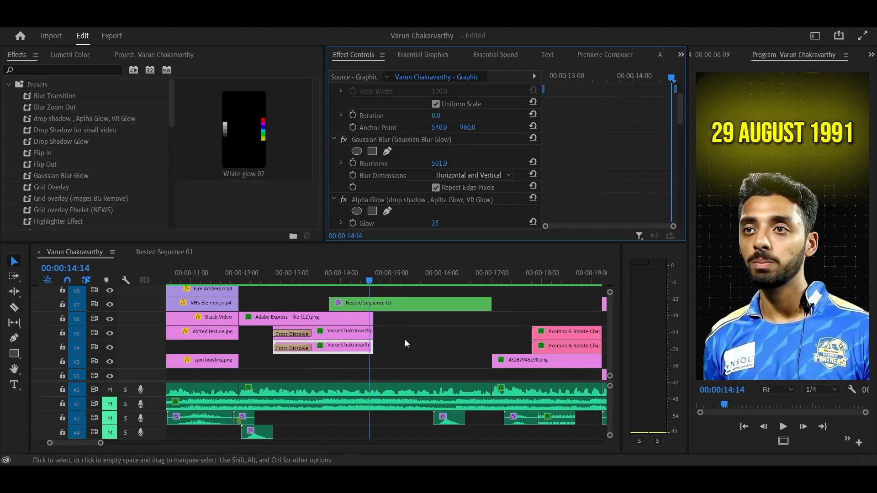
Step: Examine the upper tracks around the end of the name title and the Basic Transition 04 clip on V10
scroll(404, 343, up, 3)
scroll(364, 362, down, 1)
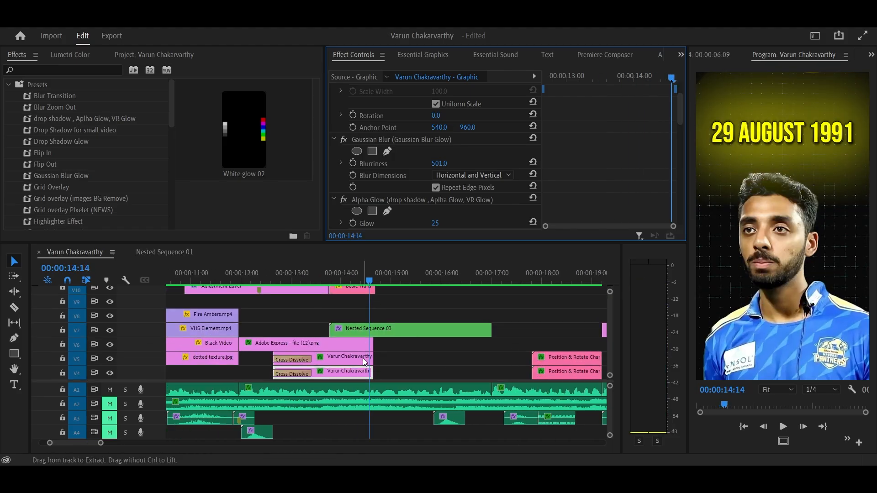
scroll(362, 358, up, 3)
key(equal)
key(equal)
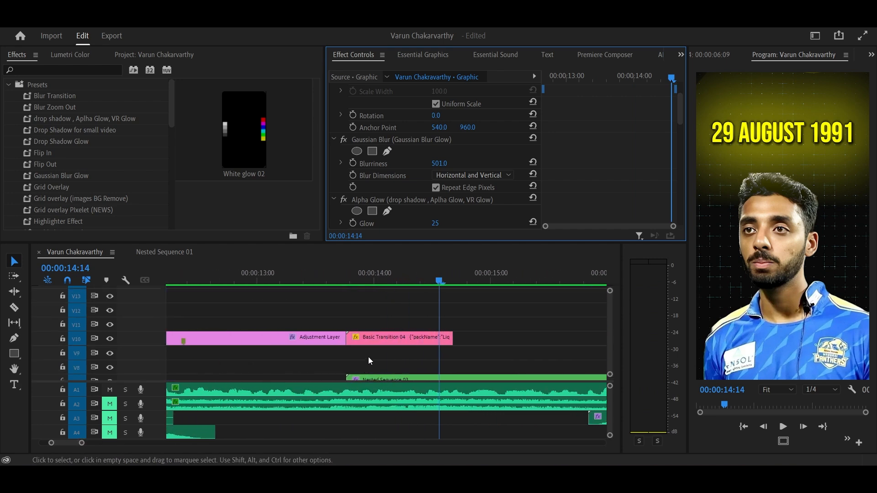
scroll(369, 357, right, 1)
scroll(371, 353, up, 5)
scroll(356, 349, right, 3)
scroll(274, 351, down, 3)
scroll(182, 357, left, 2)
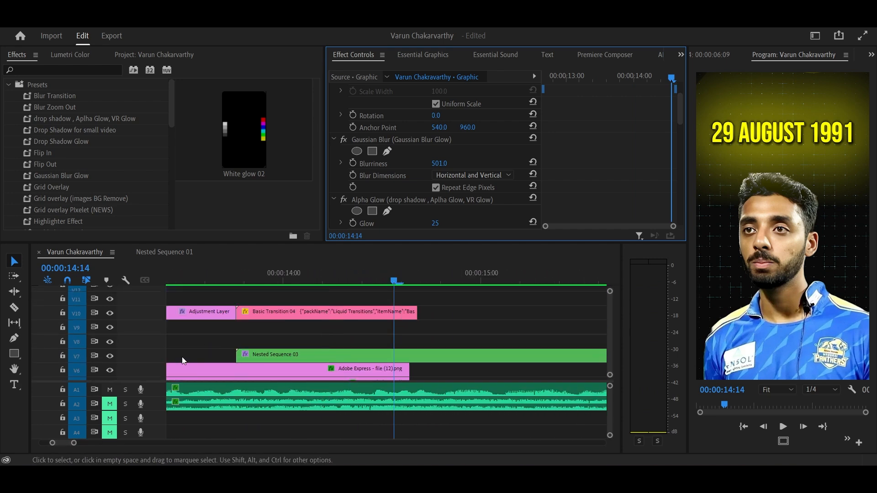
Step: Hide the V7 track, play the liquid transition to 00:00:14:04, and select the Basic Transition 04 clip on V10
click(110, 356)
click(255, 273)
key(space)
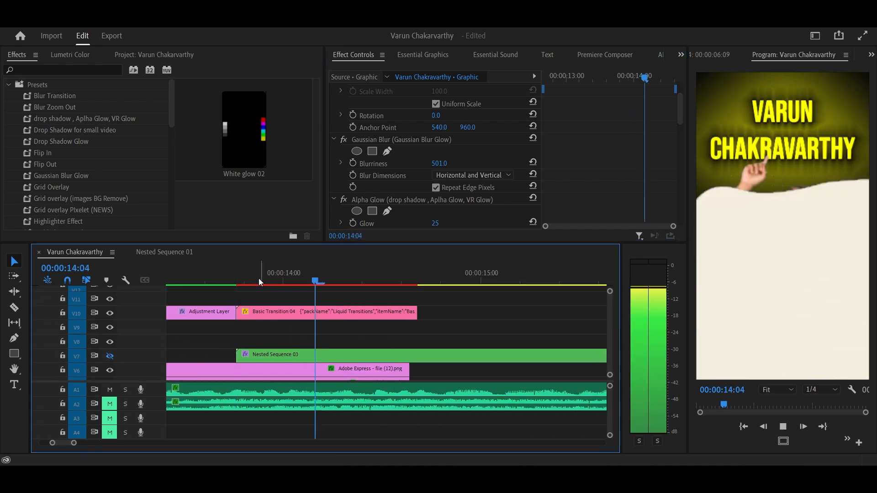
click(328, 312)
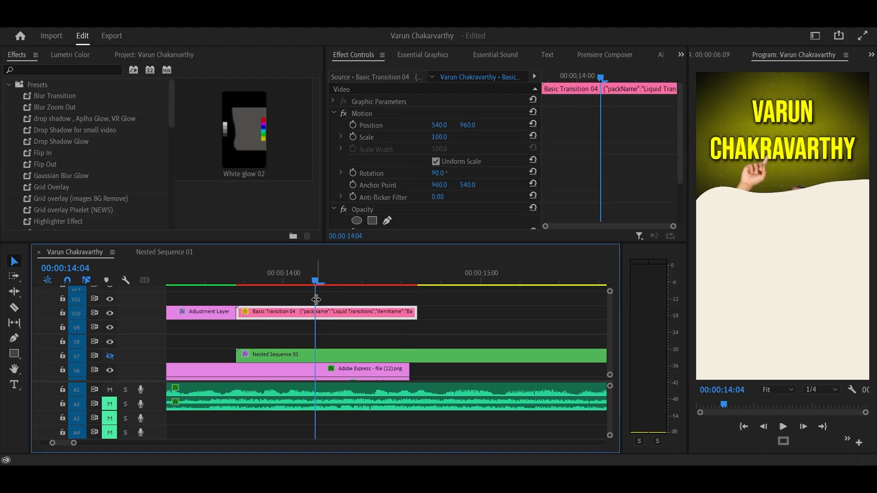
Step: Browse the AEJuice Pack Manager 4 Starter Pack in an enlarged view for Basic Transition 04 under Liquid Transitions
click(619, 55)
key(grave)
key(grave)
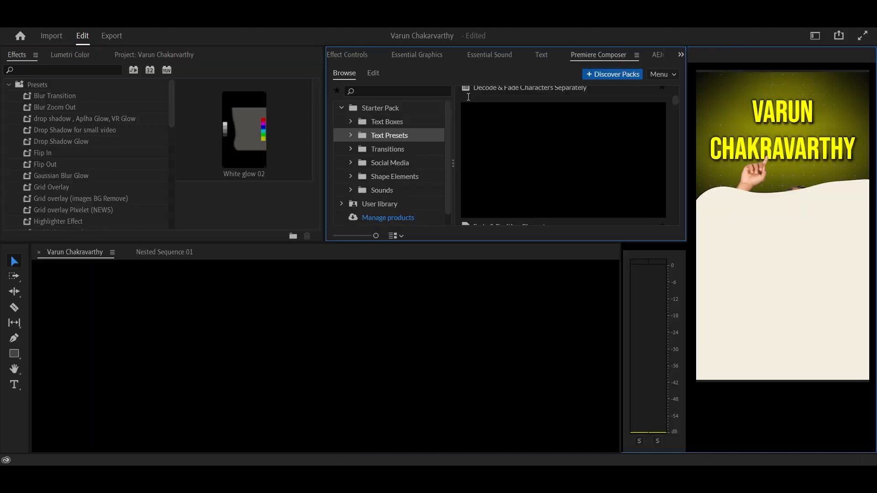
drag(600, 57, 676, 59)
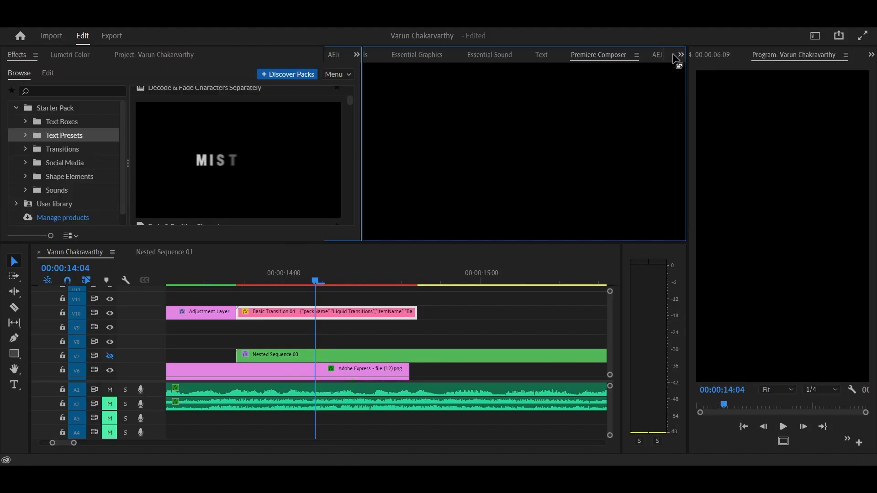
key(grave)
click(393, 54)
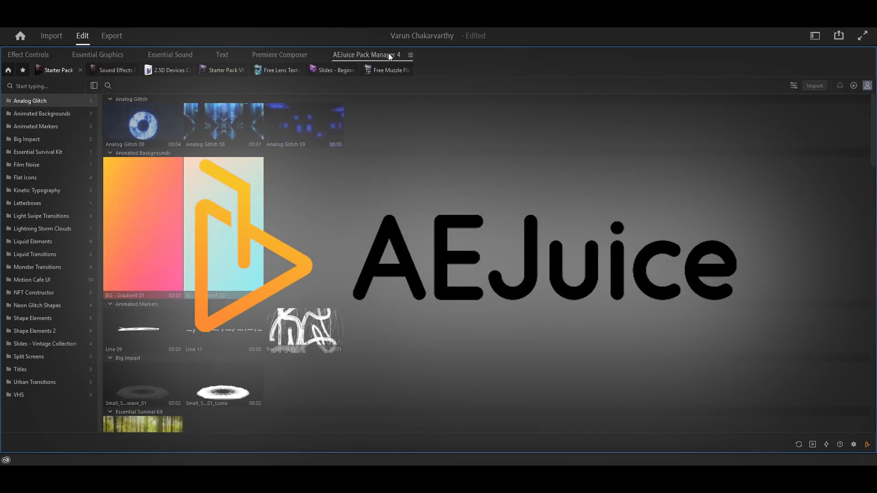
scroll(523, 309, down, 3)
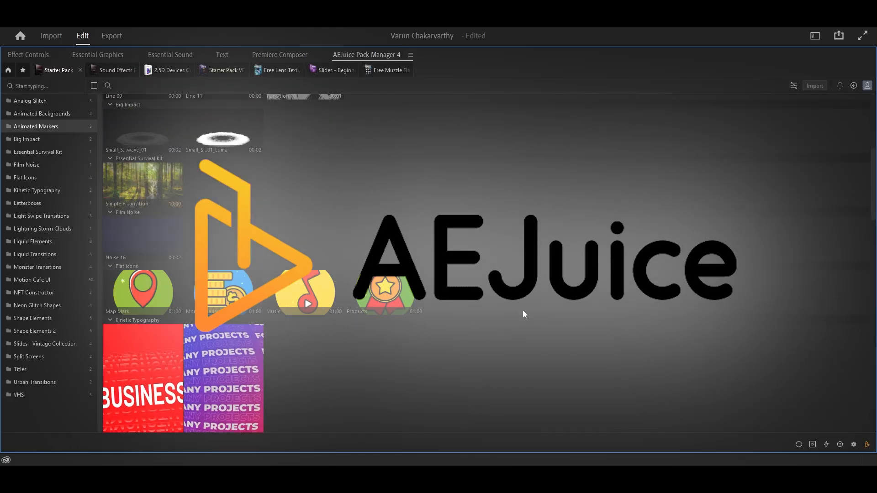
scroll(482, 322, down, 15)
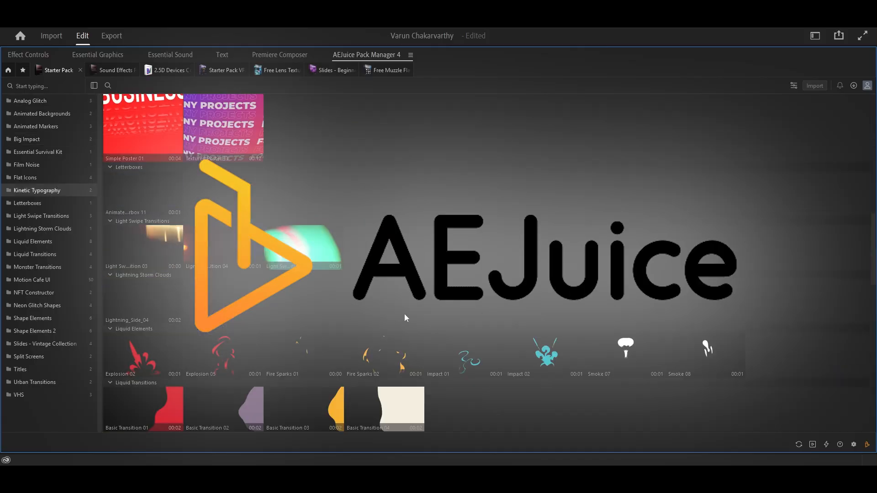
scroll(405, 313, up, 5)
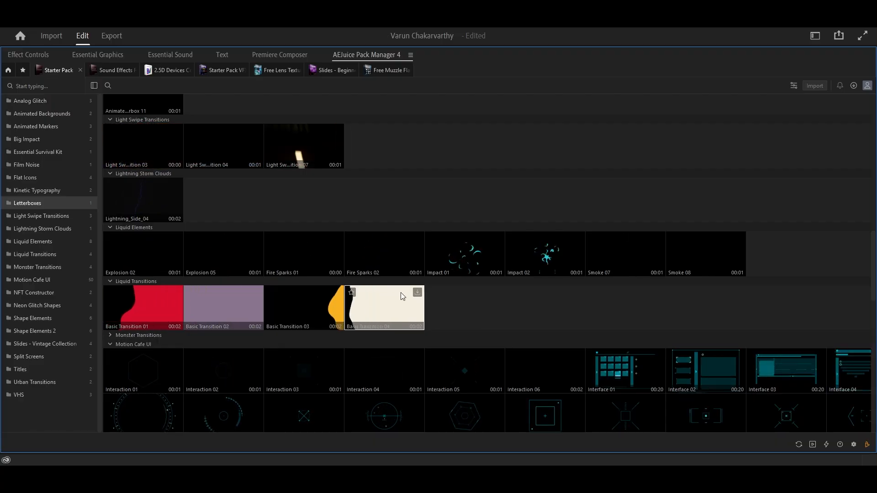
Step: Show the Premiere Composer Text Presets and restore the normal workspace layout with the transition clip in view
click(279, 55)
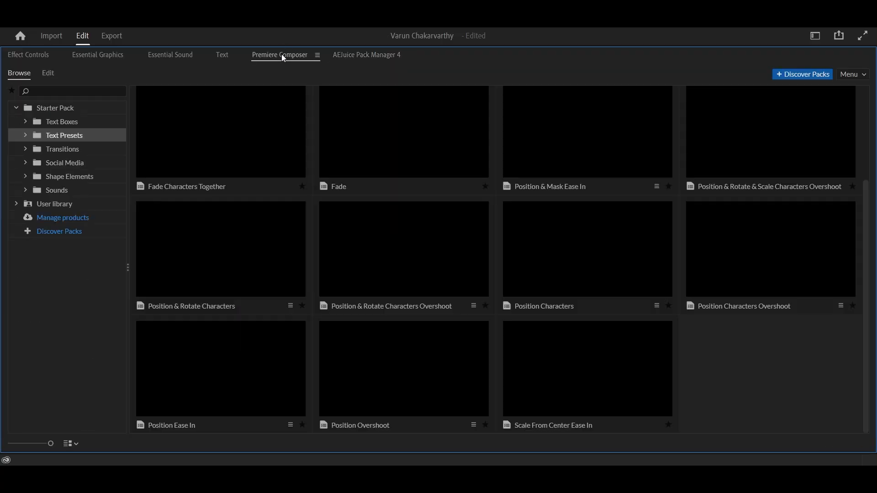
key(grave)
scroll(430, 372, up, 3)
scroll(427, 372, down, 6)
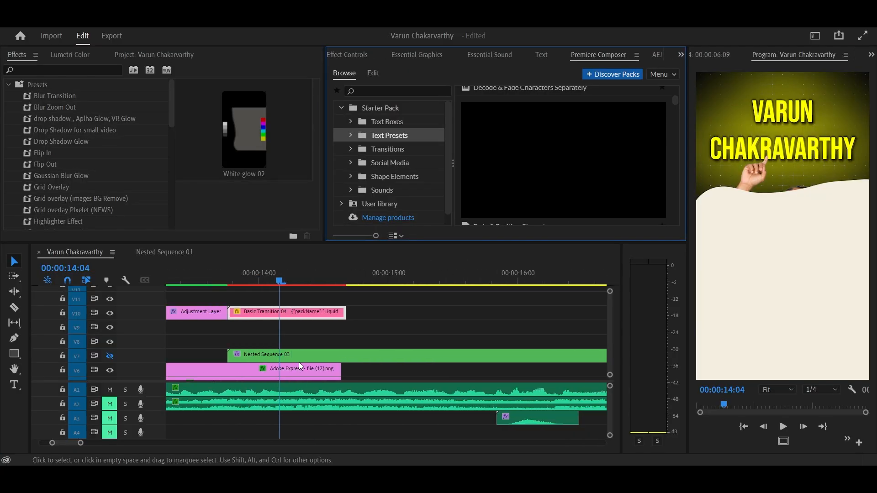
Step: Make the V7 track visible again and open Nested Sequence 03 with its lower tracks in view
click(110, 356)
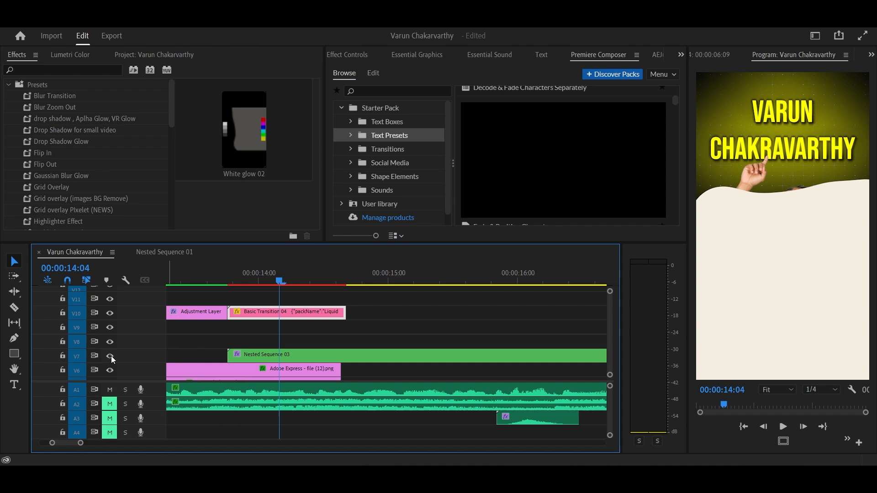
double_click(301, 355)
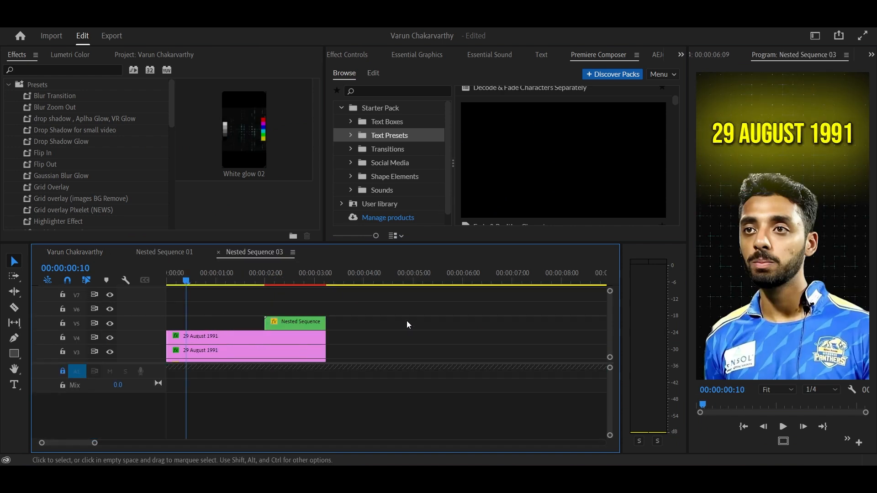
scroll(270, 352, down, 2)
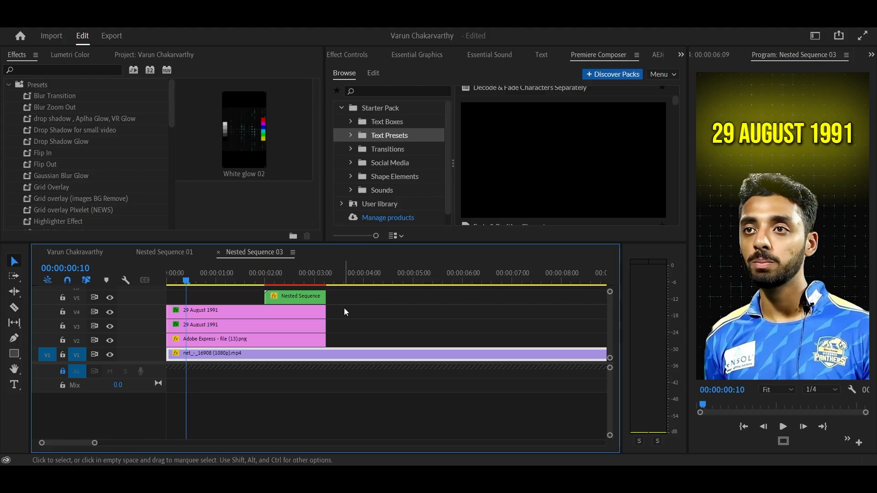
Step: Review the 29 August 1991 title layers at 00:00:02:23 and look inside Nested Sequence 02 for the KARNATAKA text box clip
drag(345, 309, 319, 326)
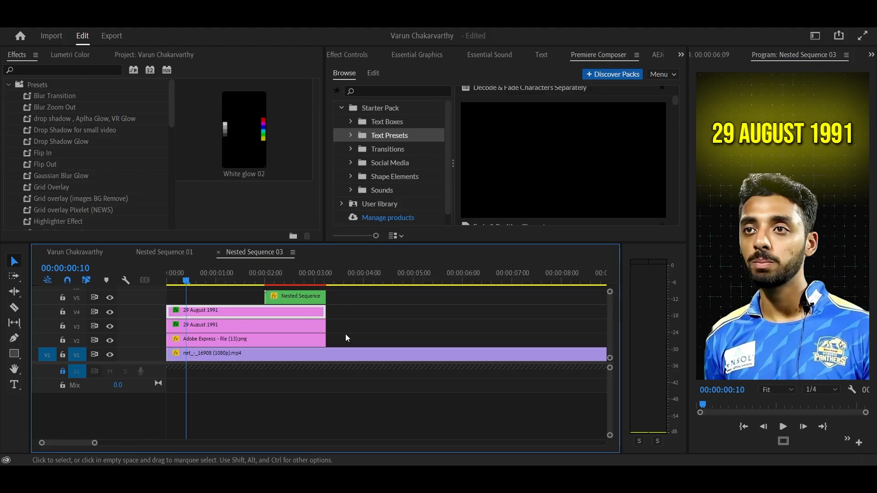
click(281, 322)
drag(254, 279, 313, 287)
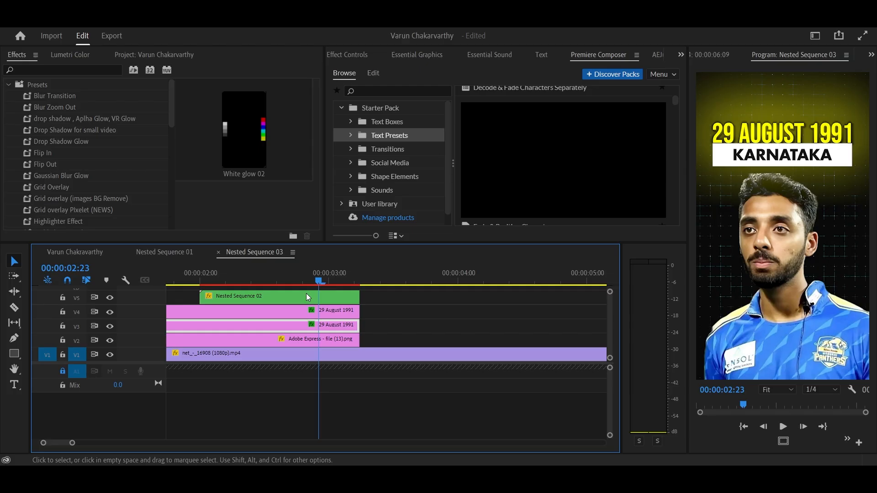
double_click(309, 297)
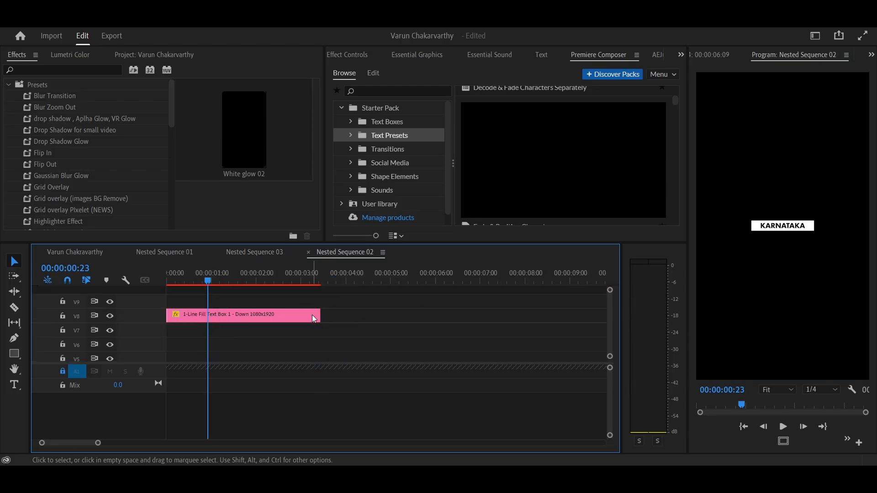
mouse_move(514, 88)
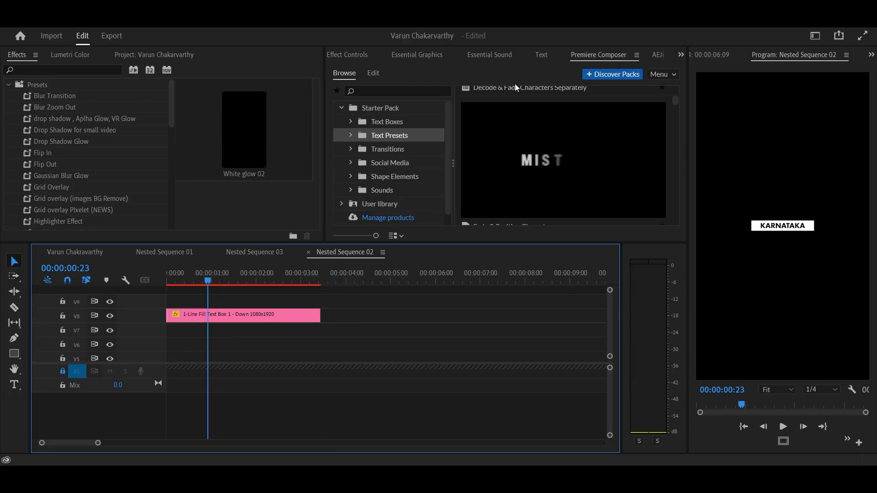
scroll(224, 327, down, 3)
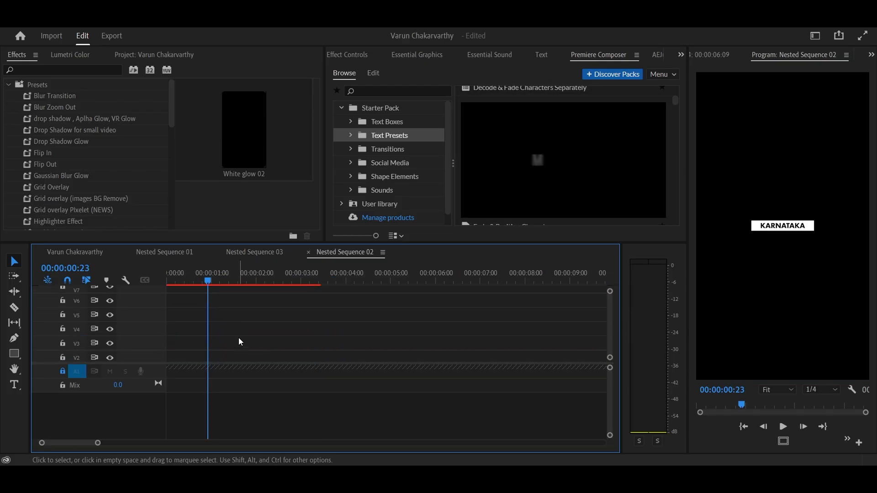
scroll(241, 342, up, 3)
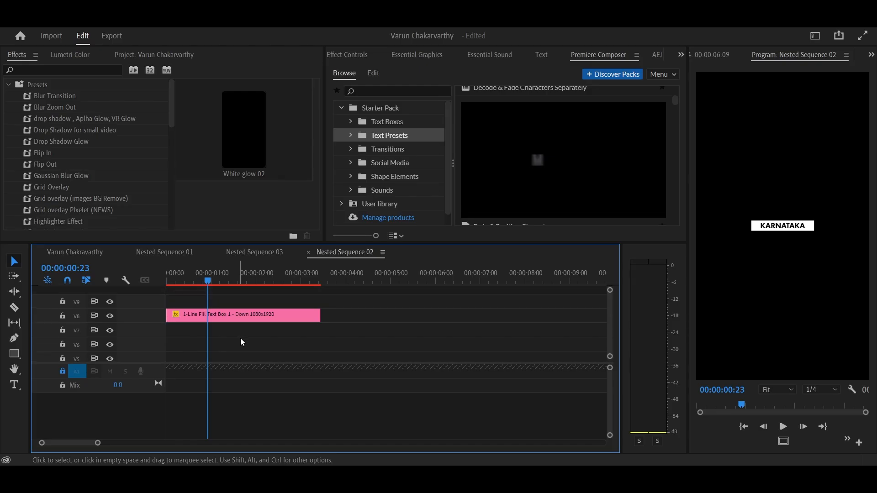
Step: Browse the Premiere Composer Text Boxes in an enlarged view for 1-Line Fill Text Box 1 - Down
click(392, 123)
key(grave)
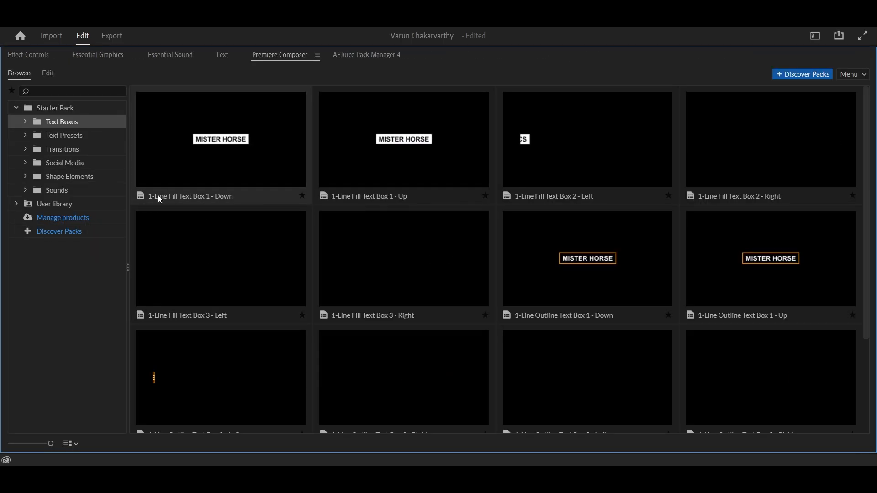
key(grave)
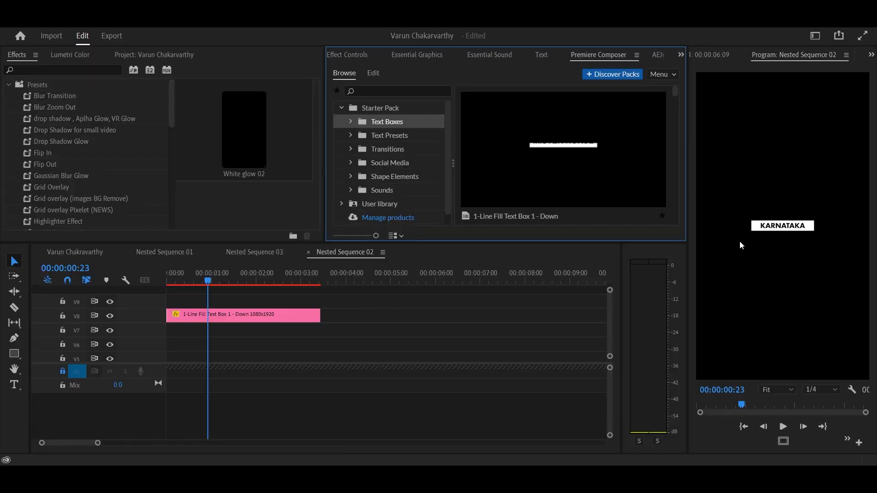
Step: Return to Nested Sequence 03 and play the KARNATAKA text box animation from its start
click(255, 252)
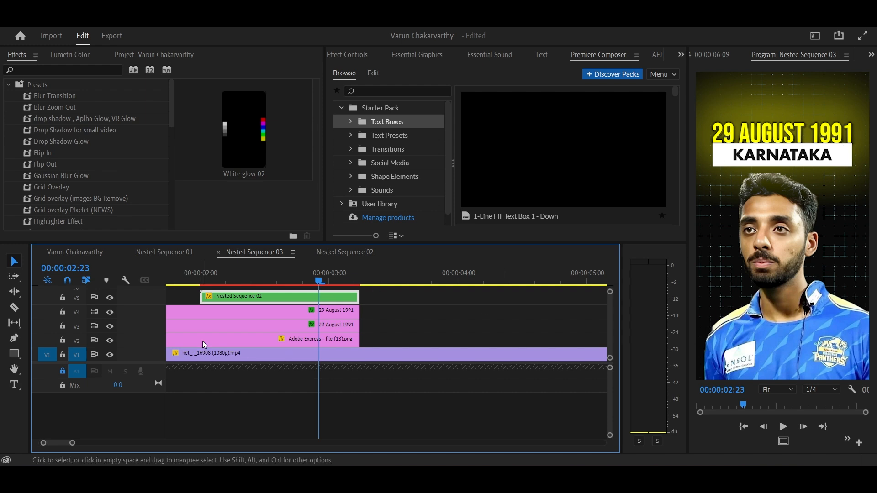
click(207, 286)
key(space)
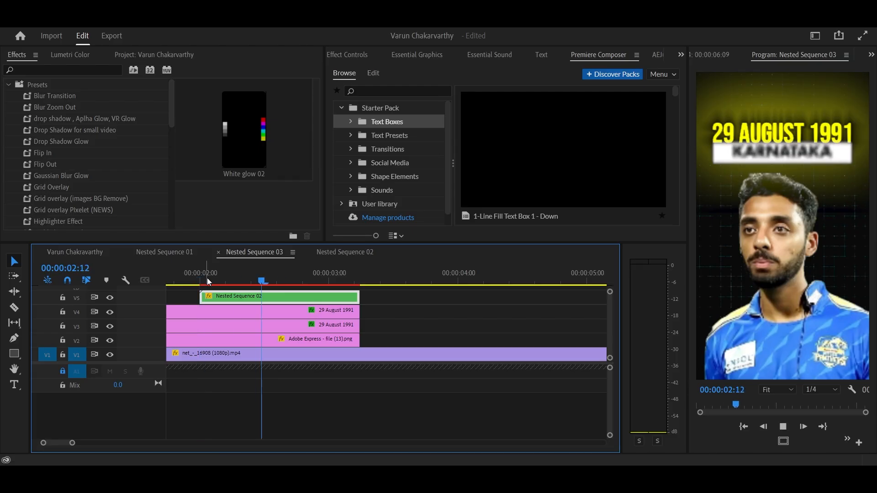
Step: Switch back to the main sequence and move the playhead to 00:00:13:22, where the liquid transition begins
click(83, 254)
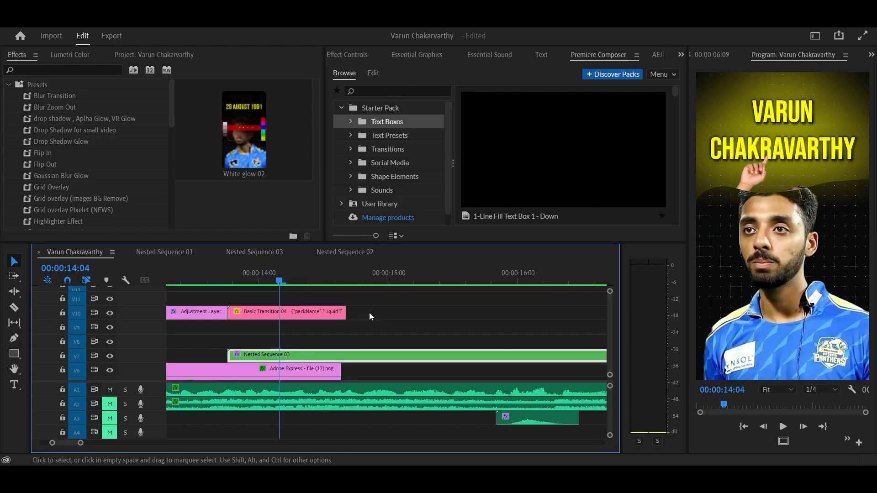
key(space)
drag(270, 274, 241, 279)
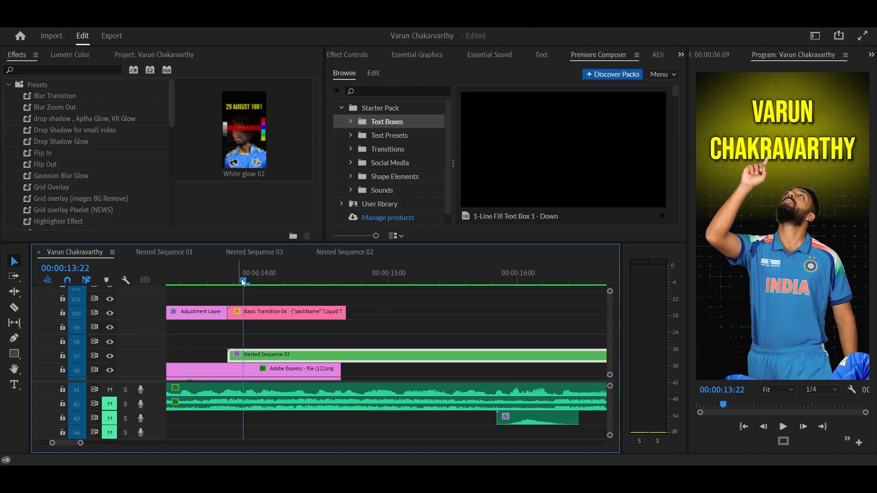
Step: Examine the Track Matte Key settings of the Nested Sequence 03 clip on V7, including the available matte tracks
click(347, 55)
scroll(365, 187, down, 5)
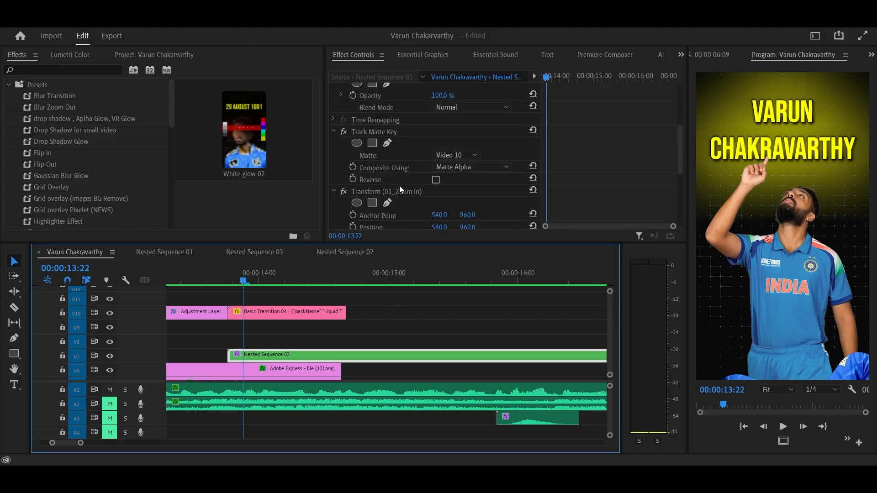
key(grave)
scroll(69, 264, up, 3)
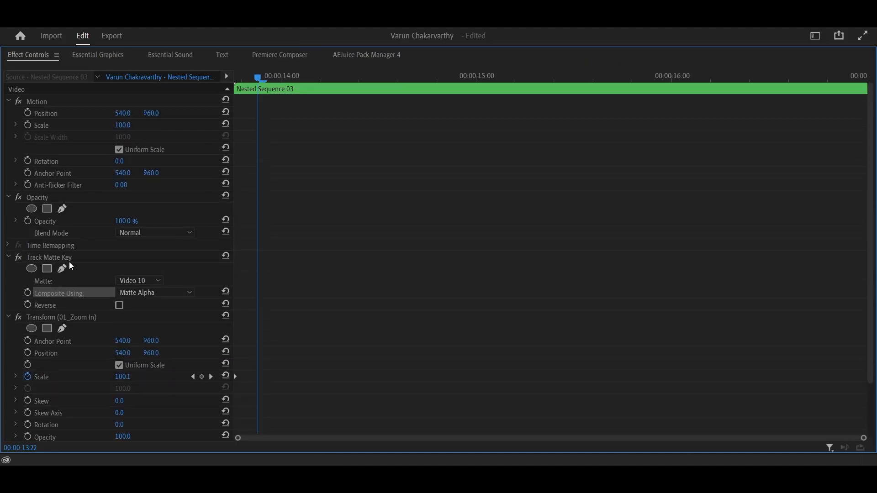
key(grave)
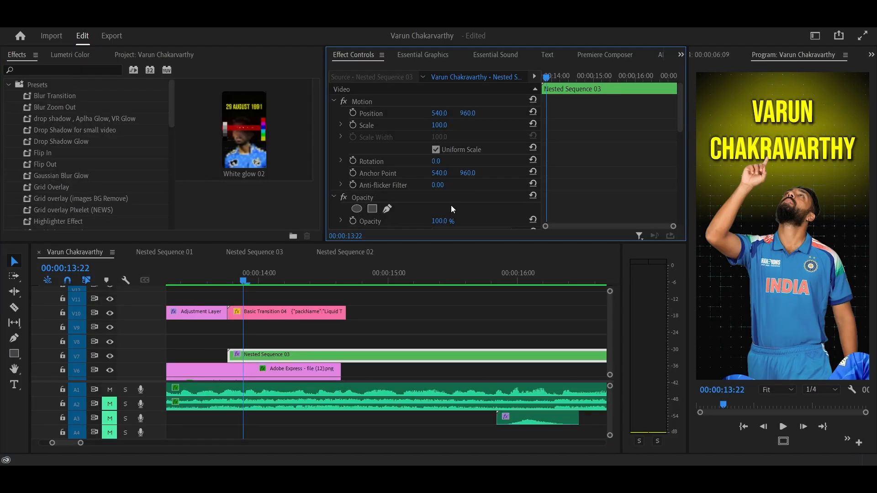
scroll(445, 178, down, 3)
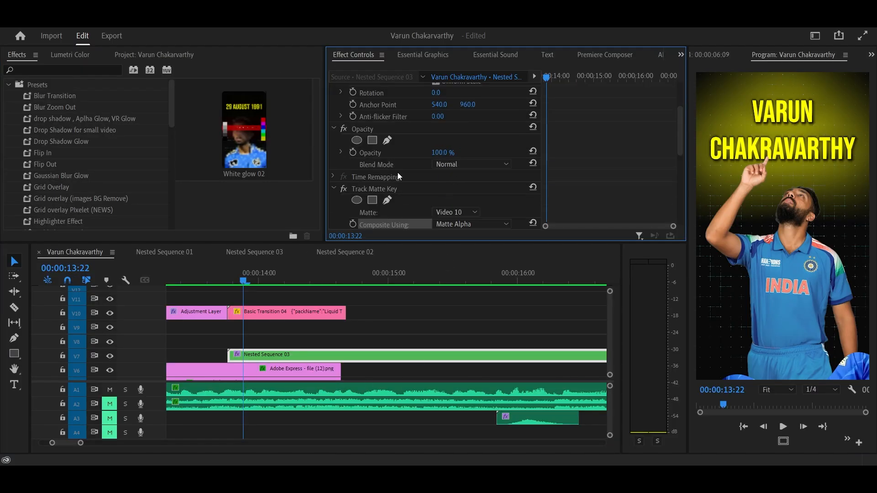
scroll(399, 172, down, 2)
click(475, 154)
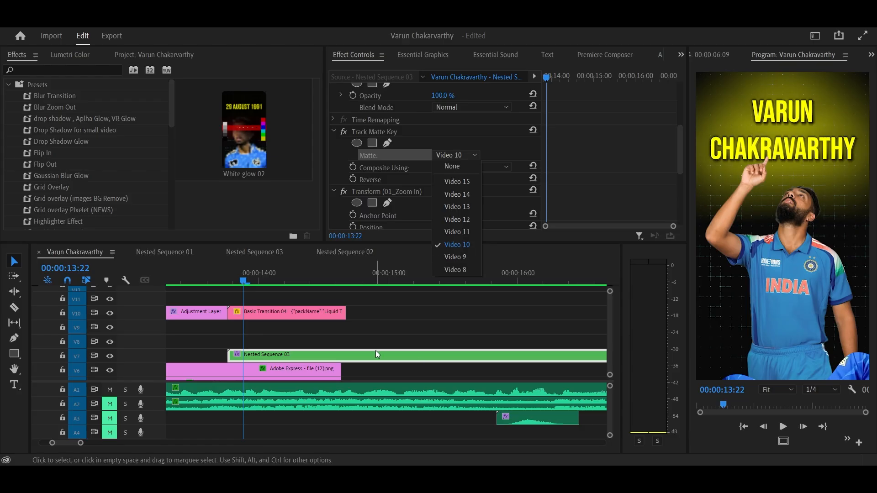
click(330, 357)
click(317, 359)
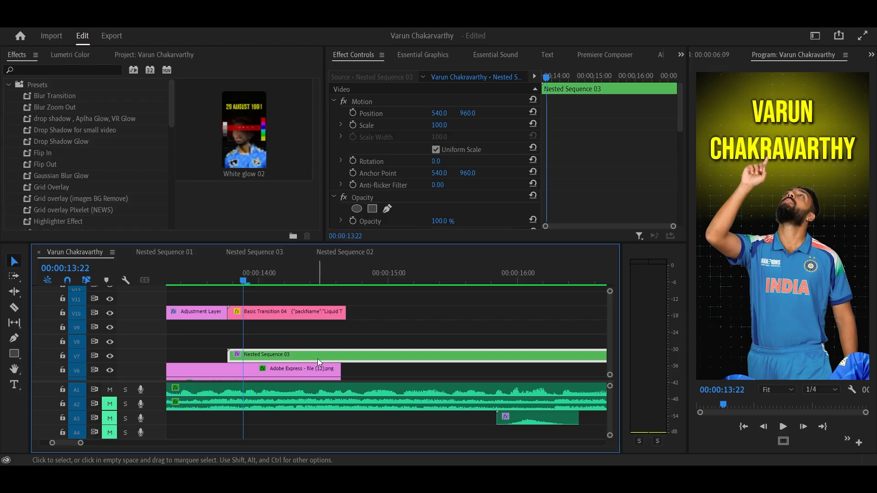
Step: Select the Basic Transition 04 clip on V10 and replay the liquid transition from 00:00:13:20
key(space)
click(222, 279)
click(272, 305)
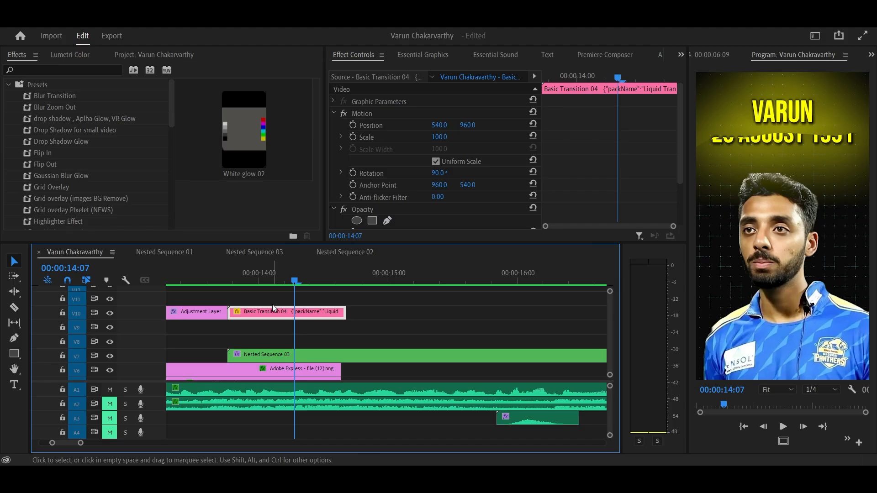
click(234, 273)
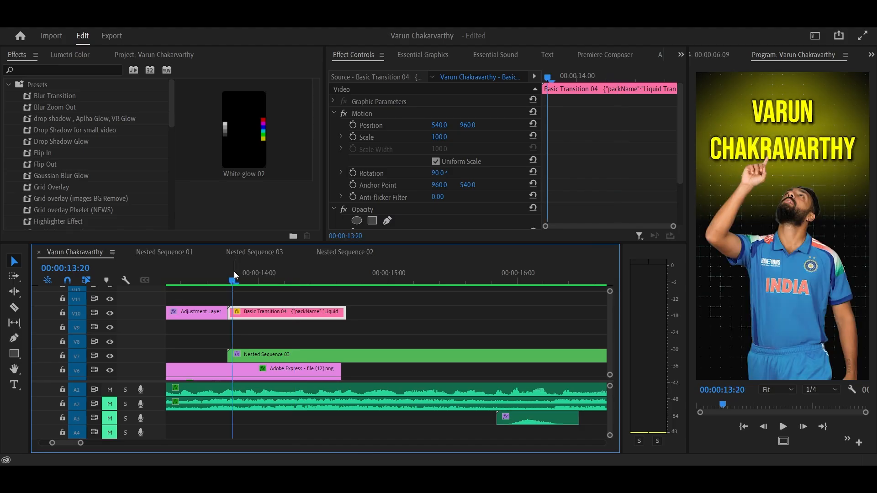
key(space)
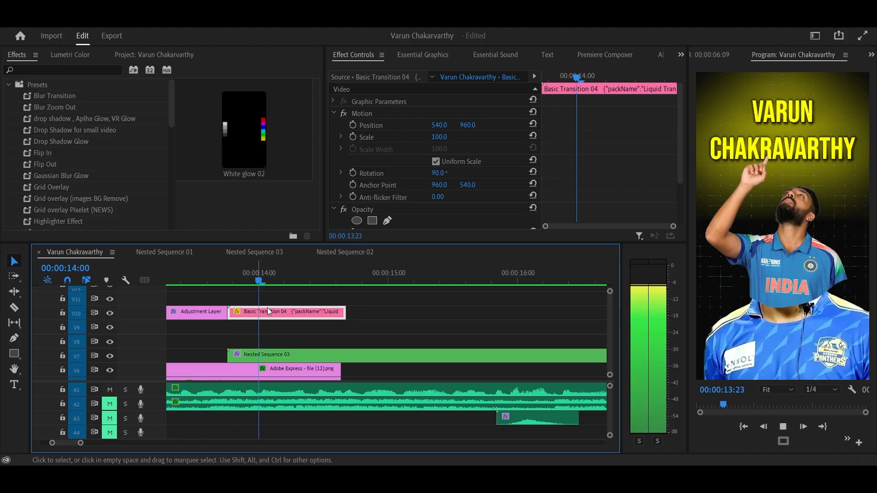
Step: Select the Nested Sequence 03 clip on V7, stop playback at 00:00:16:06, and show a longer stretch of the timeline
click(359, 355)
scroll(360, 342, down, 5)
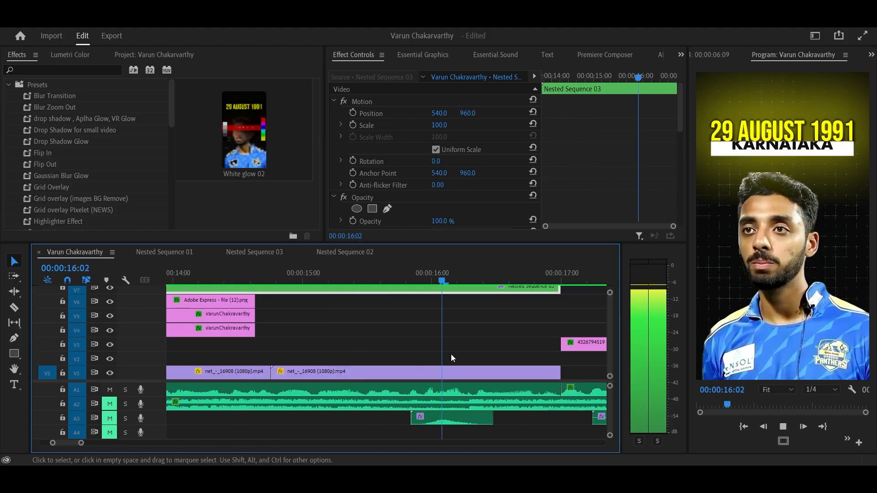
key(space)
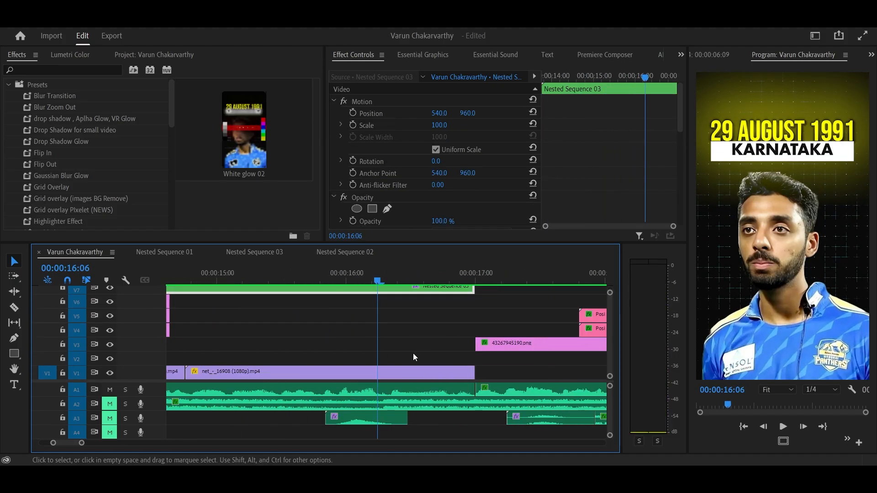
scroll(394, 349, up, 3)
key(minus)
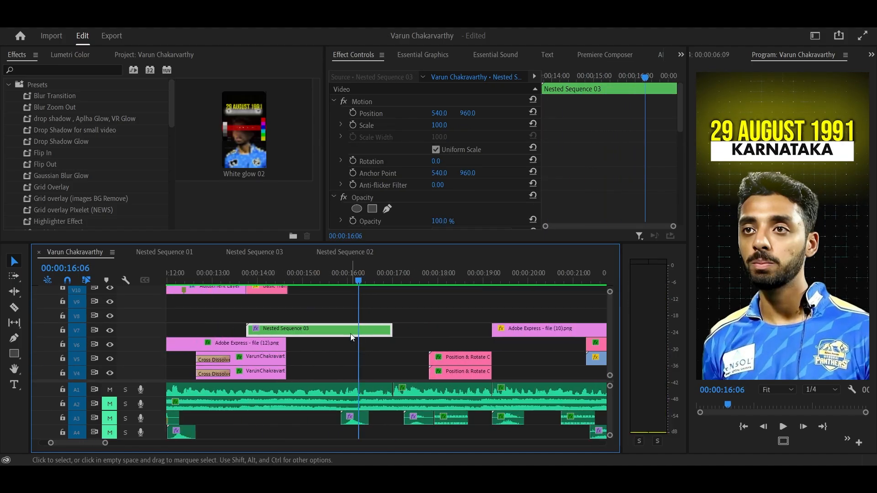
Step: Scrub through the Nested Sequence 03 clip and play its closing part into the following scene
click(300, 278)
drag(290, 283, 424, 282)
scroll(285, 281, up, 2)
key(equal)
scroll(446, 301, down, 3)
key(space)
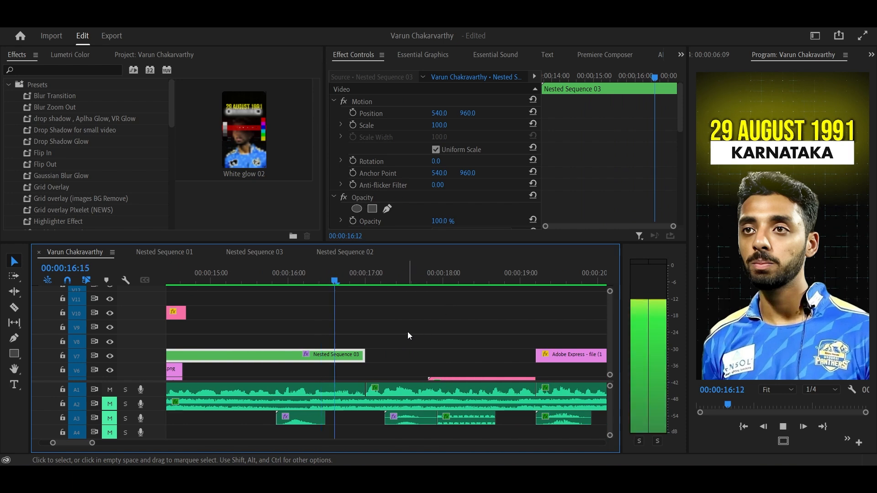
Step: Stop playback at 00:00:17:14 and open the 43267945190.png clip from V3 as source footage
key(space)
scroll(400, 334, down, 4)
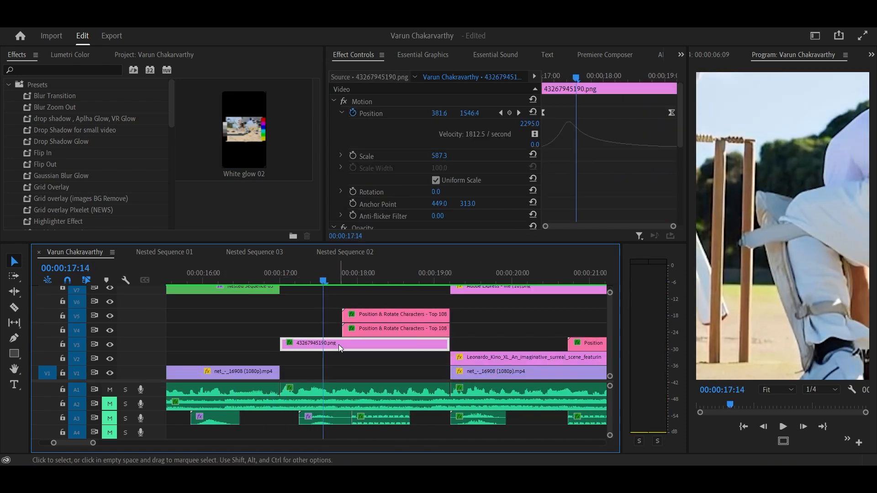
double_click(338, 344)
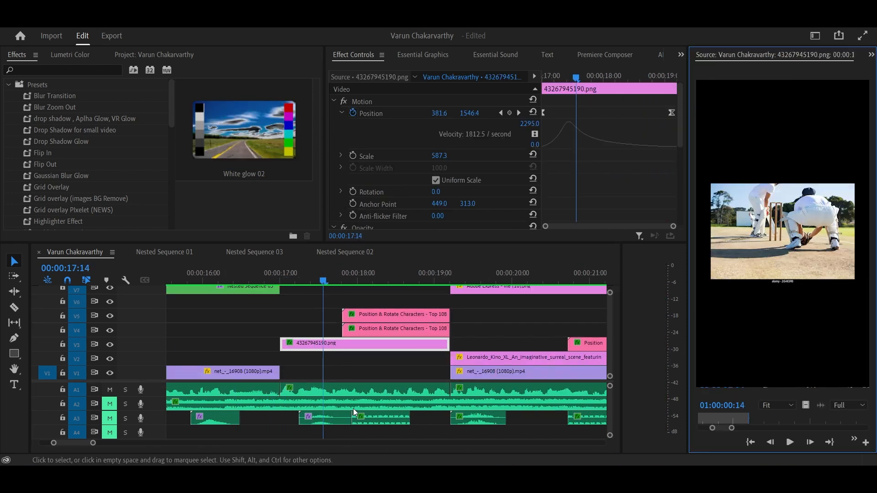
Step: Play the image's position animation from 00:00:17:00 to 00:00:18:16 and point out the two Position & Rotate Characters titles on V4 and V5
drag(300, 280, 329, 281)
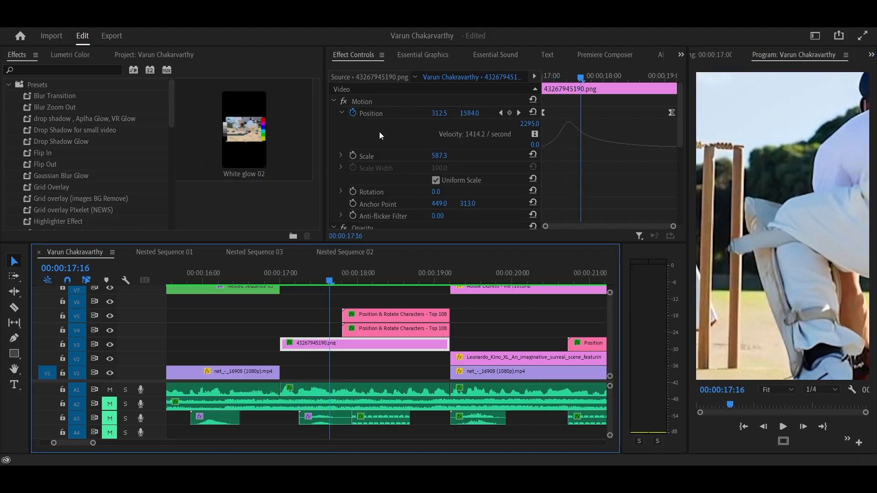
click(588, 79)
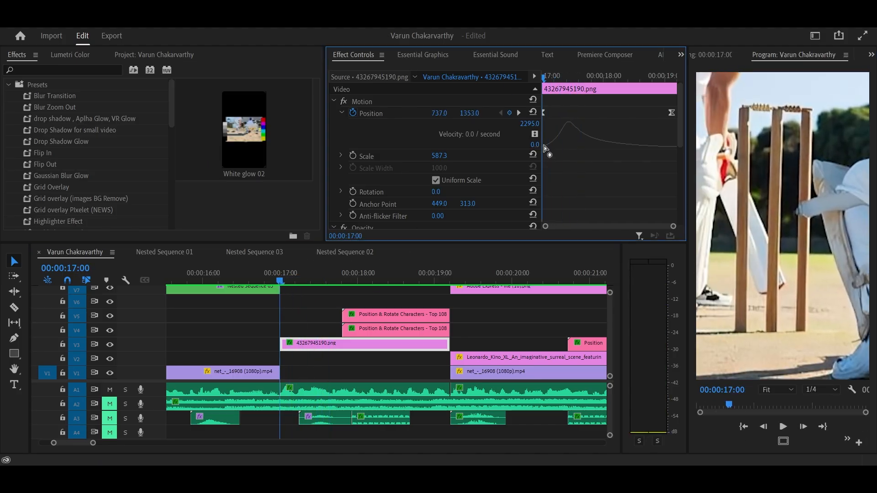
key(space)
key(space)
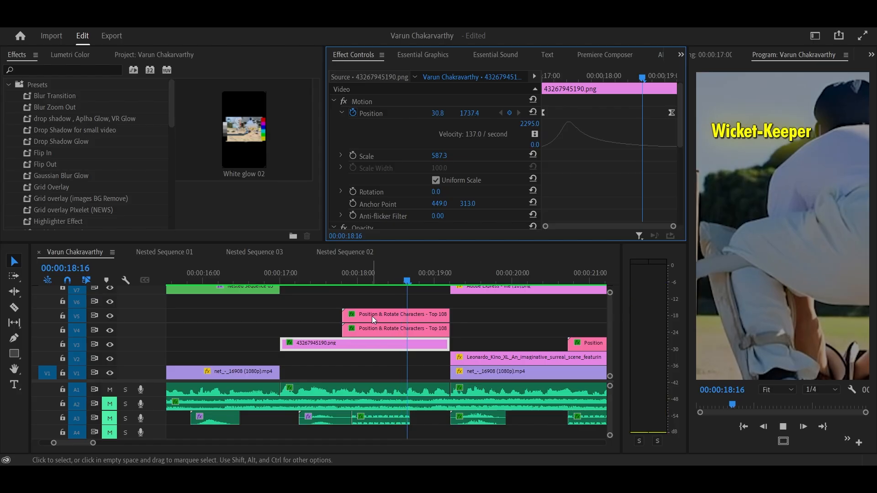
drag(448, 301, 472, 323)
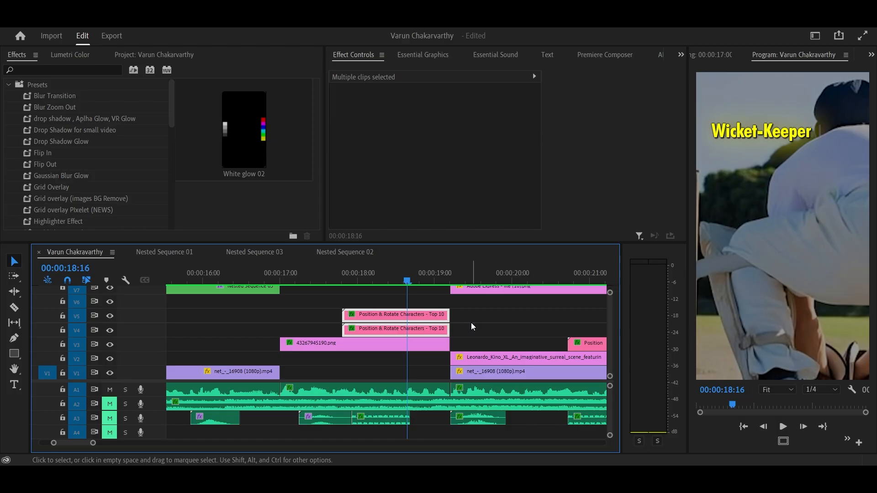
click(472, 324)
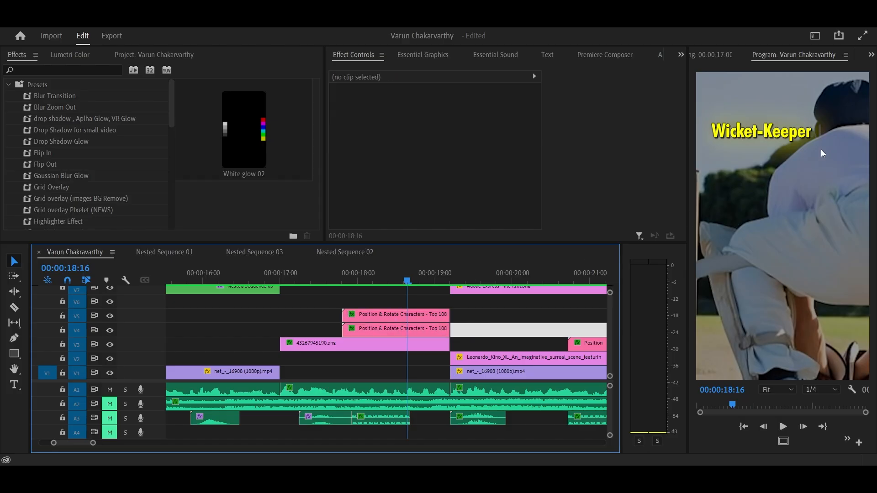
Step: Select the 43267945190.png clip on V3 and play from 00:00:18:16 into the following scene, stopping at 00:00:19:08
click(462, 312)
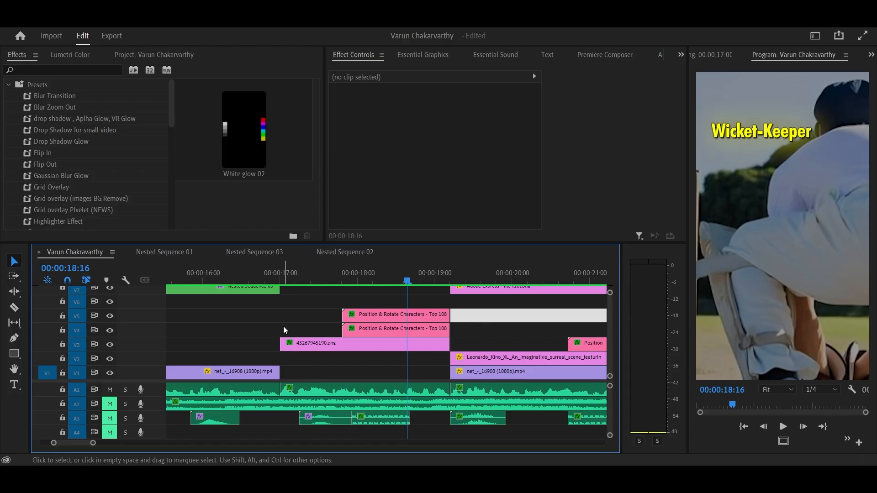
click(297, 344)
scroll(479, 363, down, 1)
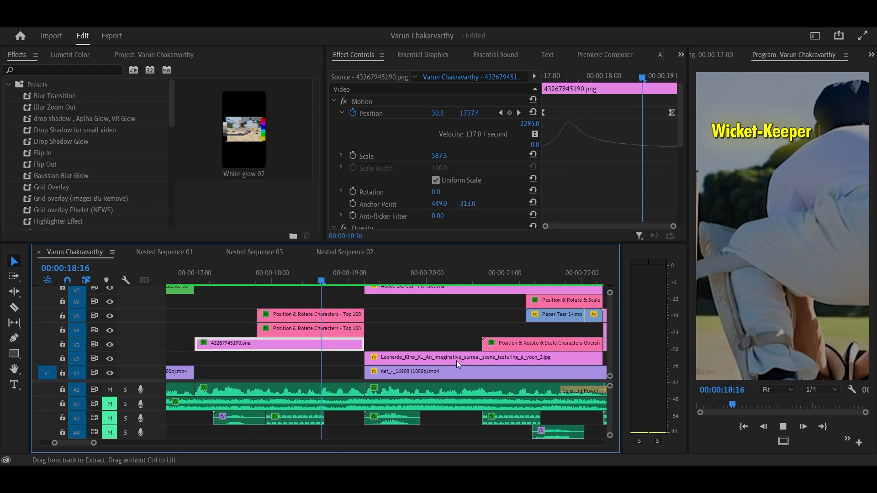
key(space)
key(space)
scroll(442, 359, down, 2)
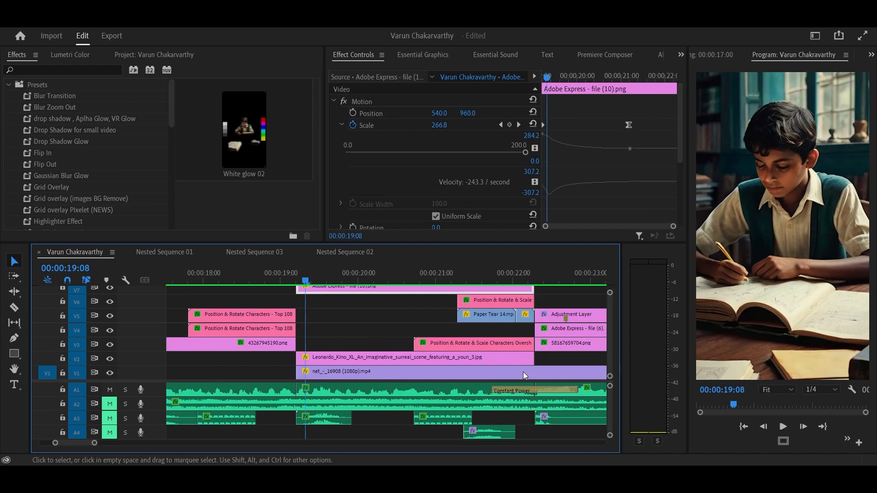
key(minus)
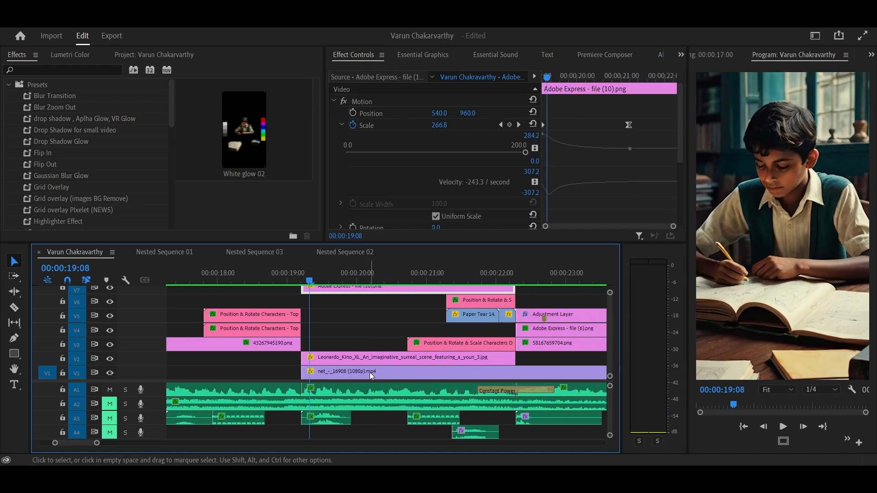
Step: Play the study-desk scene twice from 00:00:19:08, stop at 00:00:19:22, and select the Leonardo_Kino_XL background image on V2
scroll(369, 374, up, 1)
scroll(365, 373, down, 2)
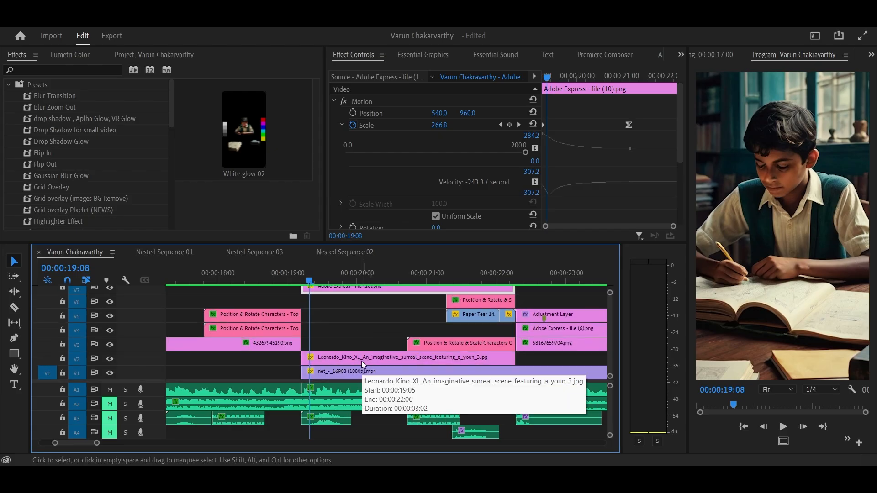
key(space)
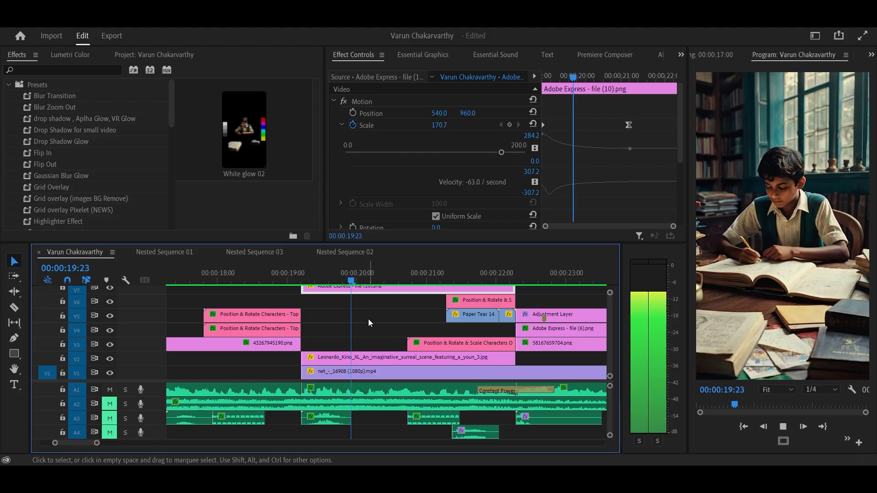
drag(340, 274, 310, 292)
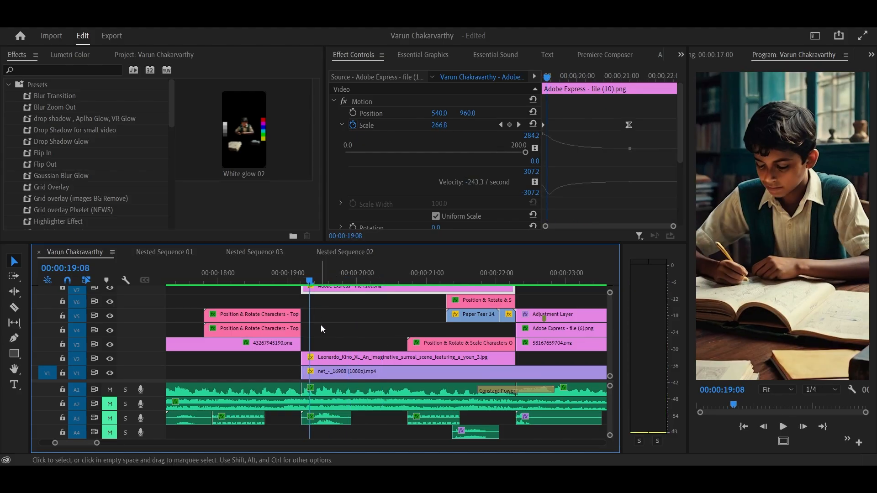
key(space)
key(space)
click(355, 358)
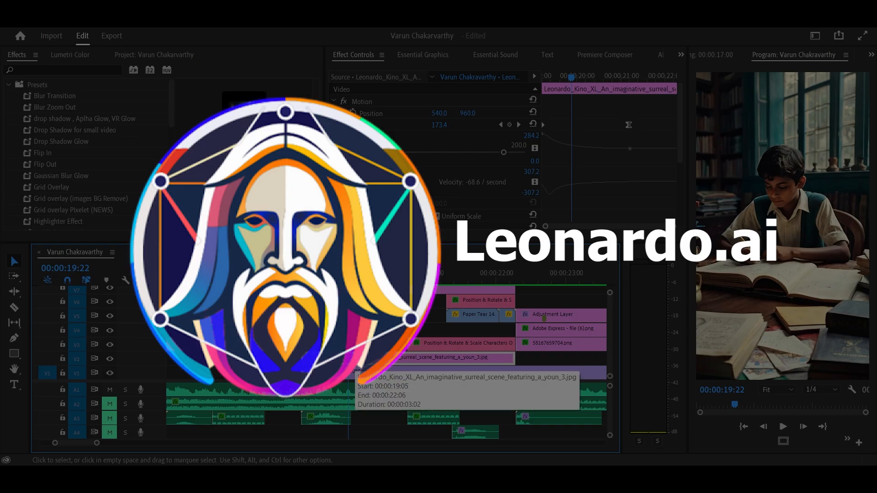
Step: Select the Adobe Express - file (10).png clip on V7, and hide and reshow track V2 to isolate the cutout
scroll(389, 334, up, 2)
scroll(358, 348, up, 1)
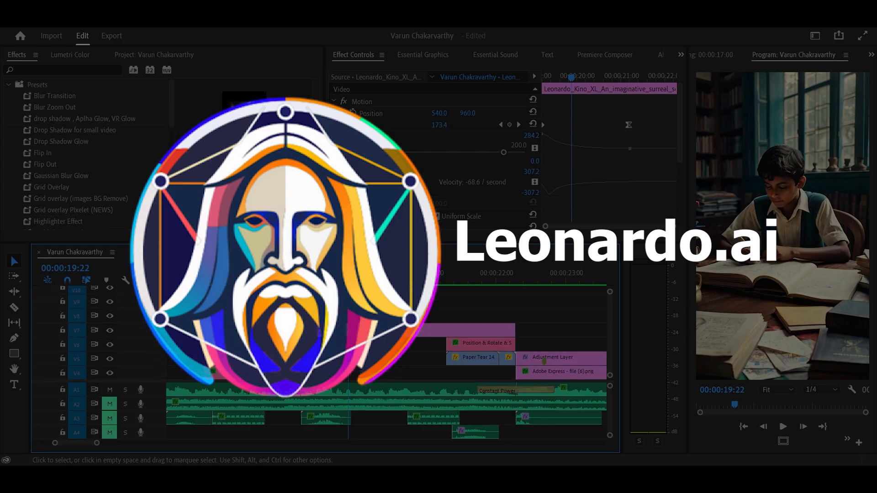
scroll(358, 347, up, 2)
scroll(325, 337, up, 1)
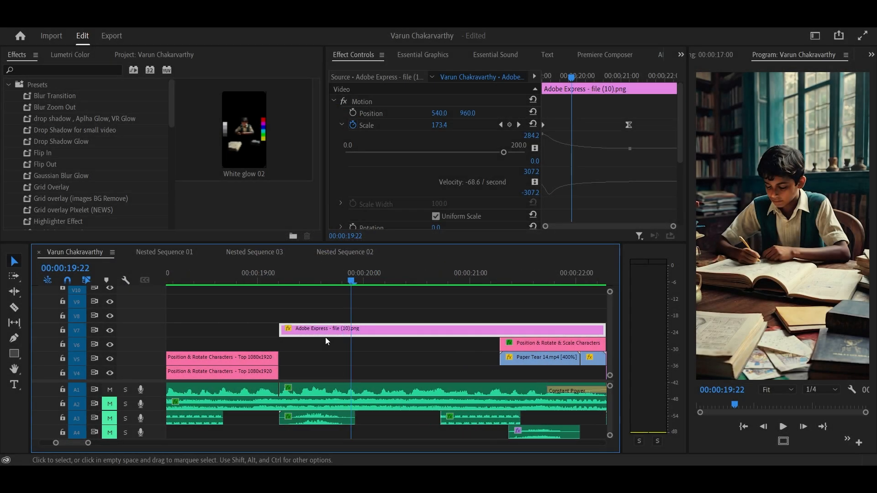
click(298, 329)
scroll(328, 367, down, 2)
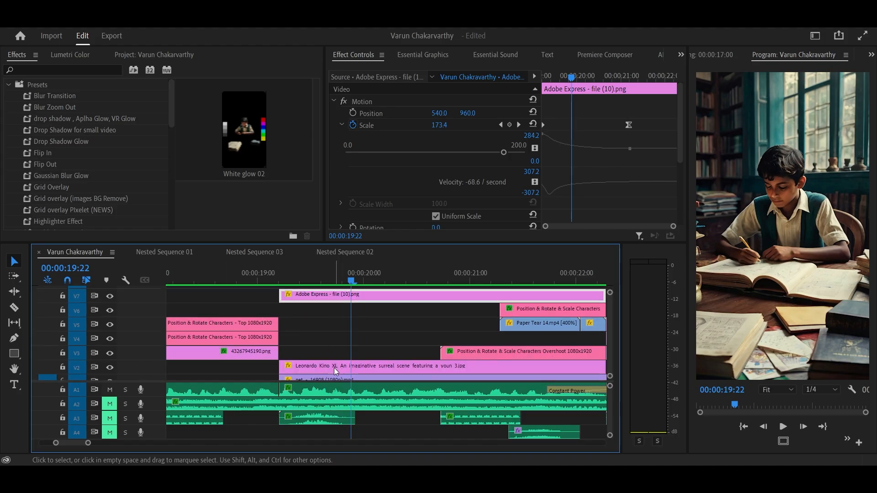
click(110, 368)
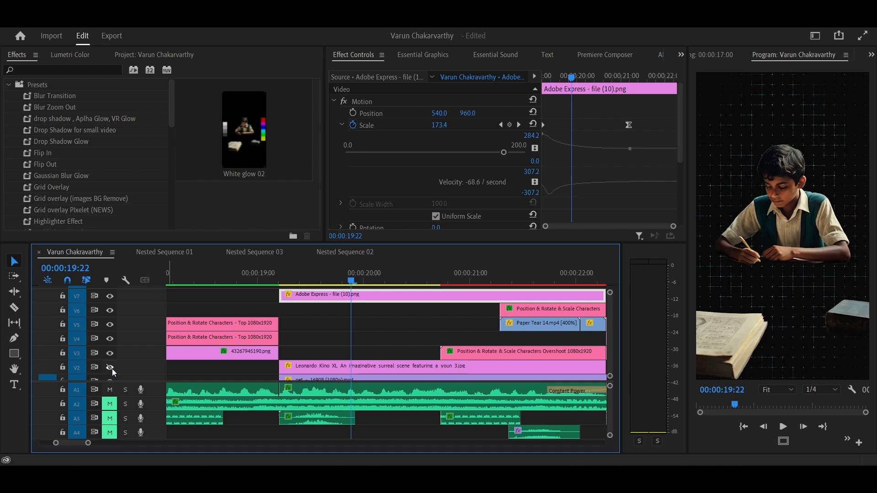
click(110, 368)
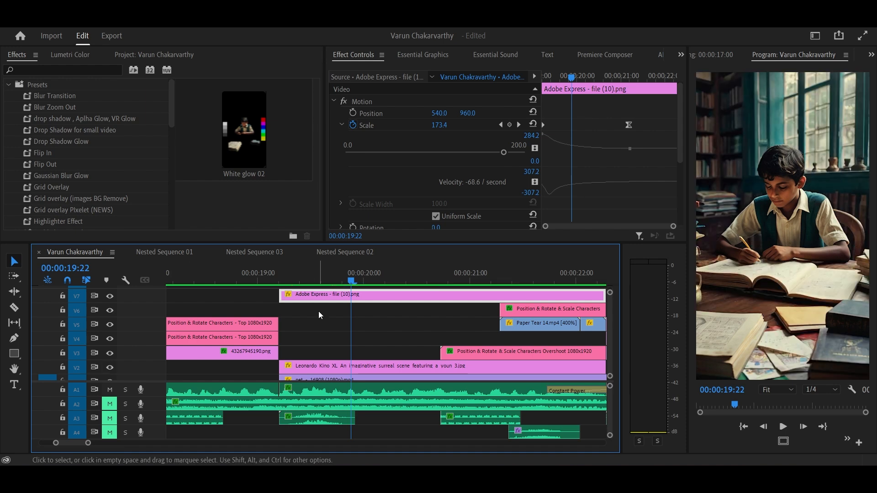
Step: Replay the scale animation of the Adobe Express - file (10).png clip from its beginning, stop at 00:00:19:21, and reselect the clip
scroll(437, 326, right, 2)
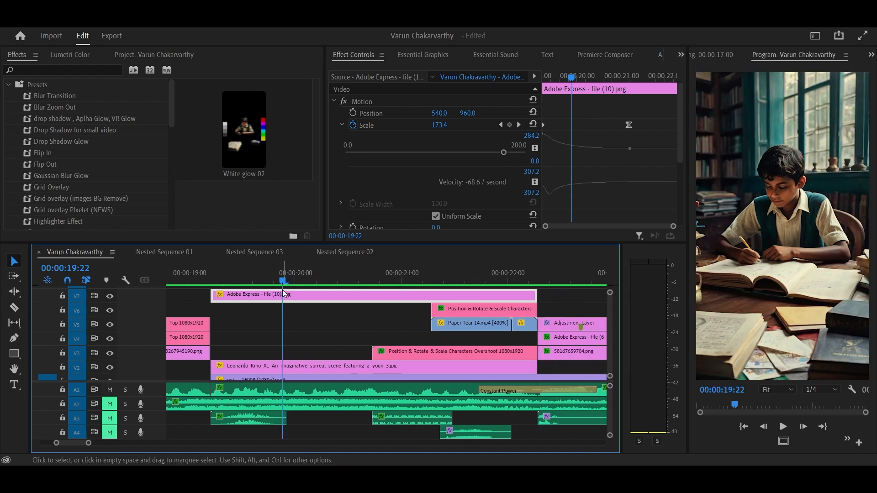
drag(572, 78, 482, 89)
key(space)
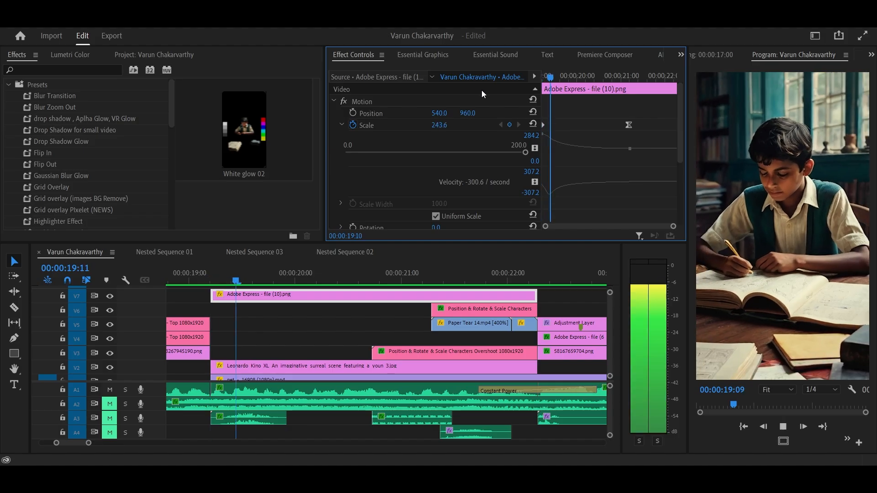
click(208, 280)
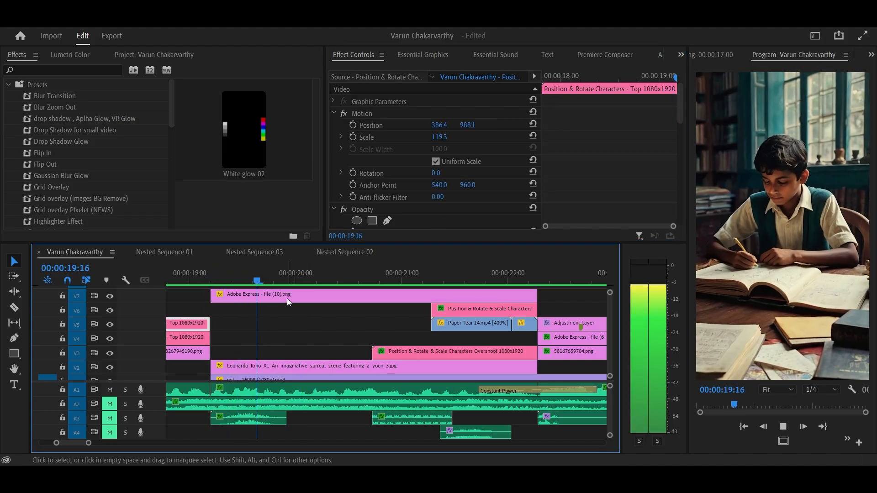
click(296, 297)
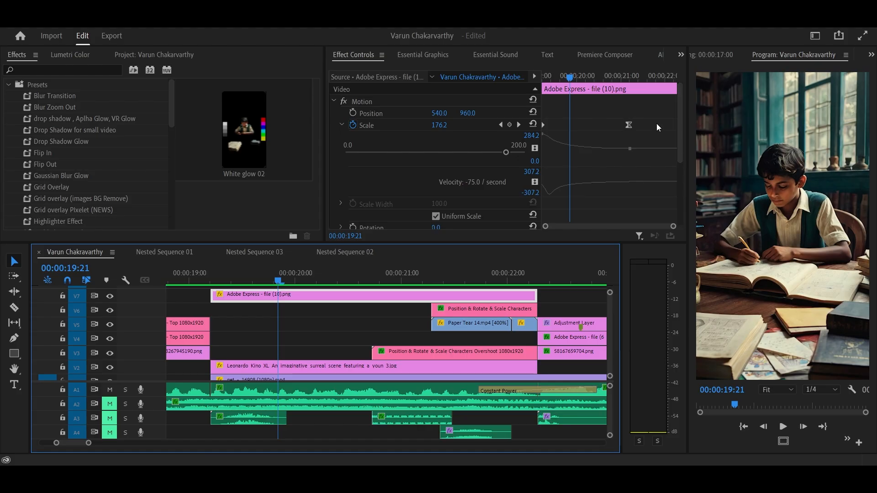
Step: Play on to 00:00:21:07, select the Position & Rotate & Scale Characters Overshoot title on V3, and move the playhead to 00:00:21:06
key(space)
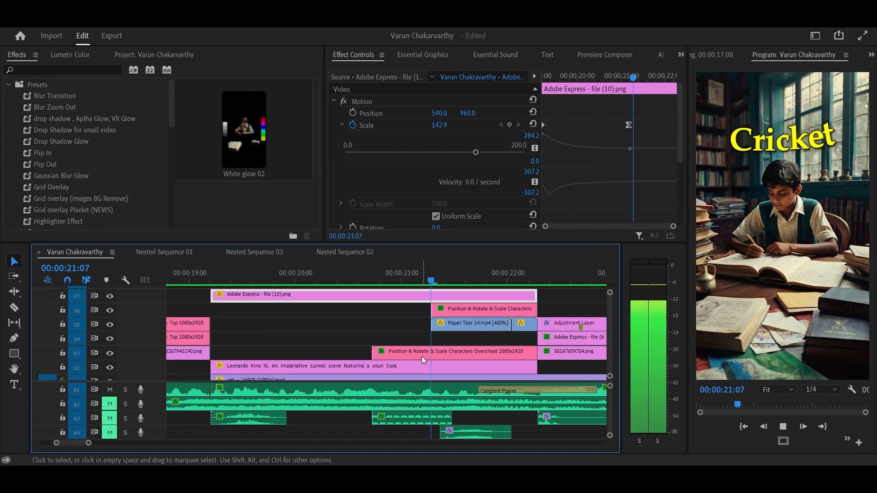
scroll(423, 357, up, 3)
click(423, 357)
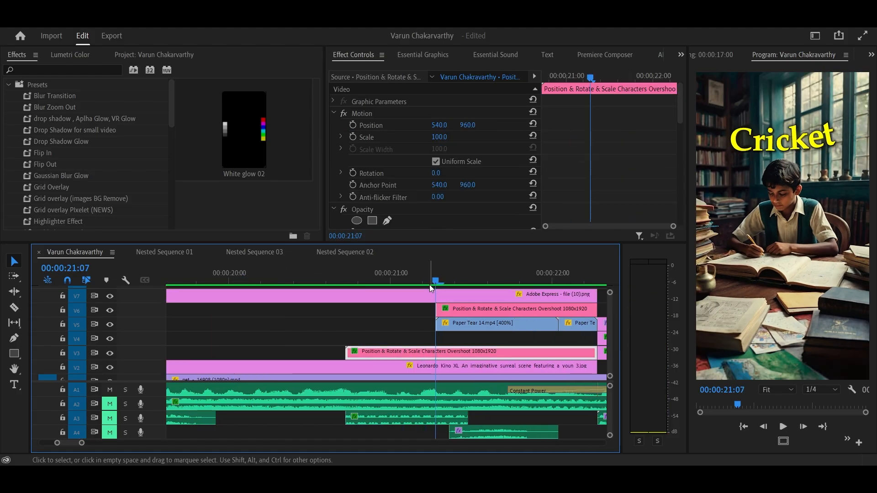
click(429, 282)
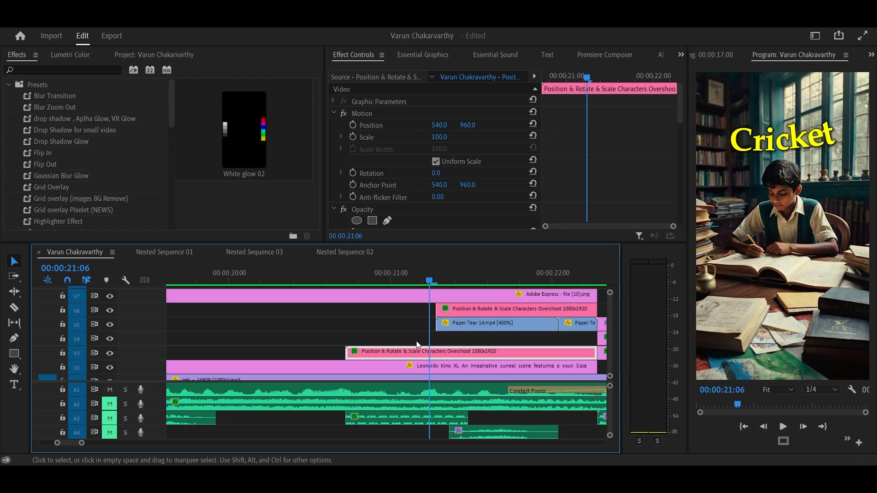
Step: Browse the Starter Pack's Text Presets in an enlarged Premiere Composer view, and restore the normal workspace layout
click(425, 320)
double_click(589, 54)
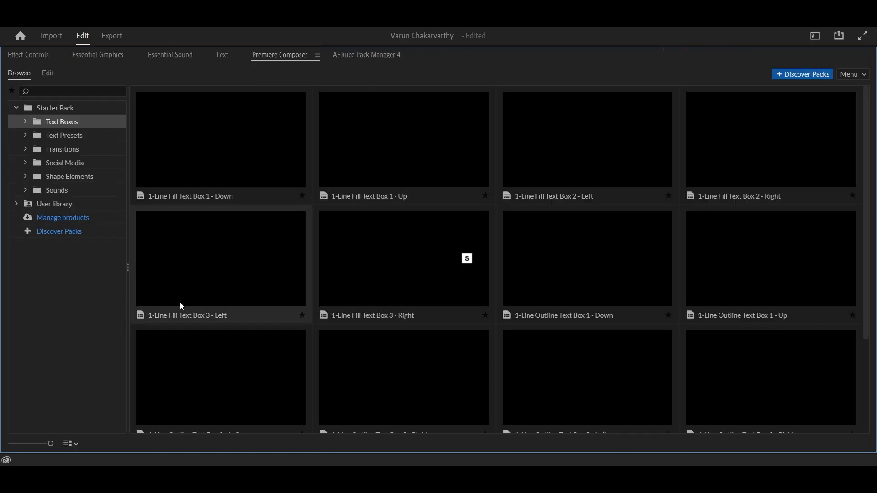
scroll(180, 302, down, 2)
click(81, 135)
scroll(464, 317, down, 1)
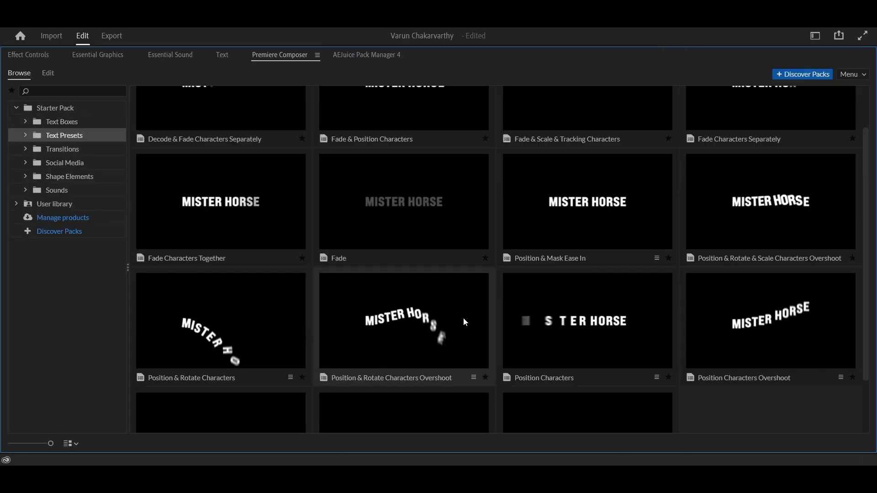
scroll(745, 365, down, 1)
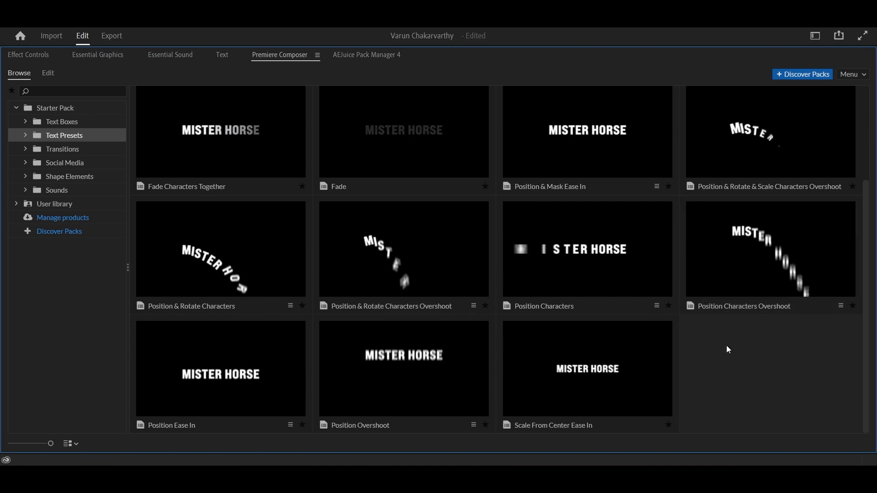
key(grave)
Step: Play the sequence from 00:00:21:06 through the paper-tear title change and stop at 00:00:21:23
drag(376, 274, 429, 362)
scroll(440, 357, down, 1)
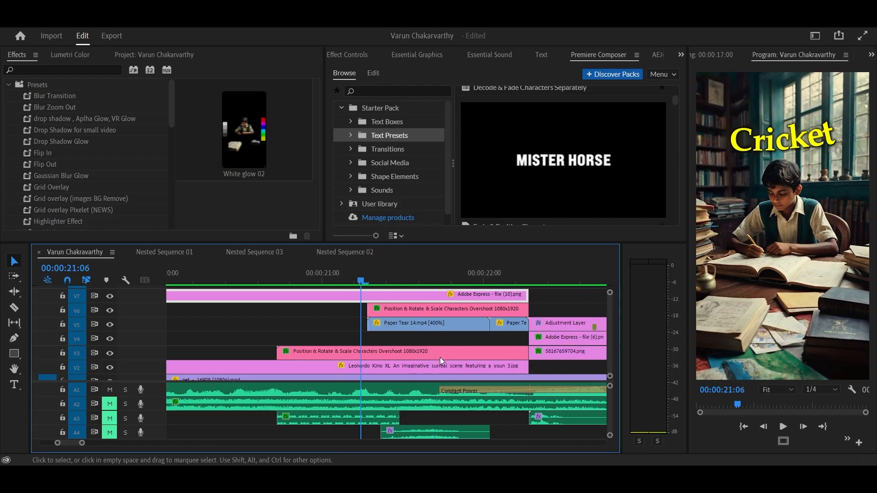
scroll(440, 357, down, 1)
scroll(440, 357, down, 1)
key(space)
key(space)
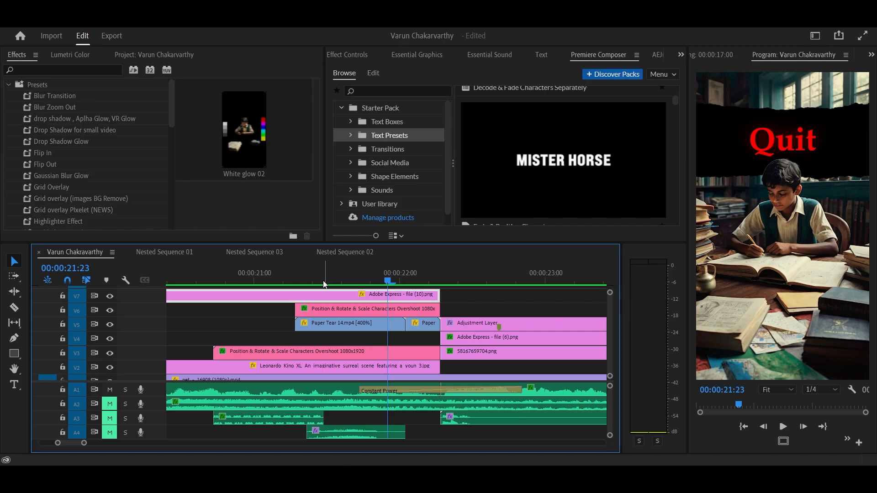
Step: Open the Paper Tear 14.mp4 clip from V5 as source footage and scrub through its tear animation
double_click(334, 328)
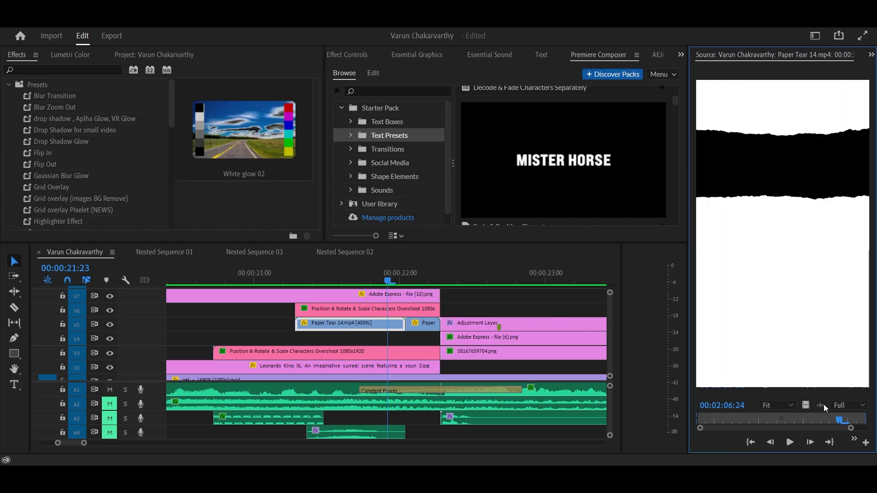
drag(725, 419, 685, 423)
key(space)
drag(763, 426, 721, 417)
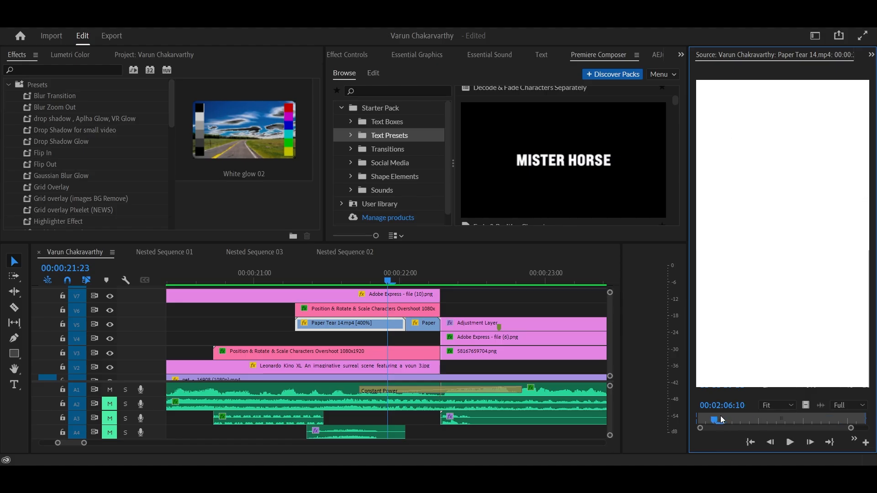
Step: Play the paper-tear transition in the sequence from the start of the Paper Tear 14.mp4 clip
click(297, 275)
key(space)
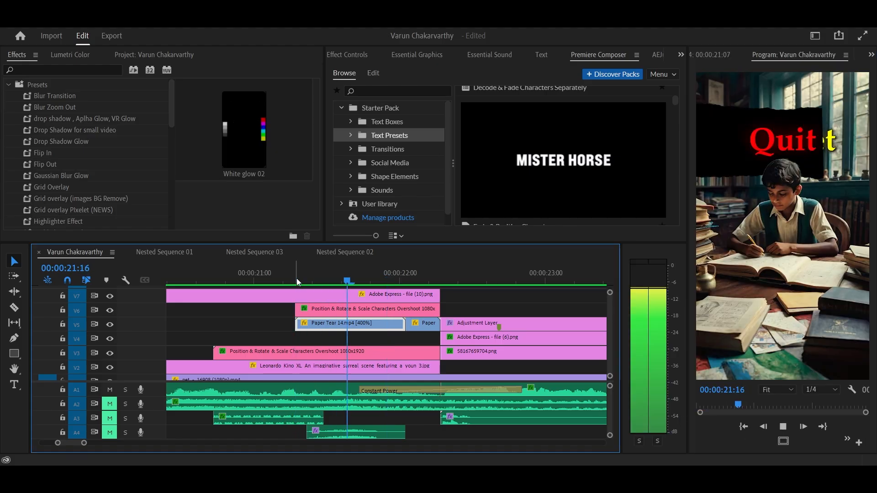
Step: Play back the paper tear transition that replaces the Cricket text with Quit, starting again from 00:00:21:11
key(space)
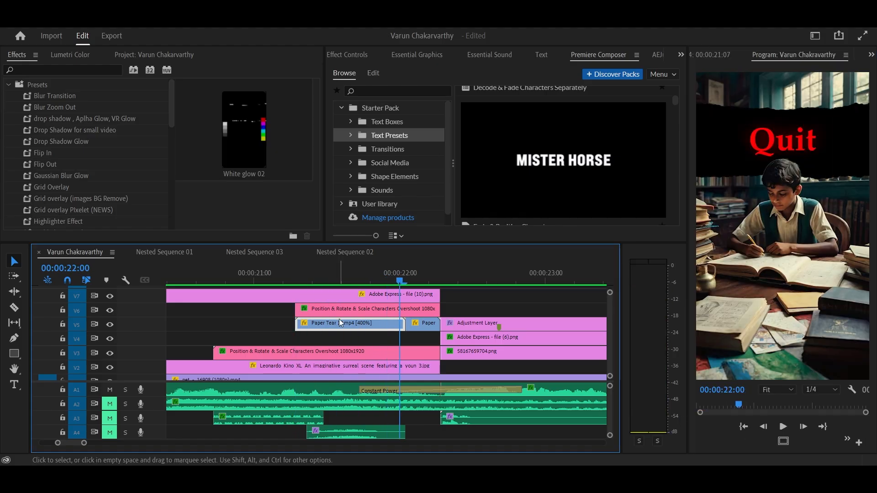
scroll(341, 325, up, 2)
click(320, 281)
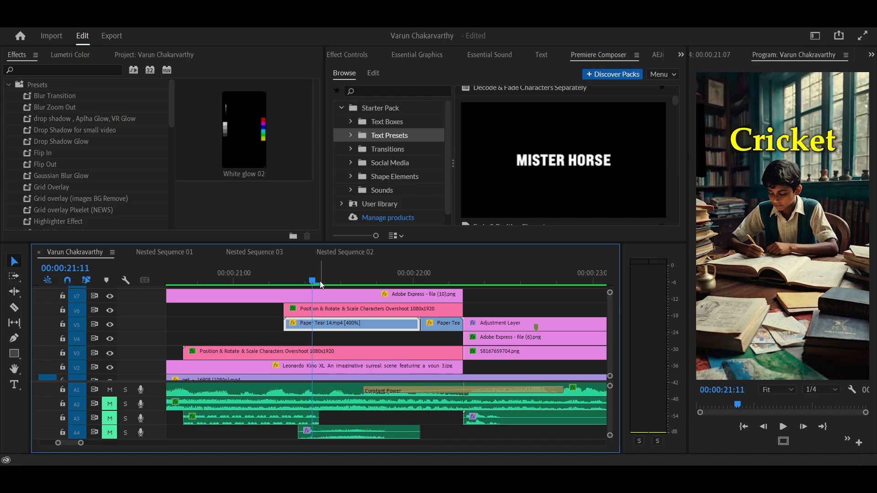
key(space)
key(space)
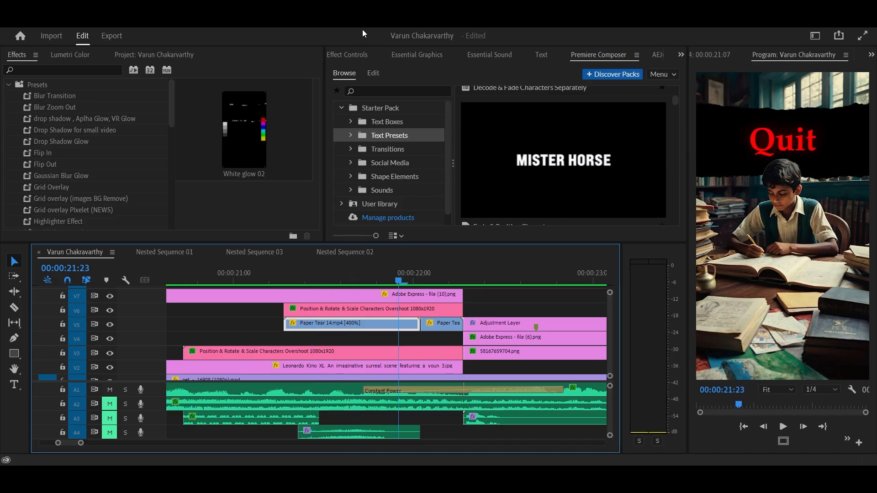
Step: Review the Paper Tear 14.mp4 clip's effect settings down to its opacity blend mode
click(354, 55)
scroll(399, 147, down, 2)
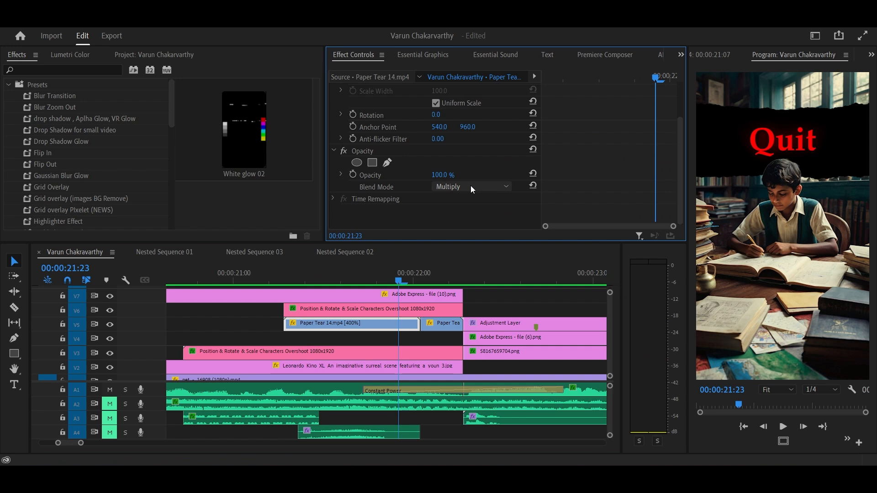
key(equal)
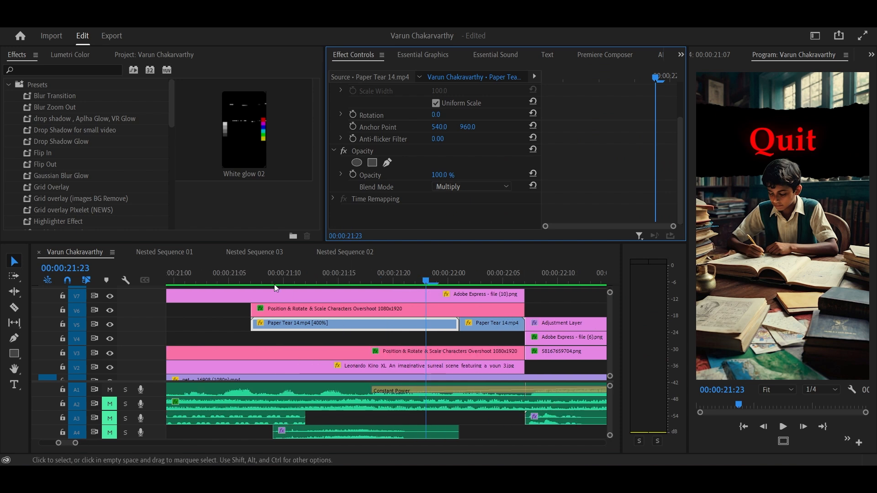
Step: Preview the paper tear from 00:00:21:08 with track V6 hidden, restore the track's visibility, and return to 00:00:21:13
click(110, 311)
click(259, 273)
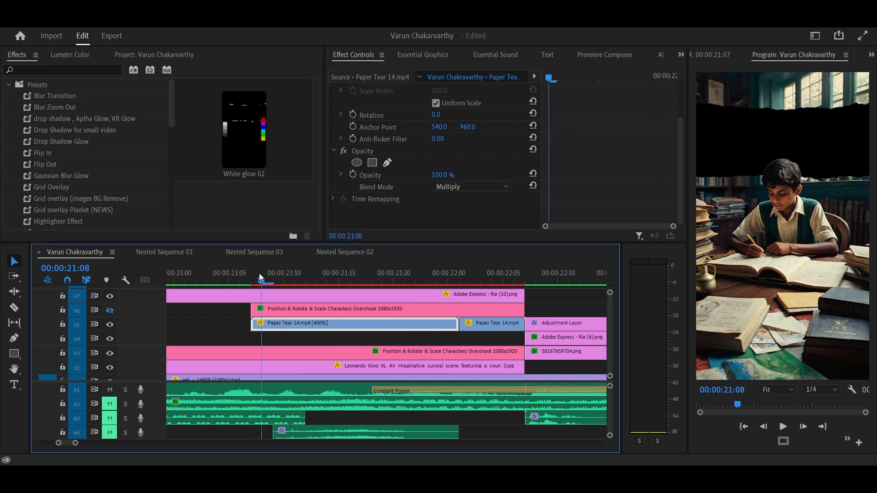
key(space)
key(space)
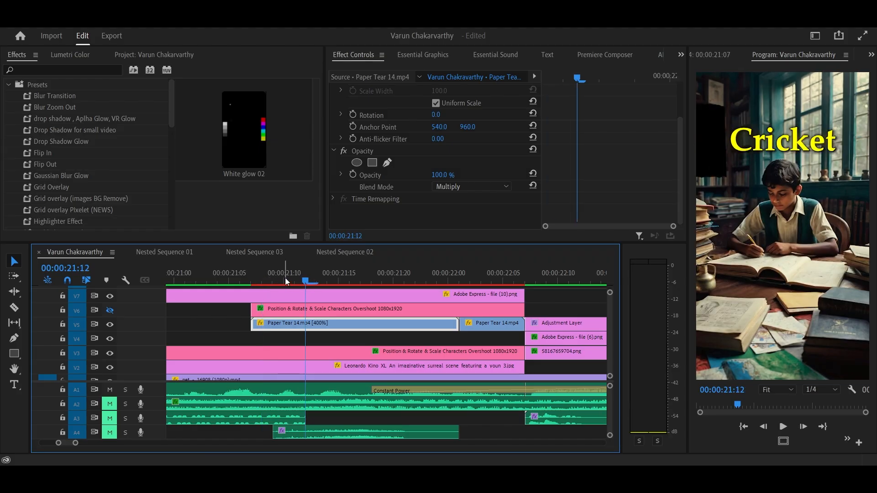
key(Return)
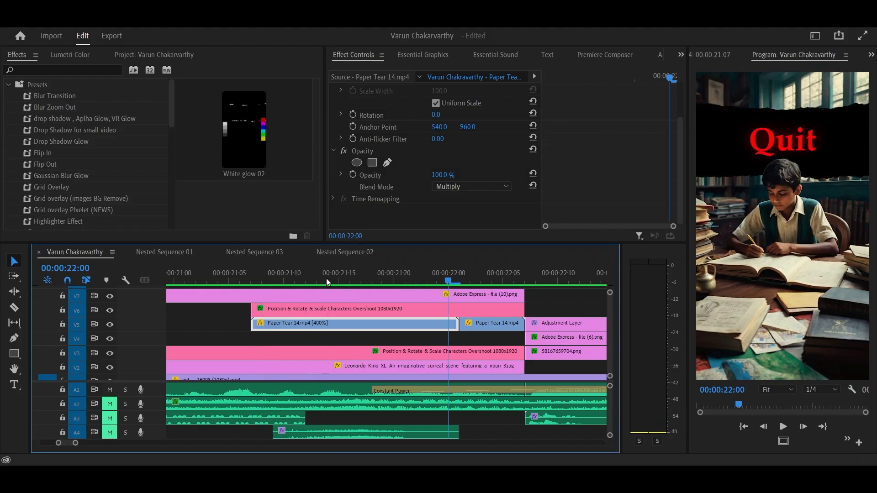
drag(339, 278, 319, 280)
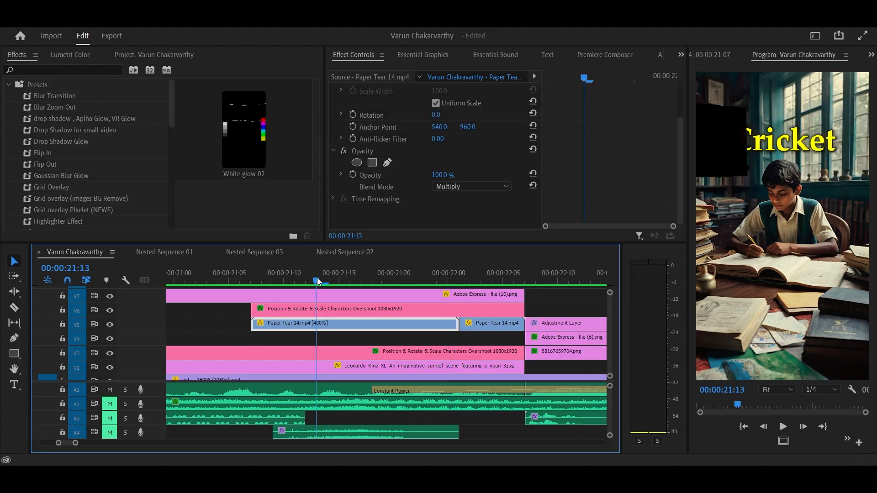
Step: Inspect the V6 text clip's mask path keyframes at 00:00:21:11 and select its opacity mask to show the outline
click(339, 309)
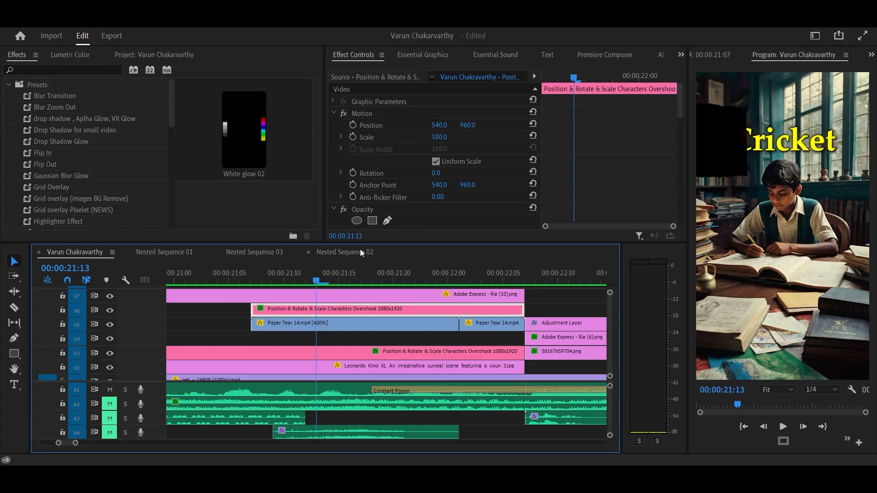
key(grave)
click(336, 77)
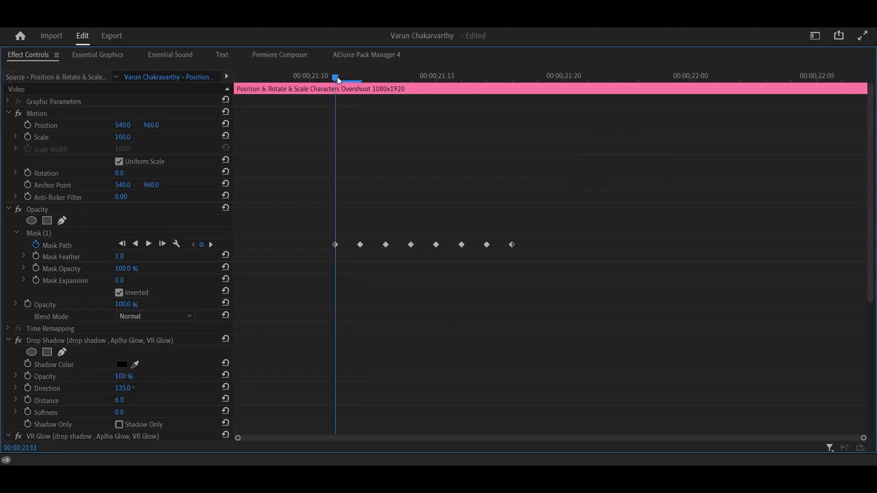
key(grave)
scroll(461, 166, down, 5)
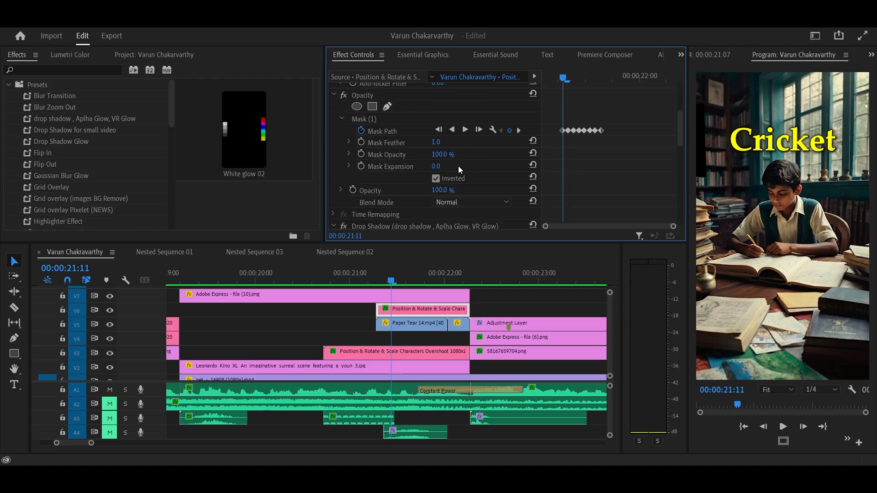
click(363, 120)
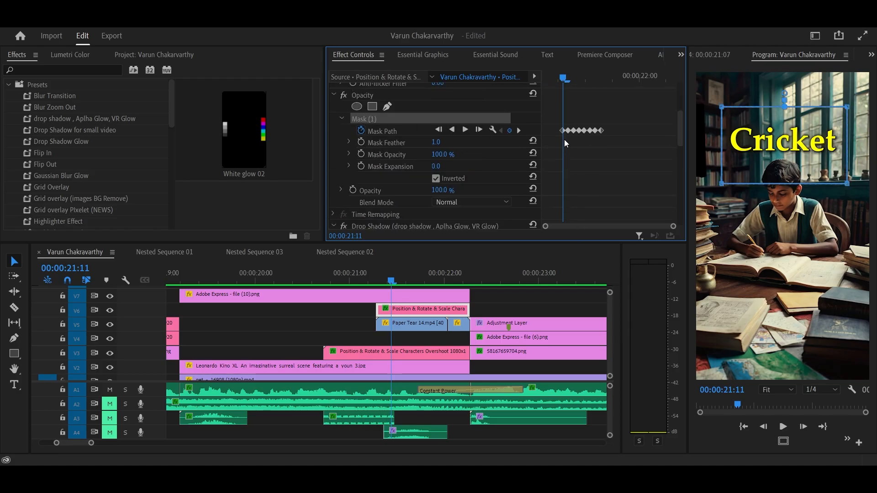
Step: Advance frame by frame from 00:00:21:11 to 00:00:21:24 to examine how the text mask follows the tearing paper
drag(563, 81, 559, 73)
key(Right)
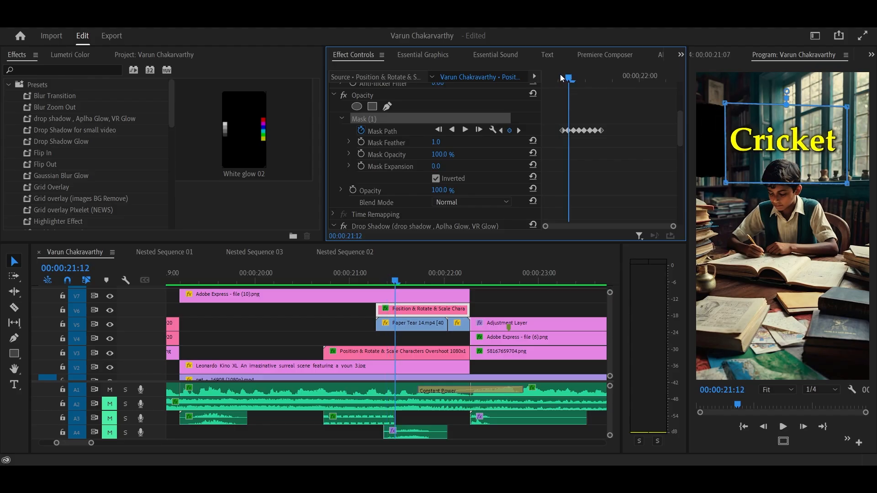
key(Right)
key(Right)
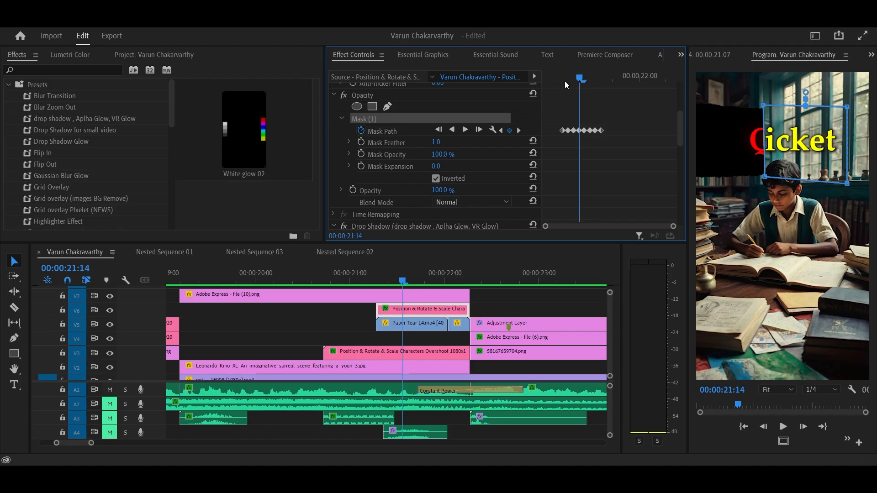
key(Right)
key(Right)
key(Right)
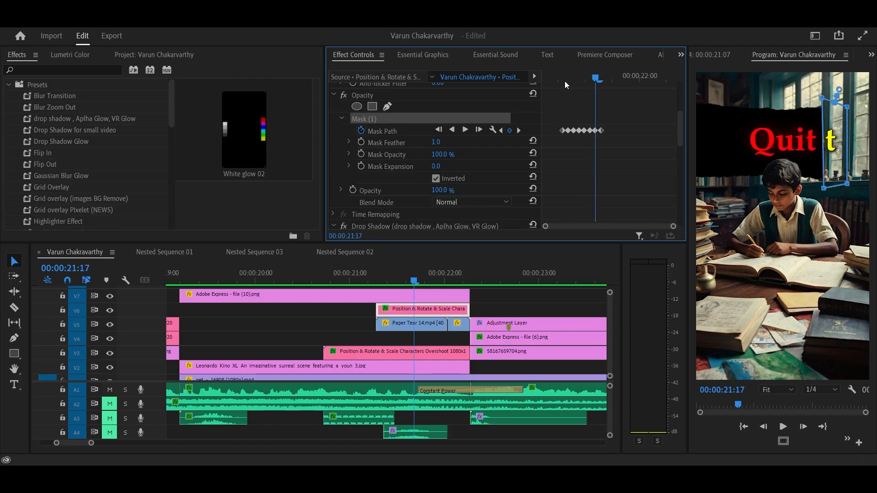
key(Right)
key(Right)
key(Right)
key(Right)
key(Right)
key(Right)
key(Right)
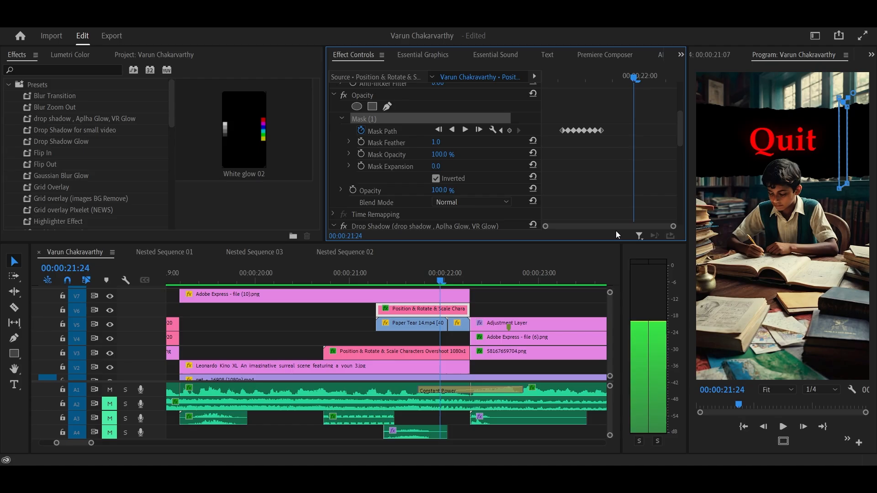
Step: Step back and forth across the cut into the adjustment layer, stopping at its first frame, 00:00:22:07
key(Right)
key(Right)
key(Right)
key(Right)
key(Right)
key(Right)
key(Right)
key(Right)
key(Right)
click(484, 324)
scroll(476, 323, down, 5)
key(Left)
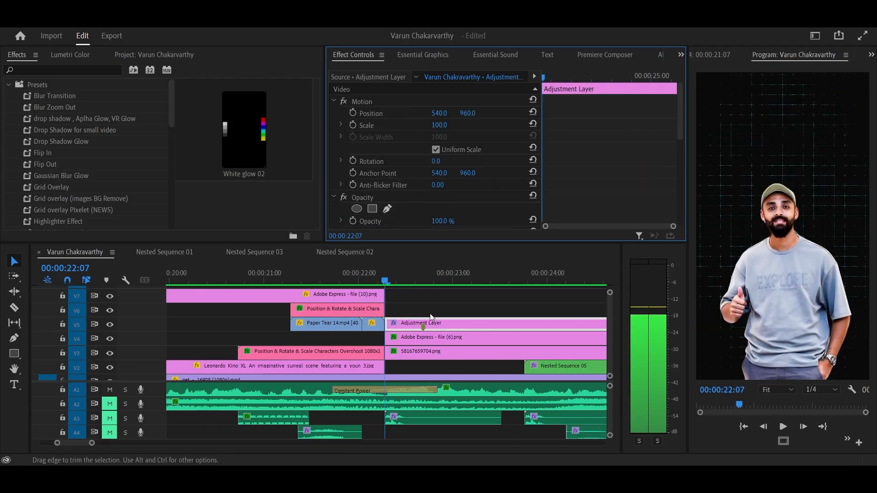
key(Right)
key(Right)
key(Right)
key(Right)
key(Left)
key(Left)
key(Left)
key(Left)
key(Left)
key(Left)
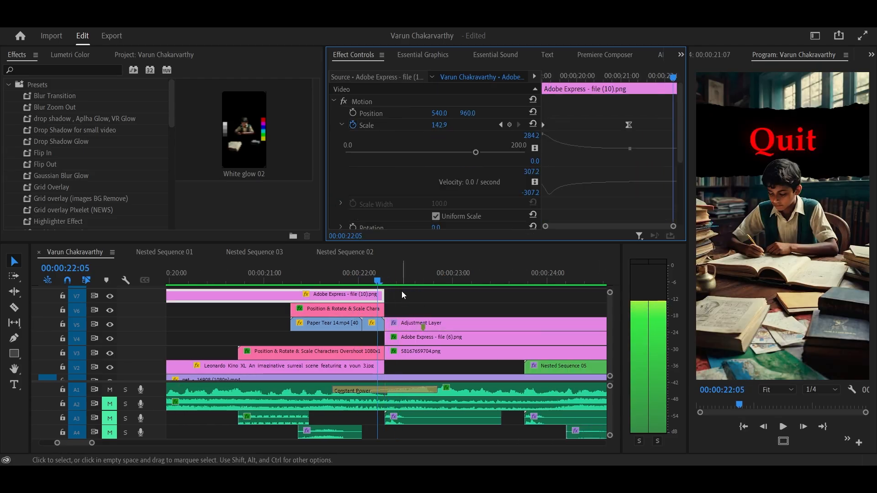
key(Right)
key(Right)
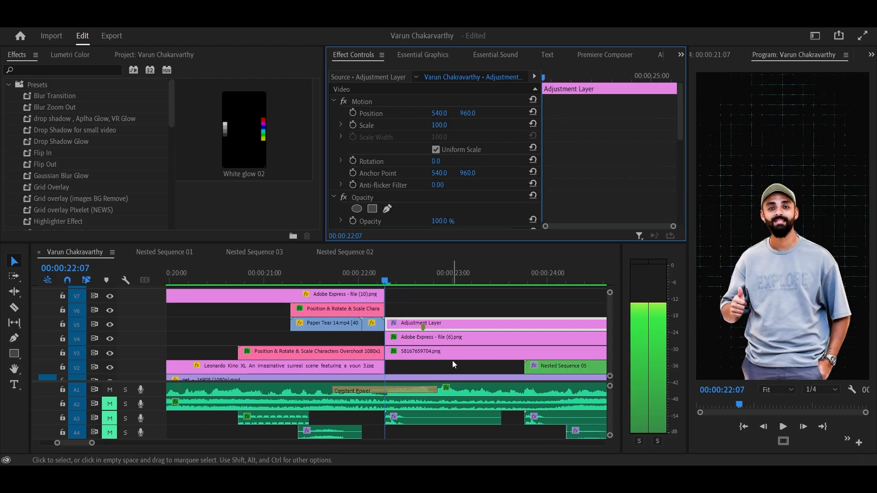
Step: Advance frame by frame to 00:00:22:22 to examine the circular logo's entrance behind the man
key(Right)
key(Right)
key(Right)
key(Right)
key(Right)
key(Right)
key(Right)
key(Right)
key(Right)
key(Right)
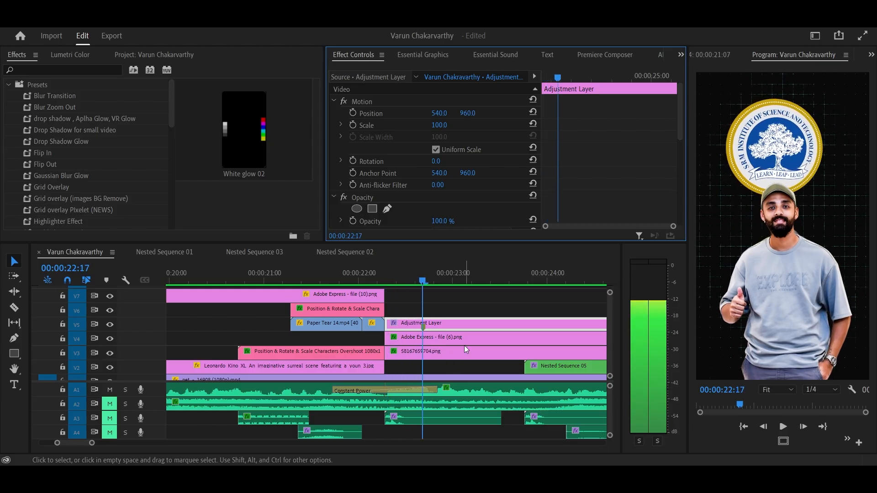
key(Right)
key(Right)
key(Right)
key(Right)
key(Right)
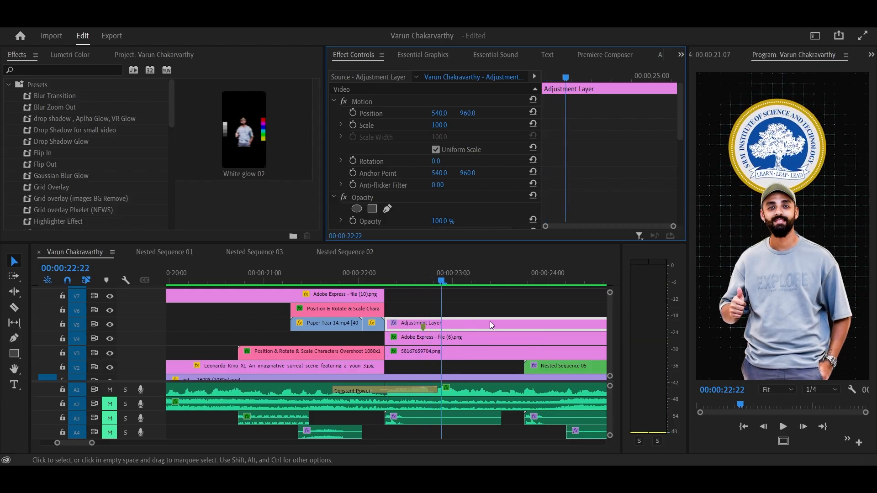
Step: Select the Adobe Express - file (6).png clip and review its Transform zoom-in effect settings in an enlarged view
click(497, 305)
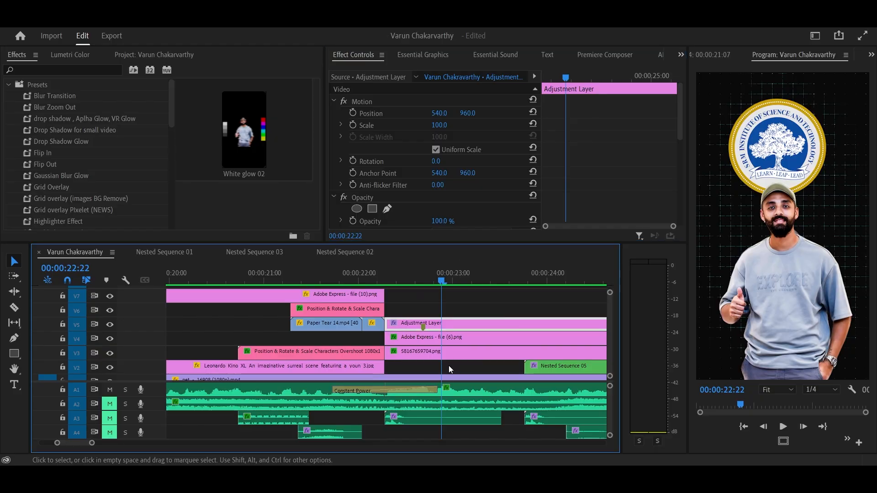
click(443, 342)
scroll(426, 201, down, 8)
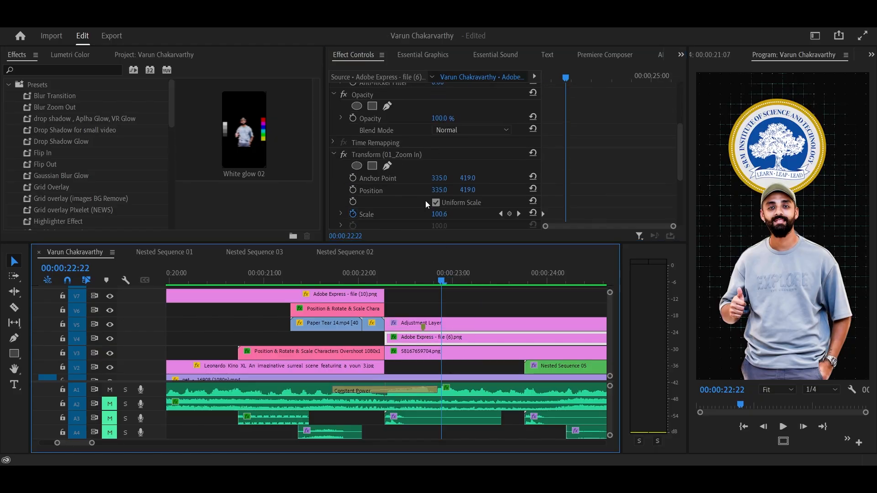
key(grave)
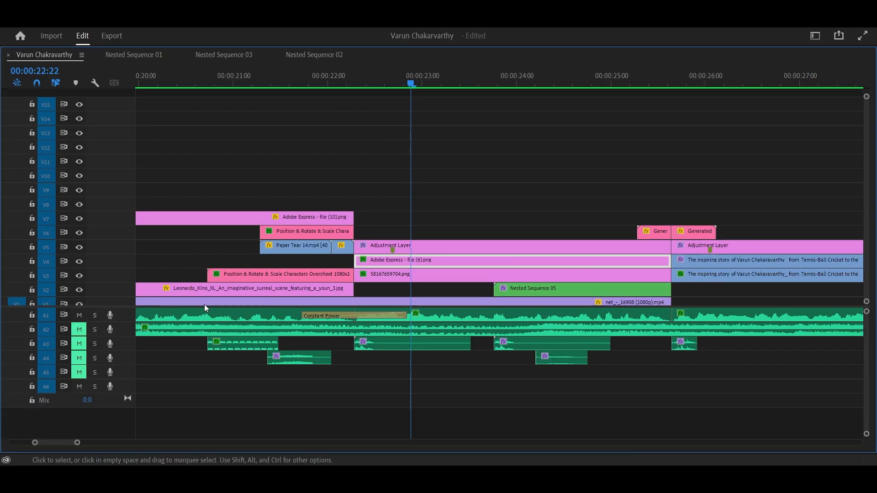
key(grave)
key(grave)
key(grave)
key(grave)
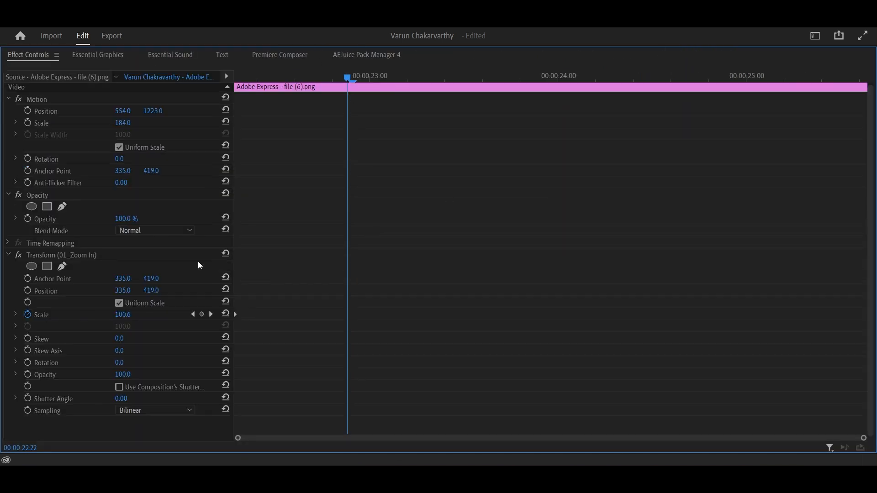
key(grave)
Step: Select the logo image clip on track V3 and review its Basic 3D effect with the Swivel keyframes
click(468, 351)
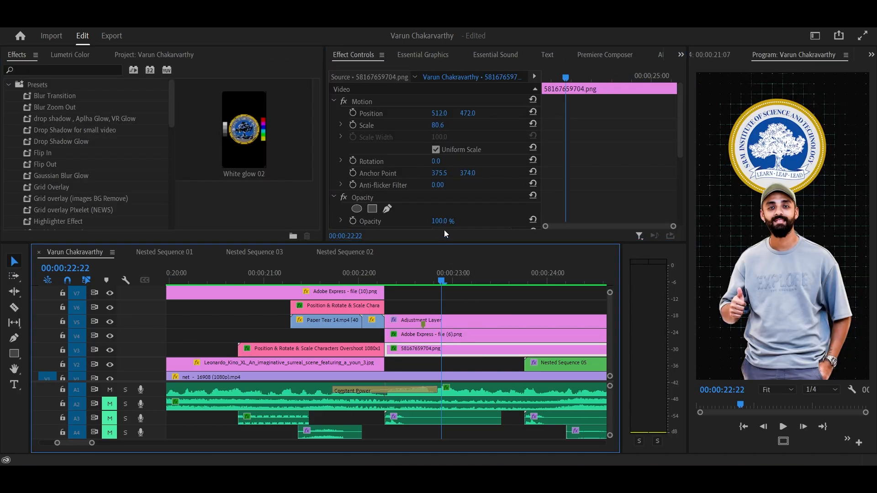
scroll(444, 192, down, 3)
key(grave)
key(grave)
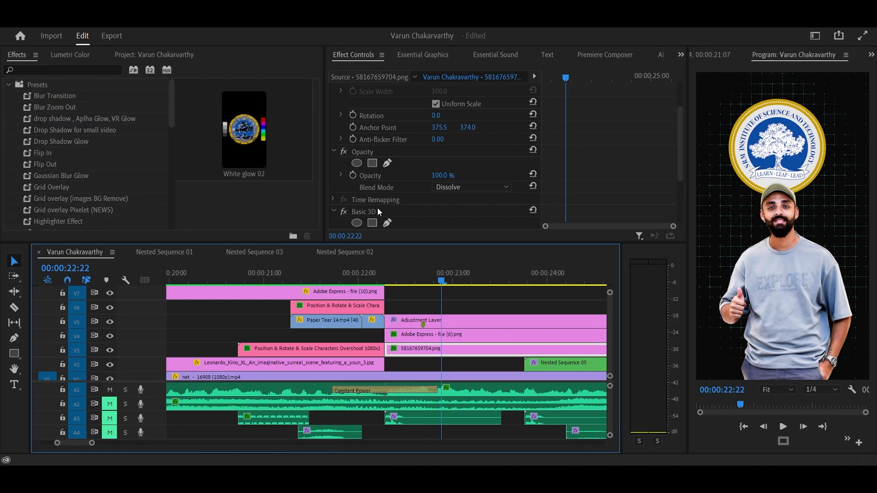
key(grave)
key(grave)
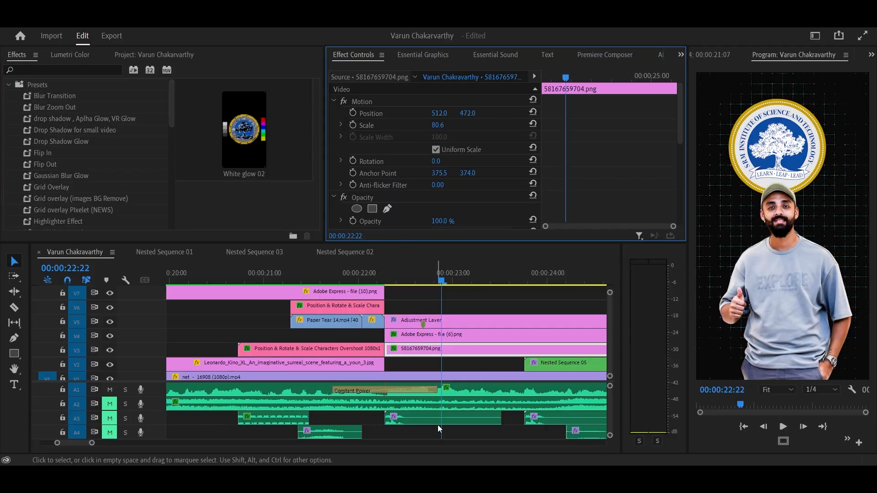
scroll(435, 197, down, 4)
scroll(469, 193, down, 2)
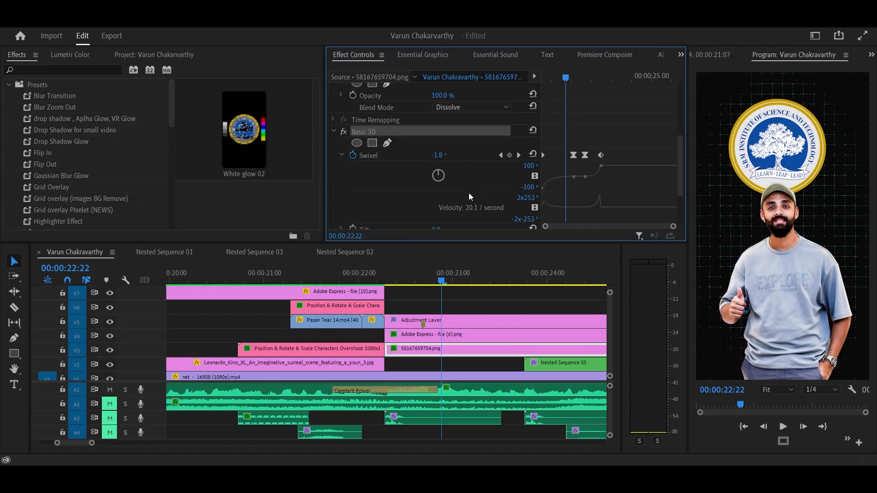
Step: Check the logo's Swivel animation from 00:00:22:07 to 00:00:23:02, selecting the keyframe there to examine its velocity curve
scroll(469, 197, down, 1)
drag(566, 79, 536, 87)
key(Left)
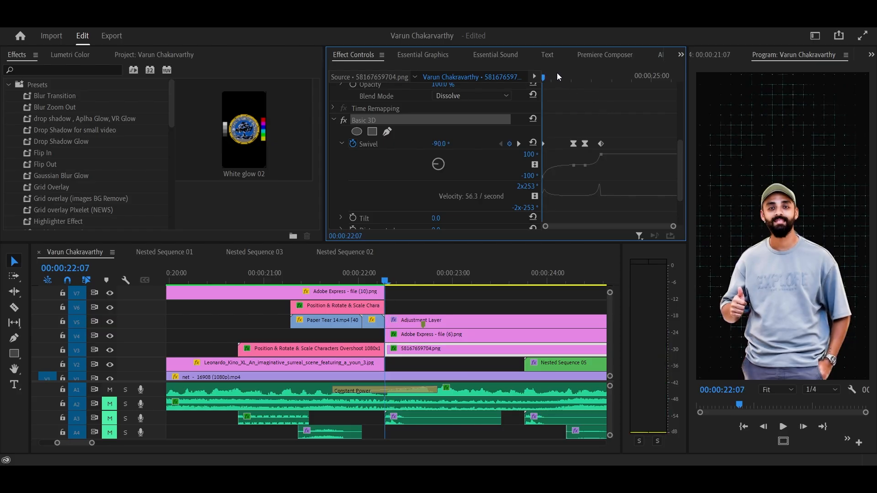
drag(558, 74, 571, 77)
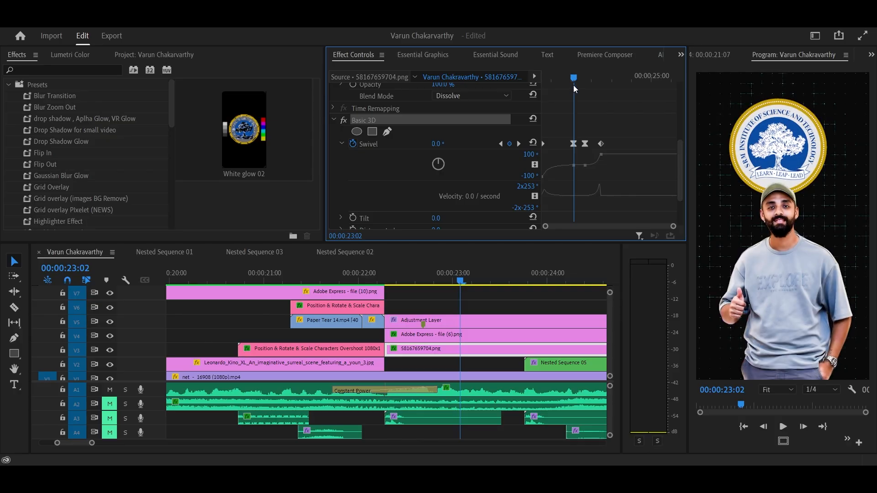
click(573, 143)
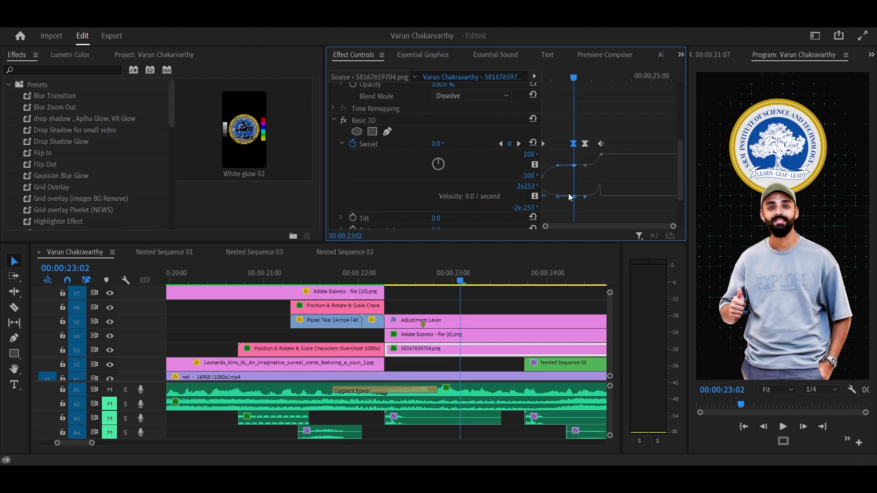
click(578, 74)
key(space)
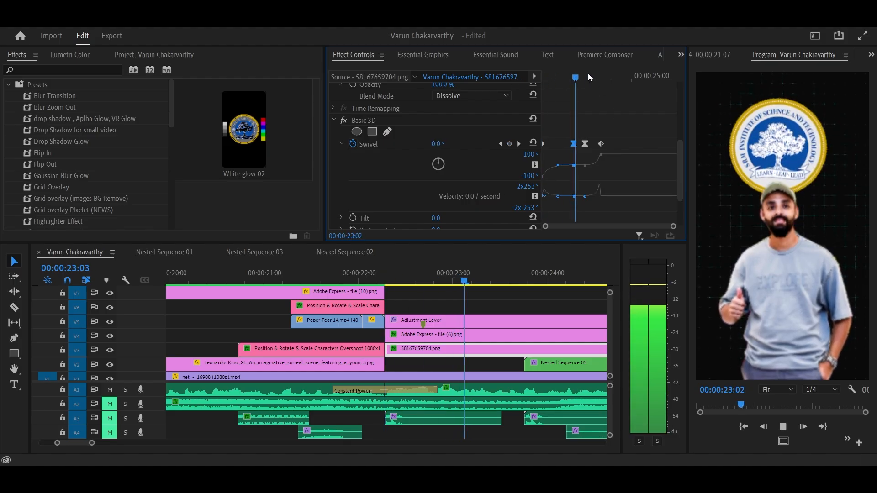
click(574, 76)
scroll(453, 335, down, 3)
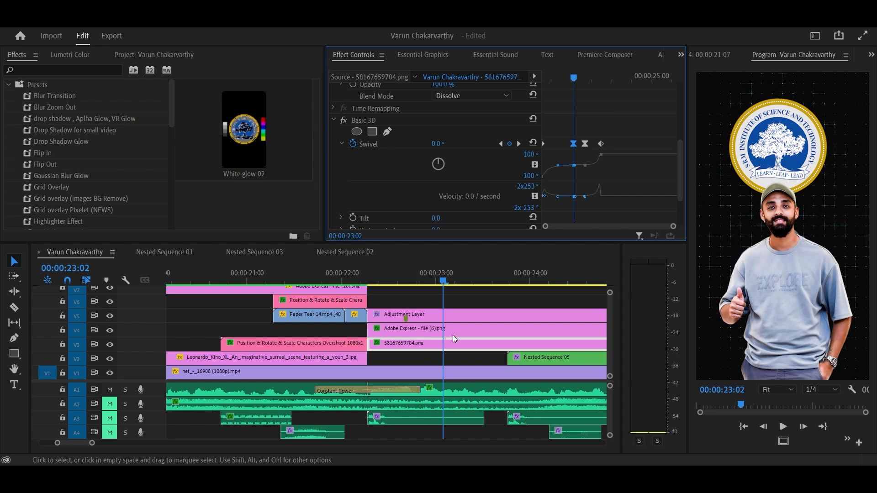
Step: Select the first Adjustment Layer clip on track V5 and review its Transform (01_Zoom In) effect
click(360, 320)
scroll(434, 160, down, 5)
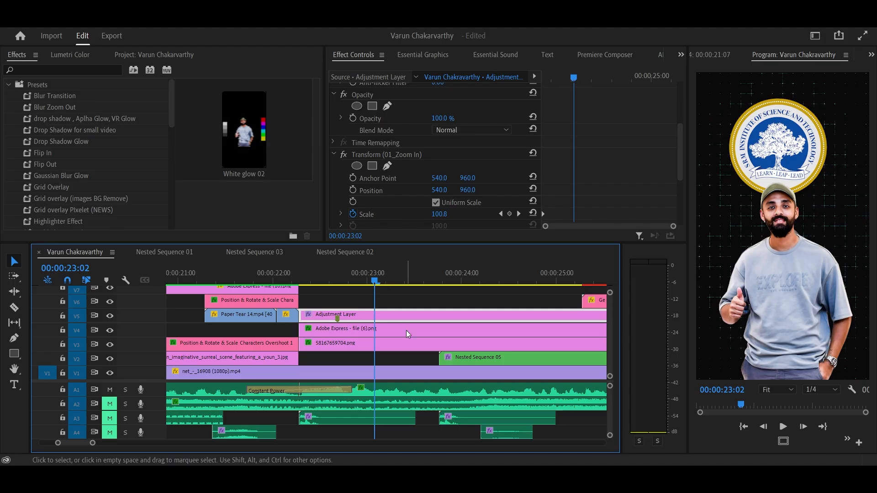
scroll(404, 329, down, 2)
scroll(334, 329, down, 2)
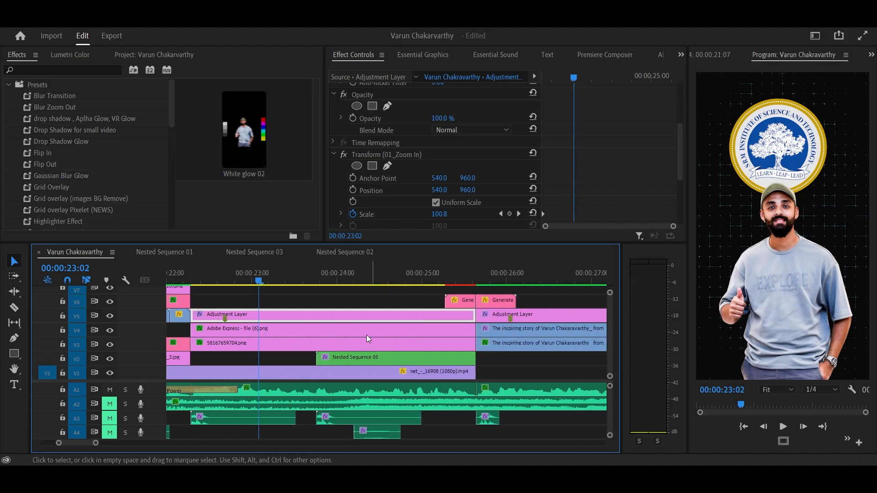
Step: Play the logo section from 00:00:23:02, stop at 00:00:23:18 where the logo turns, and open Nested Sequence 05
key(space)
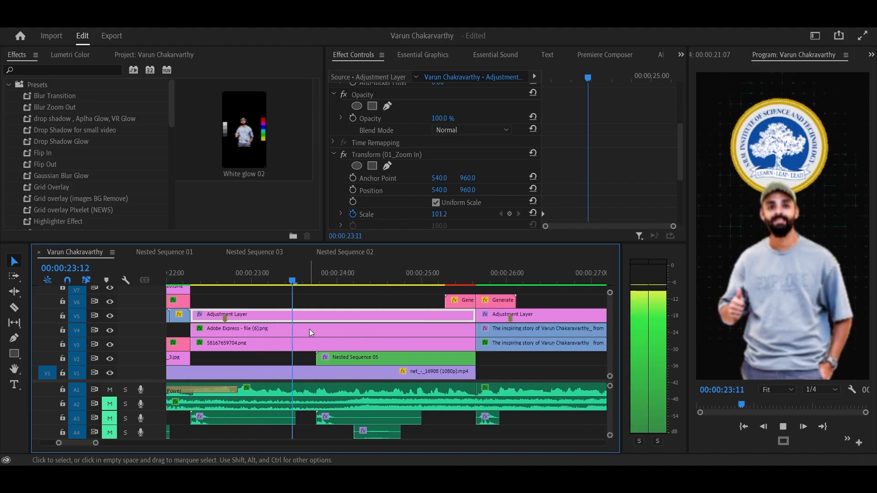
key(space)
mouse_move(300, 269)
mouse_down()
mouse_move(269, 267)
mouse_move(343, 262)
mouse_move(287, 272)
mouse_move(330, 273)
mouse_move(314, 273)
mouse_up()
double_click(339, 357)
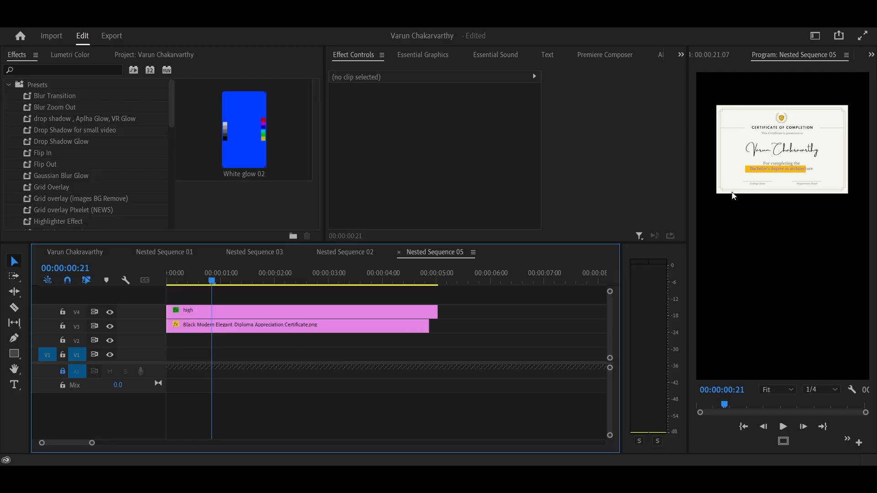
Step: Review the certificate image and the "high" clip's Highlighter Effect settings, scrubbing the highlight from 00:00:00:09 to 00:00:01:05
click(371, 331)
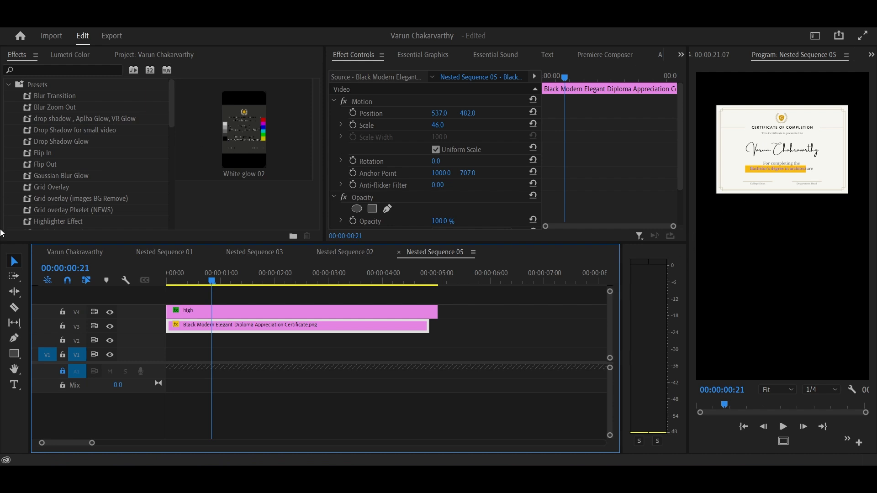
click(256, 311)
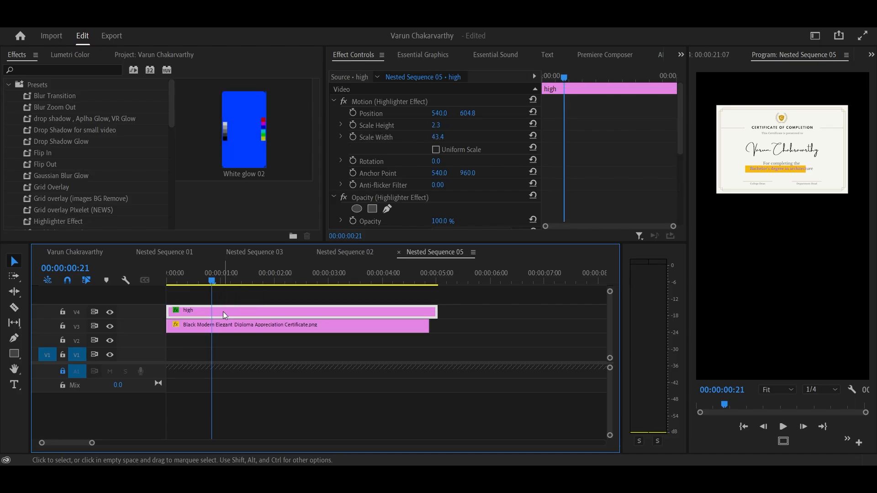
drag(211, 279, 188, 283)
scroll(475, 173, down, 4)
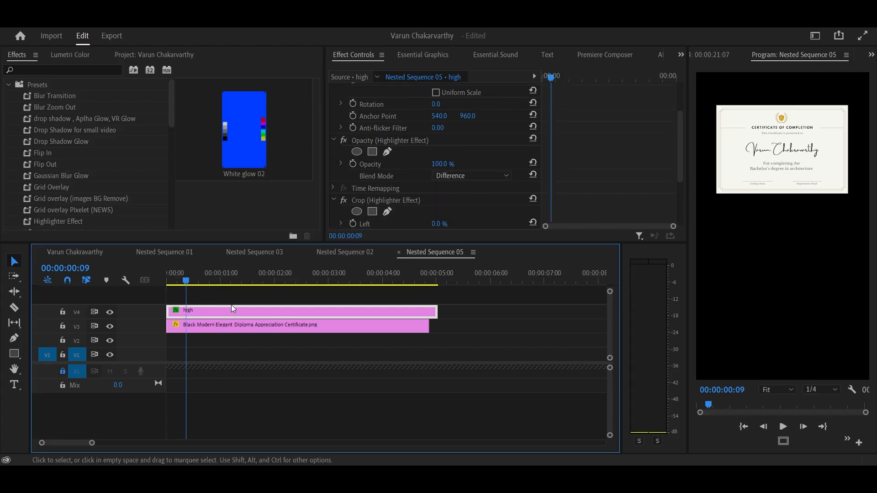
drag(187, 289, 232, 283)
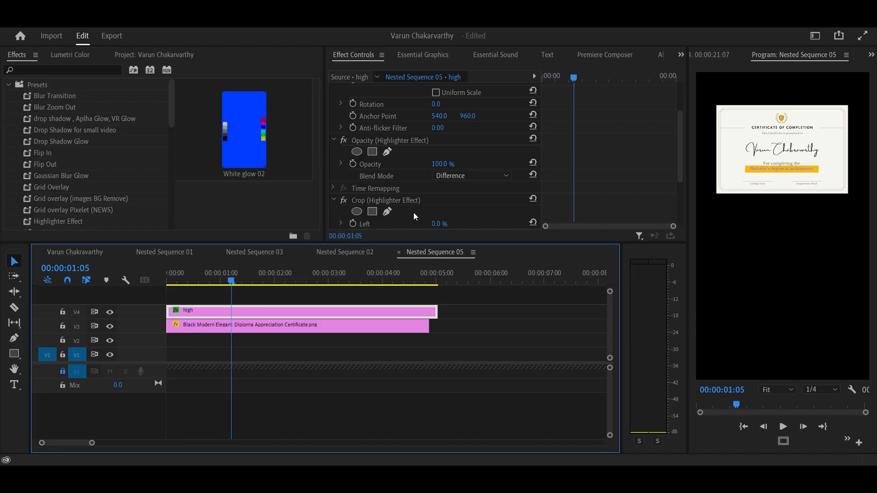
Step: Return to the main sequence and select the 58167659704.png logo clip to review its Basic 3D Swivel keyframes
click(85, 255)
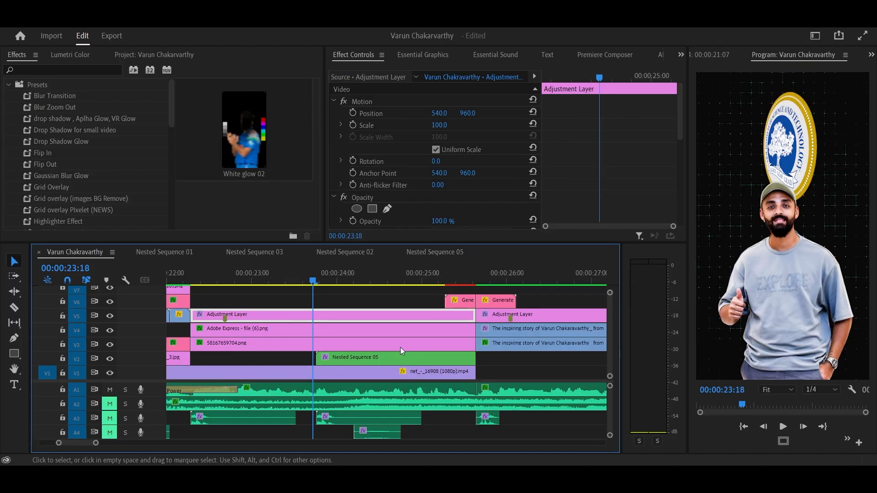
scroll(333, 368, up, 4)
scroll(333, 361, down, 2)
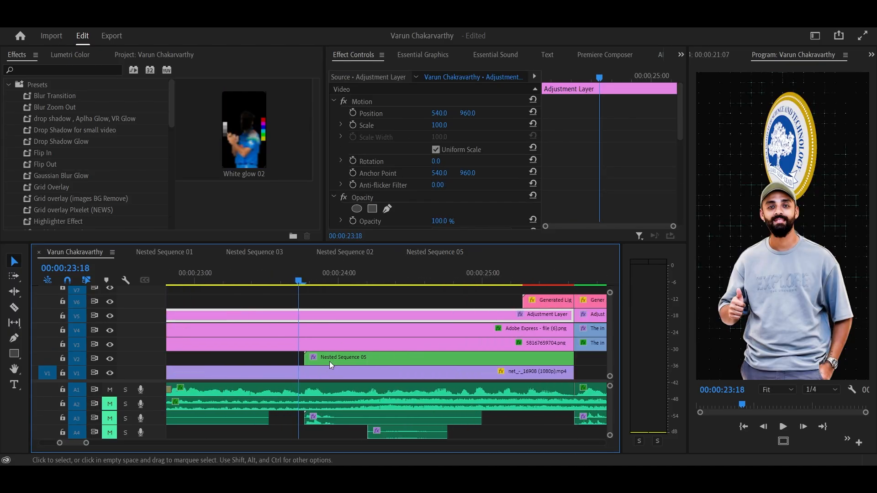
scroll(324, 361, left, 2)
click(369, 346)
scroll(612, 217, down, 5)
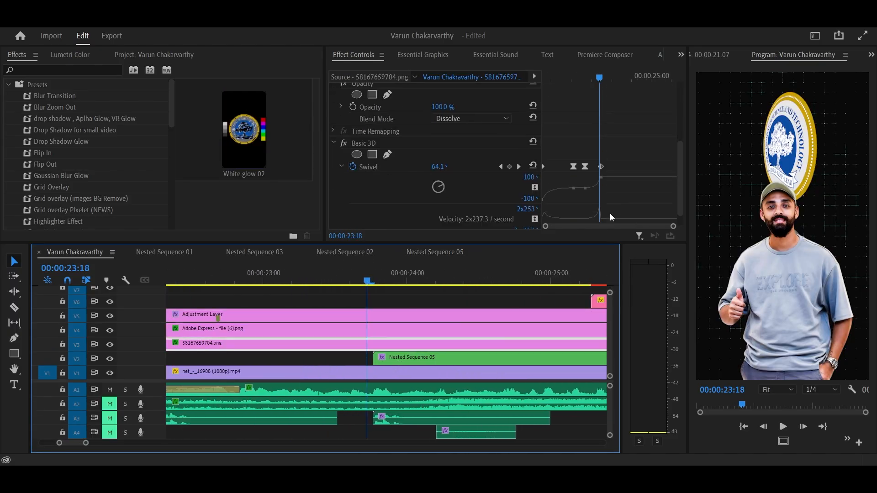
Step: Check the logo's Swivel hold between 00:00:23:02 and 00:00:23:09, selecting the keyframe at its start
click(569, 75)
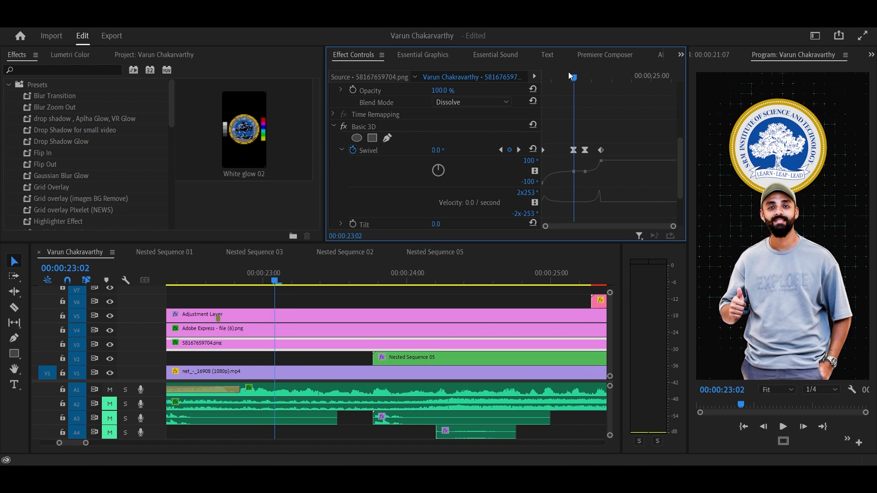
key(shift+Right)
key(shift+Right)
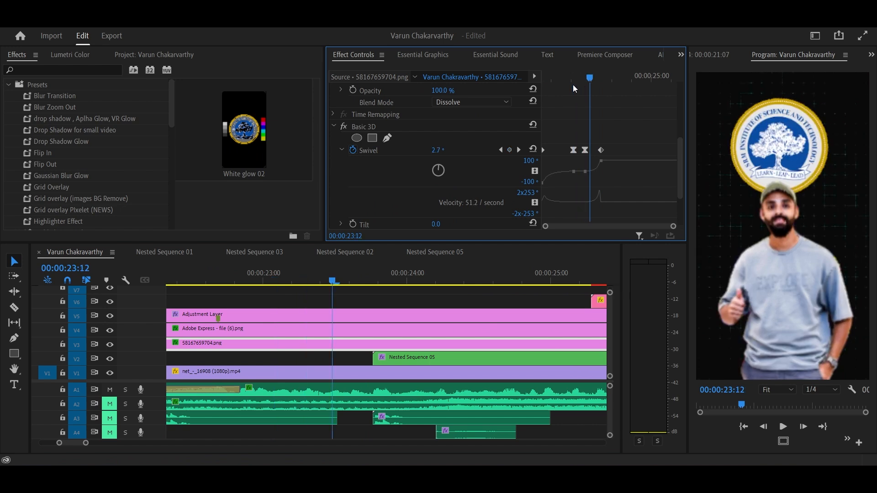
key(shift+Left)
key(Right)
key(Right)
key(Right)
key(Left)
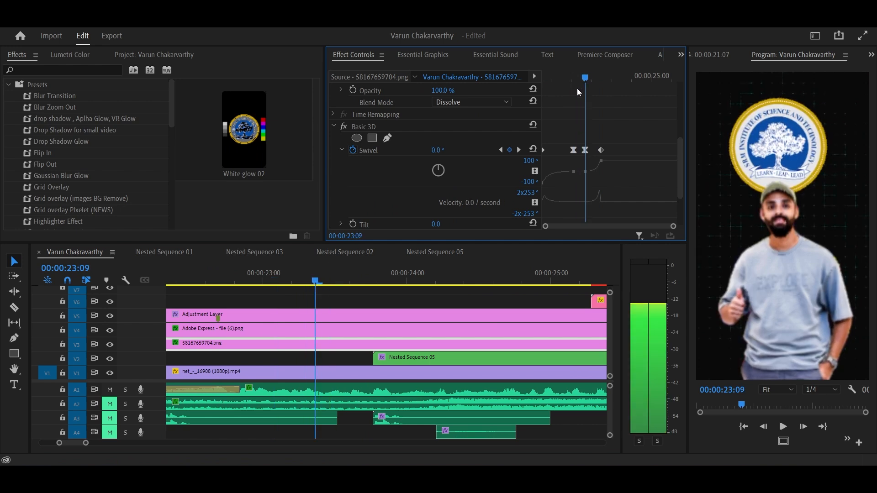
click(574, 152)
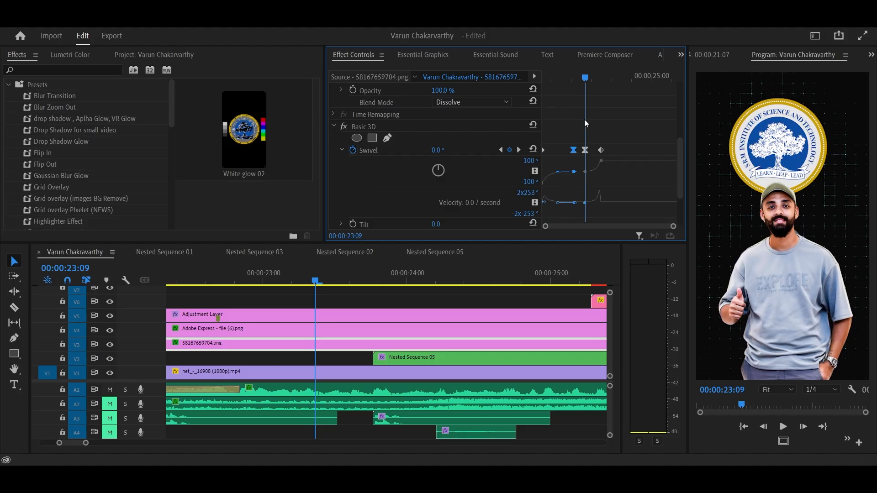
Step: Advance frame by frame from 00:00:23:09 to 00:00:23:19 to examine the logo swivelling out of view
mouse_move(585, 84)
mouse_down()
mouse_move(572, 78)
mouse_move(582, 79)
mouse_up()
key(Right)
key(Right)
key(Right)
key(Right)
key(Right)
key(Right)
key(Right)
key(Right)
key(Right)
key(Right)
key(Right)
key(Right)
key(Right)
key(Right)
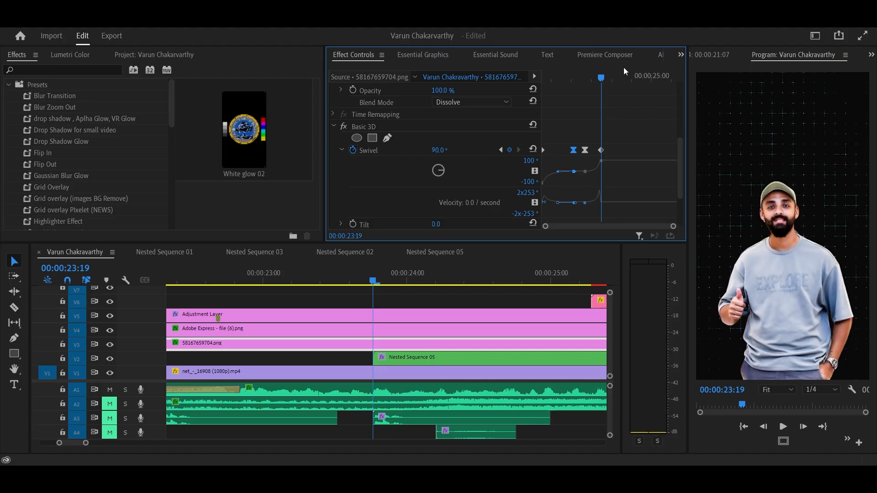
Step: Play the logo's swivel from 00:00:22:07, and select its final Swivel keyframe at 00:00:23:19
drag(601, 78, 526, 86)
key(Left)
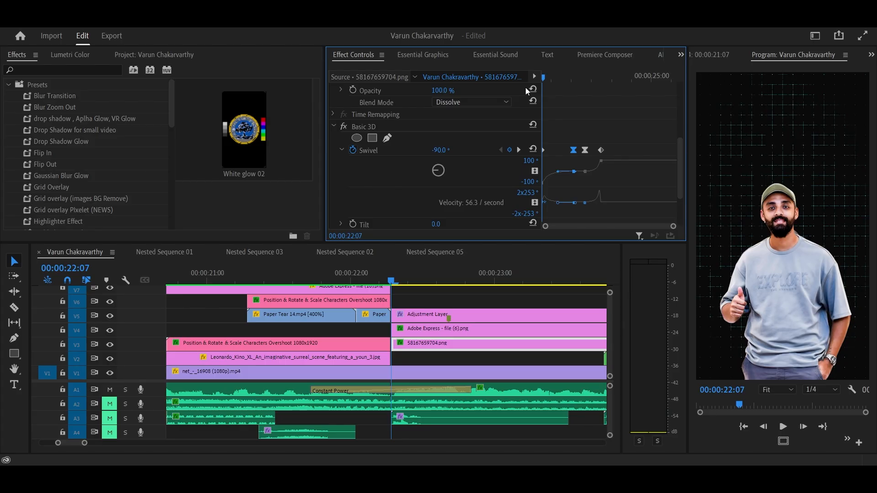
key(space)
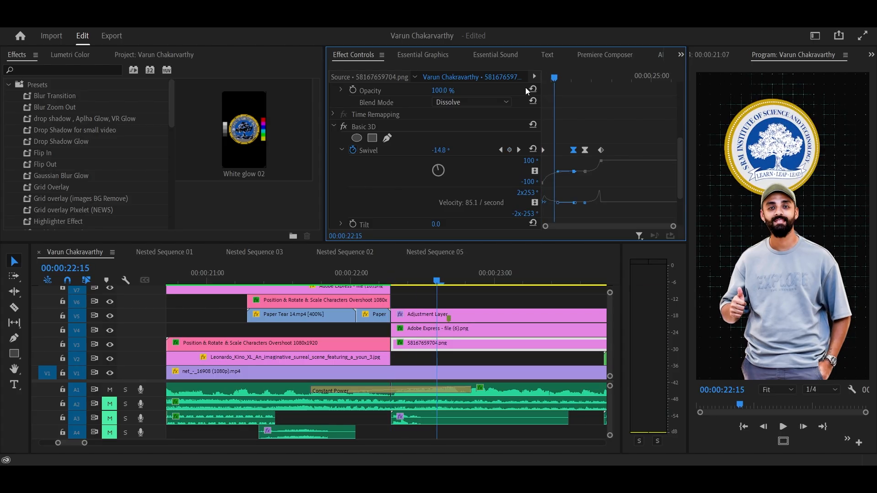
key(space)
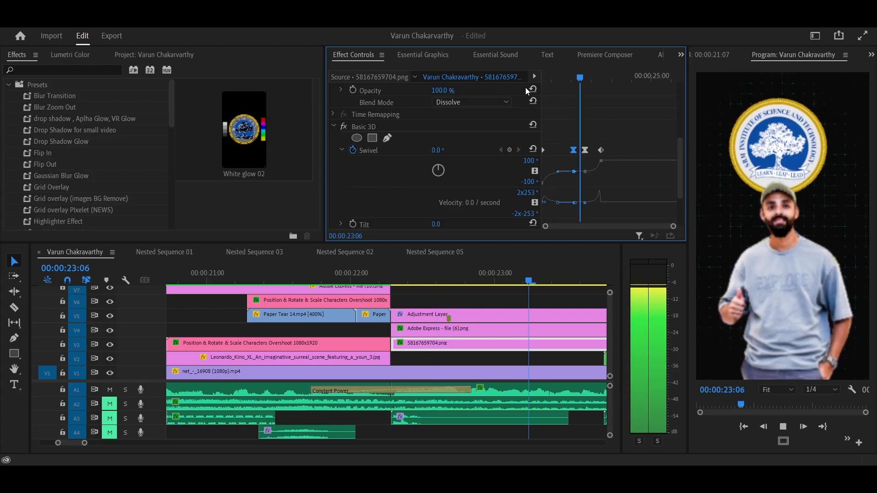
key(space)
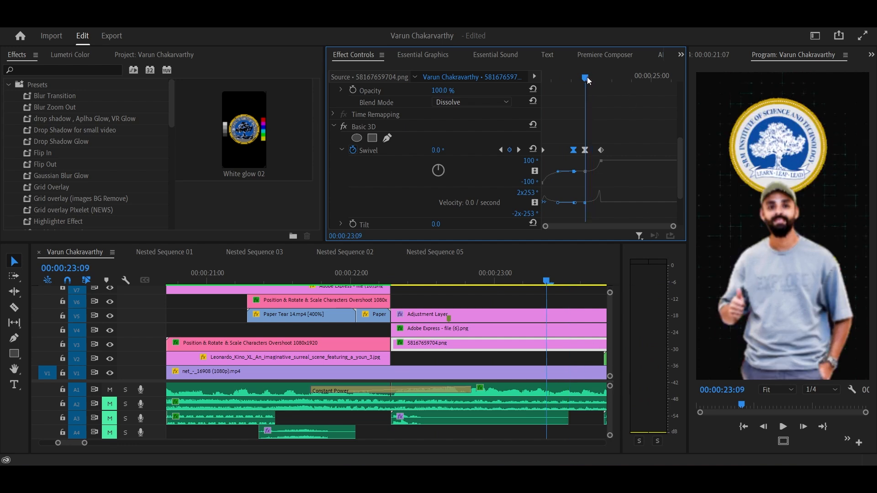
drag(591, 78, 601, 79)
click(602, 150)
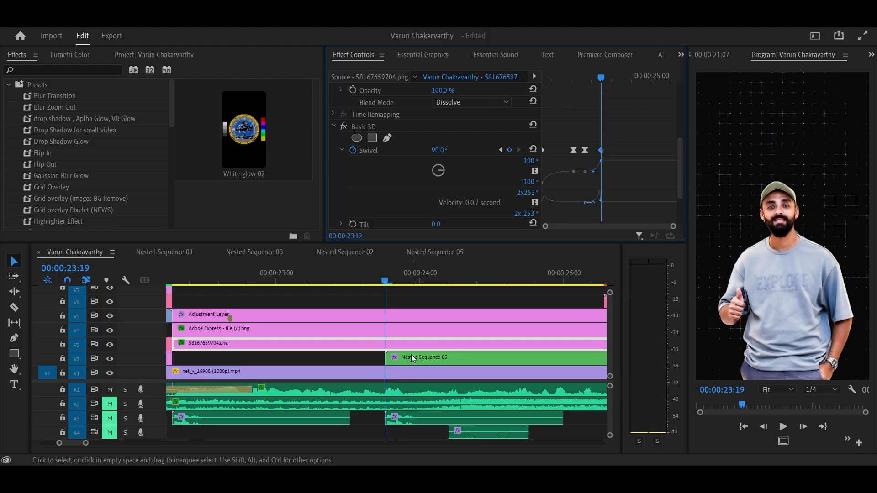
Step: Select the Nested Sequence 05 clip on track V2 and review its Horizontal Flip and Basic 3D Swivel keyframes
scroll(411, 354, up, 3)
scroll(395, 363, right, 2)
scroll(379, 363, down, 1)
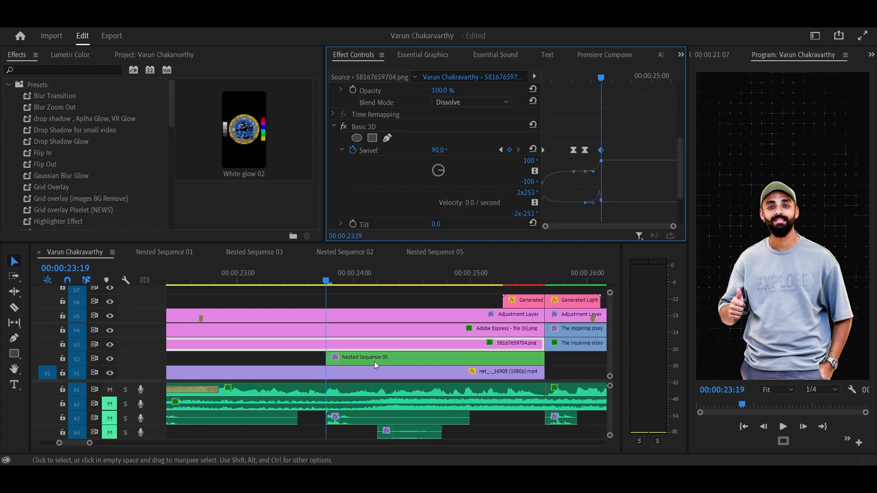
click(374, 361)
scroll(550, 172, down, 5)
scroll(550, 172, up, 2)
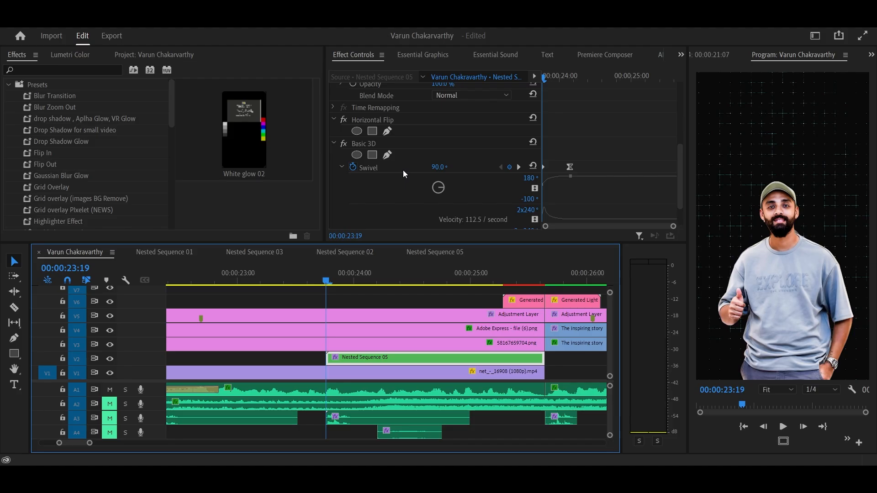
scroll(598, 123, down, 3)
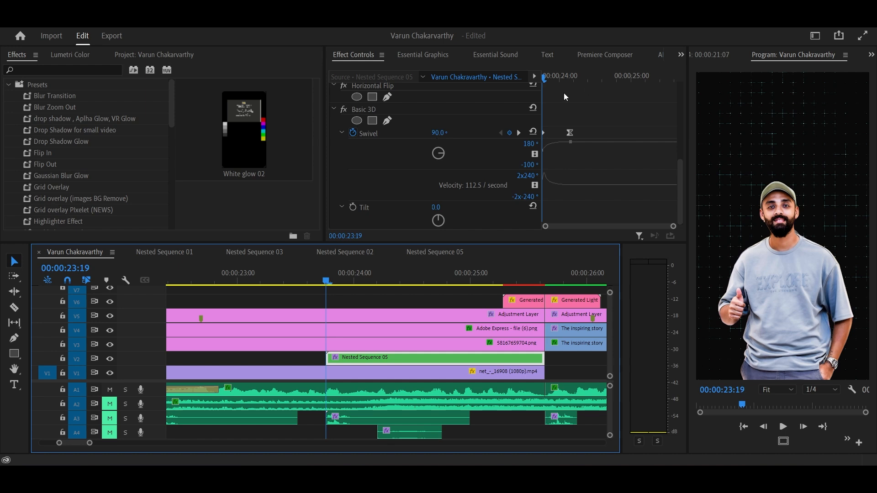
Step: Try a Swivel value of 0° on Nested Sequence 05 at 00:00:24:04, and undo the change
key(space)
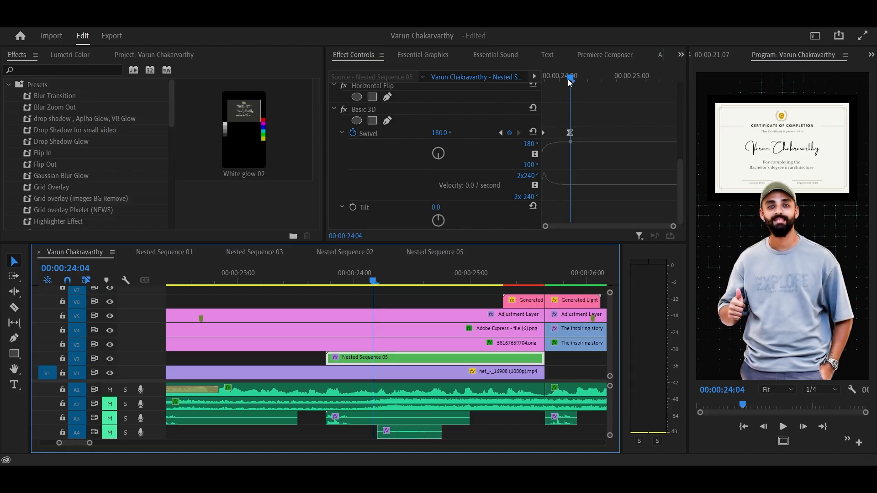
click(442, 133)
text(0)
key(Return)
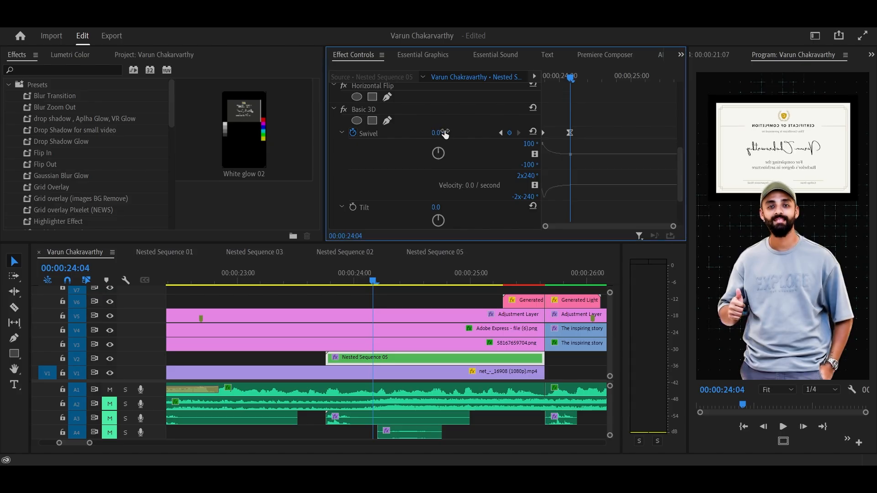
key(ctrl+z)
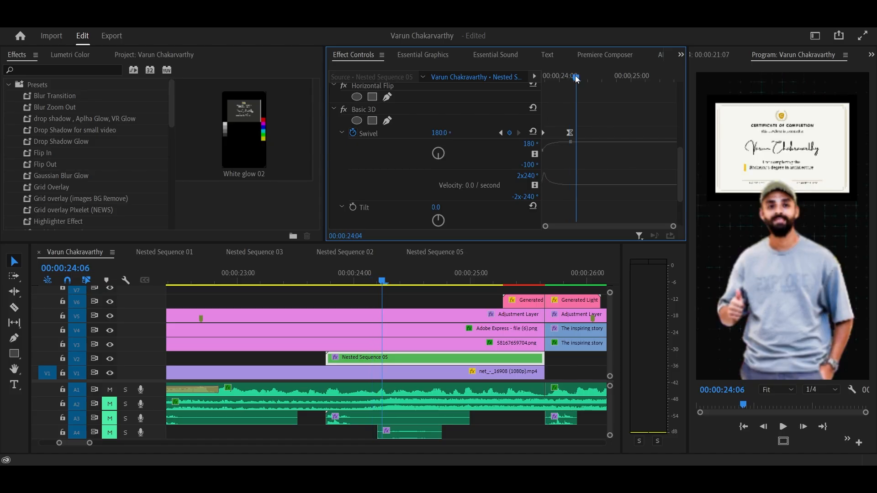
Step: Play the swivel transition from the logo to the highlighted certificate, continuing into the light leak clips on track V6
click(336, 277)
click(288, 276)
key(space)
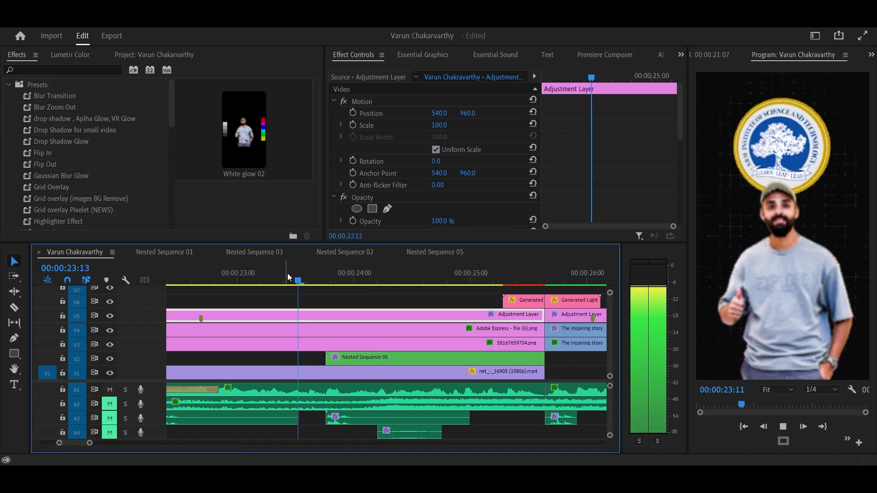
key(space)
key(space)
scroll(457, 338, down, 5)
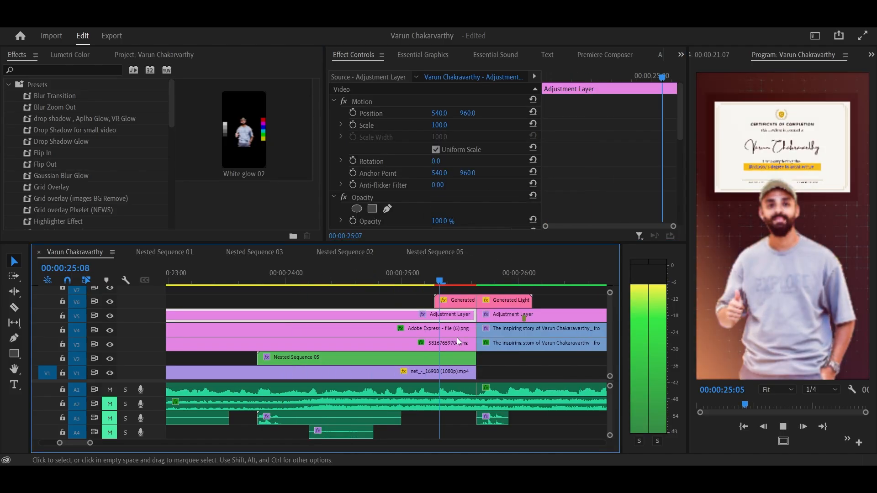
key(space)
Step: Examine the cut at 00:00:25:16, selecting the two light leak clips and the clips on both sides beneath them
drag(526, 302, 443, 292)
scroll(442, 293, down, 4)
click(383, 278)
click(388, 278)
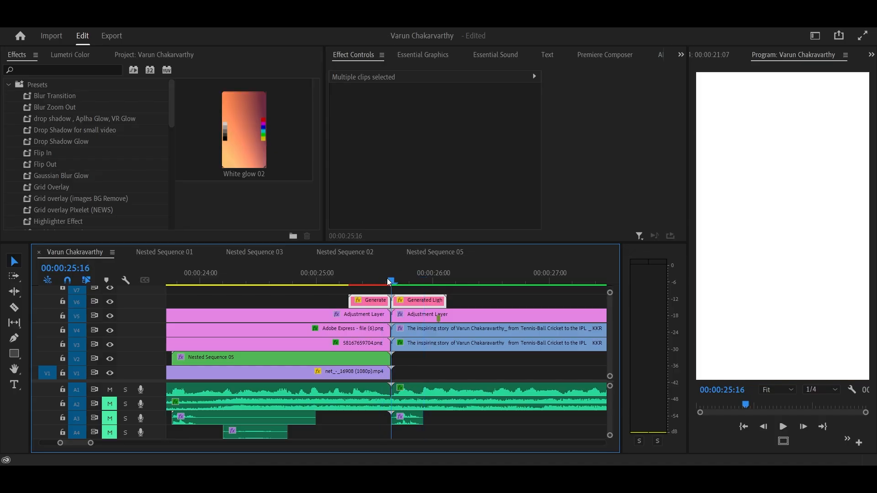
drag(462, 362, 351, 319)
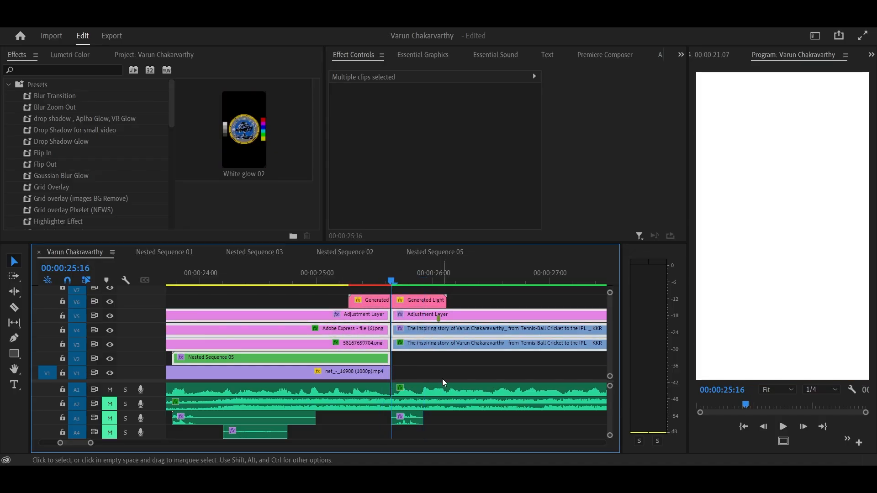
drag(440, 372, 344, 315)
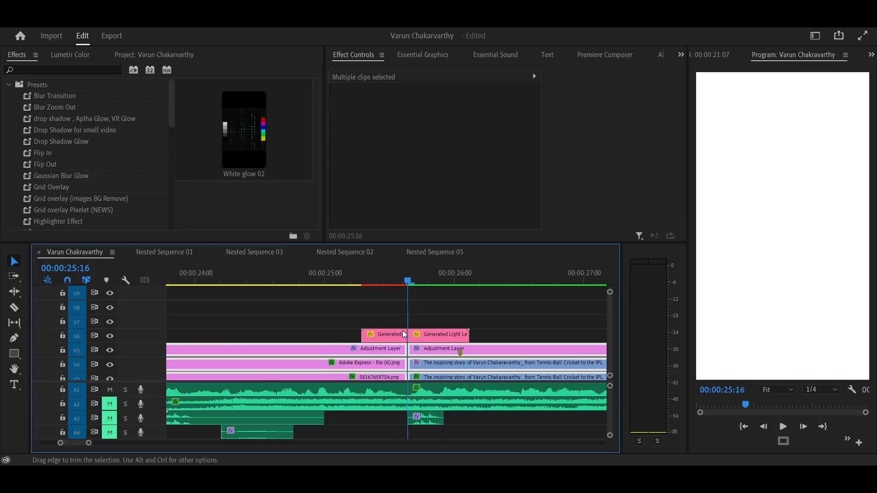
Step: Browse the Starter Pack Transitions in Premiere Composer, and play the light leak transition across the cut at 00:00:25:16
double_click(591, 54)
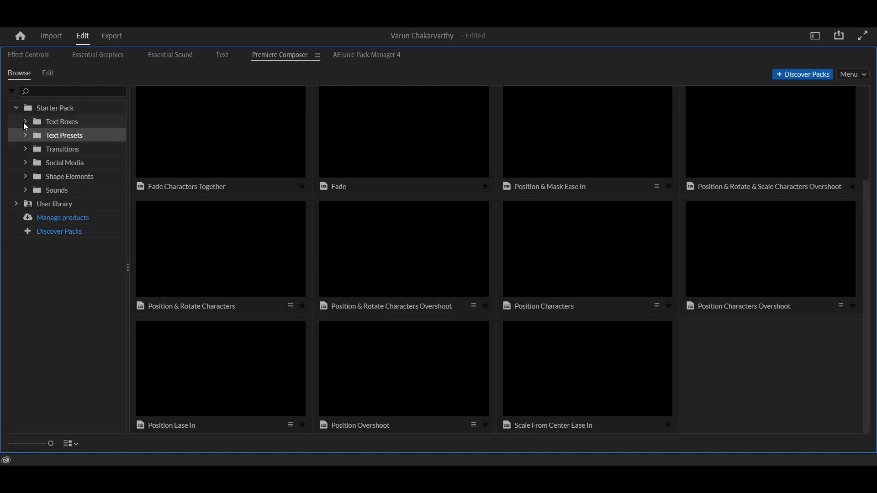
click(61, 149)
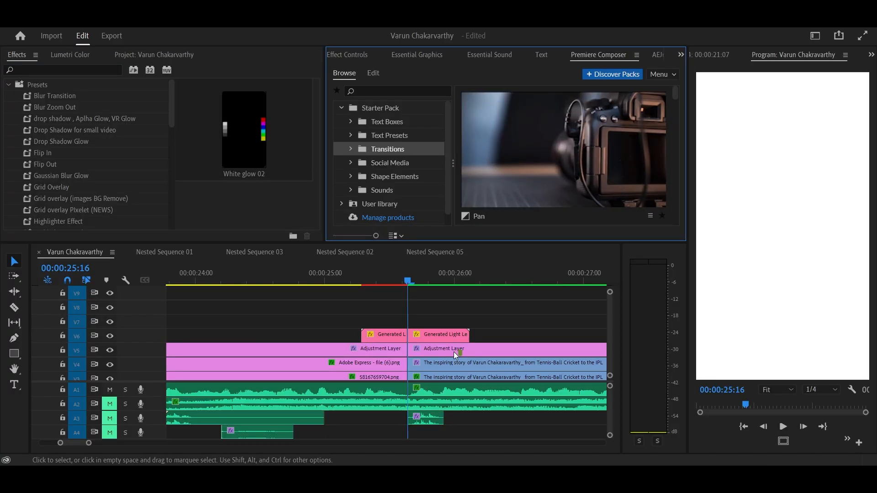
click(353, 273)
key(space)
key(space)
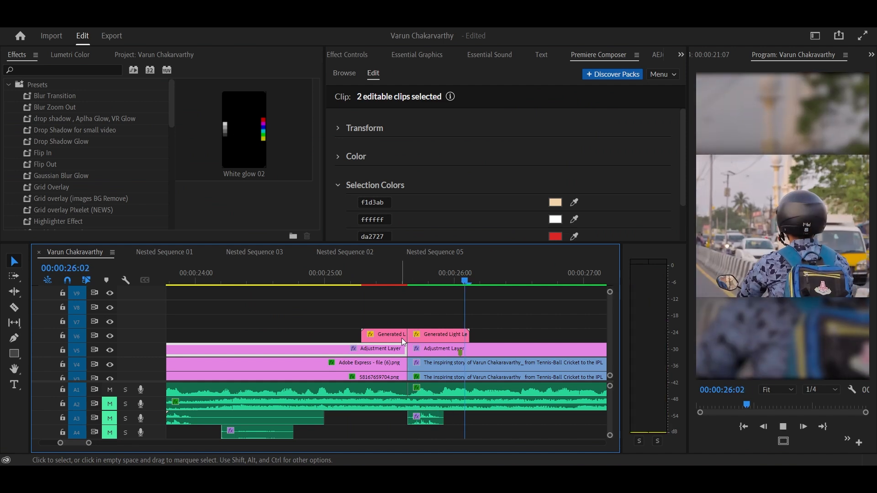
Step: Examine the section after the light leak, selecting the two stacked The inspiring story clips and the adjustment layer above them
key(minus)
scroll(429, 341, down, 2)
key(minus)
key(minus)
key(minus)
key(minus)
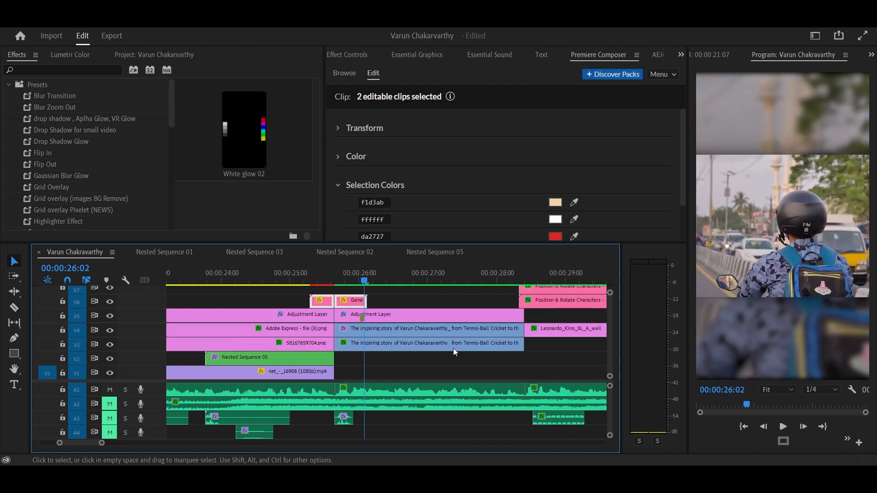
scroll(412, 364, right, 2)
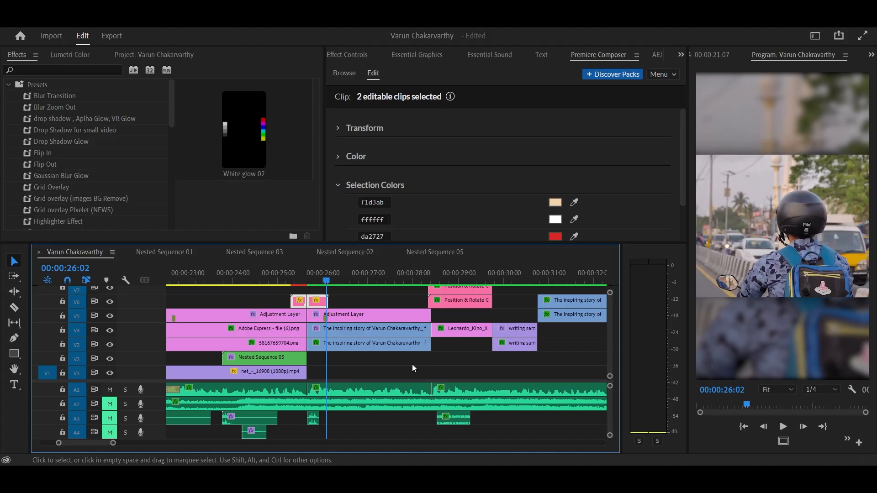
scroll(412, 363, up, 2)
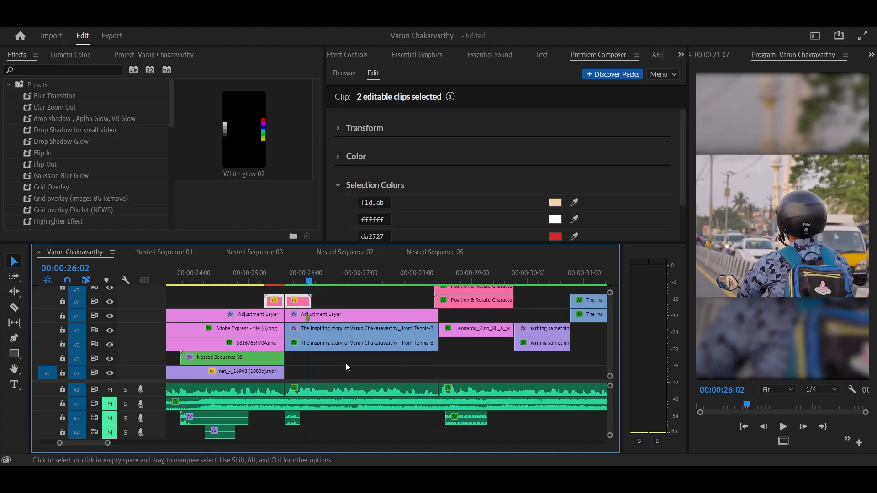
drag(353, 366, 393, 327)
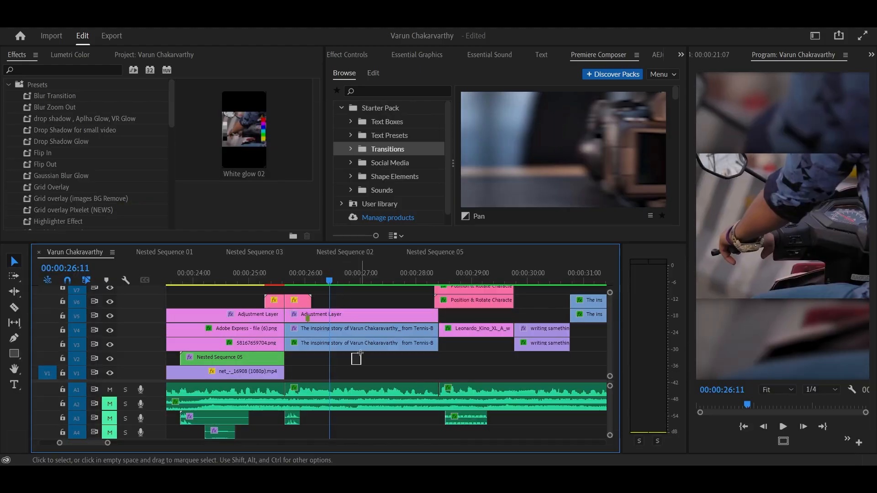
drag(352, 365, 389, 329)
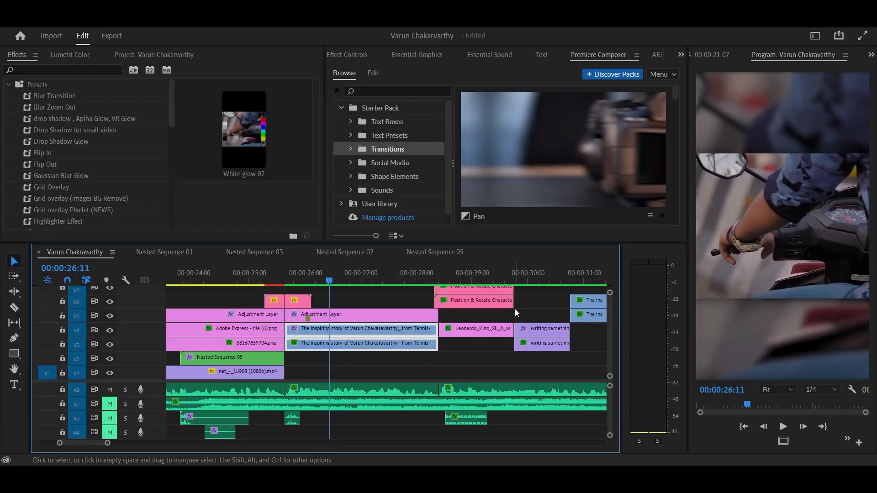
click(388, 312)
Step: Play the motorbike footage beneath the adjustment layer, continuing into the scene of the suited man at 00:00:28:12
key(space)
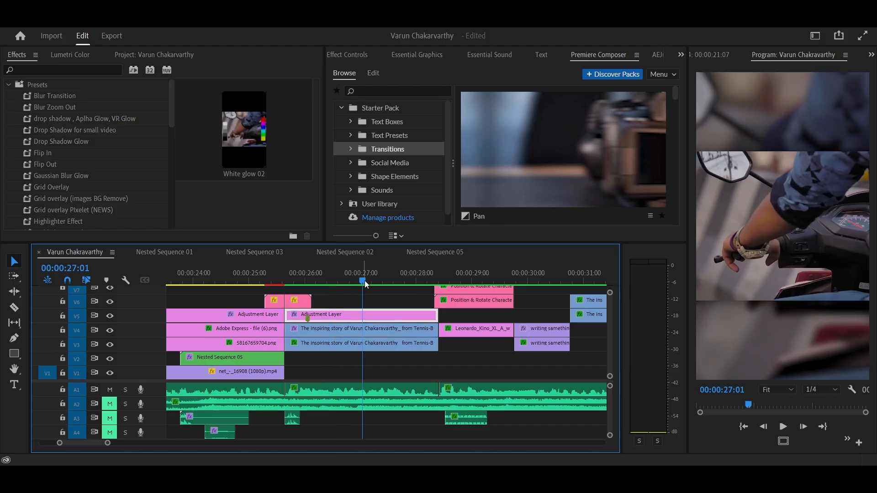
key(space)
key(space)
scroll(462, 306, down, 3)
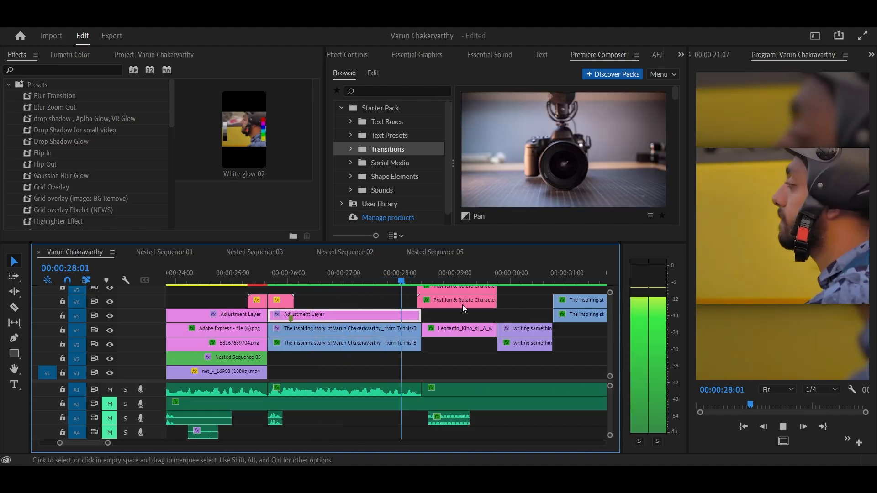
key(space)
drag(366, 279, 343, 274)
key(space)
scroll(412, 317, up, 2)
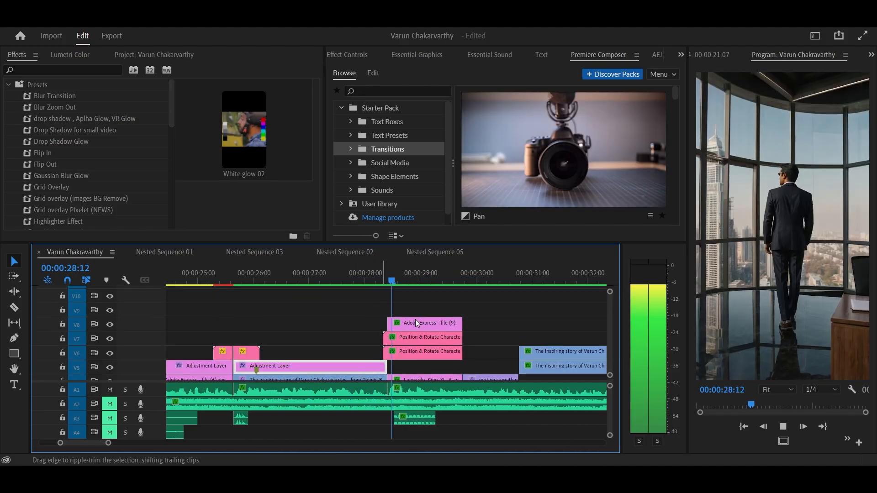
Step: Select the Adobe Express - file (9).png cutout on track V8, and preview the 25 YEARS title animation around 00:00:29:01
key(space)
click(416, 321)
scroll(415, 321, down, 1)
scroll(420, 330, up, 2)
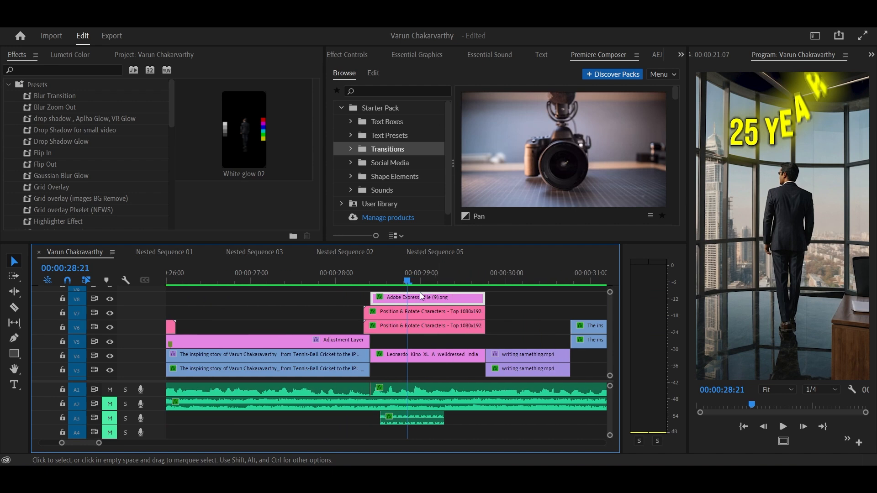
click(421, 281)
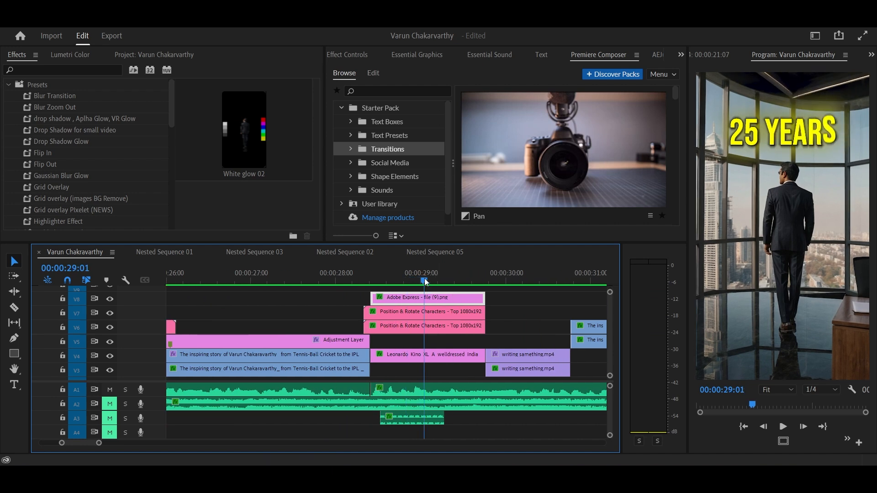
key(space)
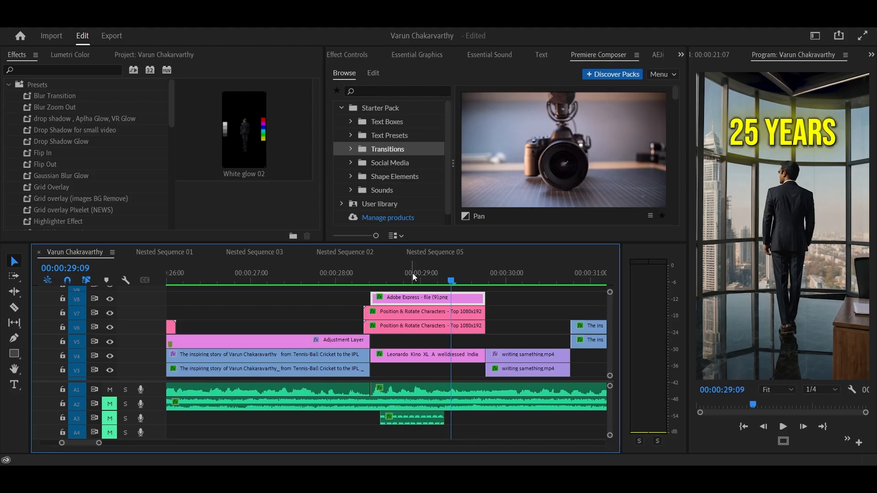
Step: Play the 25 YEARS scene through to the writing clip, and return the playhead to 00:00:29:00
scroll(415, 333, up, 5)
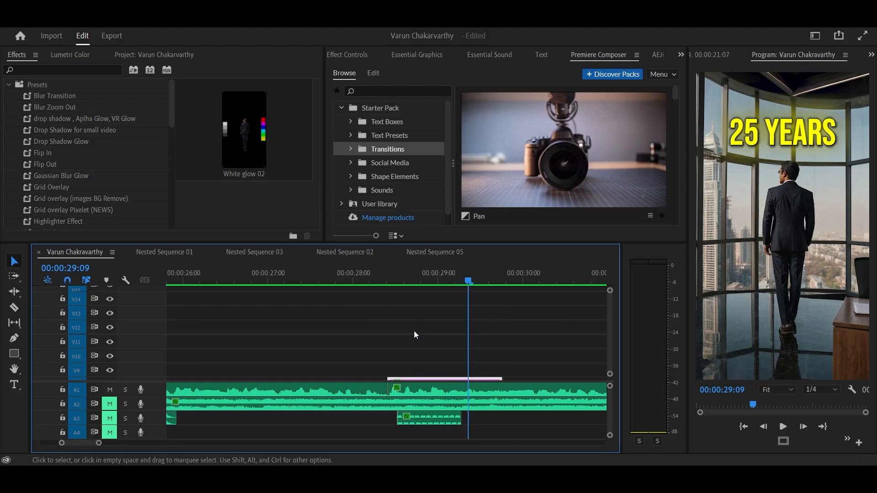
scroll(414, 335, down, 5)
key(space)
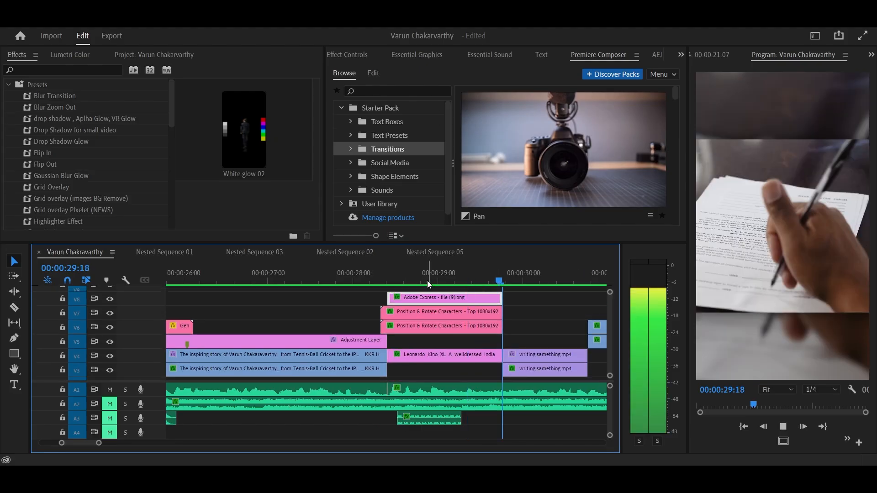
drag(427, 281, 410, 283)
key(space)
key(space)
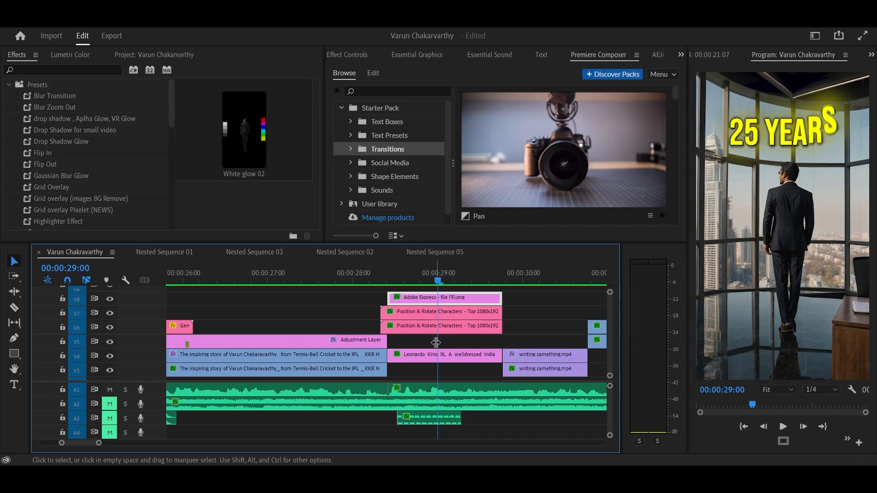
scroll(439, 349, up, 5)
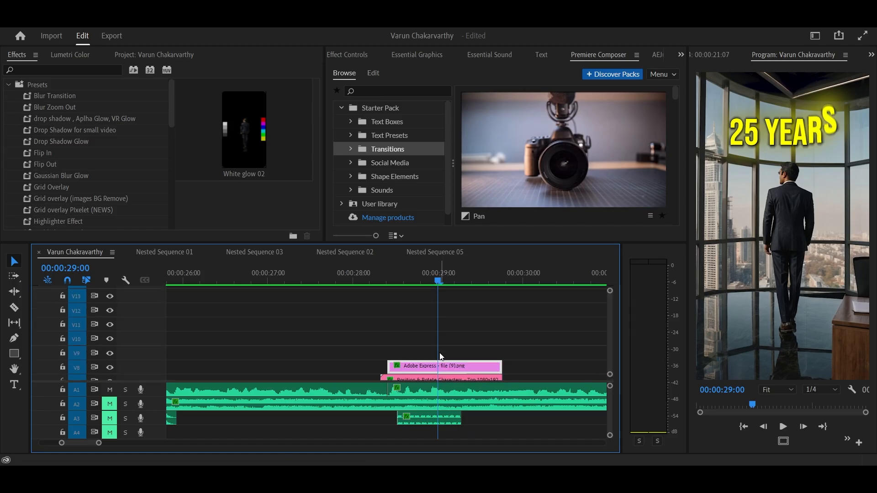
scroll(441, 356, down, 3)
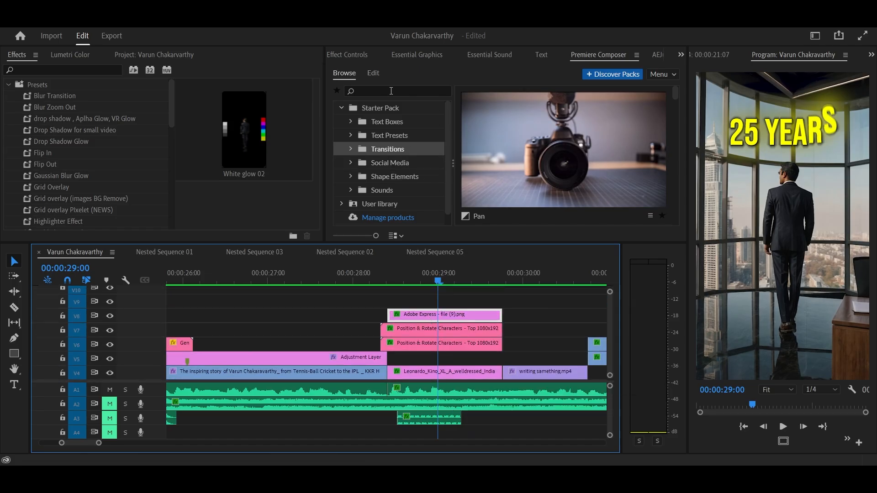
Step: Examine the Transform (05_Fast Zoom In) effect settings on the Adobe Express - file (9).png clip
click(366, 54)
scroll(481, 209, down, 5)
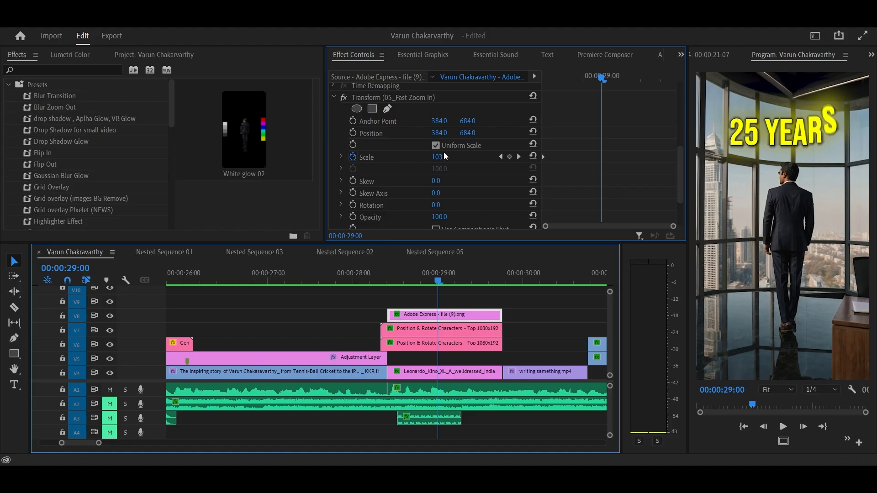
scroll(387, 124, up, 1)
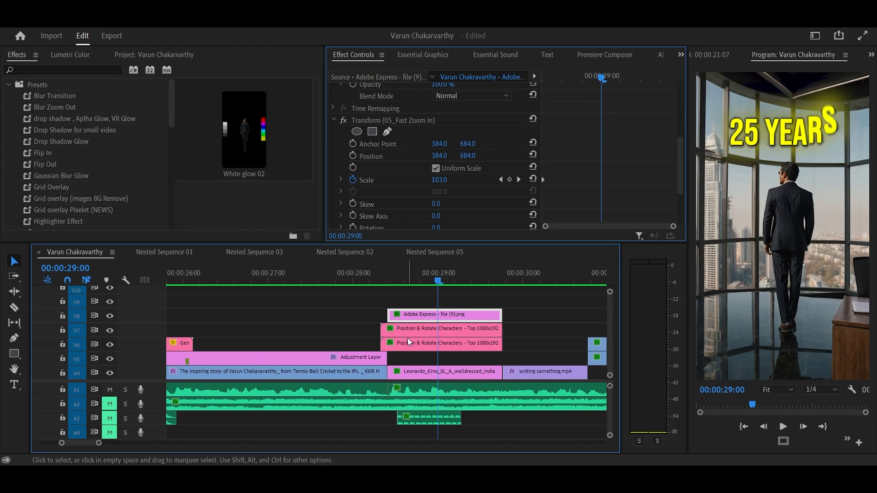
scroll(404, 343, down, 1)
Step: Select the two Position & Rotate Characters title clips on V6 and V7, and review the title from 00:00:28:15
drag(357, 309, 406, 330)
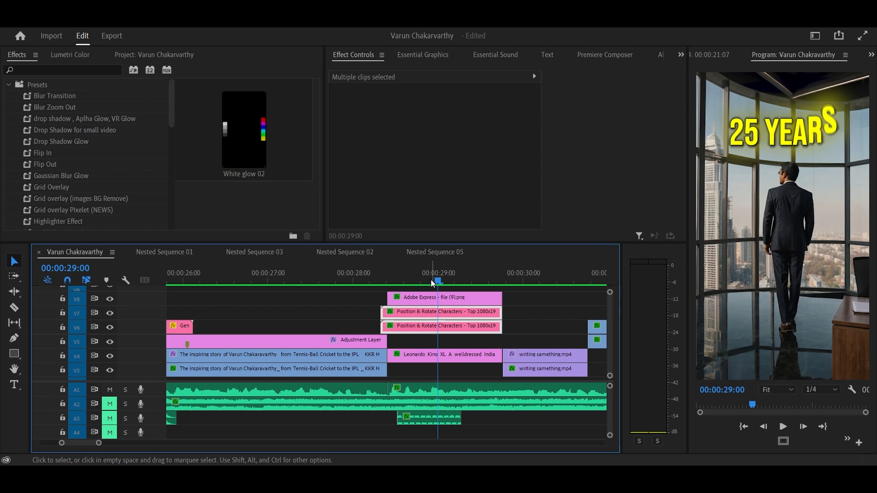
scroll(461, 289, down, 5)
drag(354, 279, 319, 280)
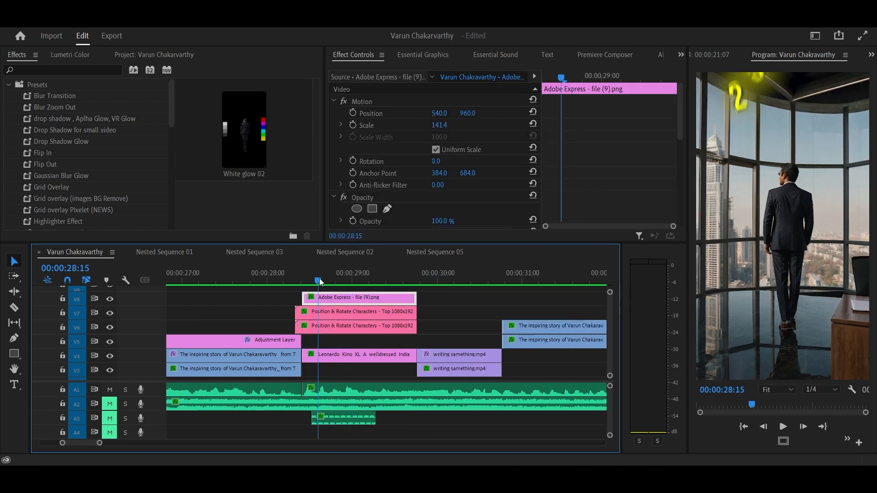
Step: Play on to the handwriting scene, and select the upper writing samething.mp4 clip on track V4
key(space)
scroll(357, 343, down, 3)
click(392, 353)
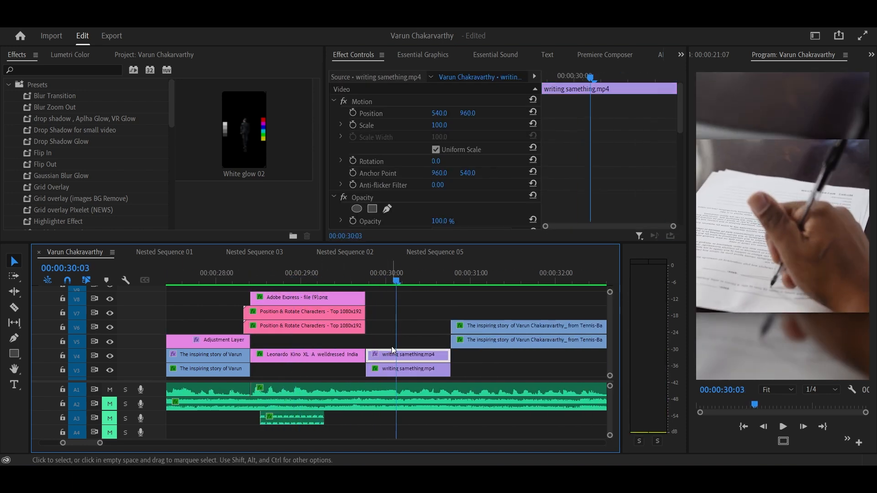
scroll(393, 346, down, 1)
scroll(402, 342, down, 1)
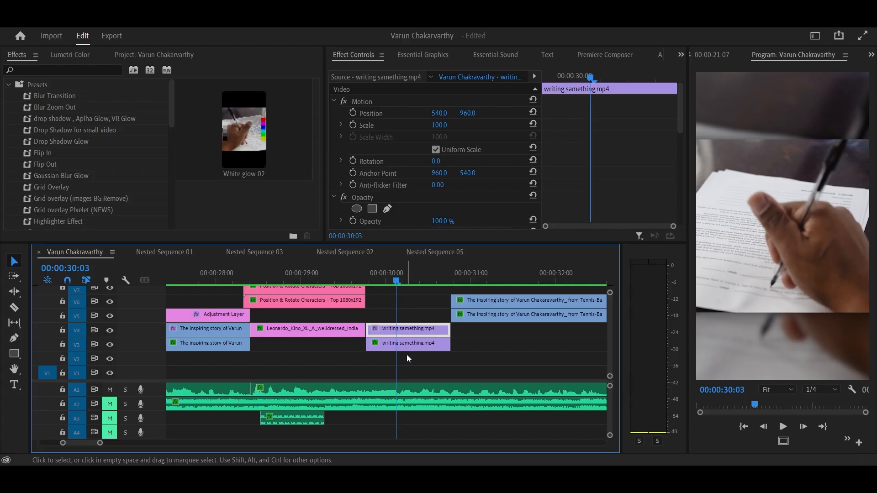
Step: Play from the handwriting scene through the ball-tossing clips to the Mendis_bowling.png image at 00:00:33:06
key(space)
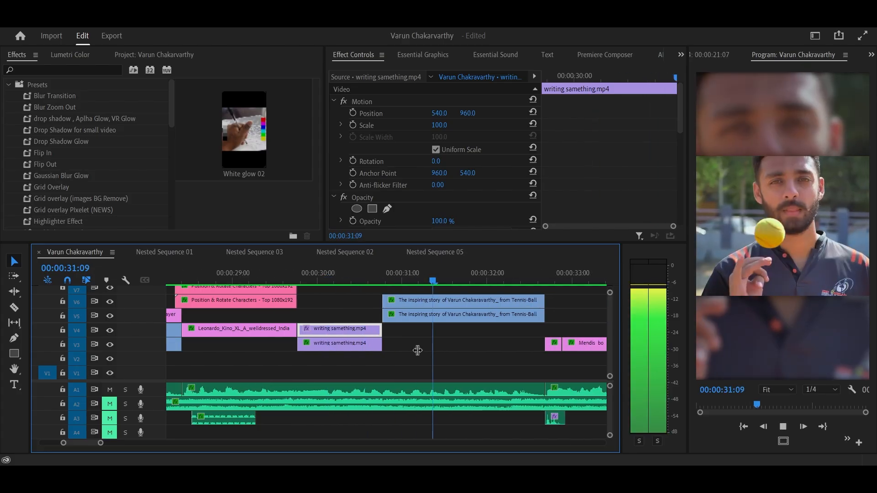
key(space)
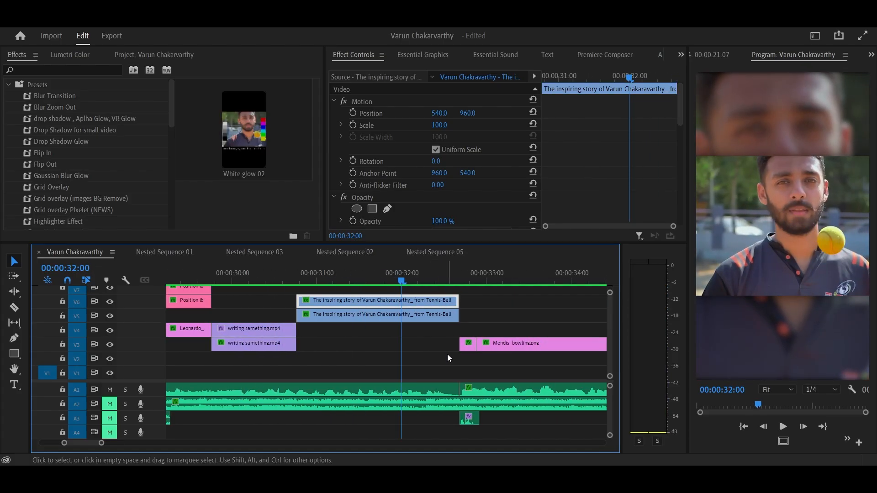
key(space)
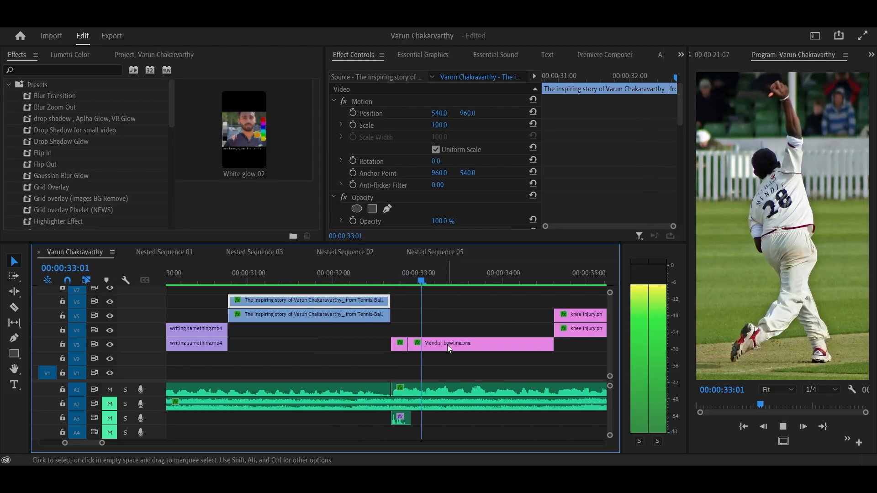
key(space)
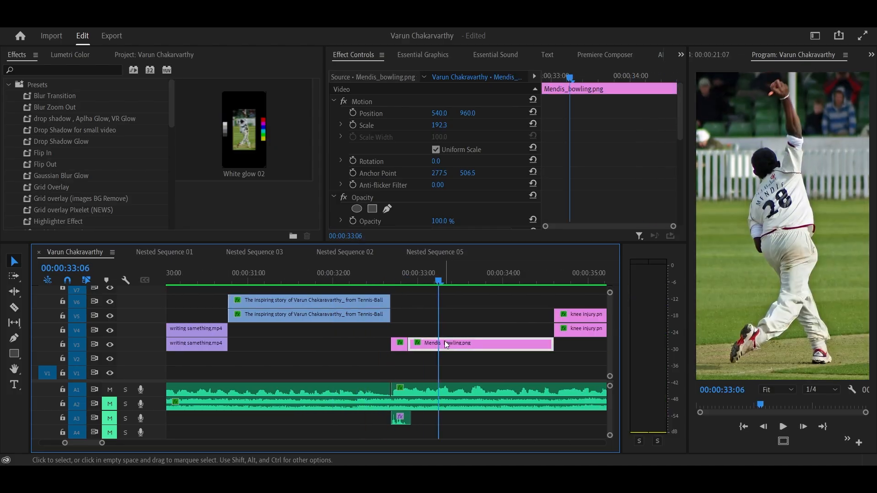
Step: Examine the Transform (SLIDE UP + [IN]) effect on the short first Mendis_bowling.png clip at 00:00:32:17
key(equal)
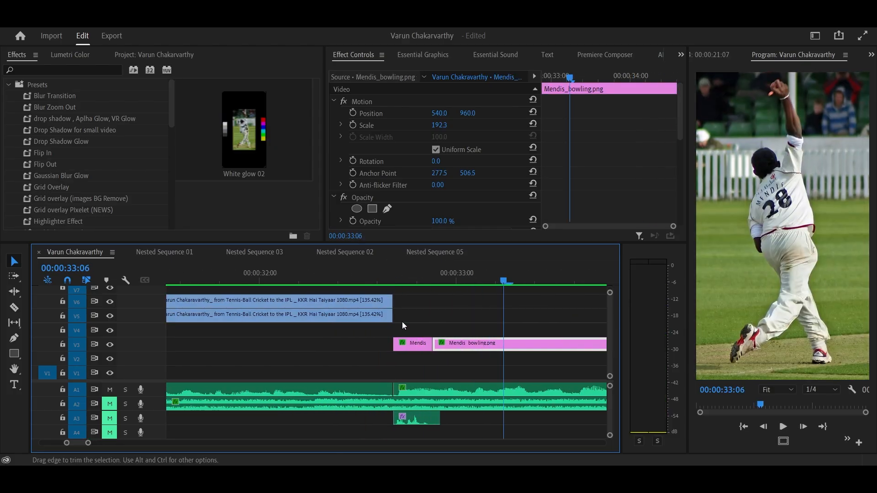
key(equal)
key(Up)
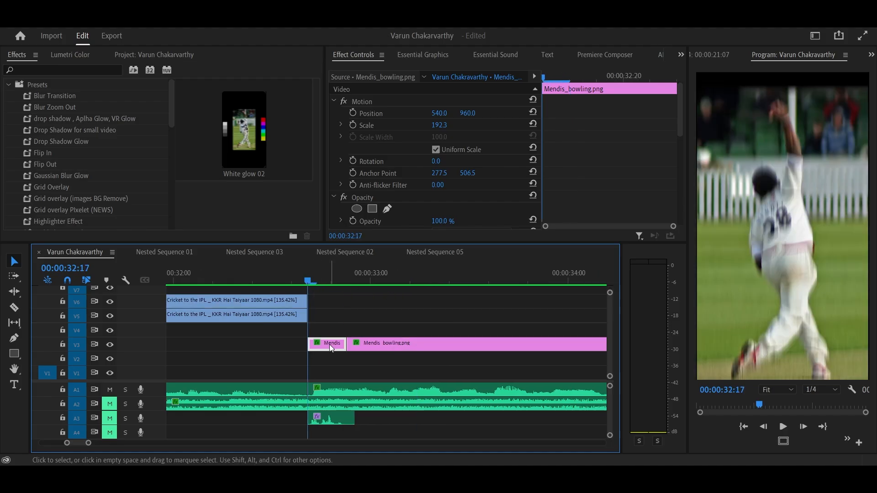
scroll(404, 207, down, 5)
key(minus)
key(minus)
key(minus)
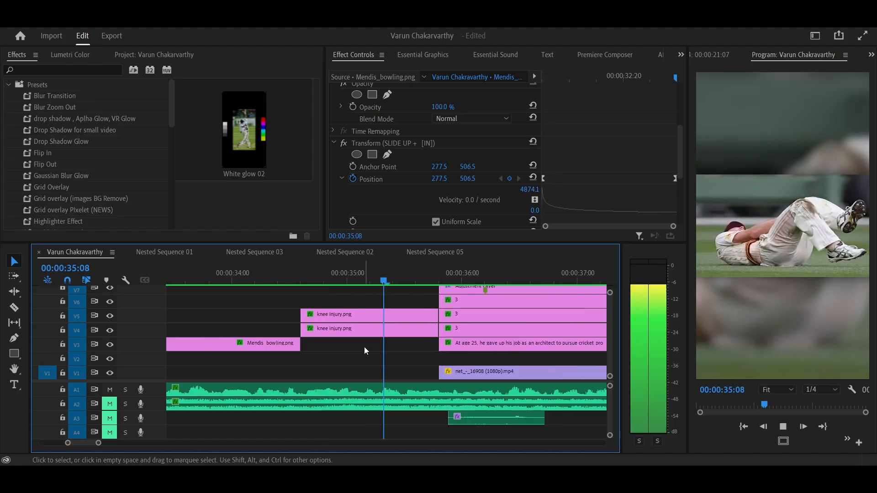
Step: Select both knee injury.png clips on V4 and V5, and play on into the highlighted text scene
click(360, 321)
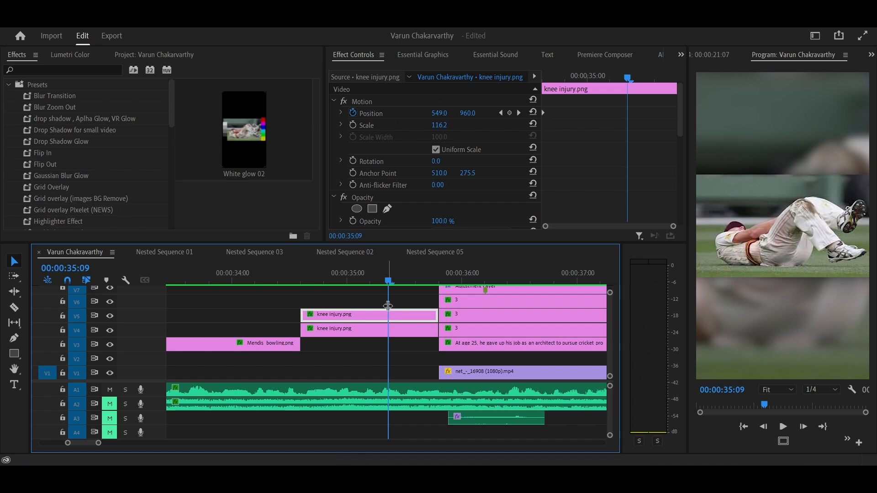
shift+click(391, 330)
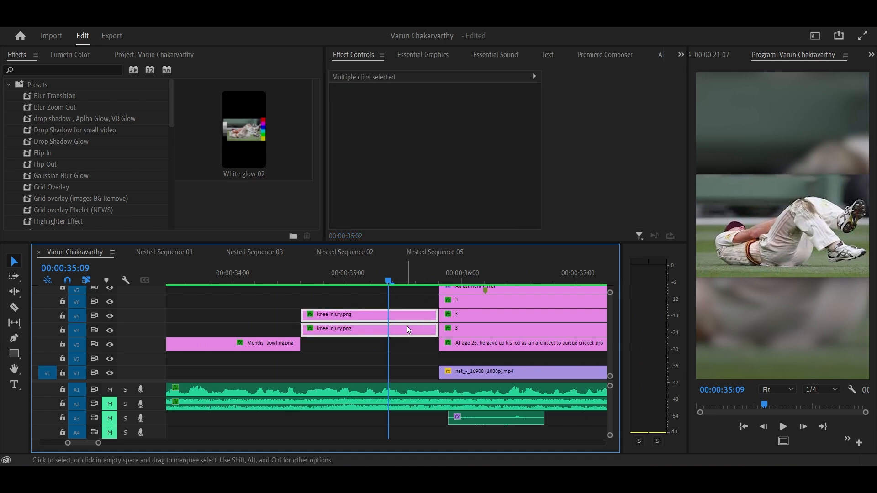
key(space)
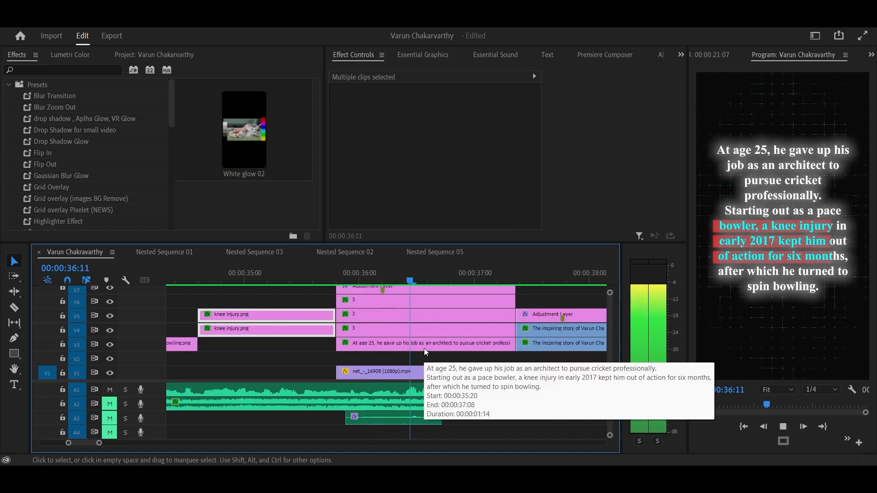
Step: Examine the layers of the highlighted text scene at 00:00:36:16, selecting the net_-_16908 (1080p).mp4 background clip on V1
click(424, 348)
scroll(424, 349, up, 1)
scroll(424, 344, down, 1)
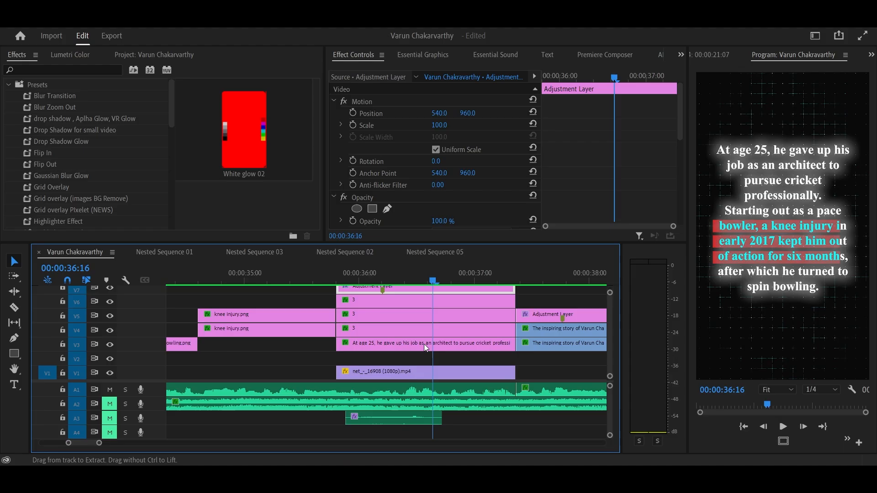
scroll(412, 363, up, 2)
click(405, 370)
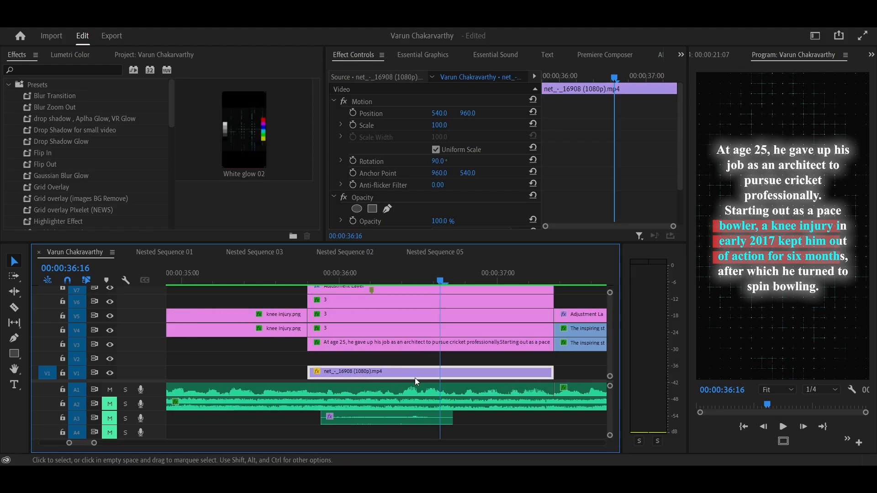
scroll(424, 355, up, 2)
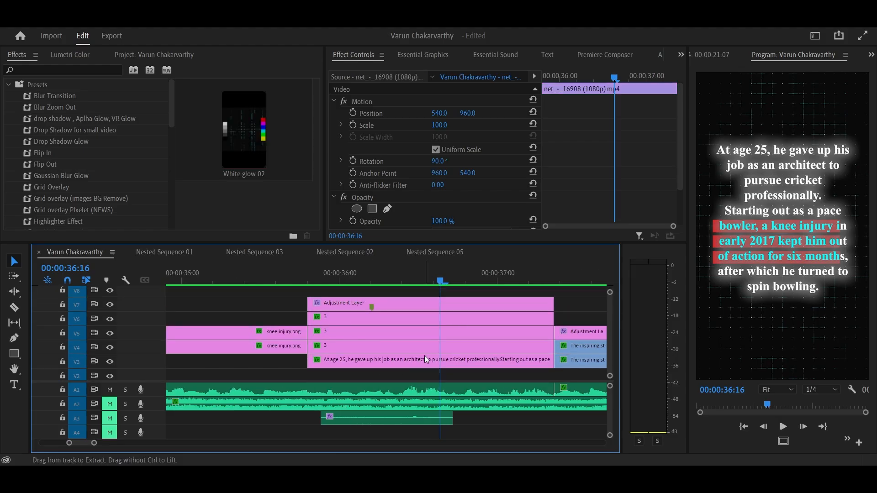
Step: Examine the layers of the highlighted text scene, selecting the paragraph text clip on V3 and the highlight bars on V4 and V5
click(414, 367)
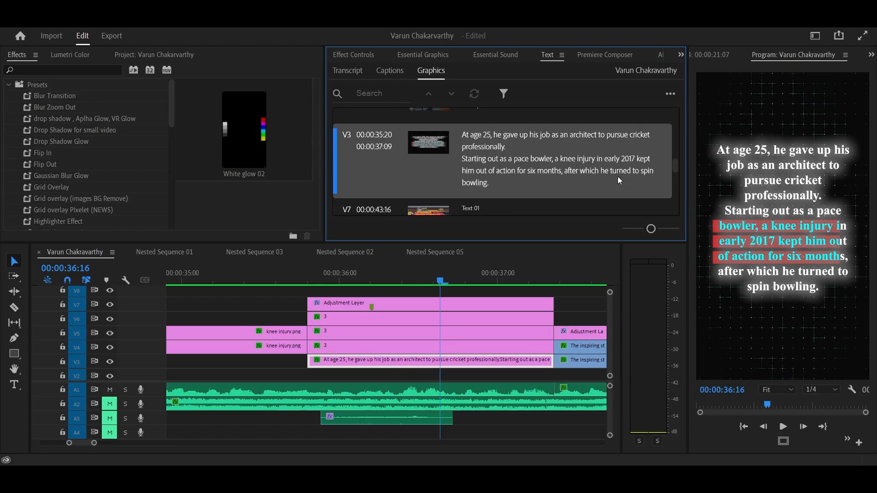
click(294, 371)
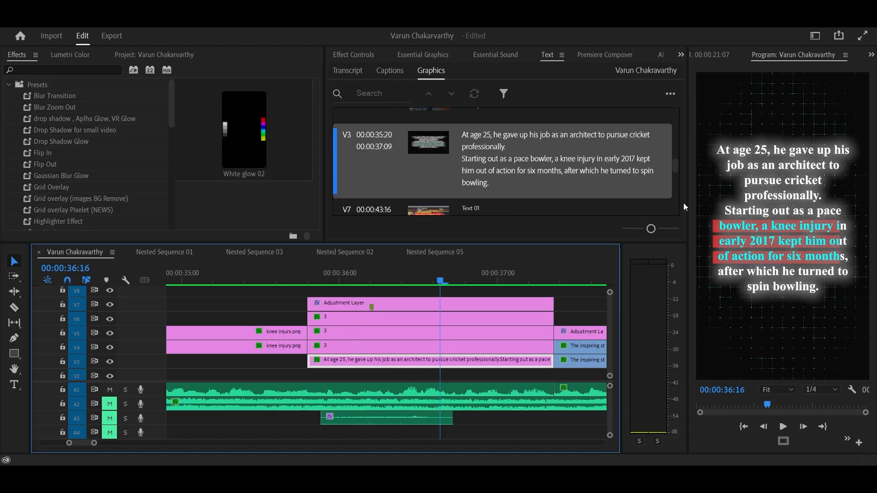
click(329, 314)
click(336, 333)
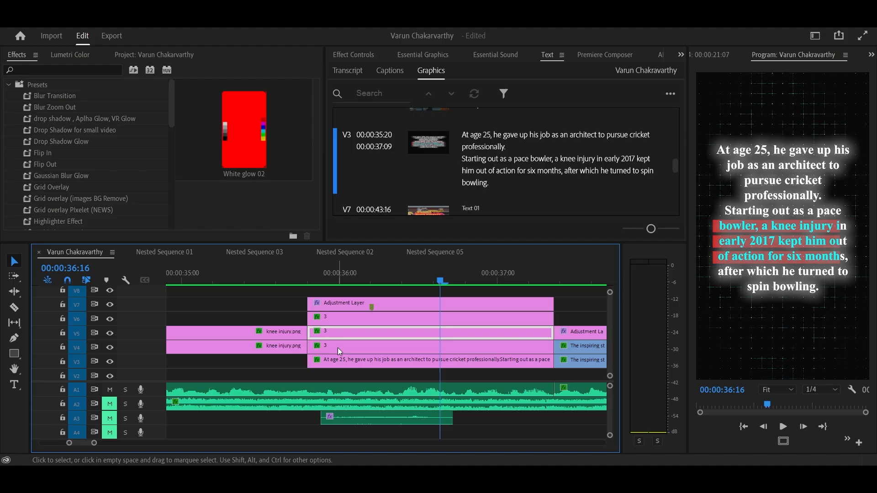
click(348, 346)
click(358, 336)
Step: Examine the Crop (Highlighter Effect) animation and Difference blend mode of the V5 highlight bar, scrubbing back to 00:00:36:03
click(347, 54)
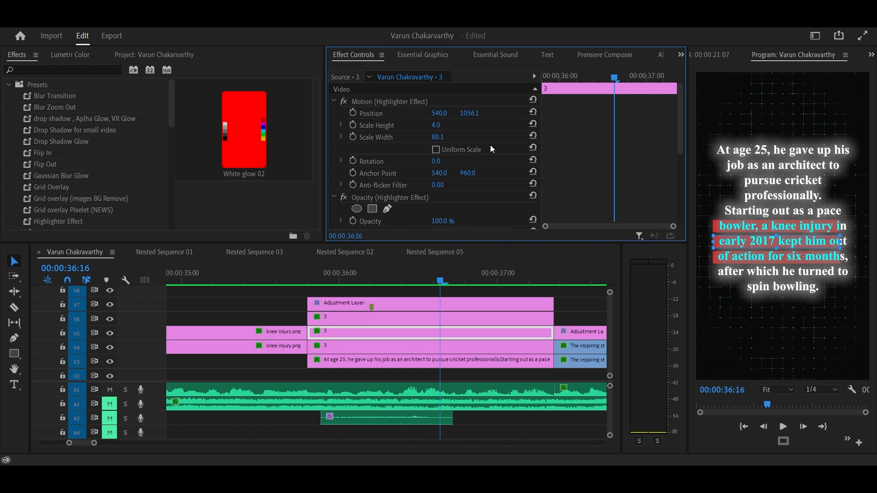
scroll(441, 192, down, 5)
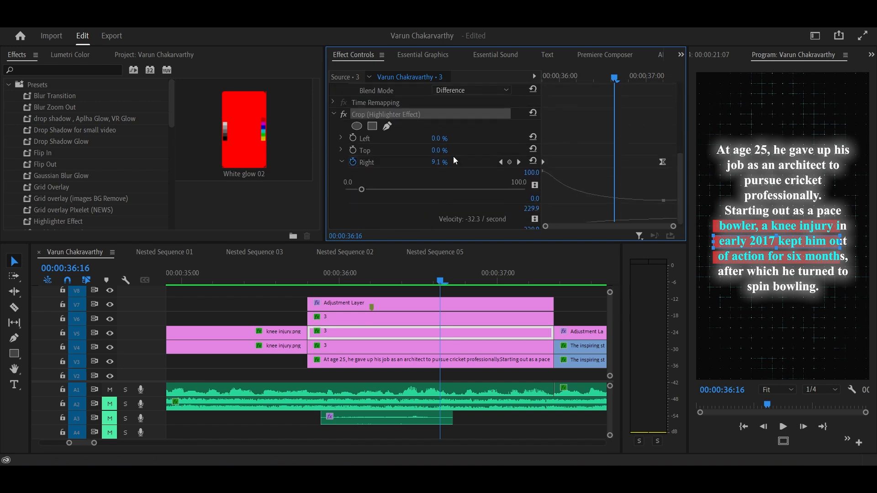
scroll(566, 177, down, 2)
drag(614, 77, 570, 87)
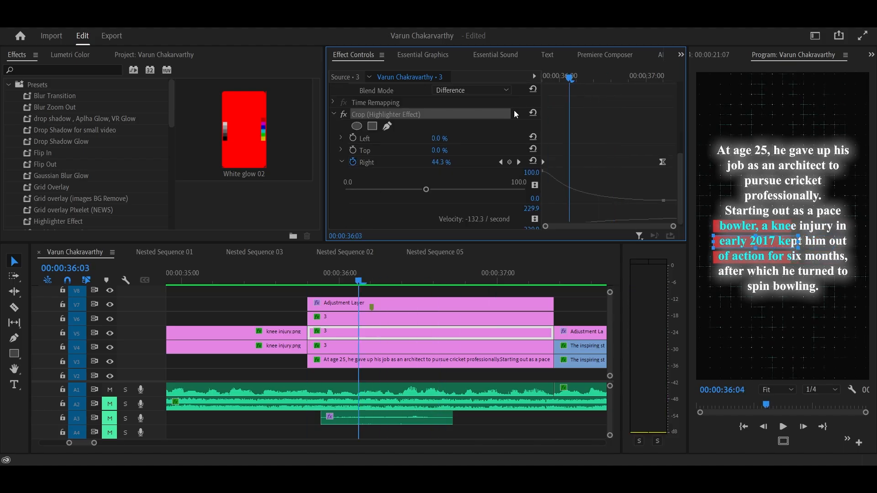
scroll(459, 162, up, 3)
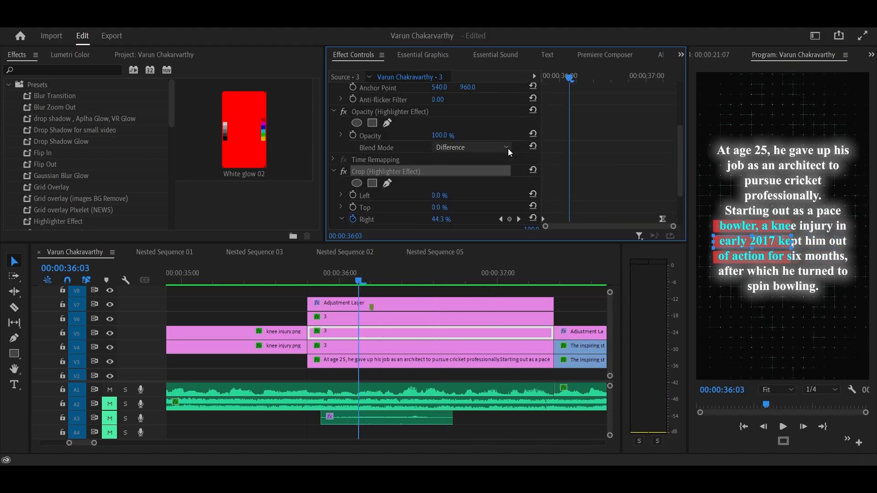
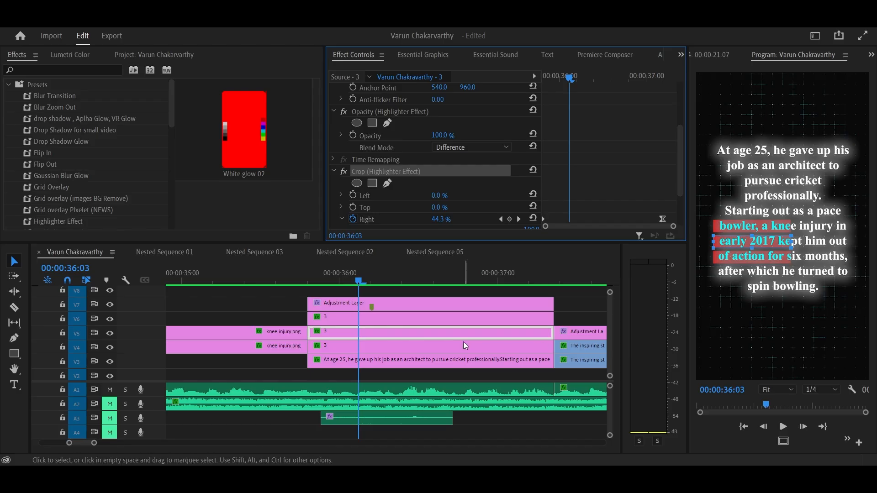
Step: Examine the Transform (01_Zoom In) effect on the V7 adjustment layer above the highlighted text
click(461, 302)
scroll(492, 161, down, 2)
scroll(489, 160, down, 3)
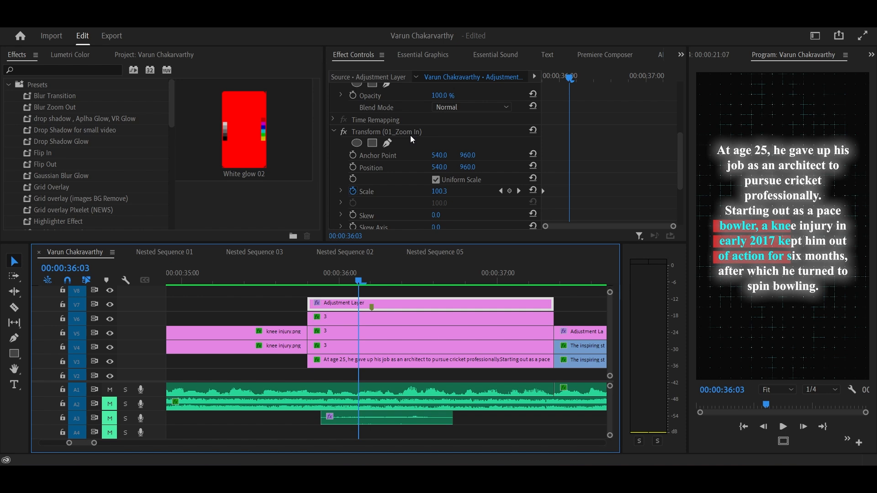
Step: Play on through the yellow-ball video clips and advance to the 384556.png image at 00:00:40:17
key(space)
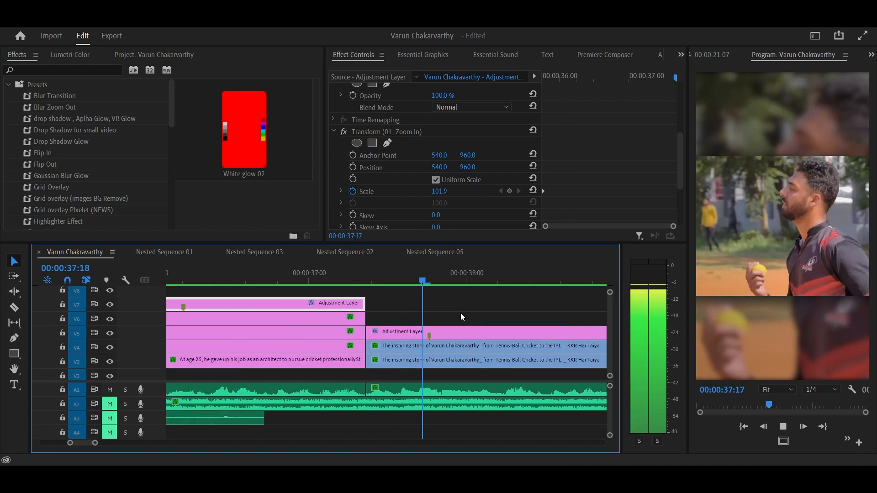
scroll(460, 314, down, 3)
key(space)
scroll(437, 324, down, 3)
scroll(429, 329, down, 1)
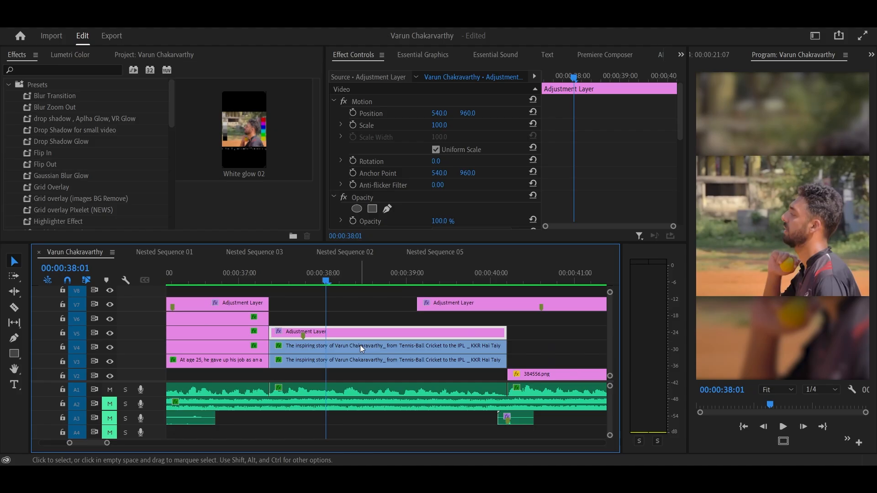
scroll(359, 348, down, 1)
scroll(357, 349, right, 2)
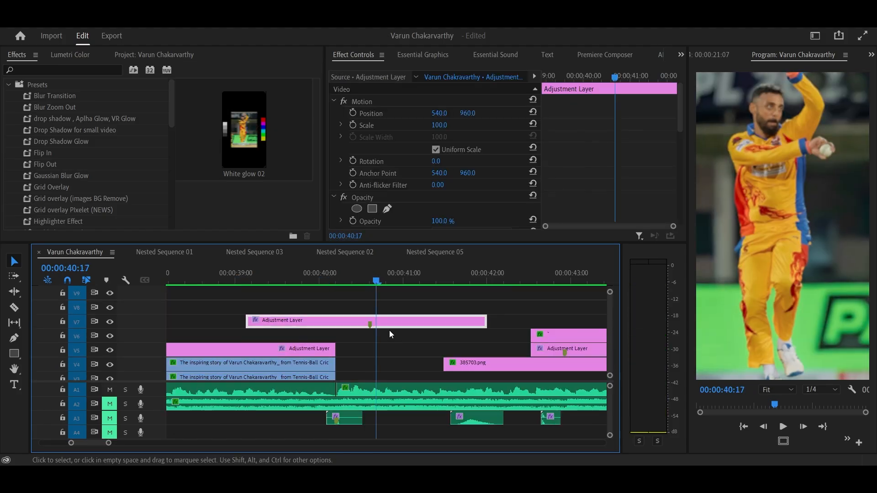
scroll(390, 331, down, 2)
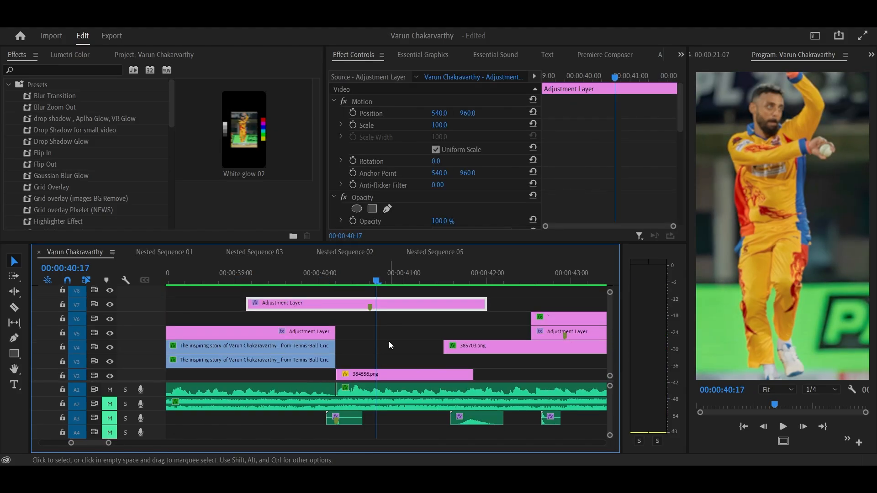
scroll(362, 311, right, 1)
Step: Select the 384556.png clip on V2 and play on into the 385703.png image
key(space)
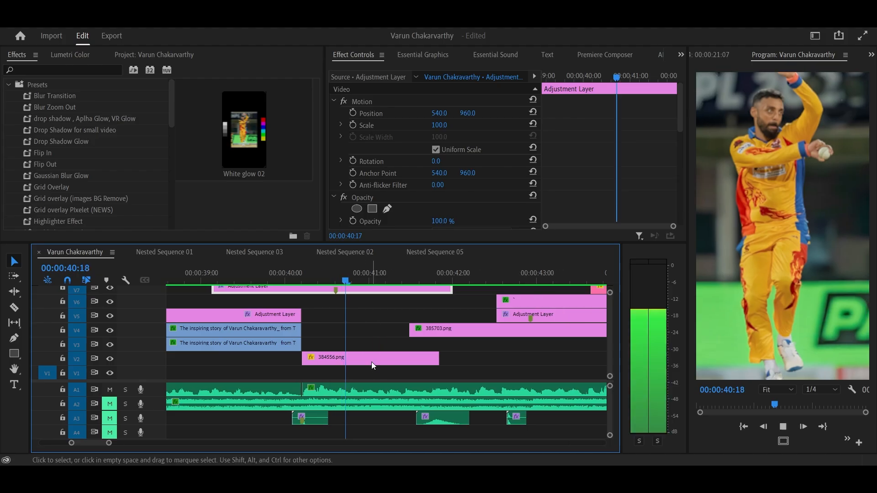
click(372, 358)
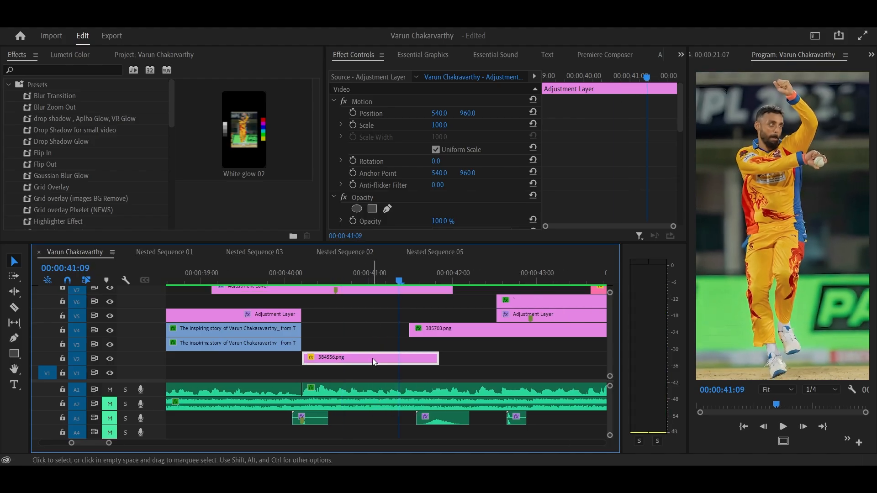
scroll(392, 337, right, 1)
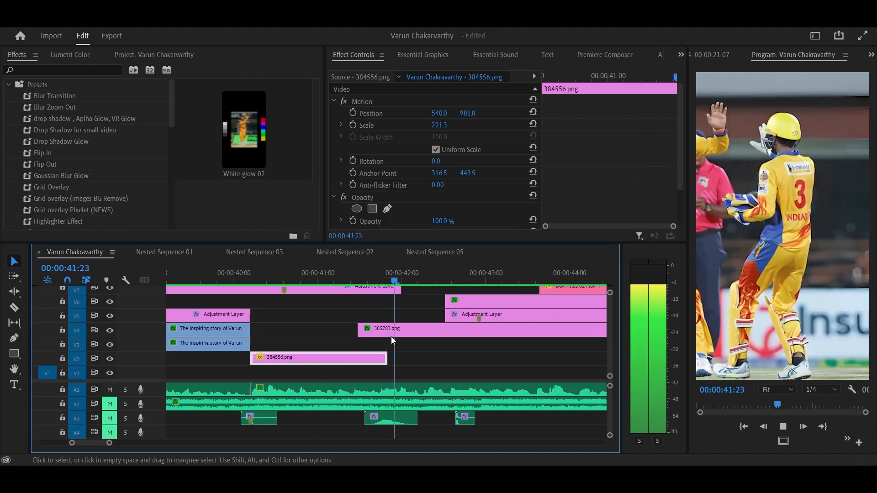
Step: Examine the Position keyframes of the 385703.png clip on V4, scrubbing past the last one to 00:00:43:03
click(422, 334)
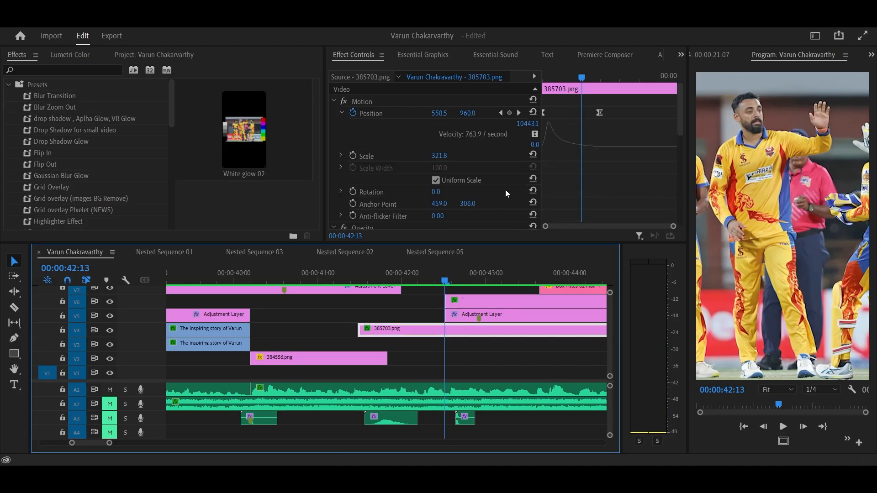
drag(578, 77, 604, 75)
scroll(508, 353, right, 5)
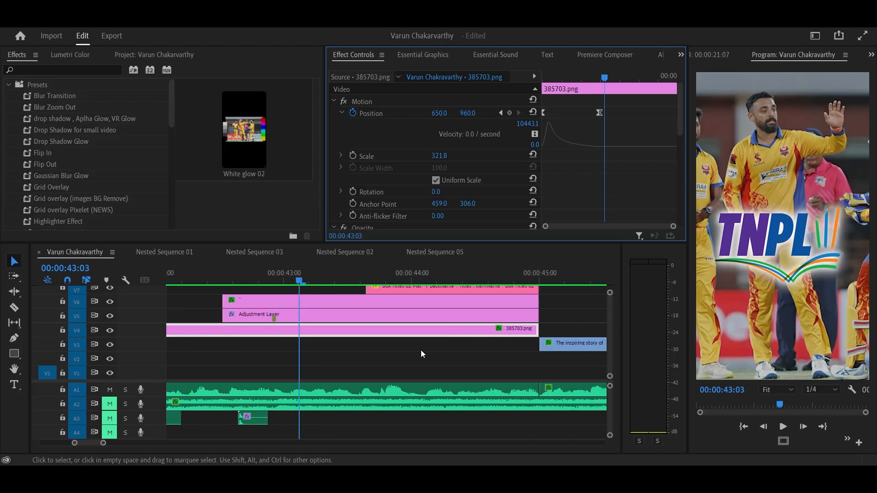
Step: Examine the Scale animation of the TNPL logo clip on V6, playing it from its start at 00:00:42:13
scroll(412, 350, up, 2)
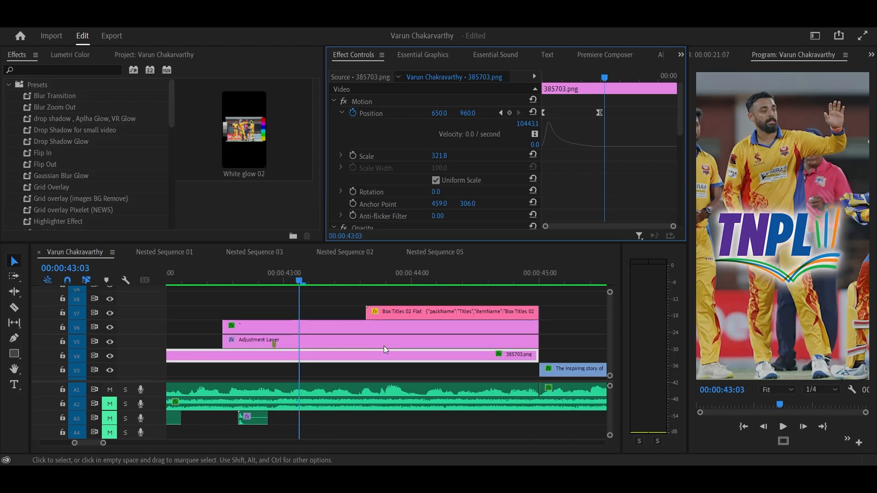
click(337, 325)
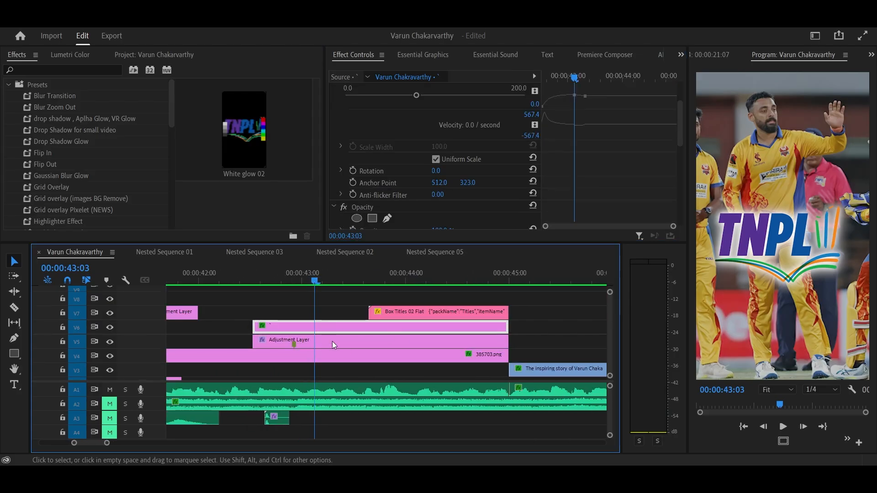
click(265, 273)
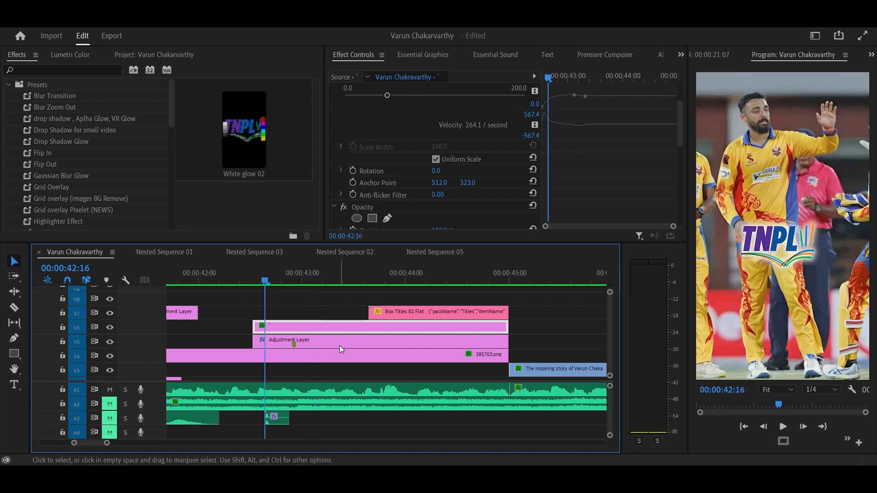
drag(256, 276, 253, 280)
click(274, 327)
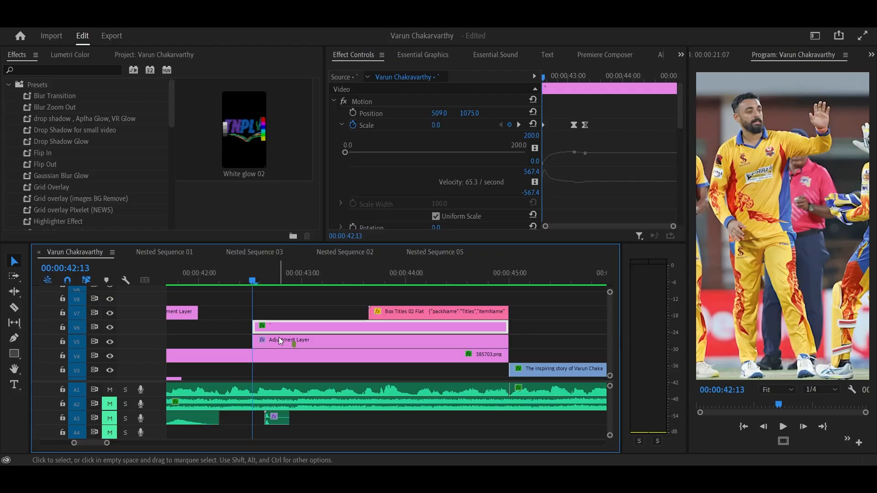
key(space)
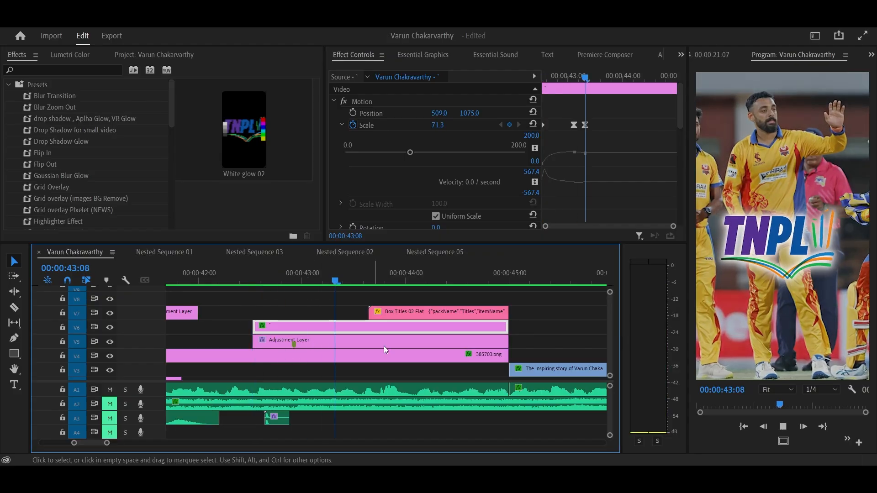
key(space)
Step: Review the layer stack of the TNPL scene, selecting the V6 logo, the V5 adjustment layer and the 385703.png clip
click(373, 344)
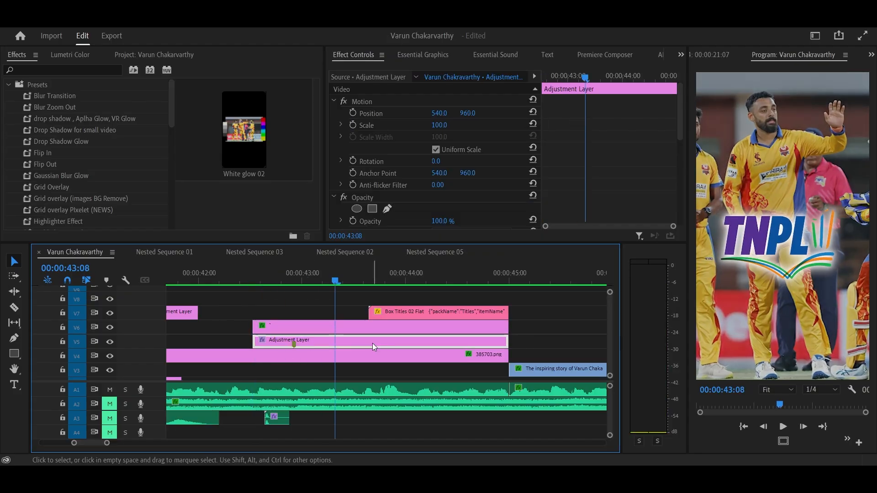
scroll(342, 352, up, 2)
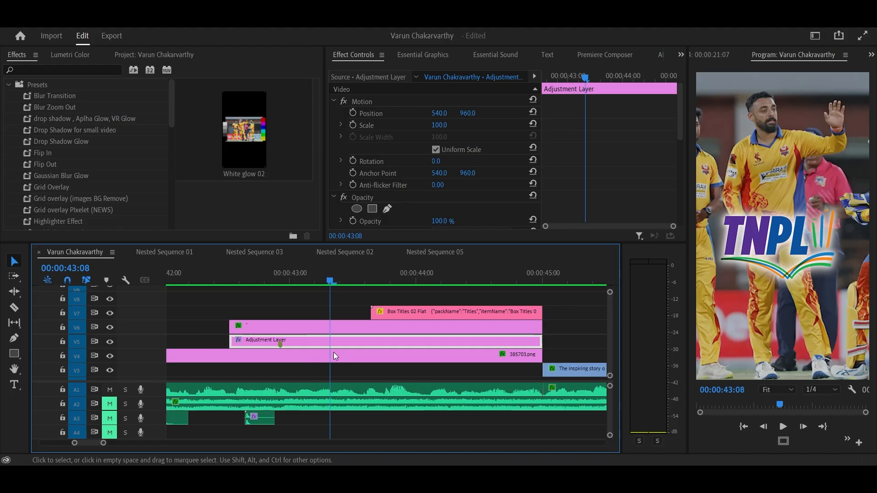
scroll(335, 356, up, 1)
click(269, 327)
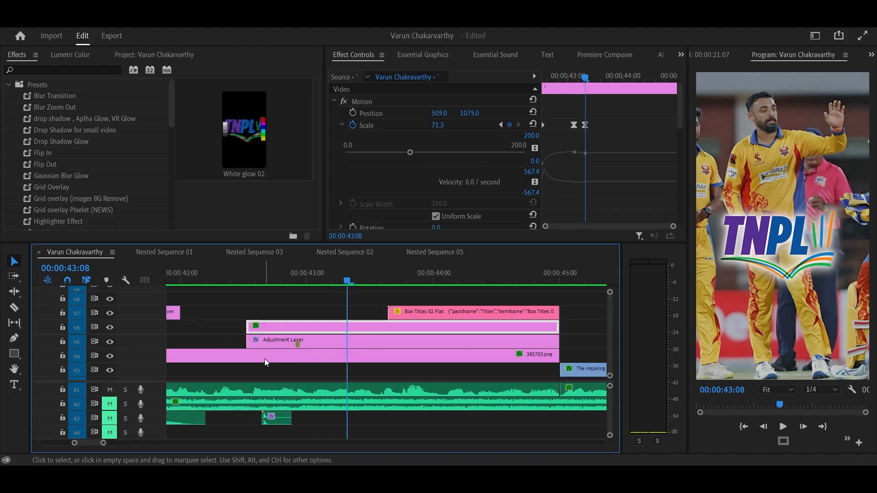
click(275, 340)
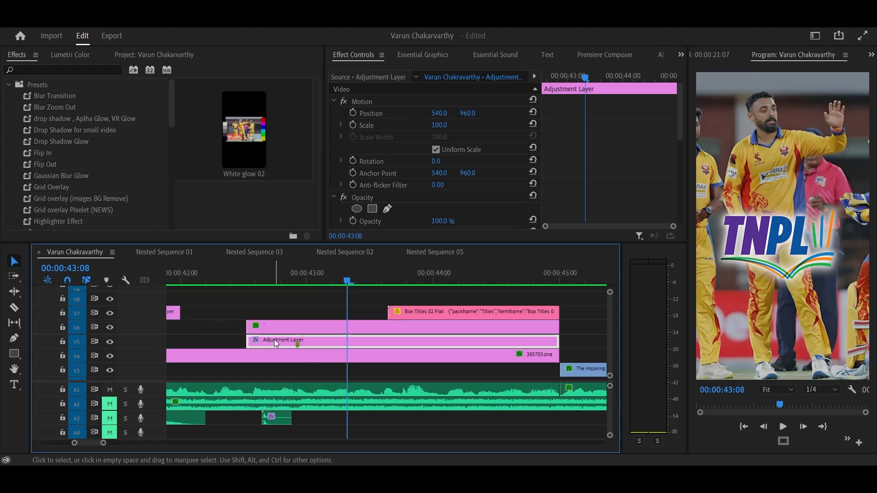
click(349, 358)
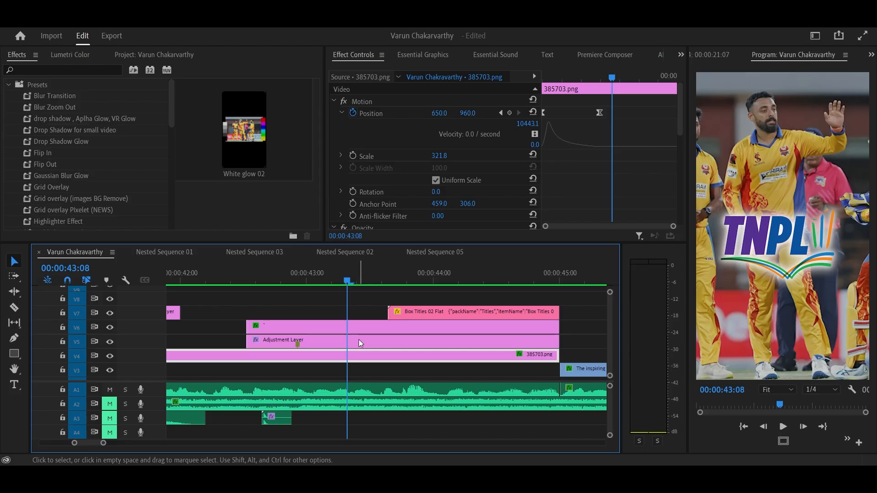
Step: Examine the Transform effect's Opacity keyframes on the V5 adjustment layer at 00:00:42:13 and 00:00:42:24 in an enlarged view
click(358, 339)
scroll(611, 138, down, 4)
click(375, 150)
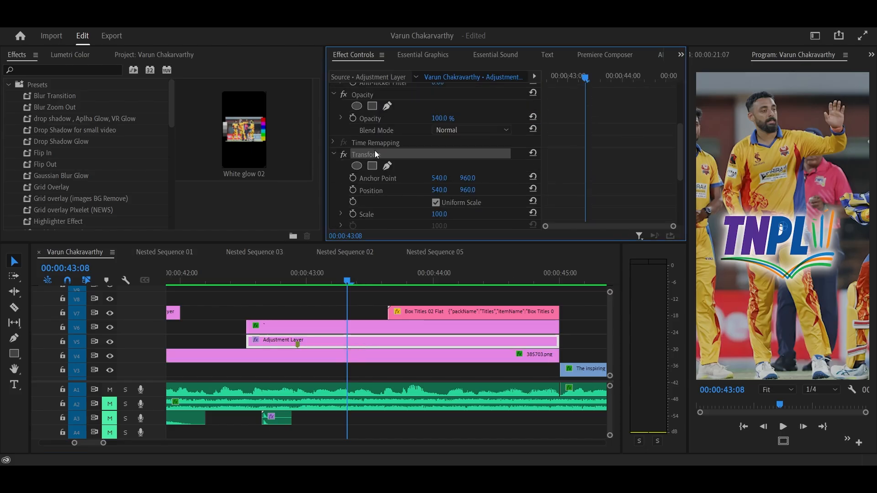
key(grave)
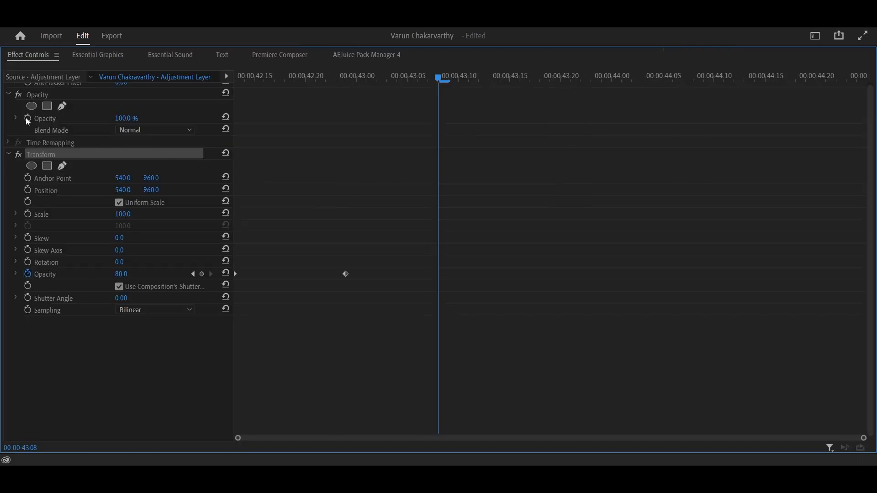
scroll(36, 395, up, 4)
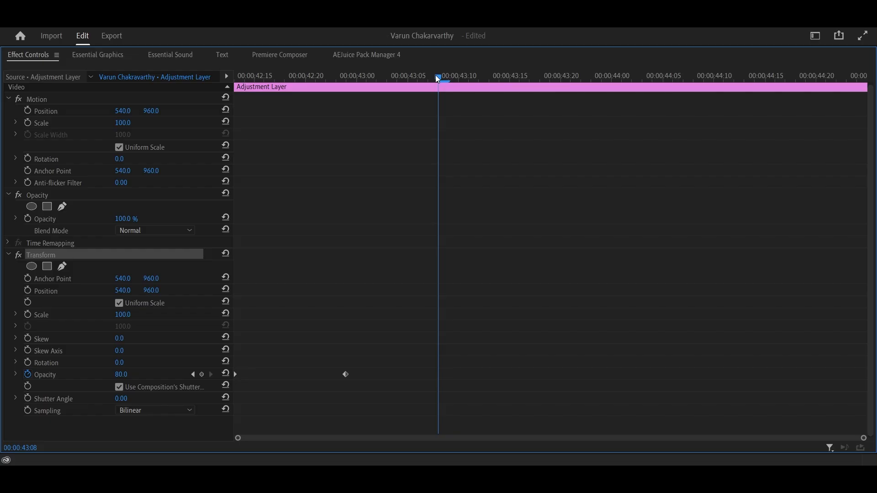
key(Home)
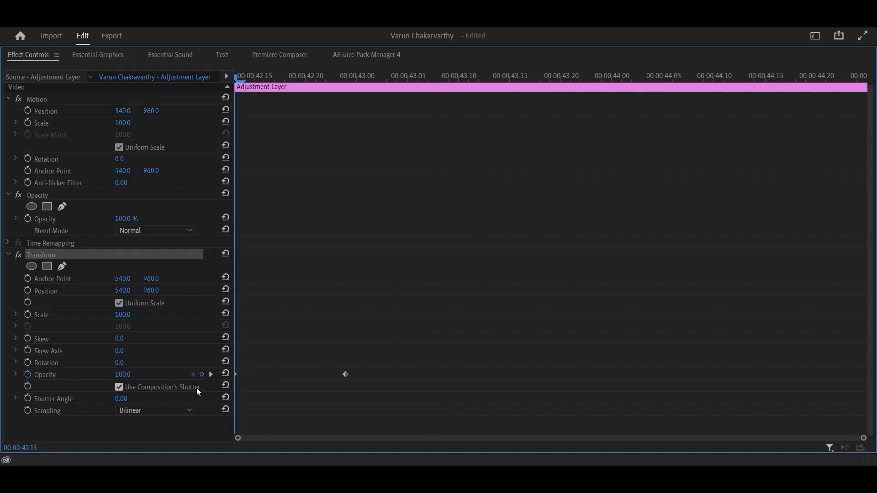
key(shift+Right)
key(shift+Right)
key(Right)
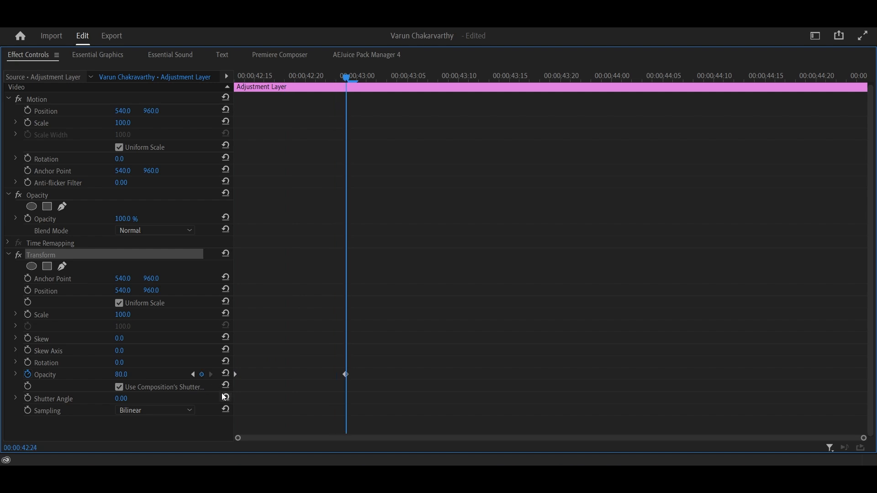
key(grave)
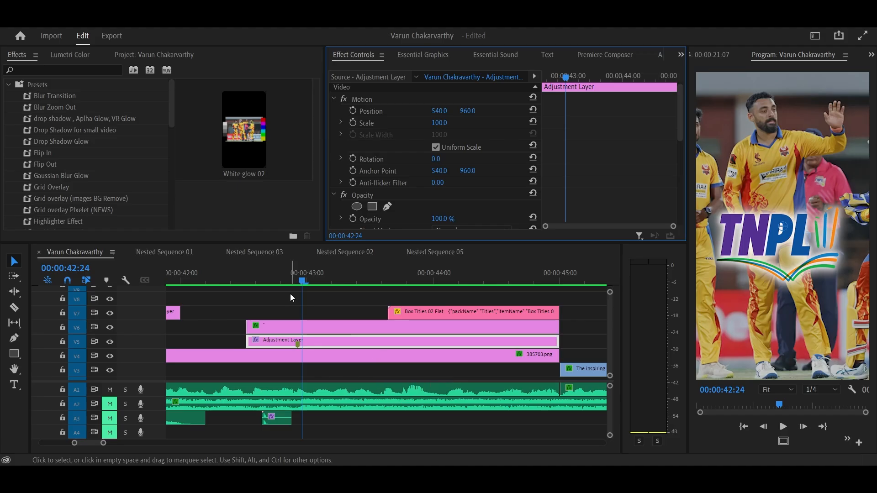
Step: Examine the Scale keyframes of the TNPL logo clip on V6 between 00:00:42:13 and 00:00:43:03
click(293, 327)
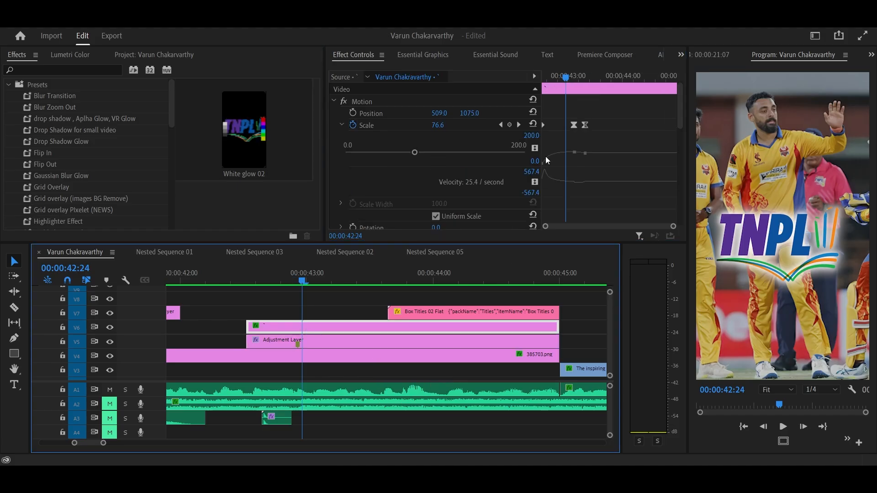
drag(565, 76, 537, 74)
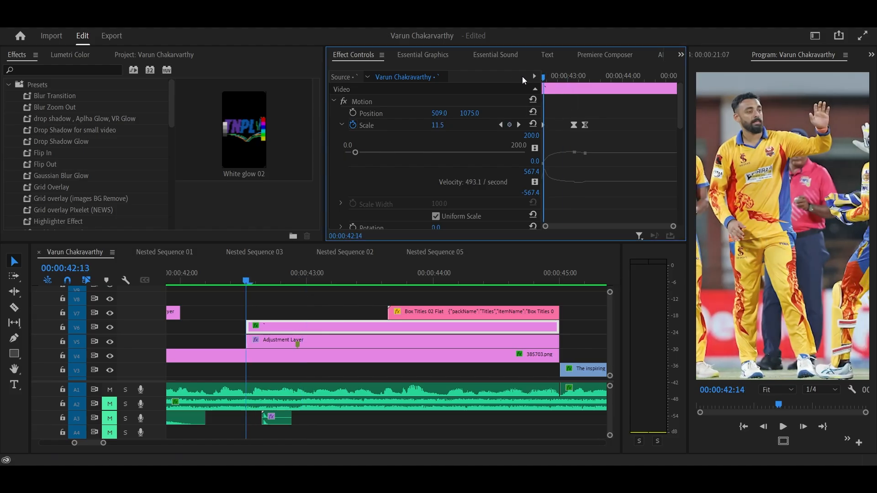
key(shift+Right)
key(shift+Right)
key(shift+Right)
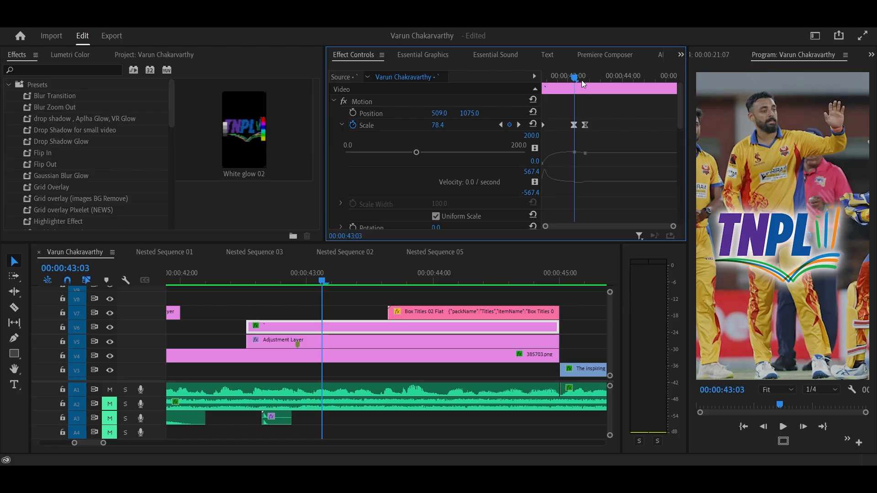
drag(582, 81, 501, 84)
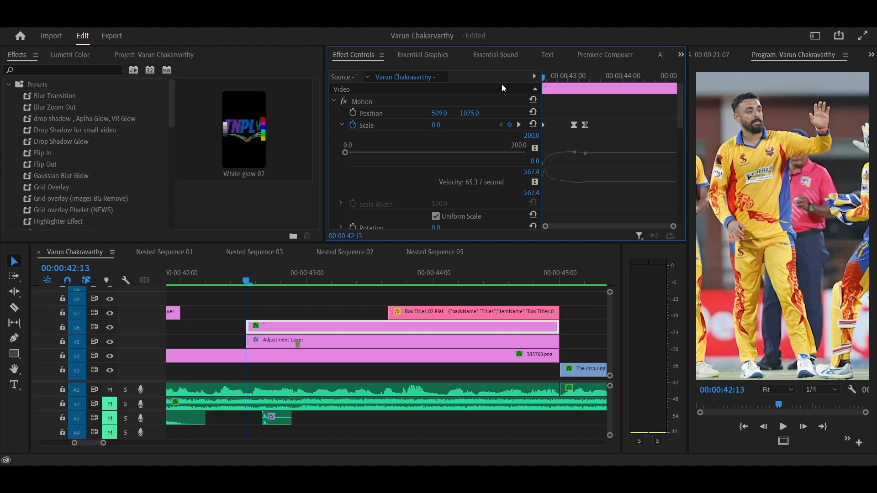
Step: Play the TNPL logo's scale-up animation from its start and continue into the Draft Players title at 00:00:44:06
key(space)
key(space)
drag(585, 77, 543, 77)
key(space)
scroll(596, 163, down, 2)
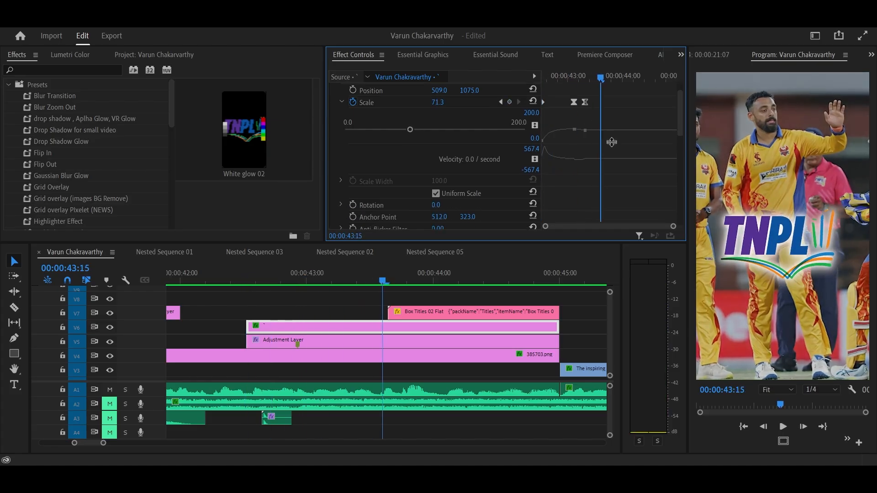
key(space)
scroll(602, 126, up, 1)
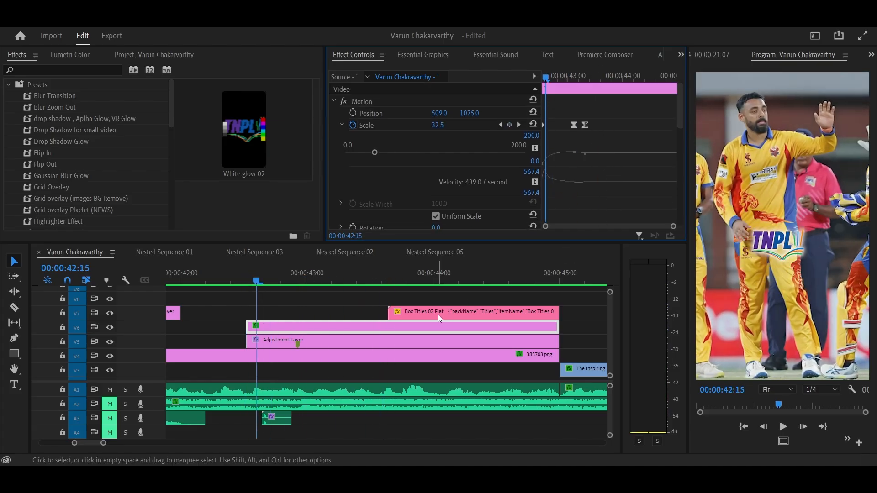
key(space)
key(space)
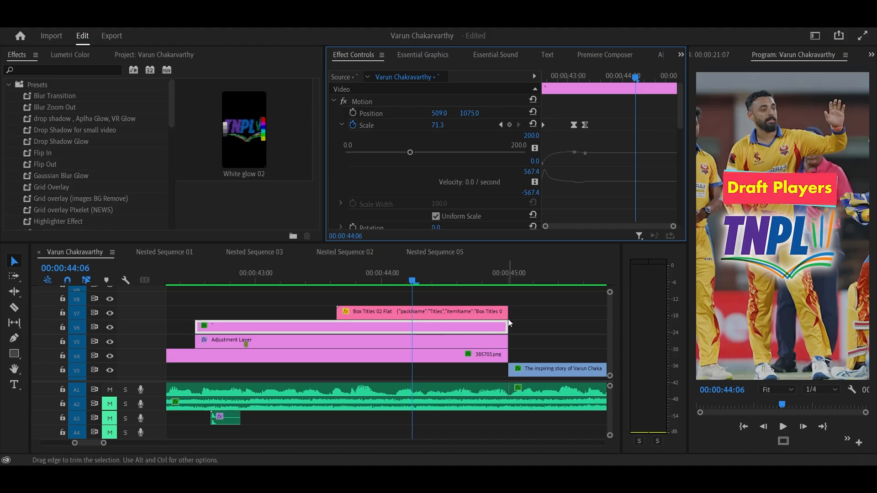
Step: Select the Draft Players title on V7 and locate its Box Titles 02 Flat template in the AEJuice Starter Pack's Titles category
scroll(510, 324, down, 1)
scroll(514, 324, up, 2)
scroll(517, 324, down, 1)
click(448, 313)
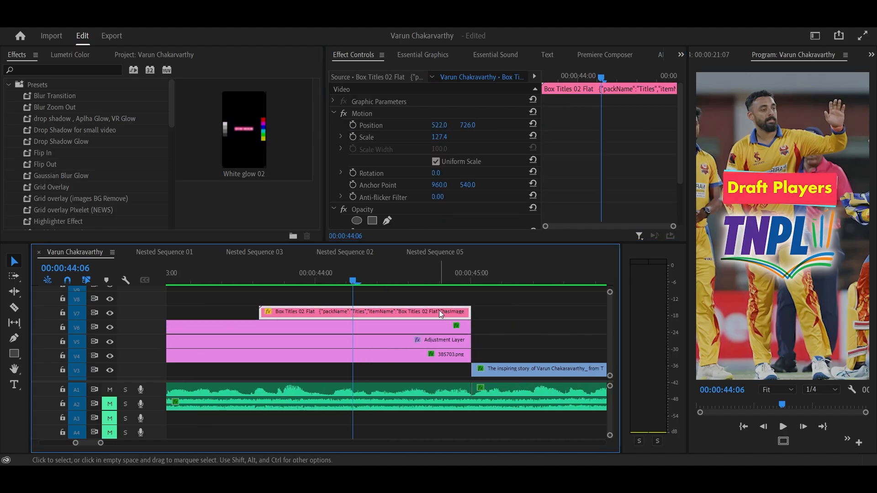
click(661, 55)
key(grave)
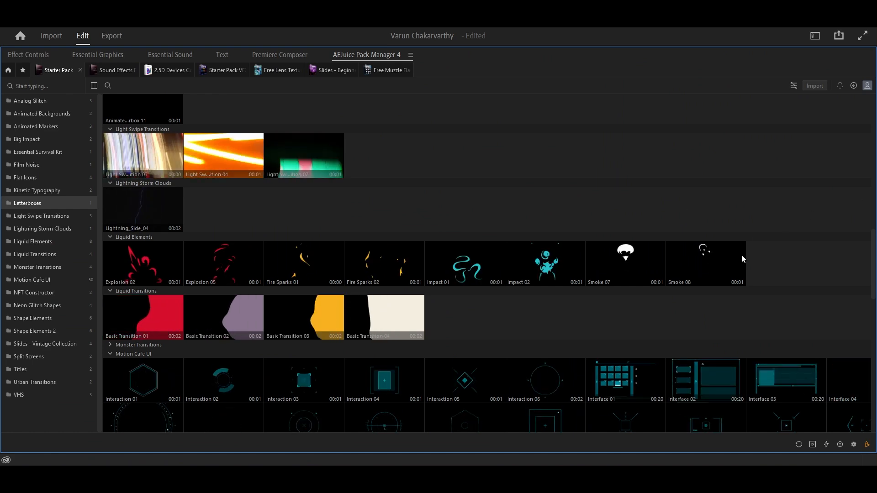
scroll(264, 287, down, 15)
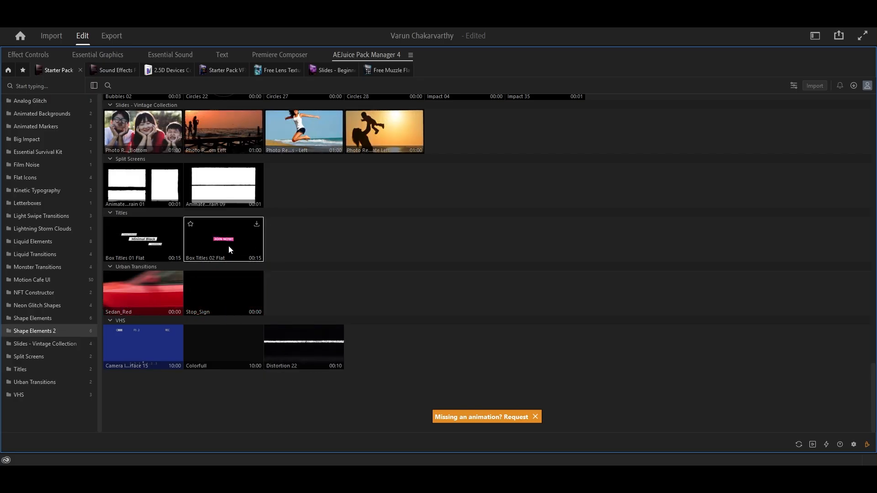
key(grave)
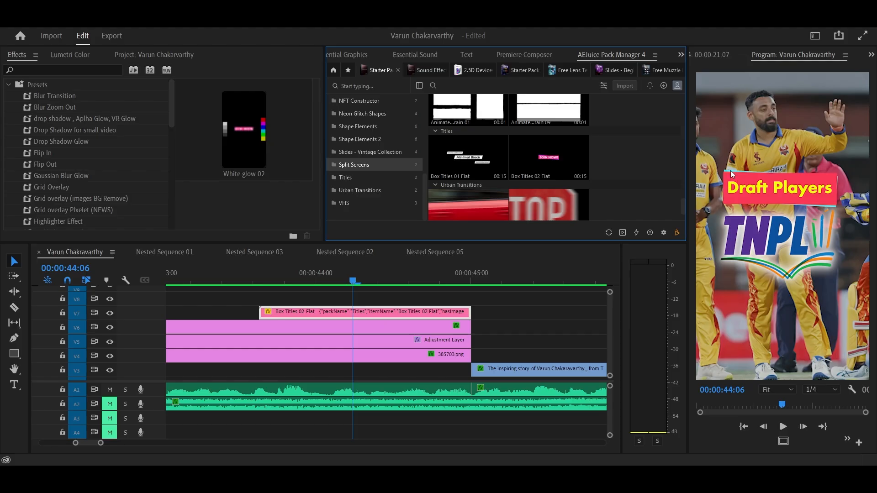
double_click(624, 56)
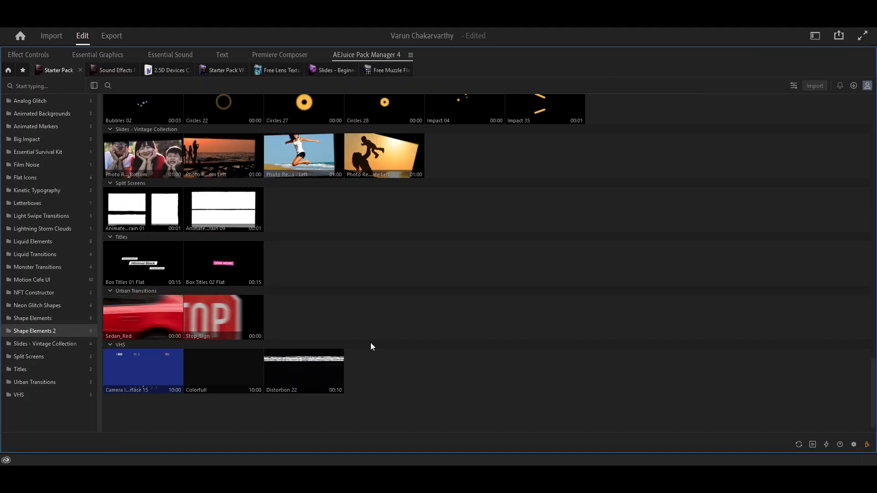
key(grave)
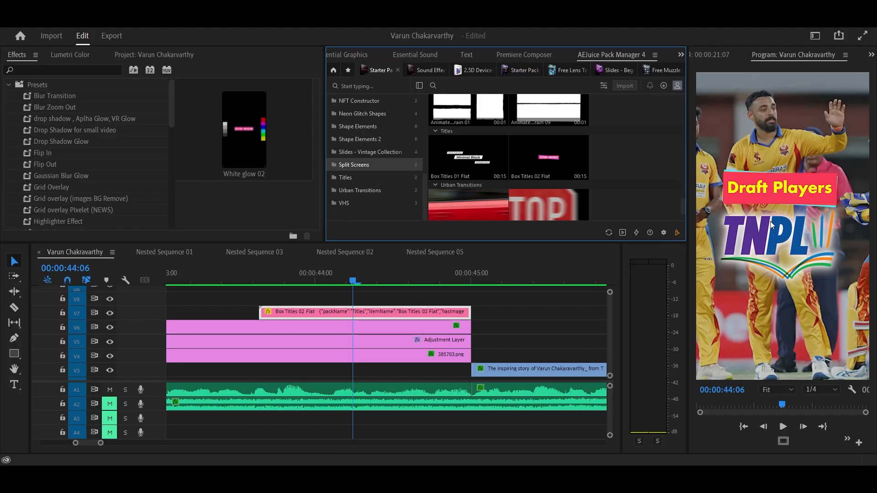
Step: Review the Draft Players title's text, font, colour and position properties, trying Text Block Position X at 2544 and undoing it
click(353, 53)
scroll(452, 196, down, 4)
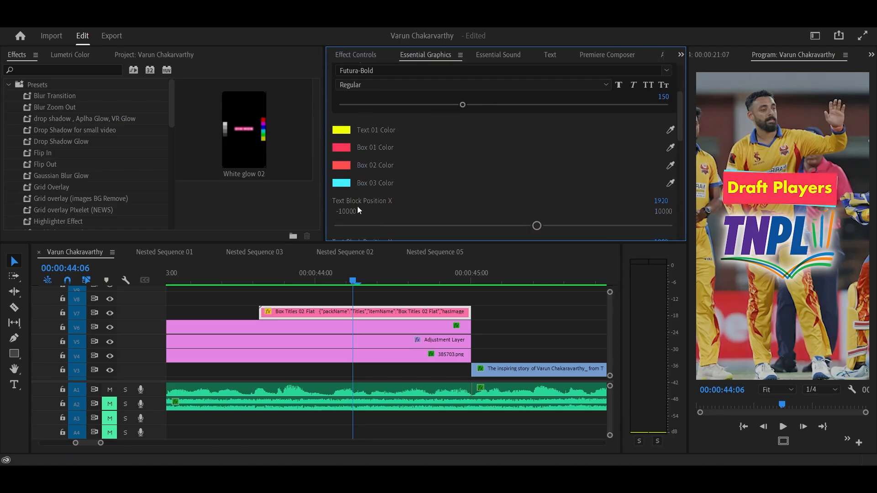
scroll(521, 211, down, 1)
mouse_move(535, 206)
mouse_down()
mouse_move(502, 209)
mouse_move(544, 210)
mouse_up()
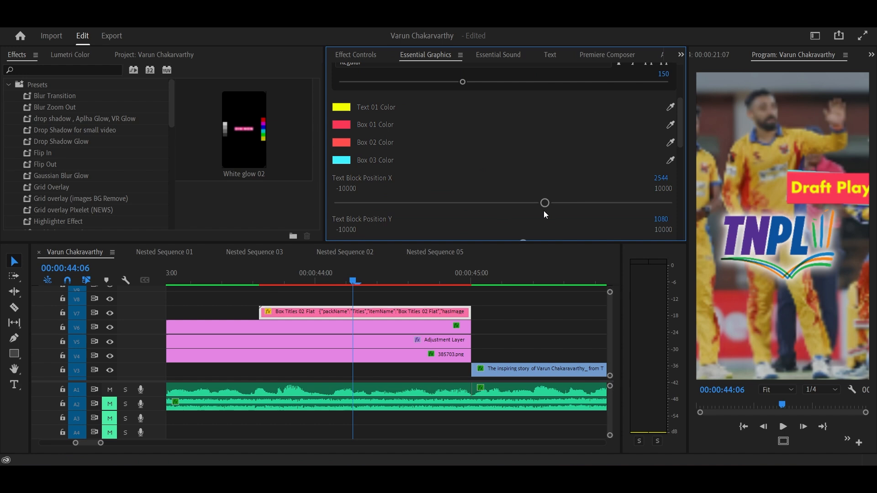
key(ctrl+z)
scroll(458, 201, down, 2)
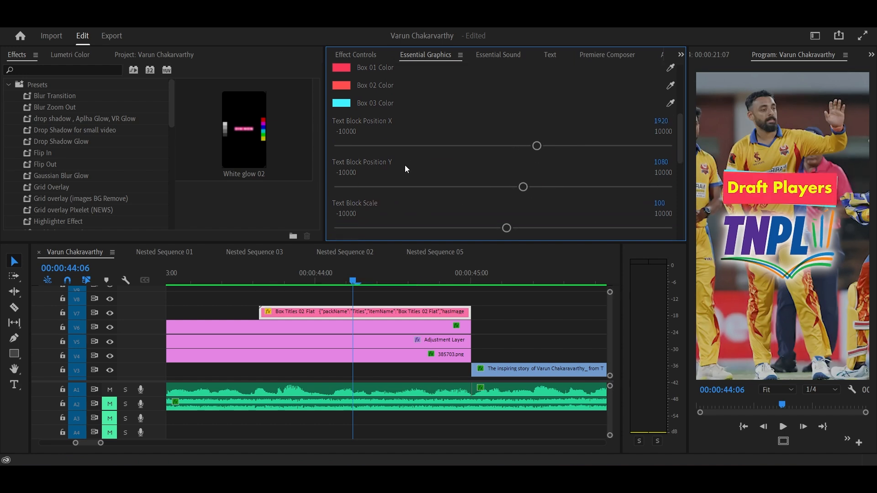
scroll(406, 168, up, 5)
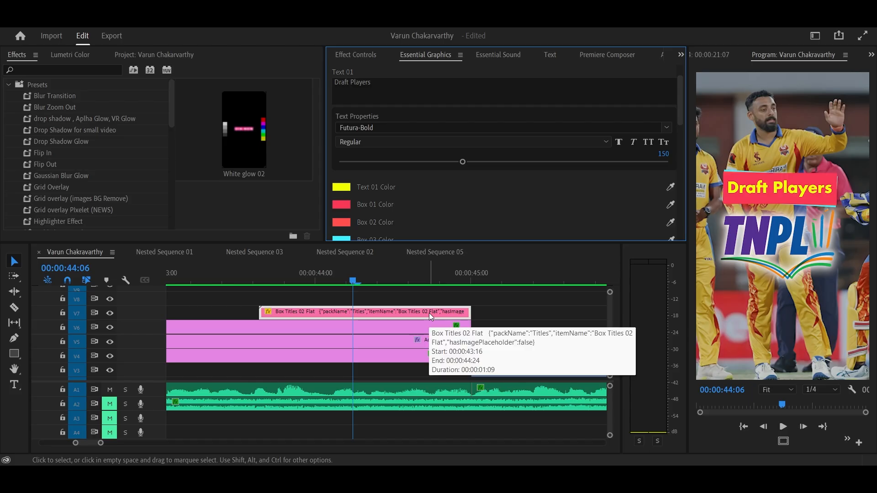
Step: Play past the end of the TNPL scene and inspect the following bowling clip on V3 around 00:00:45:13
key(space)
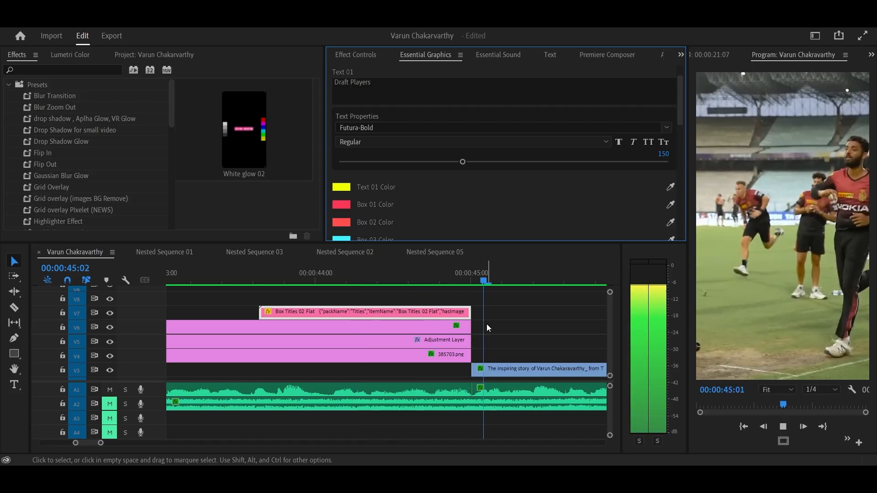
key(space)
scroll(480, 340, down, 2)
scroll(469, 344, down, 4)
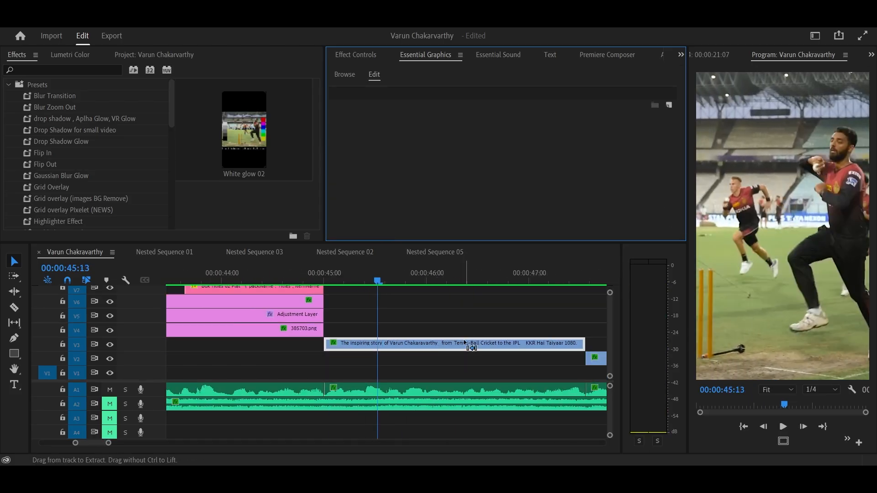
scroll(461, 345, down, 2)
scroll(440, 360, up, 1)
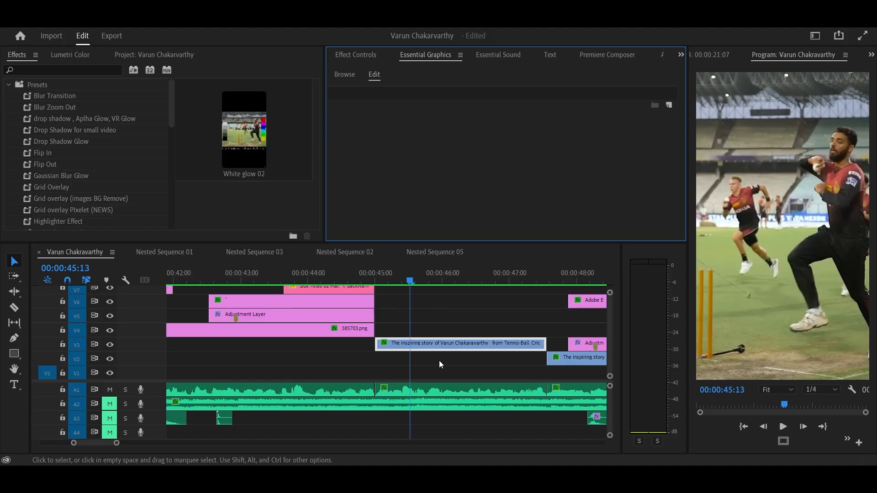
scroll(439, 362, down, 2)
scroll(440, 360, down, 2)
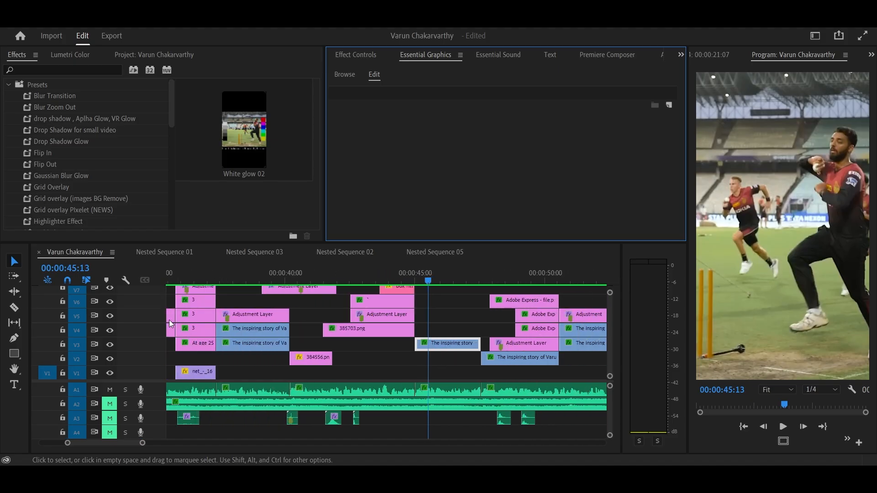
Step: Examine the Motion settings of the sharp V4 clip and blurred V3 background clip in the scene at 00:00:38:02
click(255, 275)
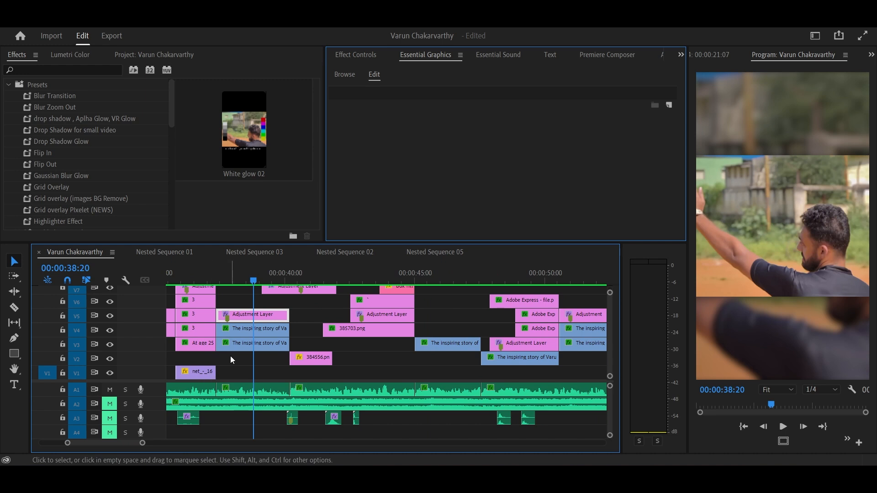
scroll(231, 356, down, 1)
click(366, 276)
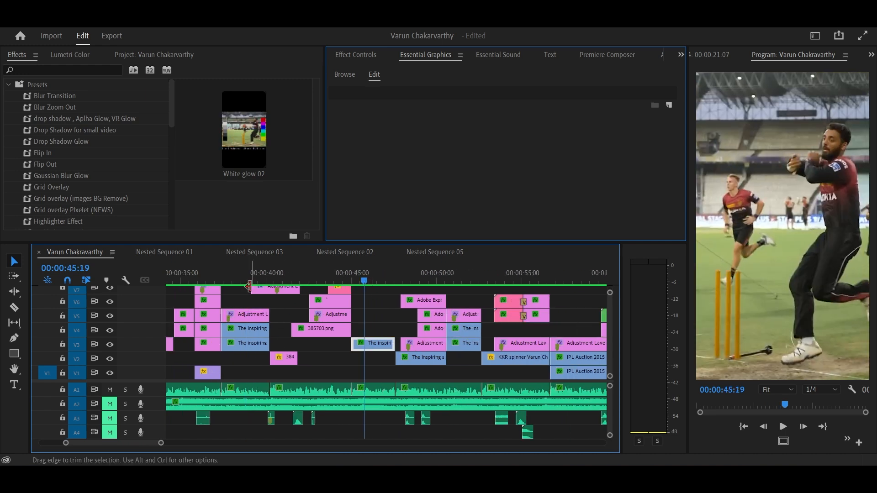
click(234, 274)
click(243, 328)
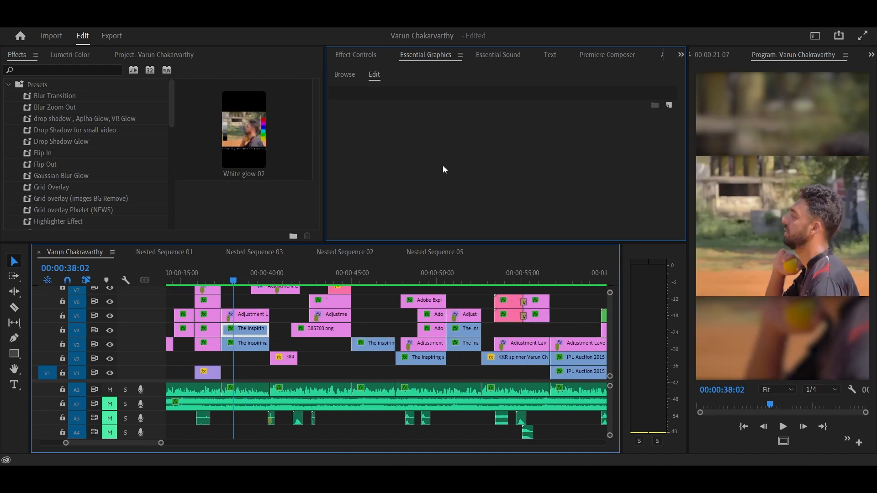
click(357, 55)
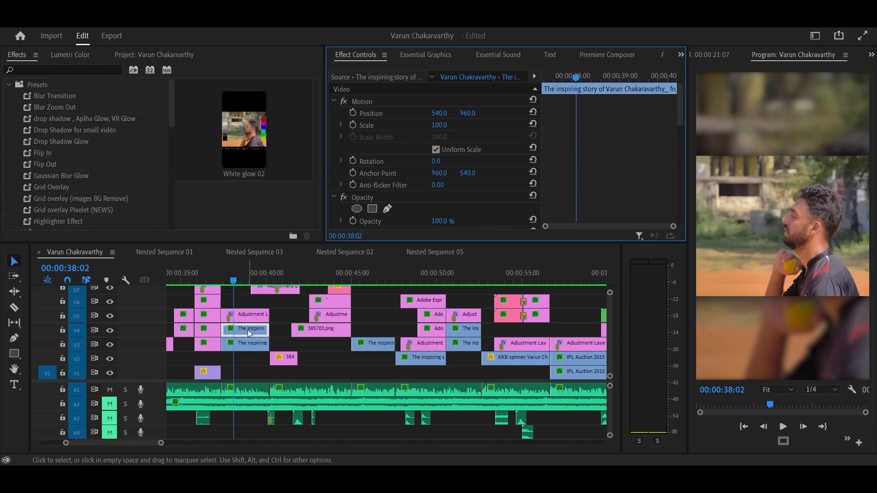
click(243, 345)
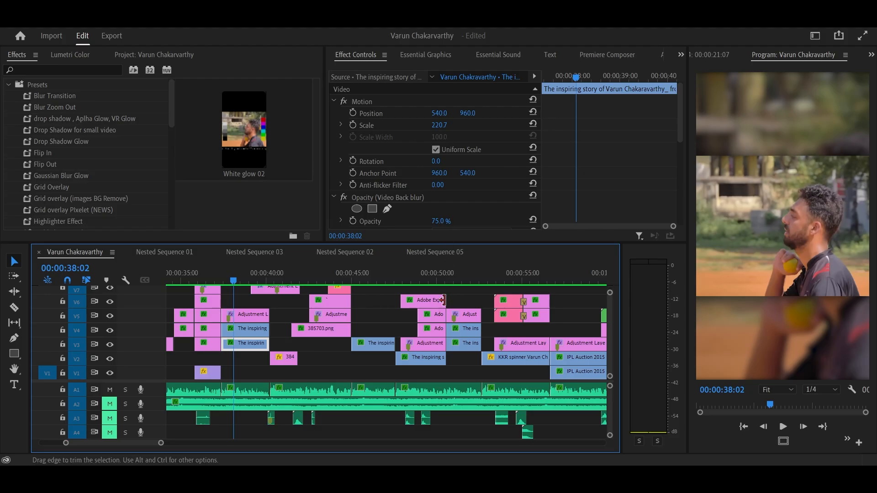
Step: Try reducing the Scale of the V3 bowling clip at 00:00:46:02 to 143.3, and undo the change
click(371, 279)
key(equal)
key(equal)
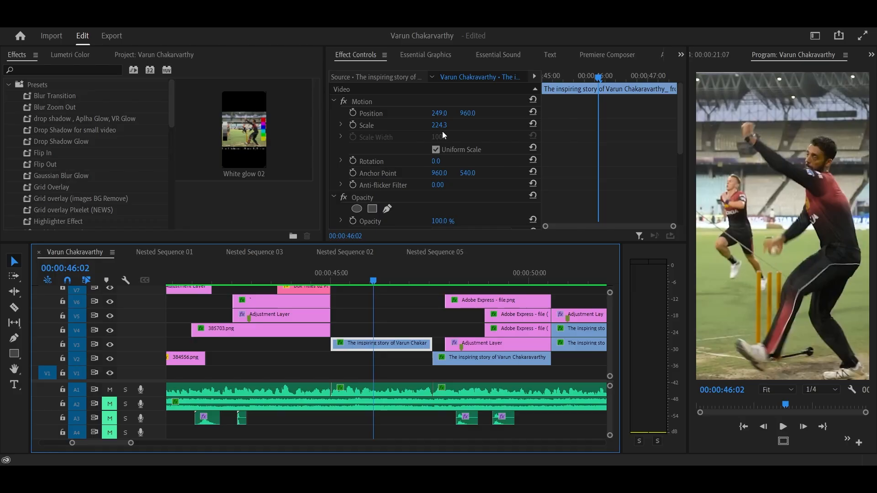
drag(440, 125, 430, 126)
key(ctrl+z)
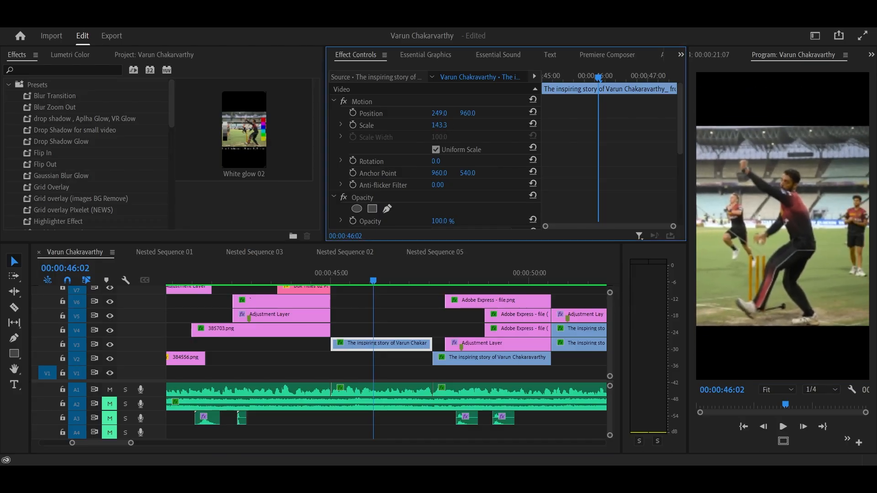
Step: Compare the blurred background clip on V3 at 00:00:38:20 with the full-frame bowling clip on V3 at 00:00:45:12
scroll(353, 398, down, 1)
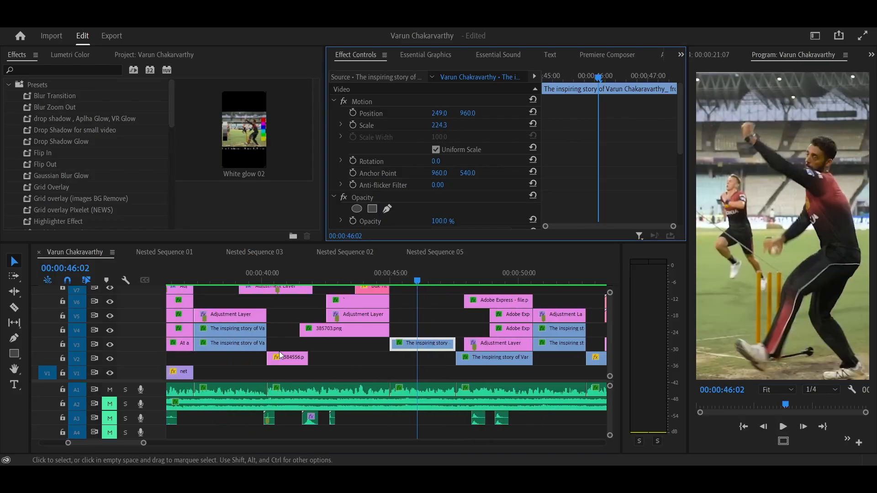
click(231, 277)
click(221, 348)
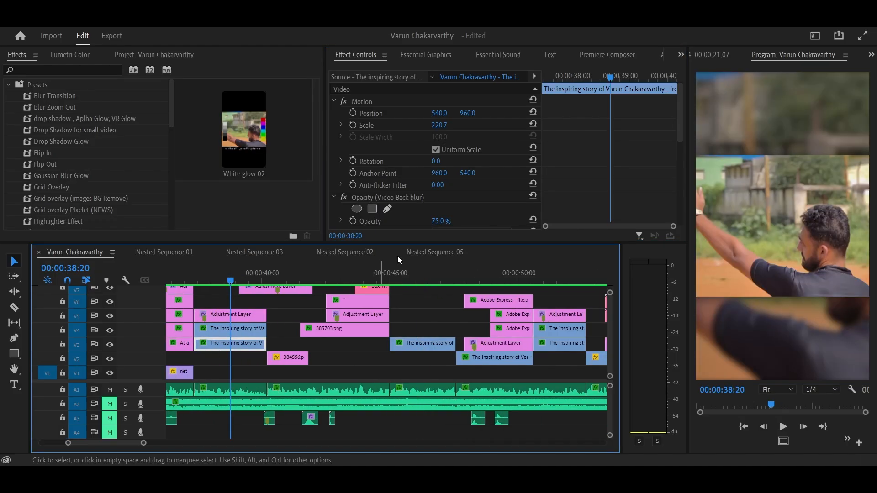
click(402, 279)
click(419, 348)
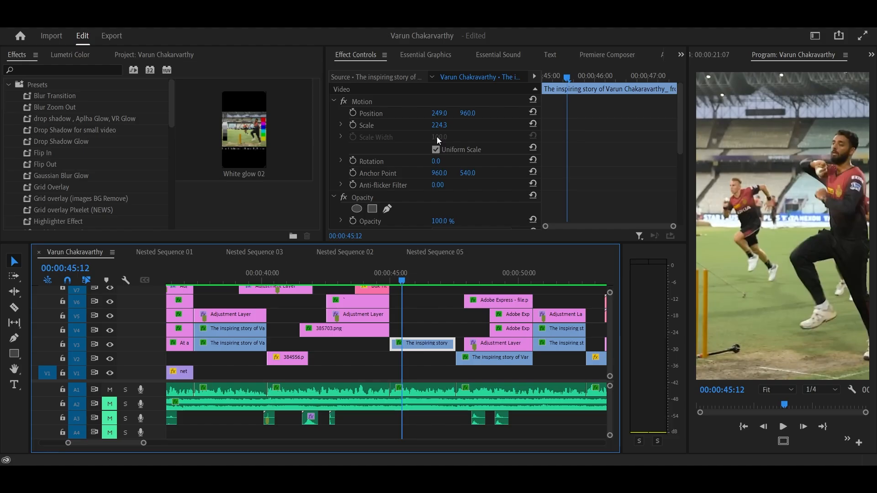
Step: Play into the player cutout scene and inspect its V2 background clip and V3 adjustment layer, stopping at 00:00:48:05
key(space)
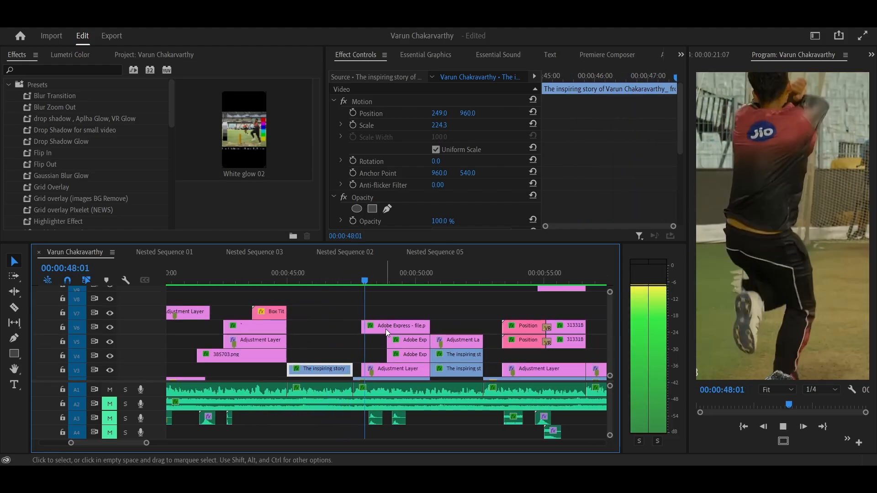
click(300, 281)
key(=)
key(=)
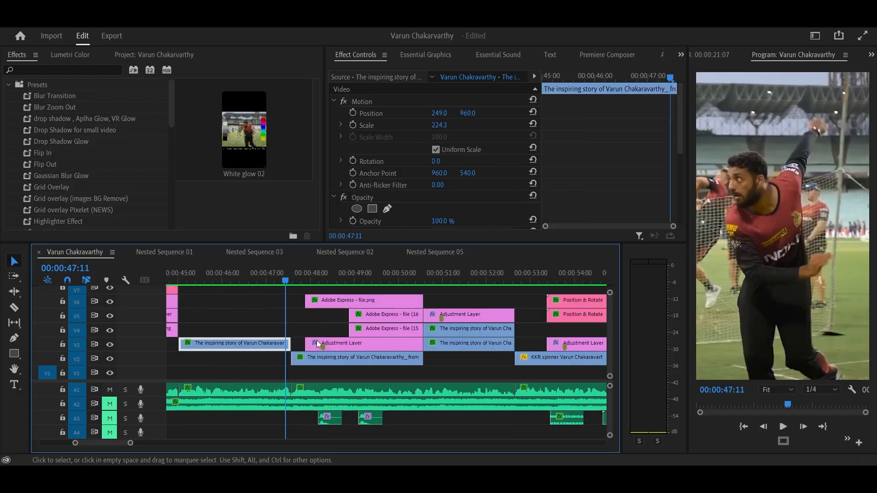
click(283, 279)
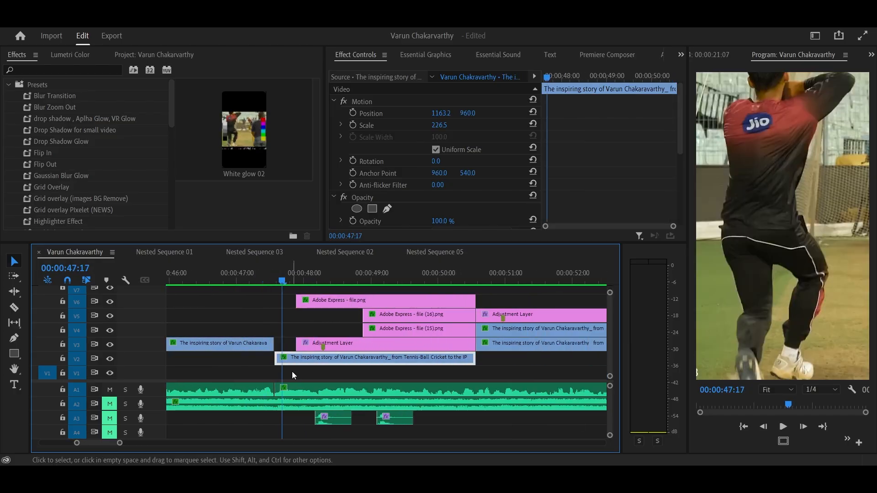
key(space)
key(space)
click(348, 348)
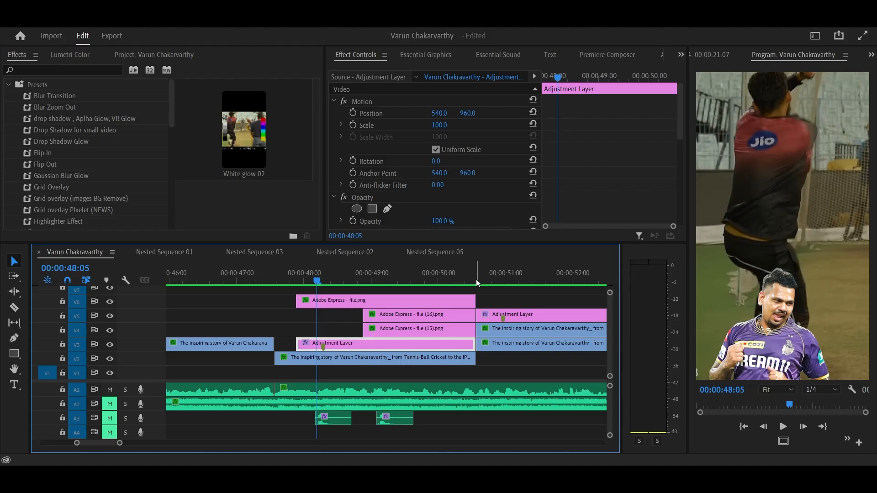
Step: Inspect the player cutout image on V6 and the two cutout images on V4 and V5, moving forward to 00:00:49:22
click(343, 302)
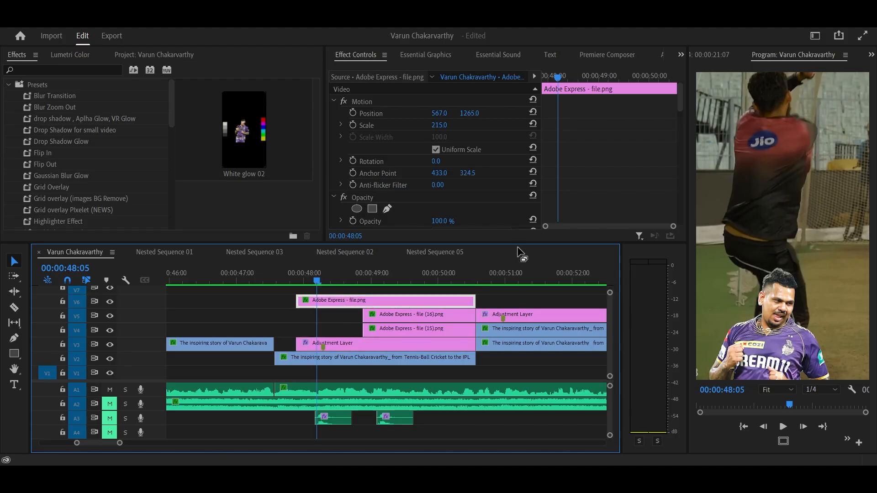
key(space)
key(space)
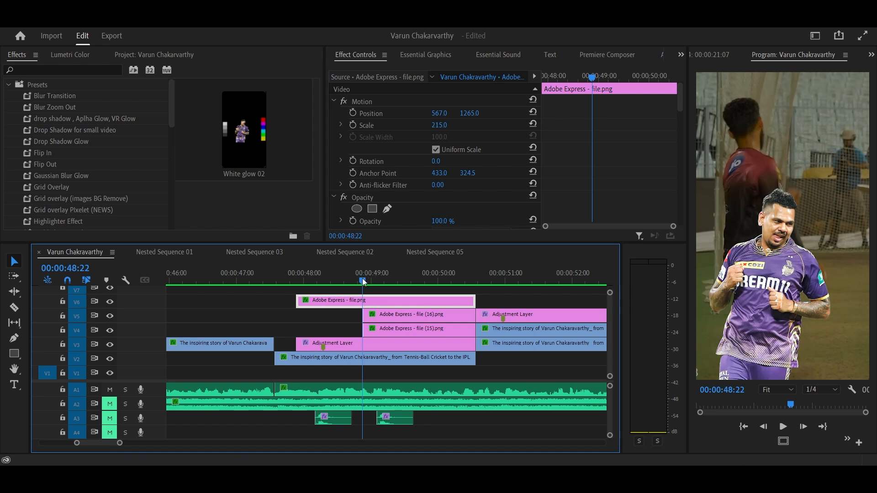
drag(363, 280, 428, 285)
drag(348, 319, 374, 325)
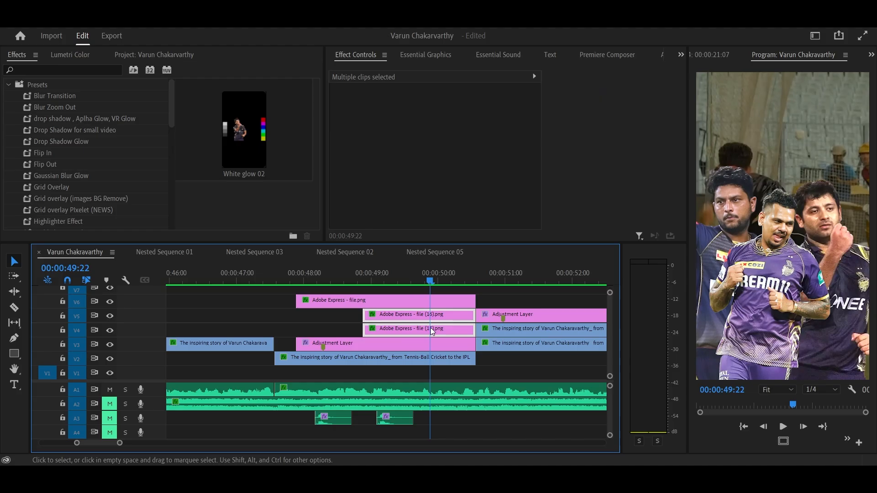
Step: Check the V2 background clip and replay the cutout scene from 00:00:47:20 into the following blurred-background scene
drag(439, 281, 371, 290)
click(310, 358)
click(290, 282)
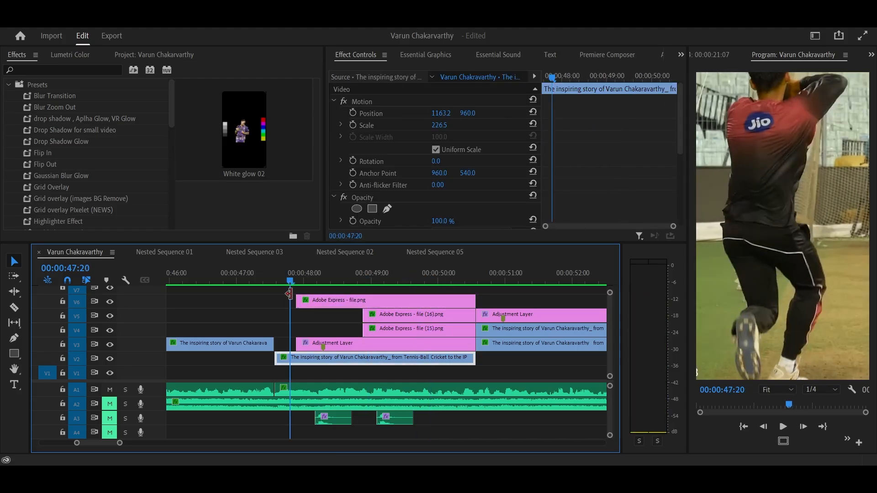
key(space)
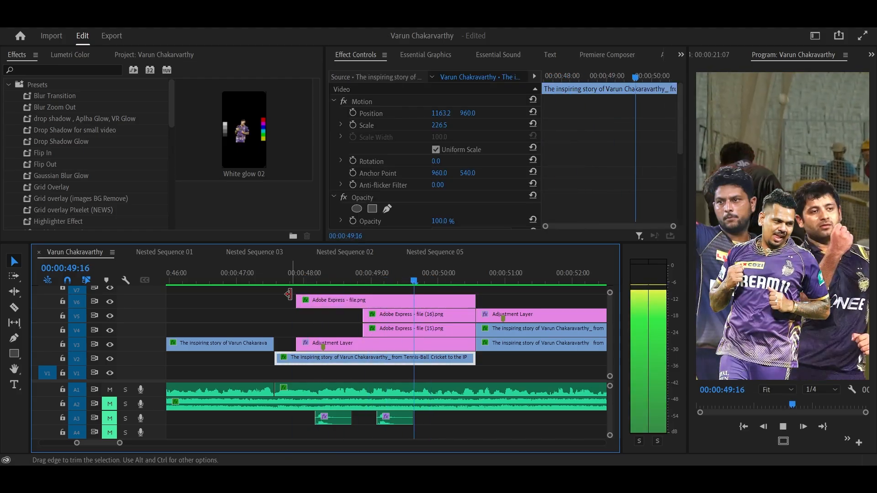
click(382, 300)
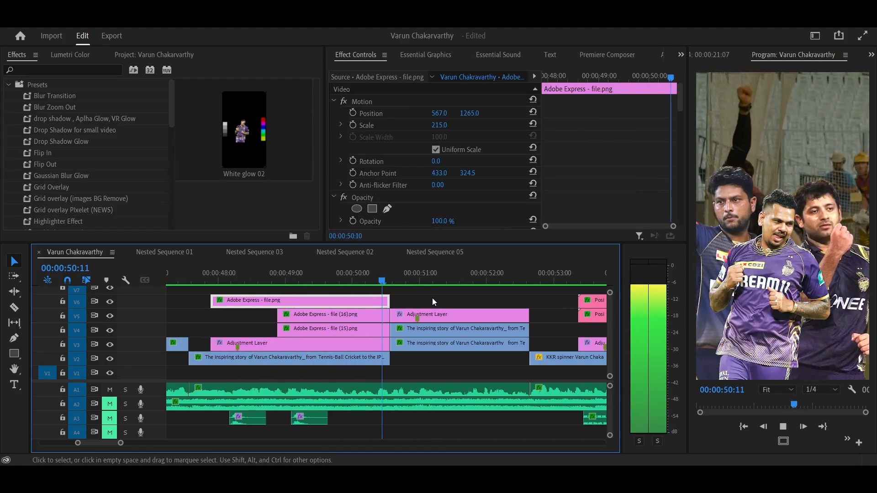
key(space)
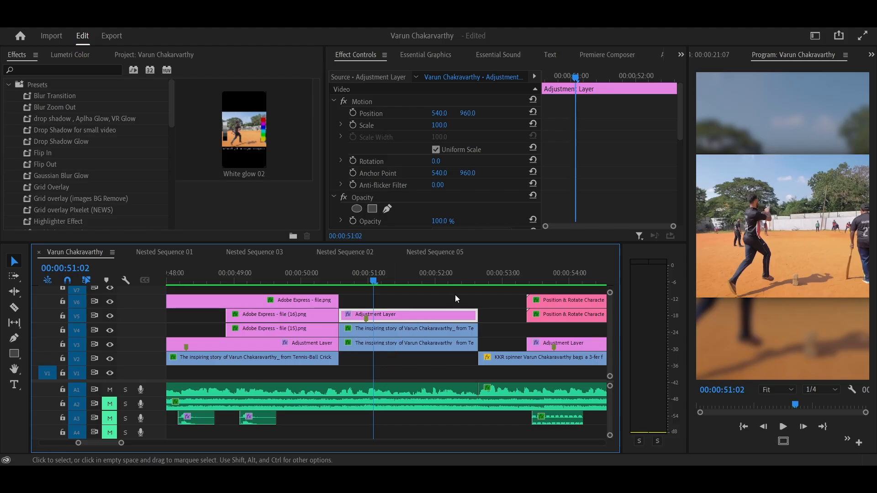
Step: Move on to the TNPL bowling clip on V2 and play the 2018-19 title entrance, stopping at 00:00:54:00
key(Down)
key(Down)
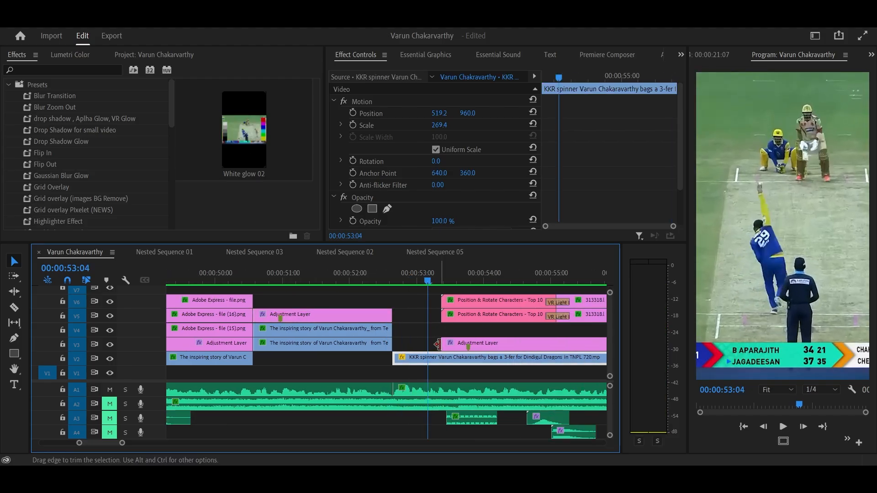
key(space)
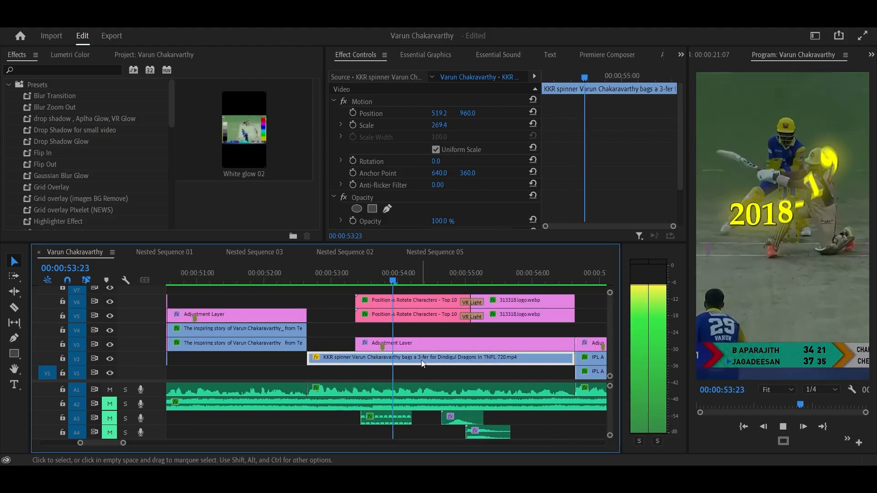
key(space)
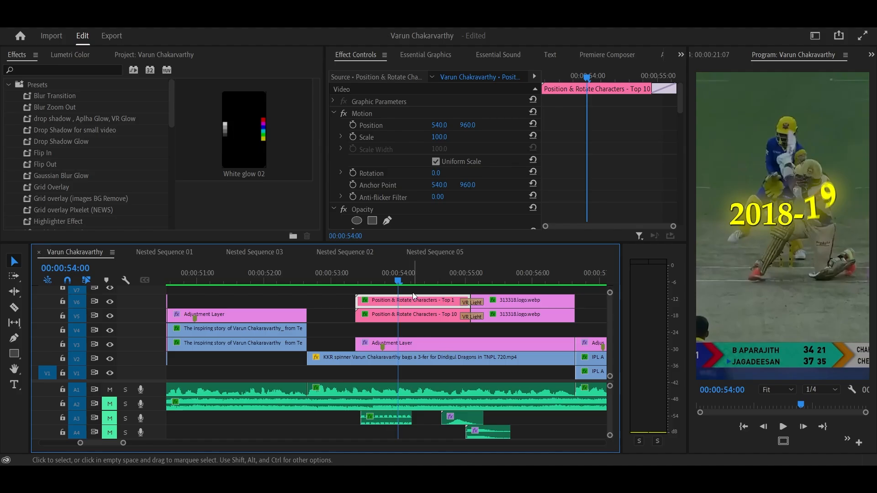
Step: Examine the Animation In and Text settings of the 2018-19 title on V6 in Premiere Composer
scroll(413, 294, up, 1)
scroll(410, 307, down, 2)
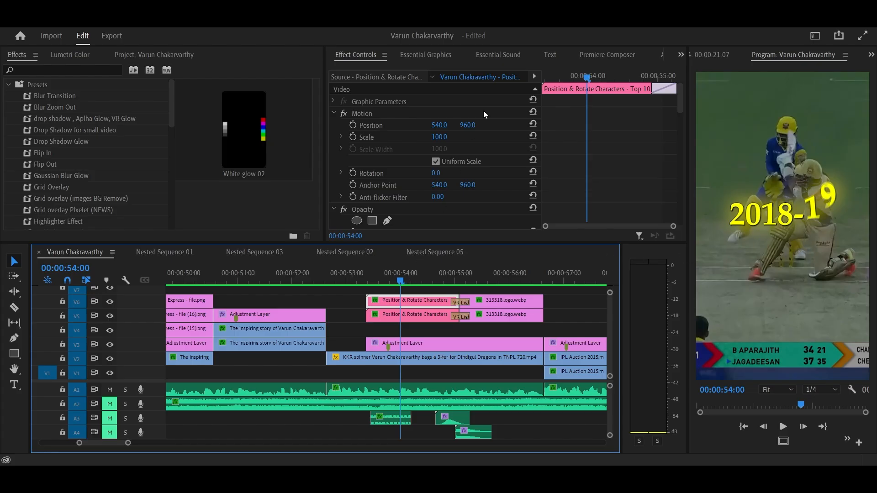
click(424, 54)
click(608, 53)
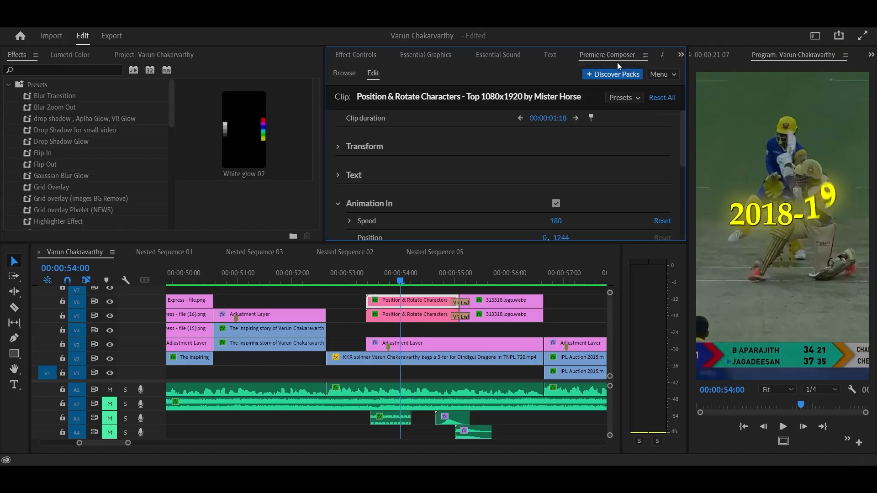
key(grave)
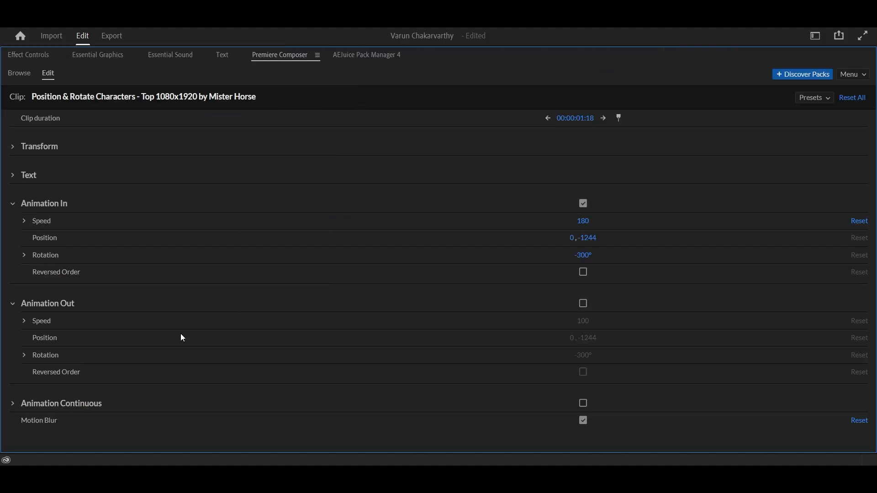
click(16, 175)
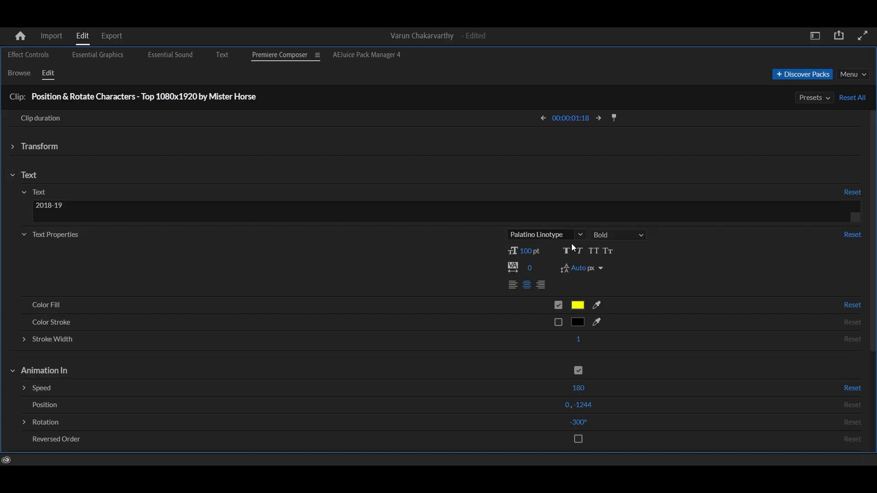
Step: Replay the 2018-19 title's entrance from 00:00:53:14 and check its text properties, stopping at 00:00:54:17
key(grave)
scroll(420, 307, right, 2)
click(344, 277)
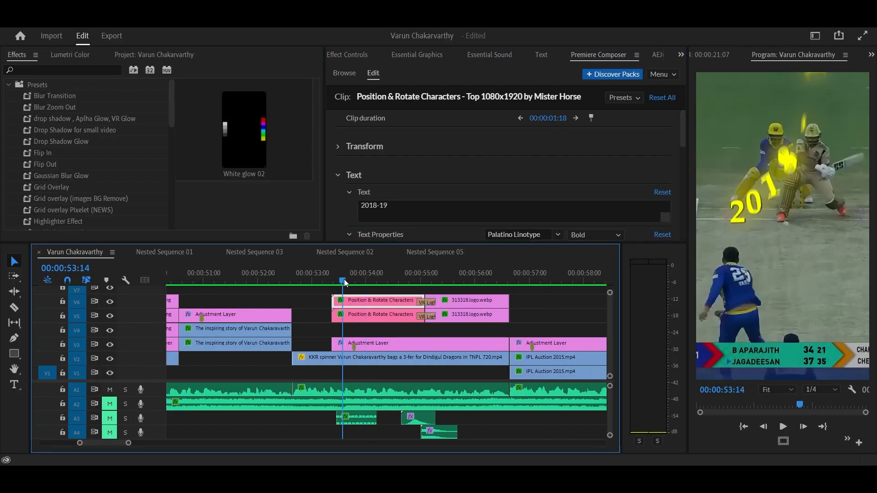
scroll(438, 216, down, 2)
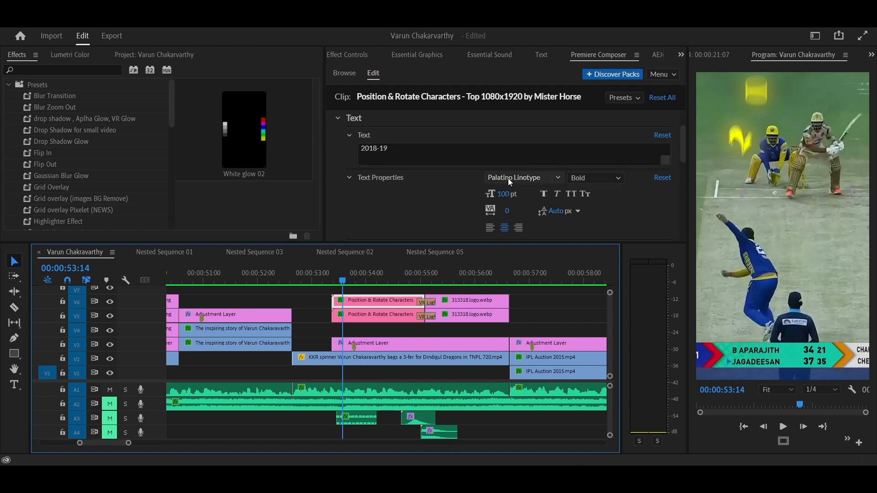
key(space)
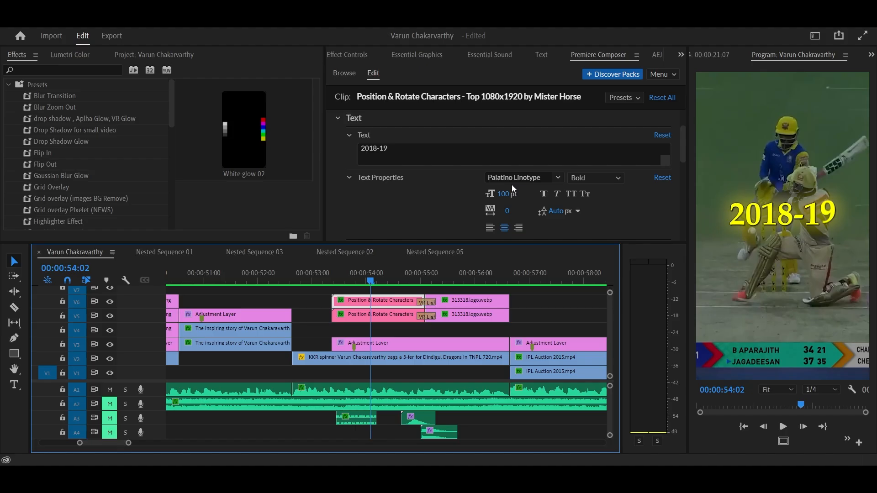
key(space)
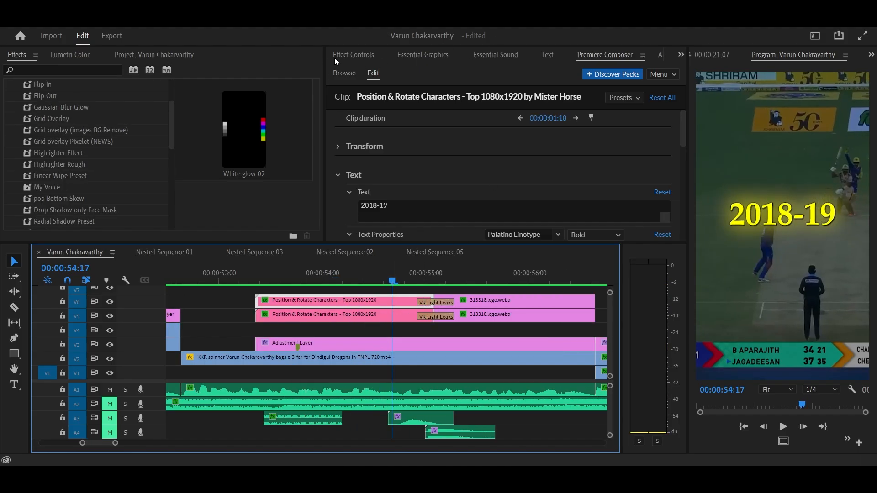
Step: Examine the 2018-19 title's VR Glow and Alpha Glow effects and its Transform Position and Scale keyframes
click(336, 55)
scroll(618, 185, down, 8)
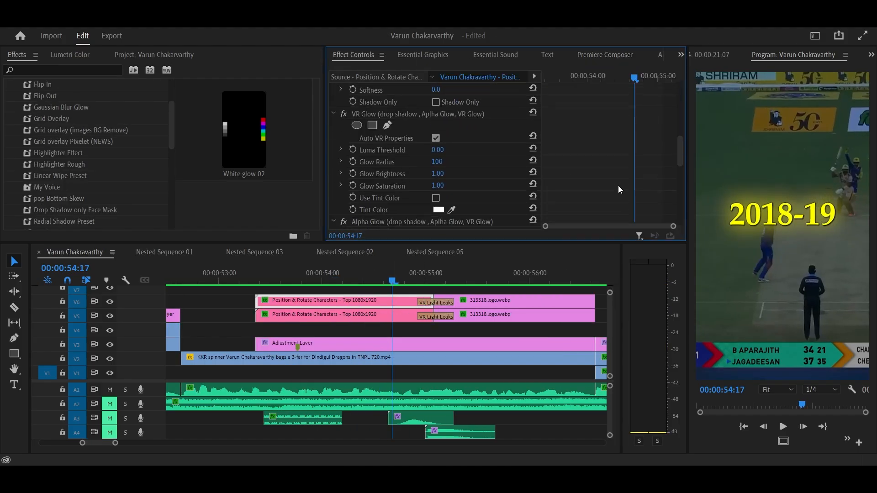
scroll(638, 184, down, 2)
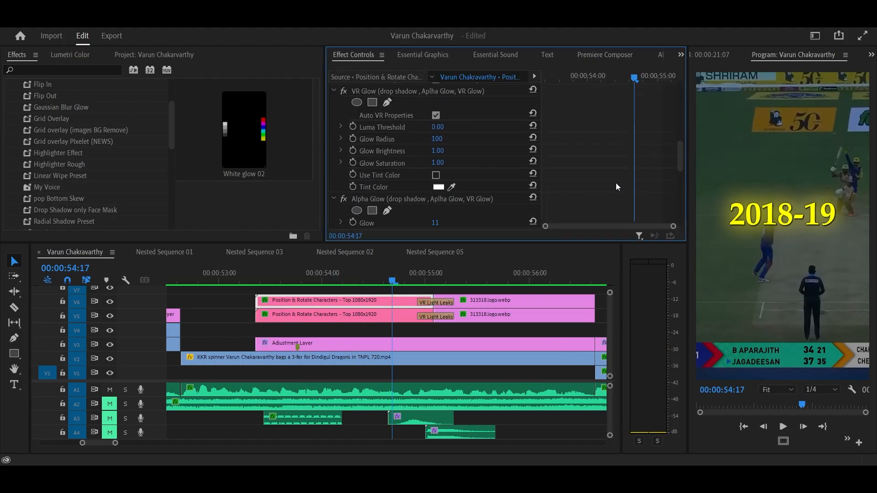
scroll(616, 183, down, 2)
scroll(608, 173, down, 8)
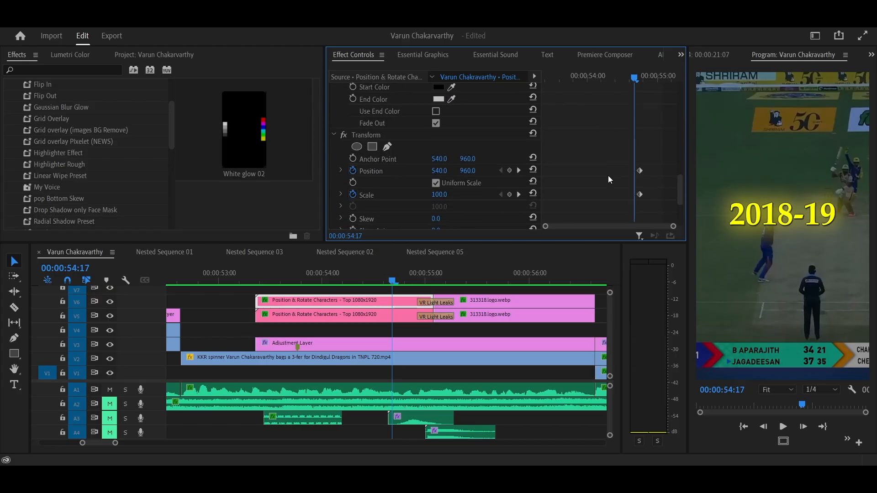
scroll(610, 179, down, 1)
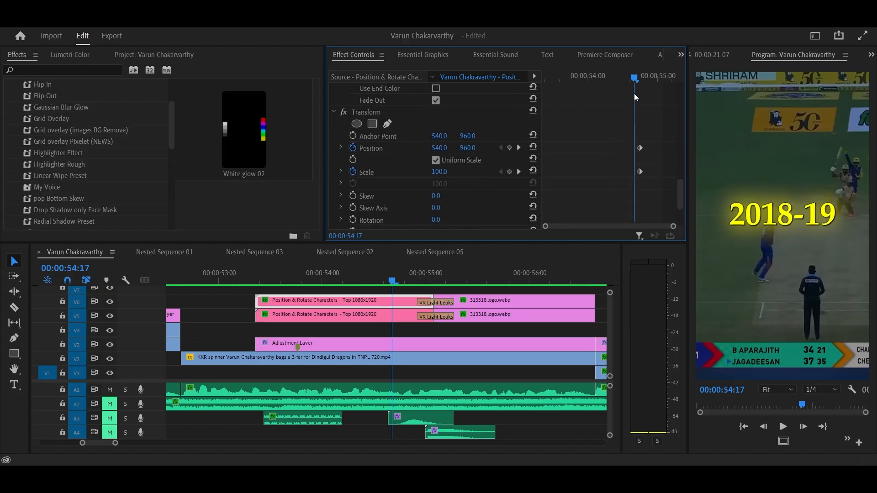
Step: Scrub through the logo and bowler cutout scene to 00:00:56:13 and return to the VR Light Leaks transition at 00:00:55:02
drag(635, 77, 671, 75)
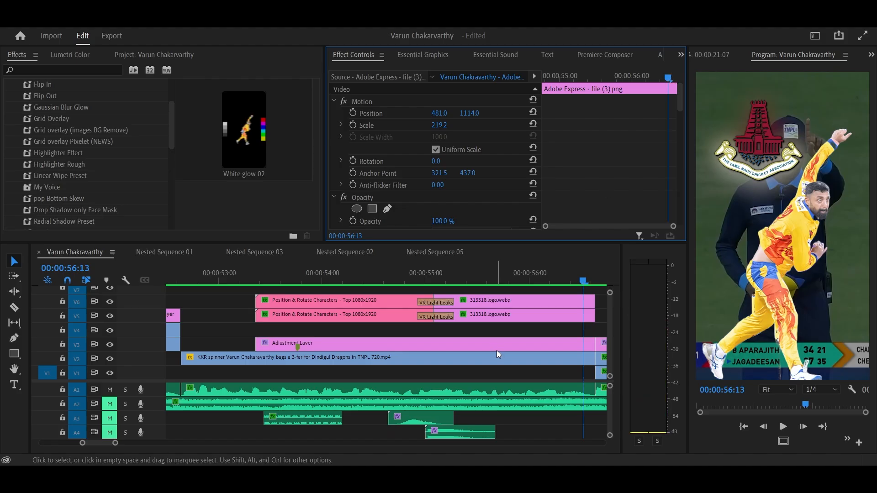
scroll(496, 350, down, 2)
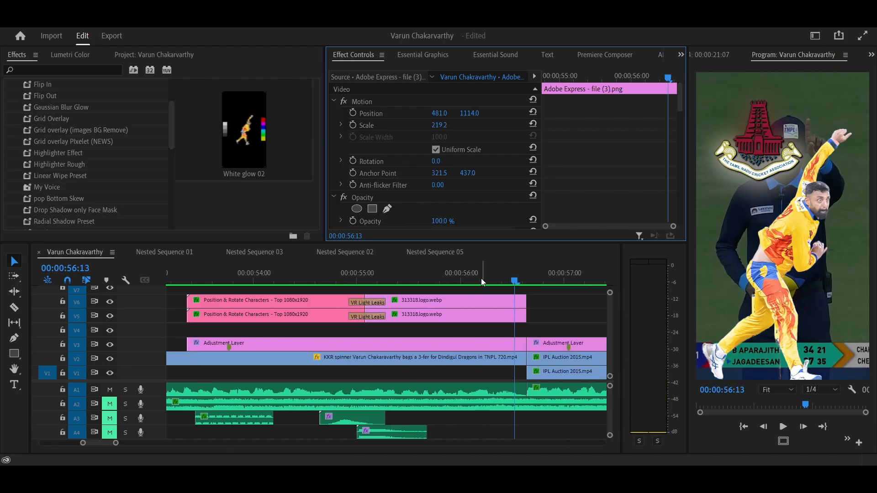
drag(481, 278, 365, 285)
scroll(370, 333, up, 2)
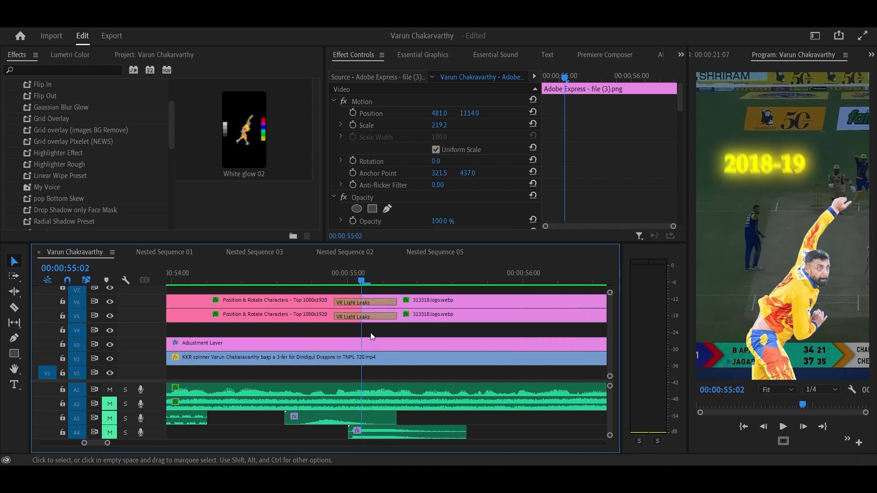
scroll(376, 304, down, 3)
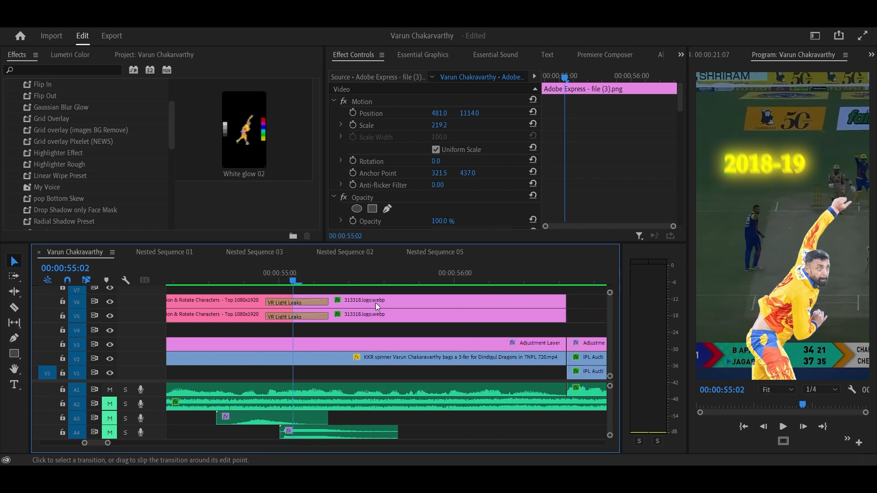
Step: Play the VR Light Leaks transition from the 2018-19 title to the logo, starting at 00:00:55:00 and stopping at 00:00:55:17
click(386, 283)
drag(387, 284, 268, 300)
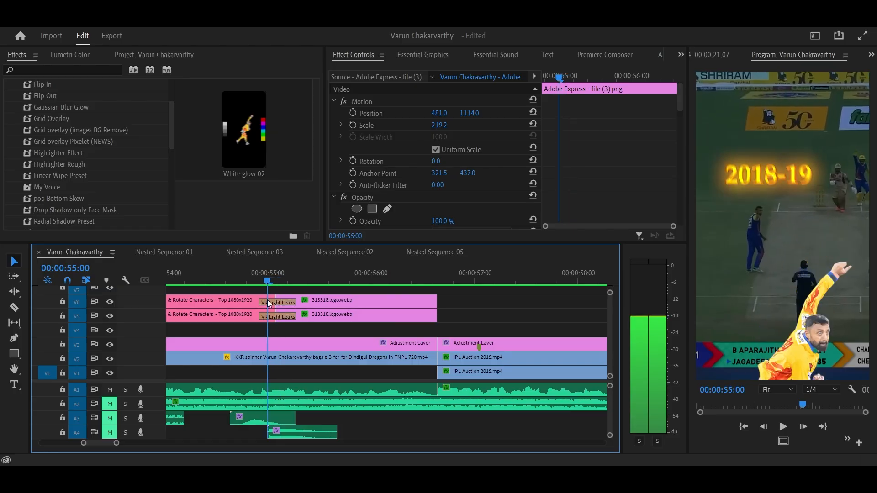
key(space)
key(space)
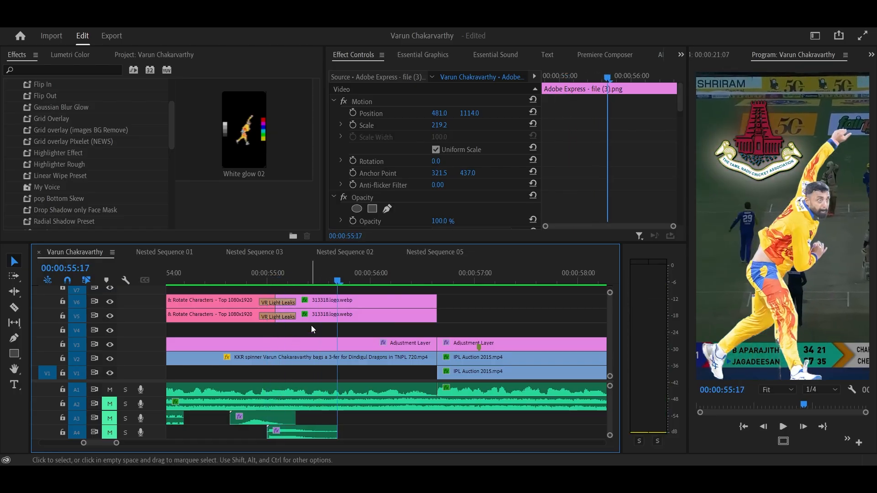
Step: Examine the Move From Bottom Transform keyframes of the bowler cutout on V9 and preview its entrance from 00:00:54:19
scroll(309, 322, up, 3)
scroll(315, 344, up, 2)
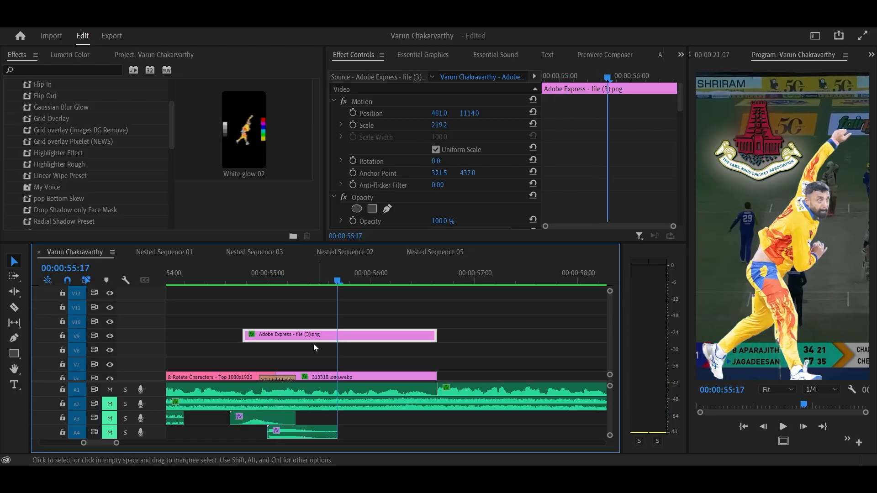
alt+scroll(305, 342, up, 2)
alt+scroll(311, 340, down, 2)
scroll(452, 210, down, 5)
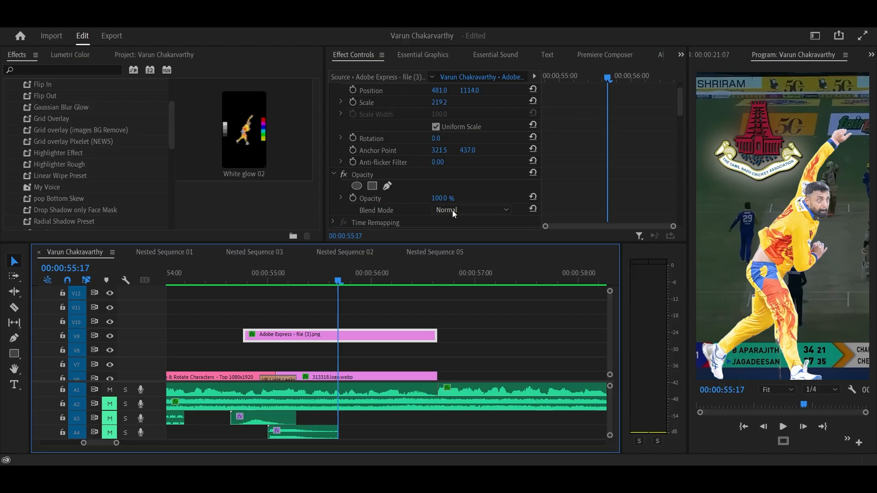
scroll(600, 100, up, 2)
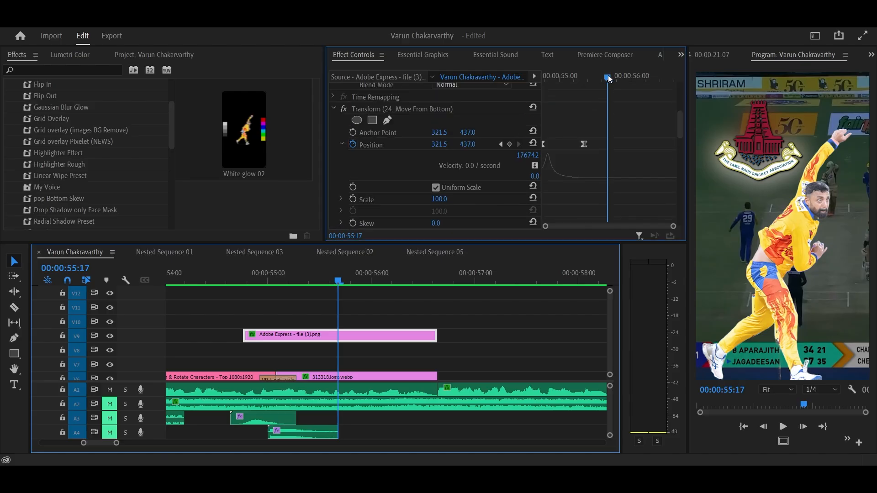
drag(602, 76, 538, 70)
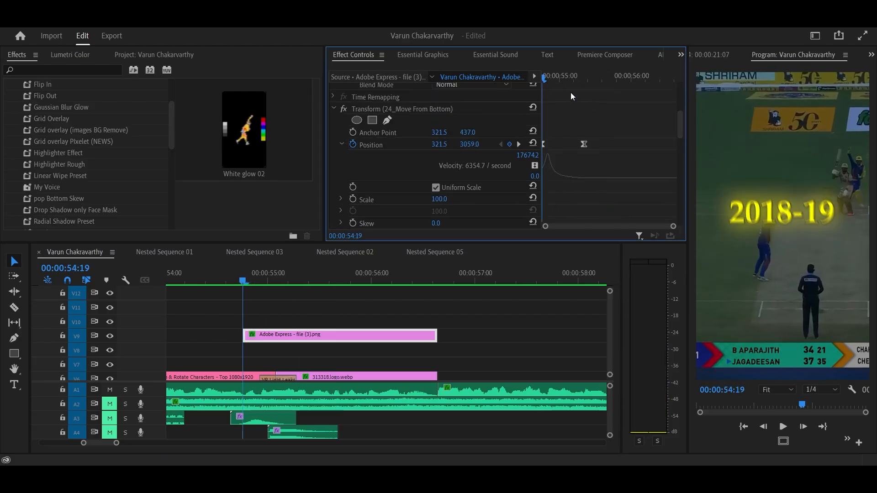
key(space)
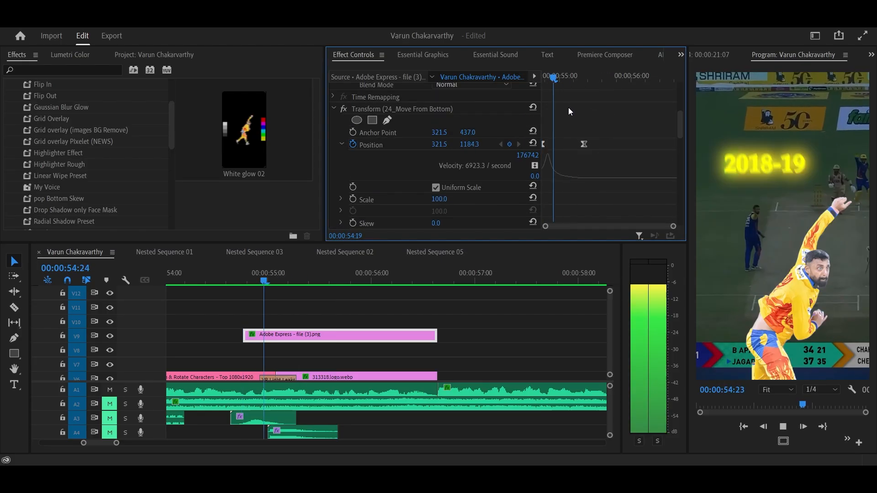
Step: Play past the bowler cutout into the IPL Auction scene and inspect the adjustment layer on V3 at 00:00:57:06
key(space)
drag(272, 282, 318, 320)
key(space)
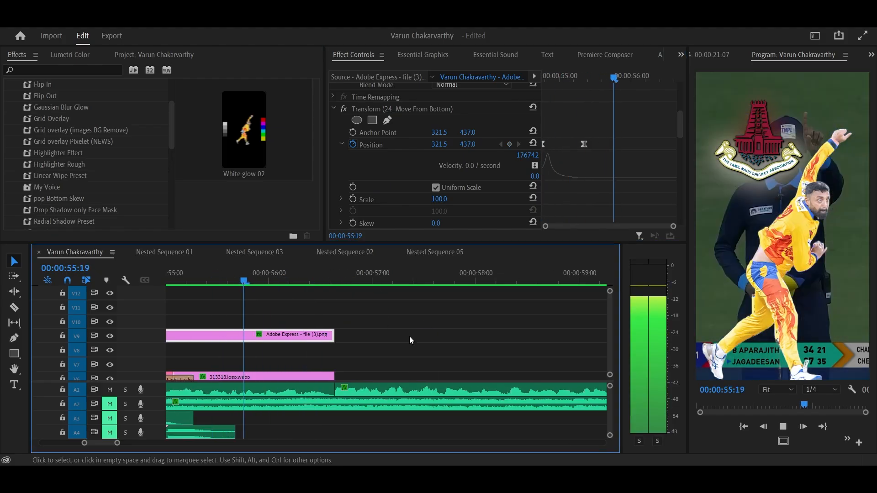
scroll(409, 336, down, 3)
click(384, 360)
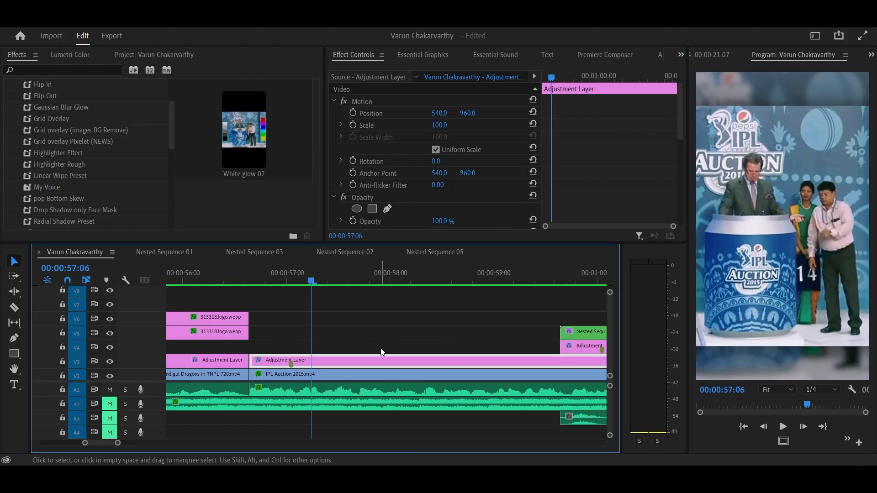
Step: Play from 00:00:59:08 to the Kings XI Punjab logo and inspect Nested Sequence 06 on V5 and the adjustment layer on V4
key(minus)
scroll(380, 349, down, 1)
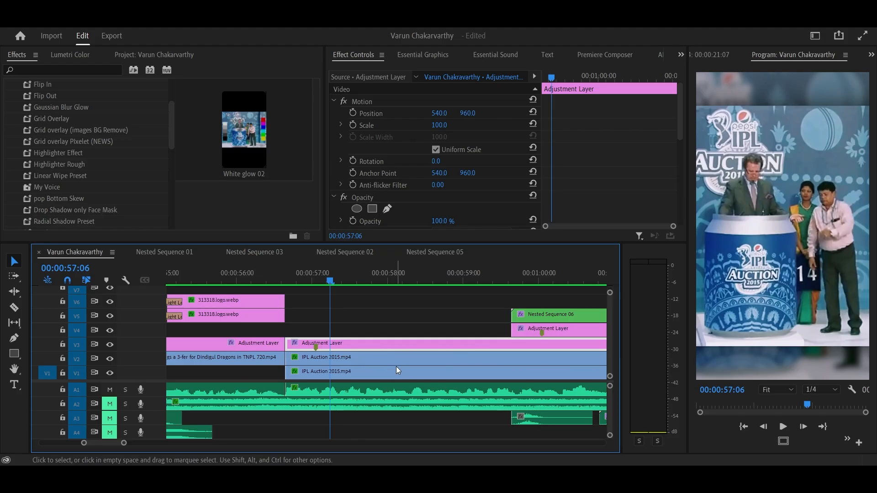
key(minus)
key(minus)
scroll(394, 360, right, 4)
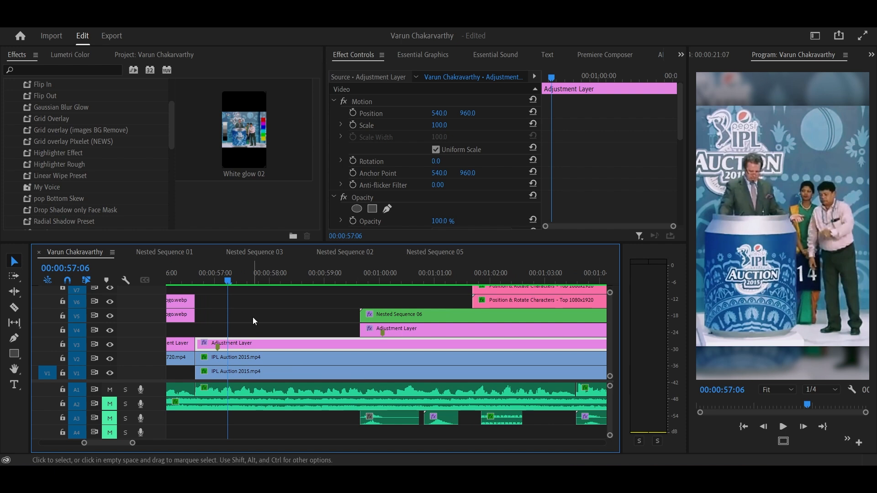
click(340, 273)
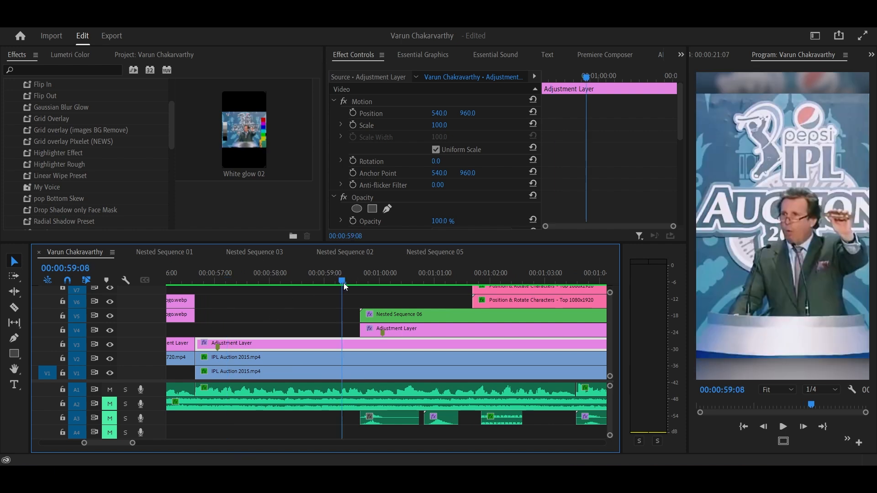
key(space)
click(322, 315)
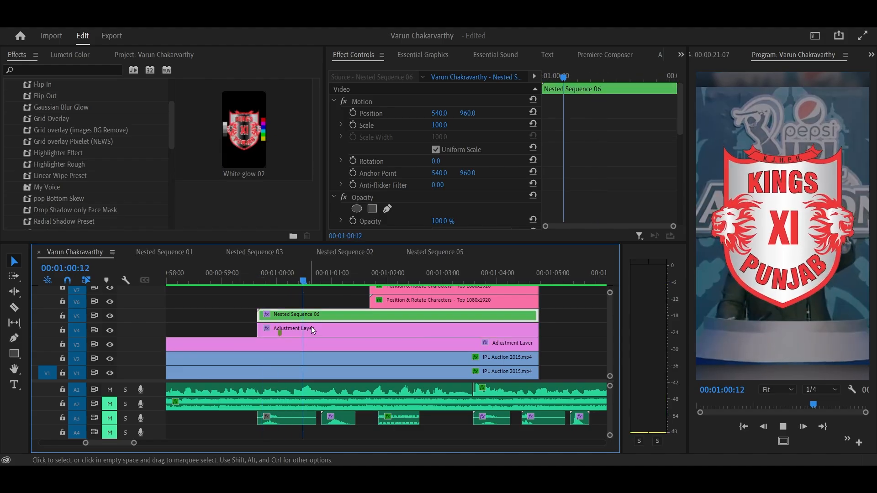
click(321, 332)
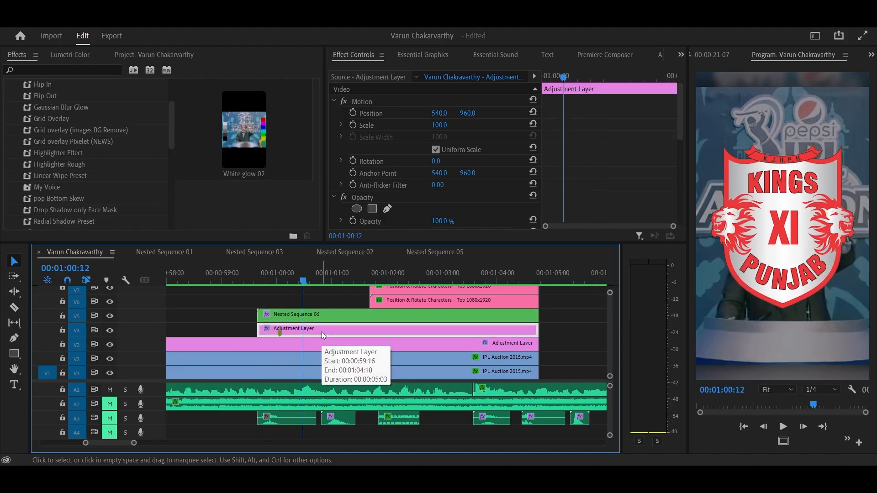
Step: Move the playhead to 00:01:00:00 and search the effects for "reveal"
scroll(322, 332, down, 2)
scroll(293, 329, up, 3)
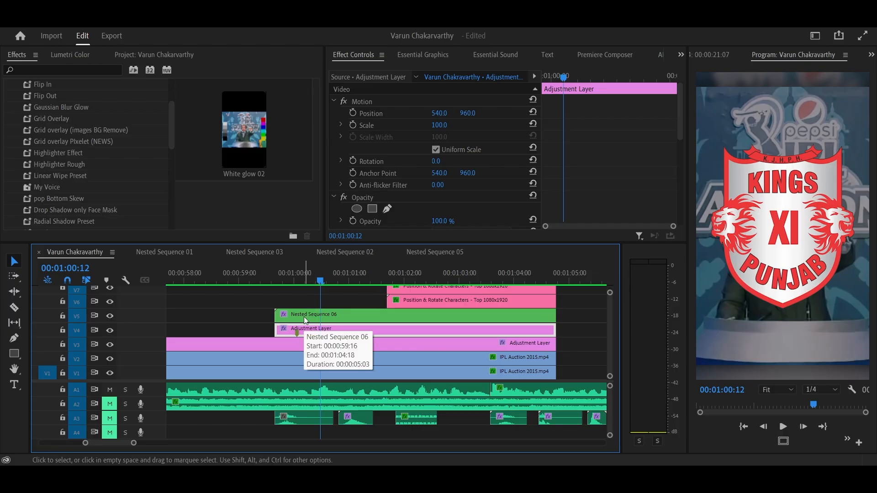
click(295, 275)
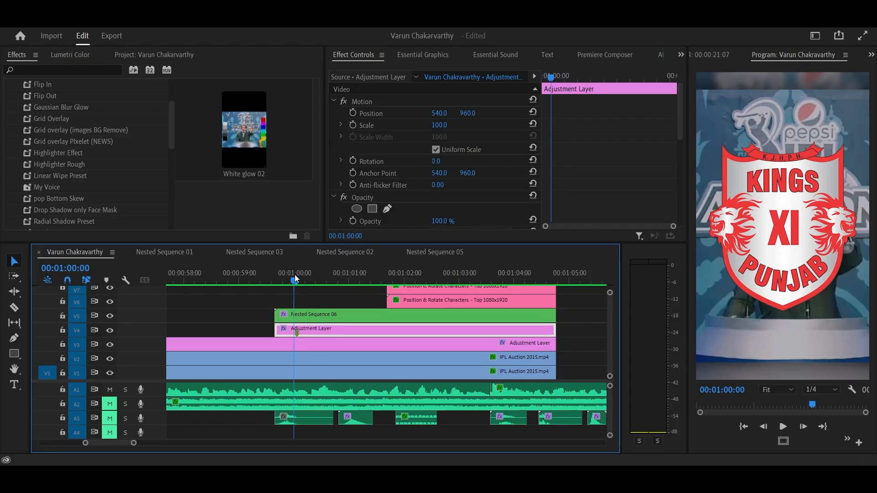
click(47, 68)
text(reveal)
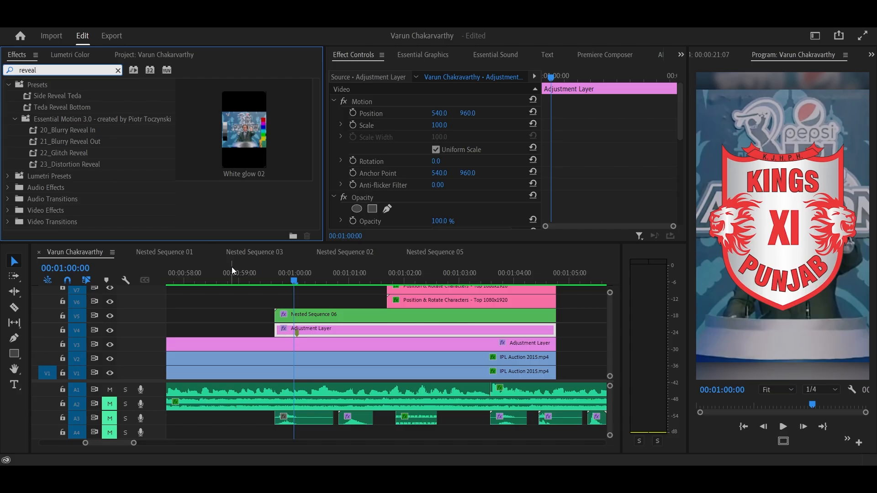
Step: Scrub the logo's entrance to 00:00:59:23, open Nested Sequence 06 to view its logo clip, and return to the main sequence
click(316, 315)
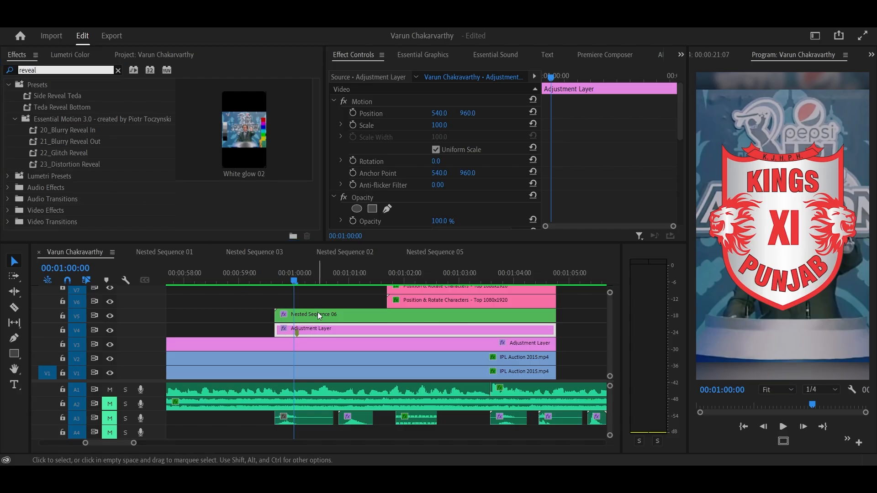
drag(299, 269, 275, 271)
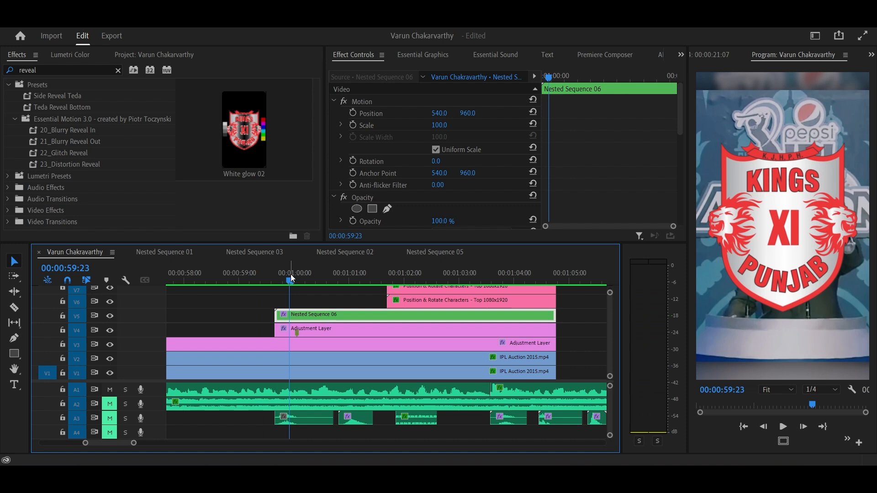
double_click(309, 316)
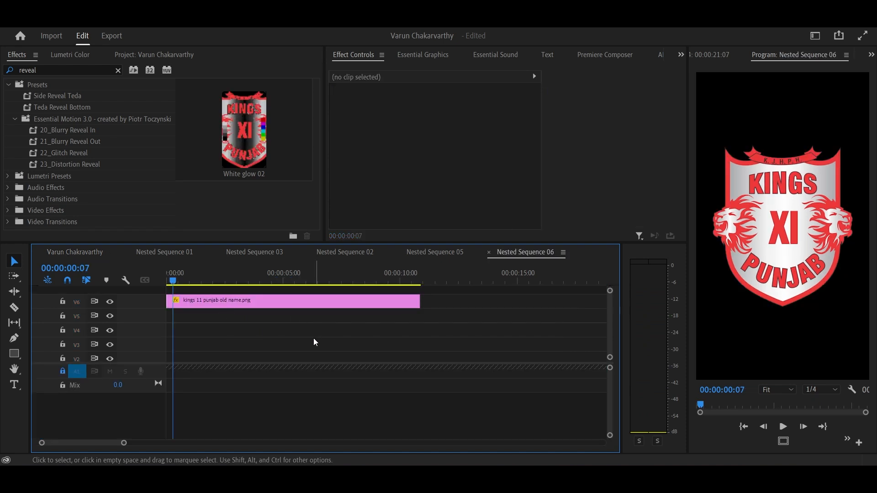
click(94, 254)
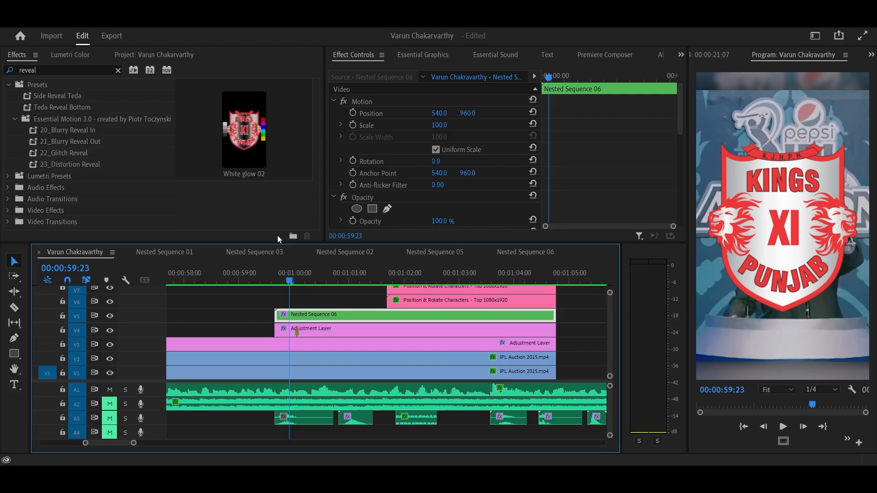
Step: Scrub to the player cutout's entrance at 00:01:01:02 and bring its clip on V8 into view
drag(289, 281, 353, 301)
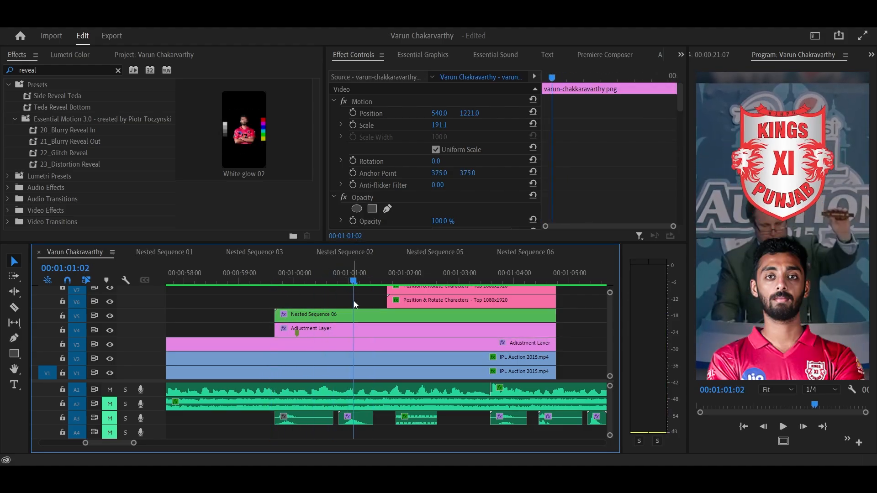
scroll(354, 300, up, 2)
scroll(370, 328, up, 1)
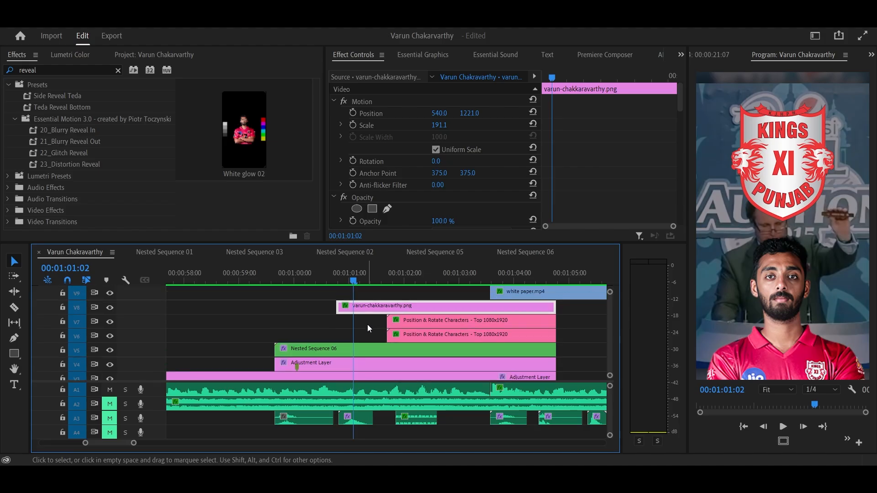
scroll(370, 329, up, 2)
scroll(369, 329, down, 3)
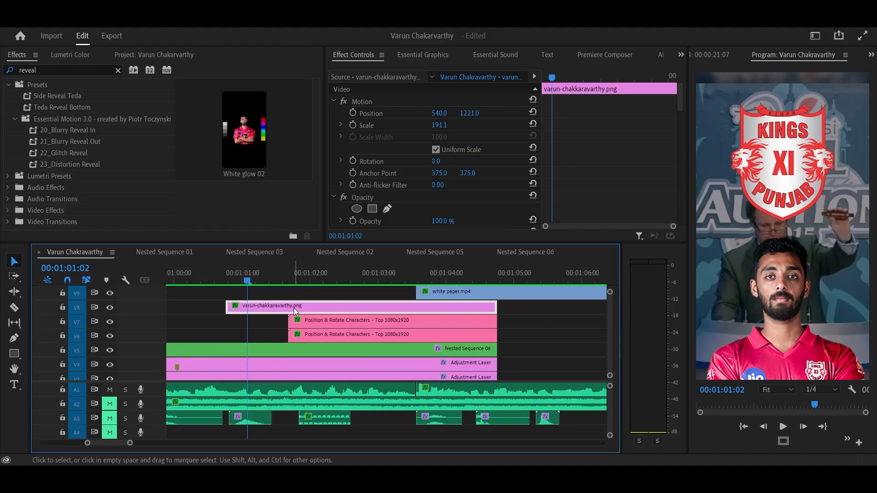
Step: Play on to the 8.4 Crore title at 00:01:02:17 and select both Position & Rotate Characters clips on V6 and V7
key(space)
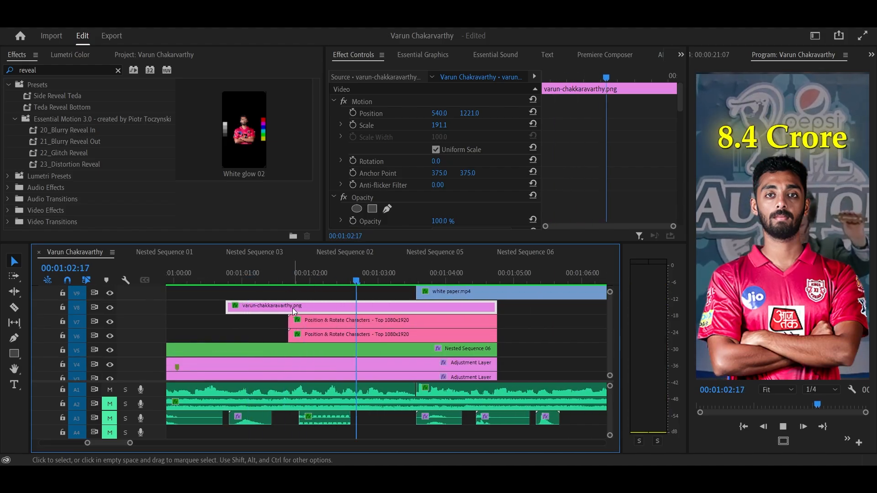
key(space)
click(300, 320)
shift+click(312, 335)
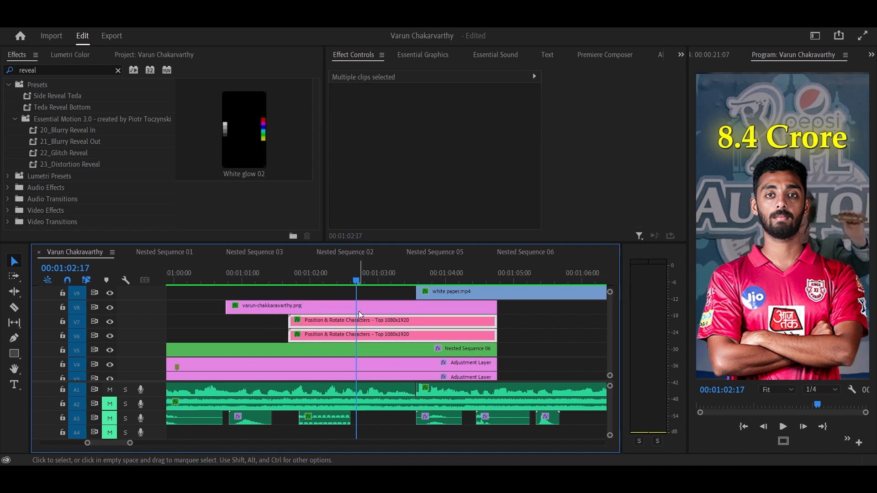
scroll(357, 300, down, 1)
scroll(358, 299, up, 2)
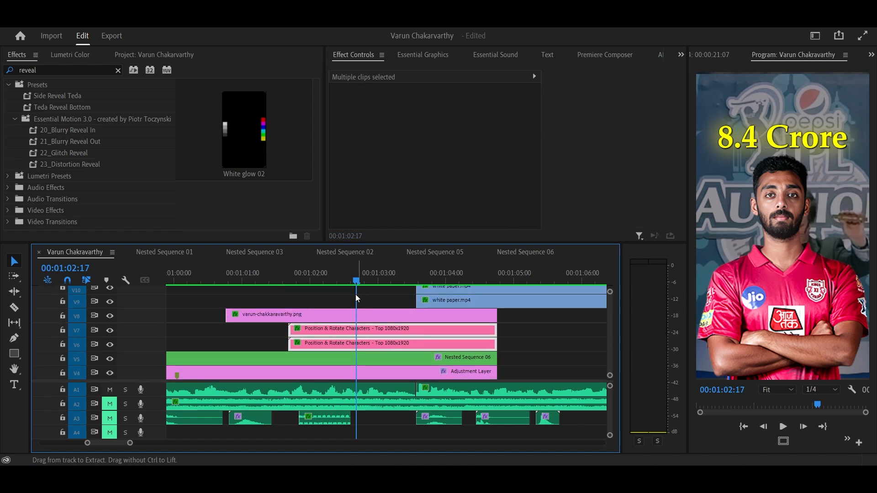
Step: Play on to the 2020 title at 00:01:04:08 and select the white paper.mp4 clip on V10
scroll(363, 302, right, 1)
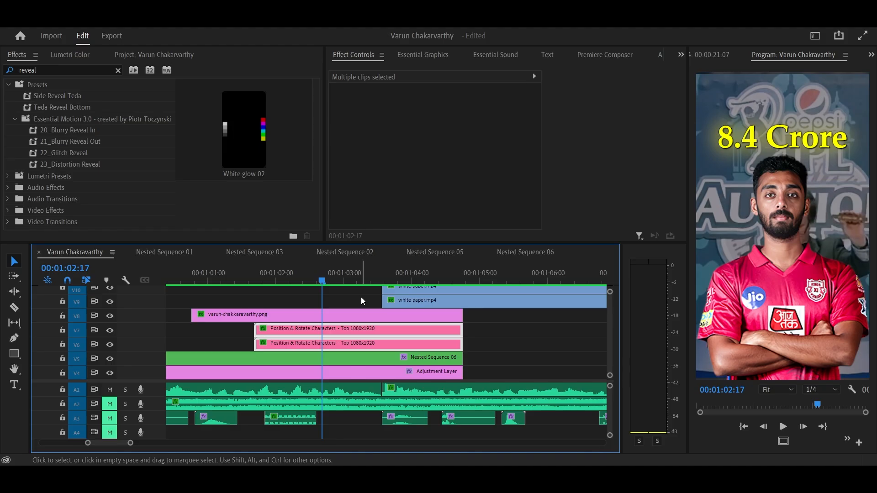
key(space)
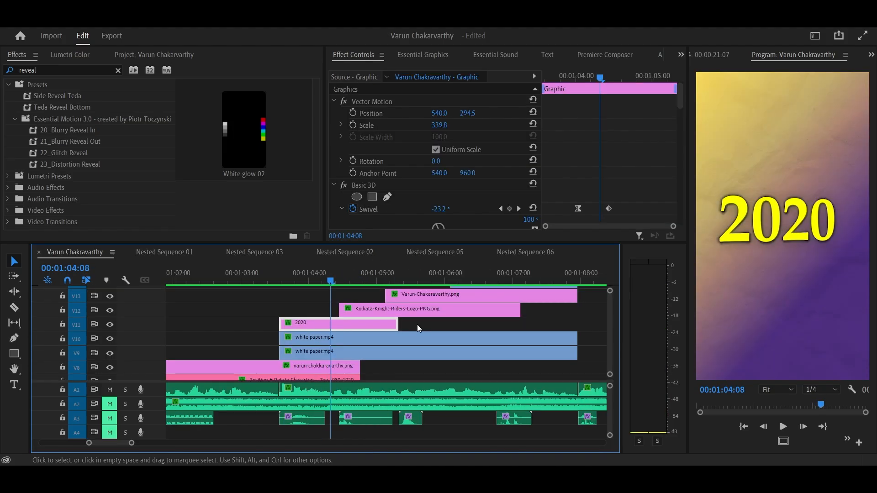
scroll(403, 332, down, 1)
scroll(401, 329, up, 2)
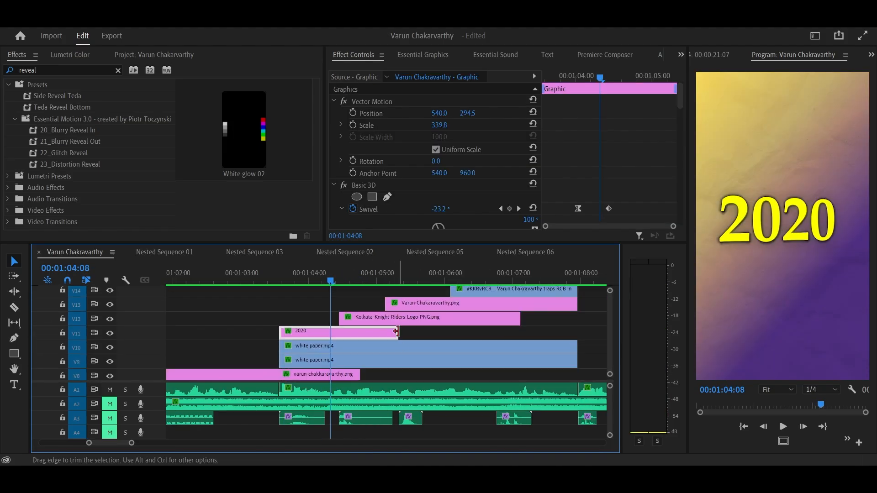
click(415, 347)
Step: Enlarge the timeline to select the 2020 title, logo, player cutout and match clips on V11 to V14, and restore the workspace layout
key(grave)
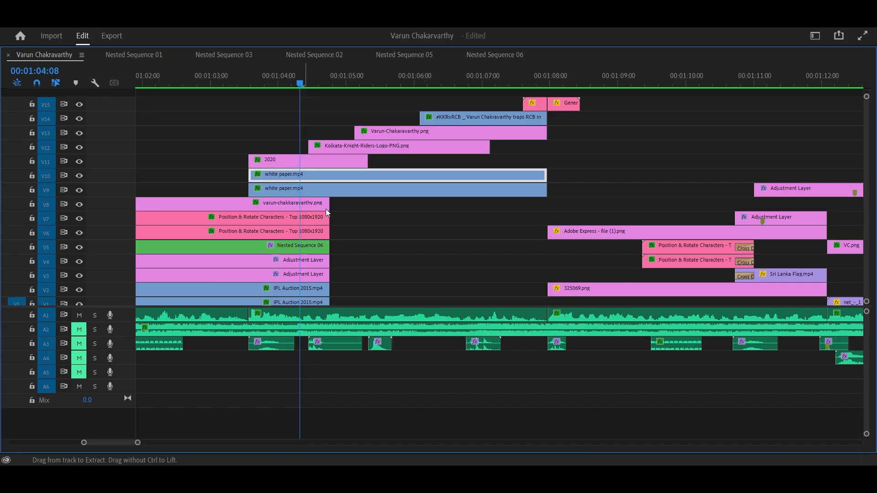
drag(213, 92, 488, 160)
key(grave)
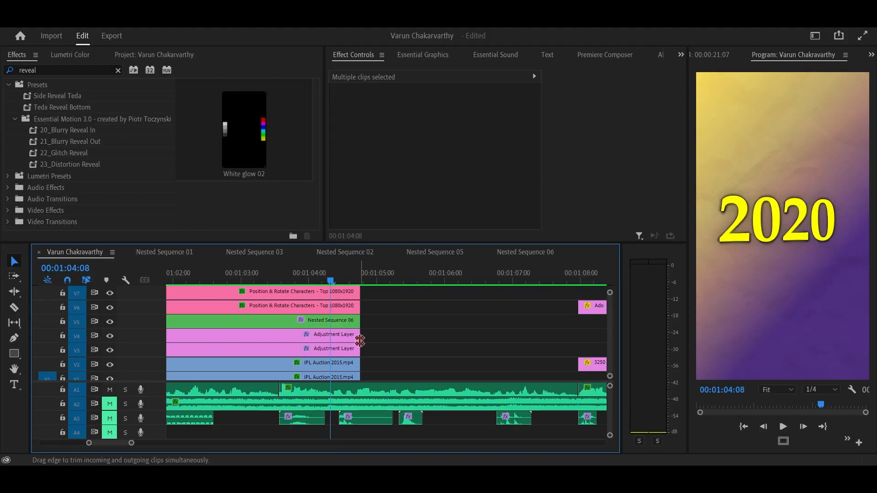
key(grave)
key(grave)
scroll(417, 373, up, 4)
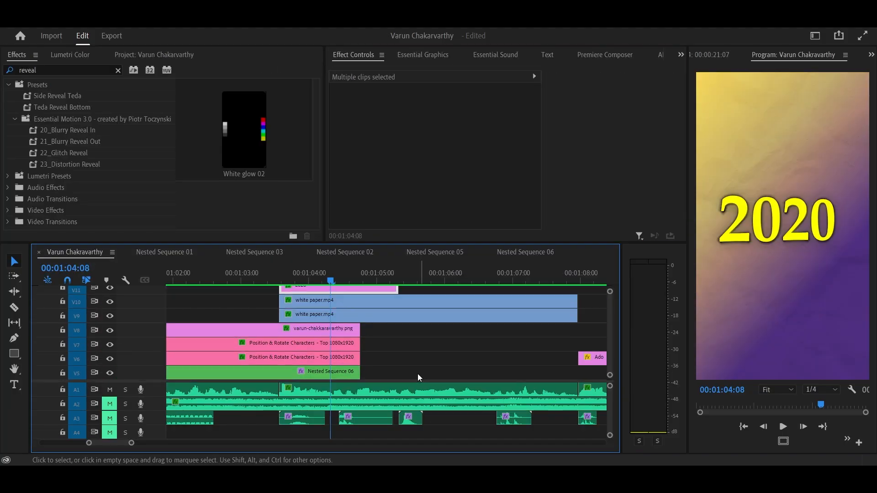
scroll(416, 357, down, 1)
scroll(416, 356, down, 2)
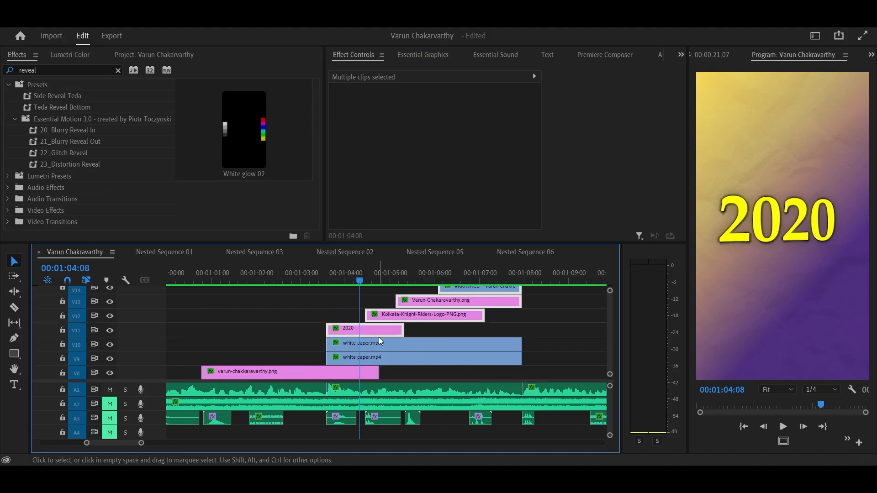
Step: Replay the wipe from the 8.4 Crore scene to the 2020 title, starting around 00:01:03:18 and stopping at 00:01:04:00
drag(350, 281, 336, 279)
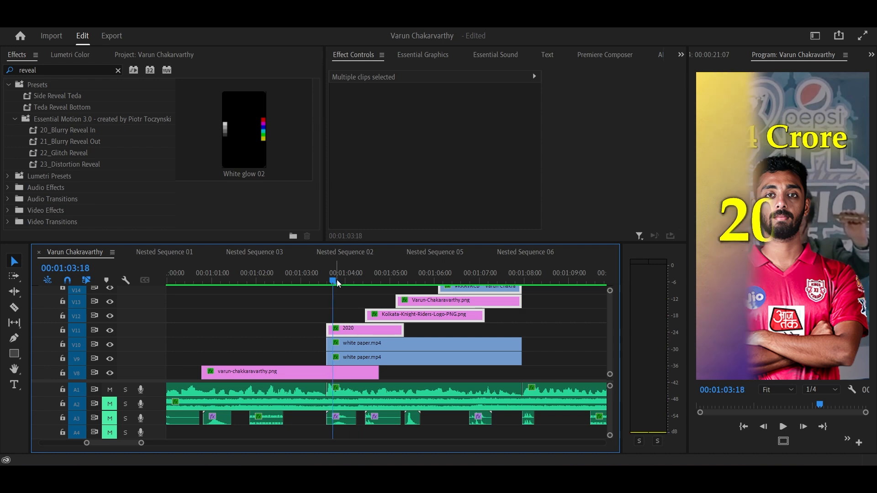
key(space)
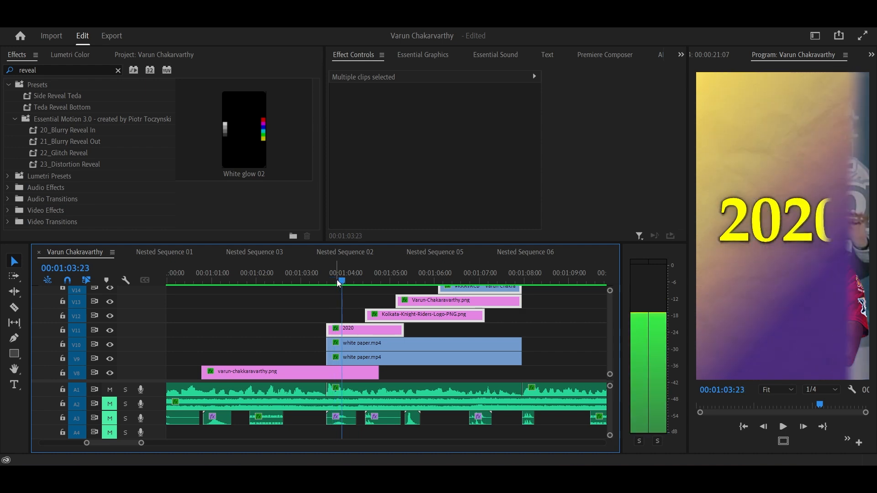
key(space)
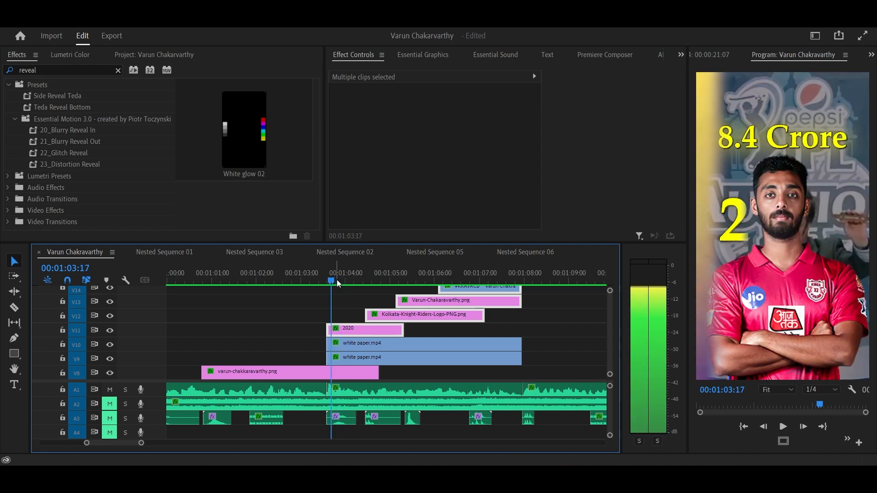
key(space)
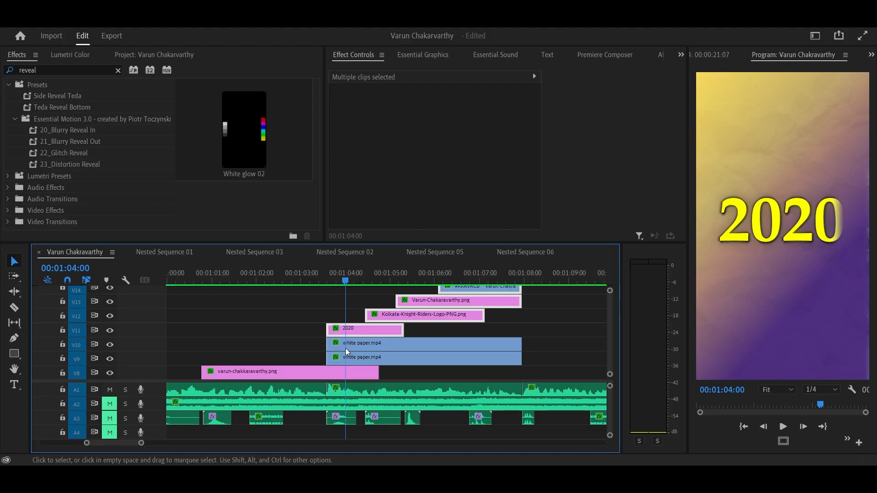
Step: Select the 2020 title and both white paper.mp4 clips, scrub back to mid-wipe at 00:01:03:18, and clear the selection
drag(304, 331, 354, 358)
key(=)
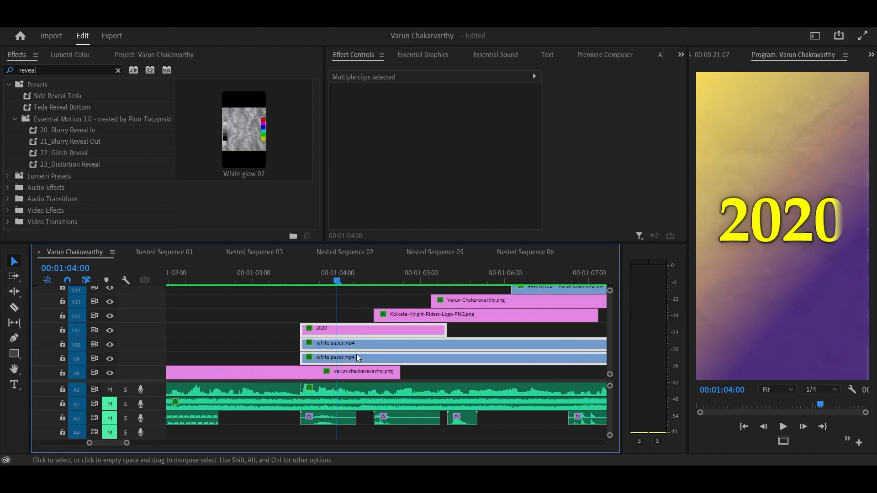
drag(332, 280, 313, 294)
click(321, 302)
scroll(334, 329, up, 2)
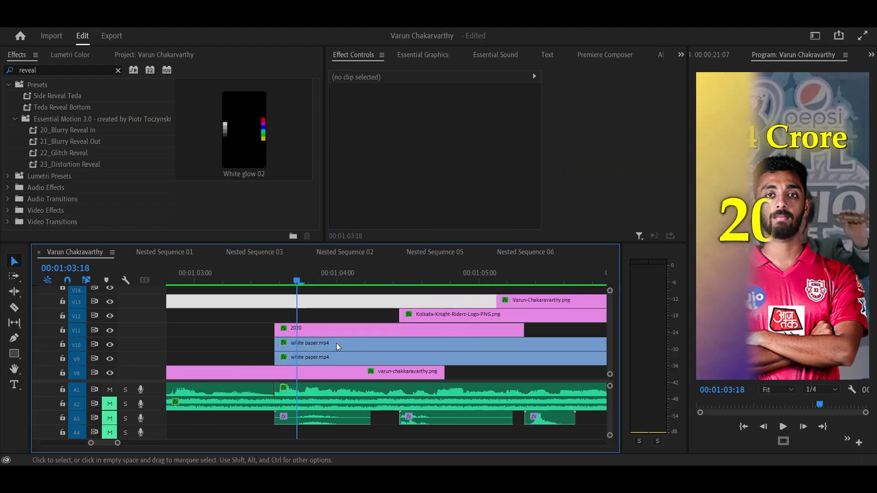
click(331, 317)
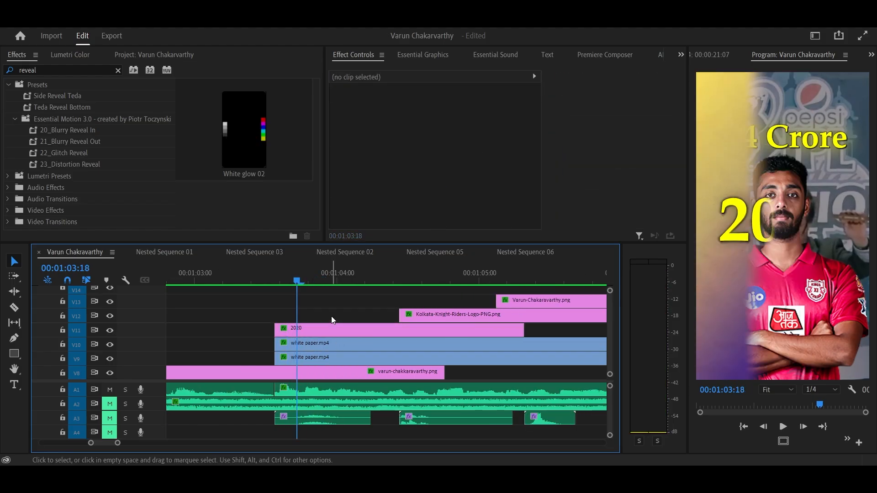
Step: Play the wipe through to 00:01:04:04 and inspect the 2020 title clip on V11 with its Basic 3D Swivel keyframes
scroll(327, 324, up, 1)
scroll(327, 330, down, 3)
key(space)
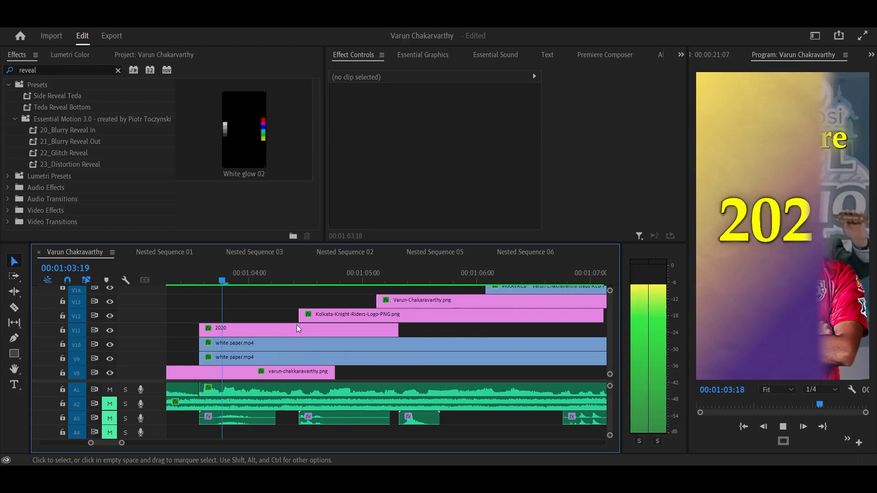
click(287, 330)
scroll(269, 336, up, 2)
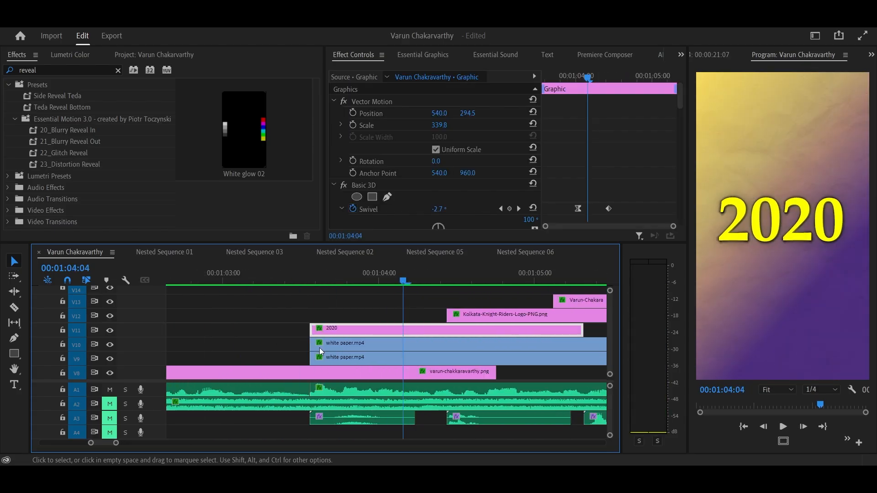
scroll(320, 347, down, 1)
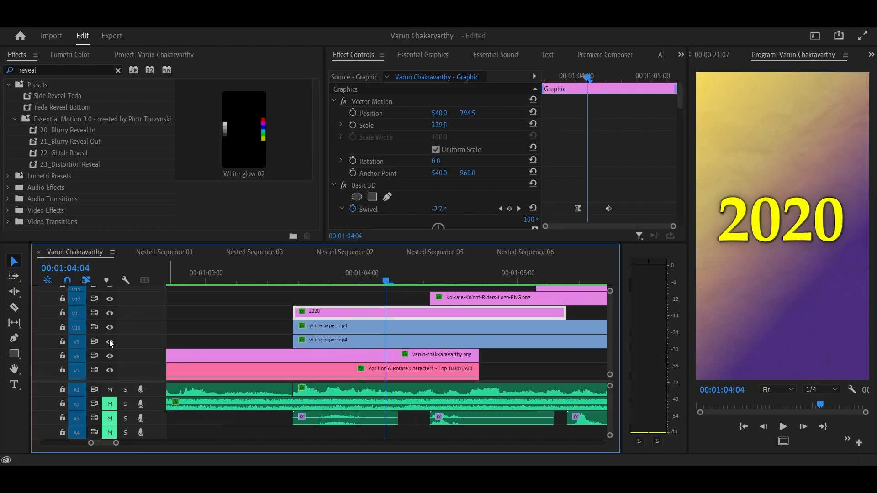
Step: Hide track V10, open the white paper.mp4 clip on V9, and move the playhead to mid-wipe at 00:01:03:19
click(110, 327)
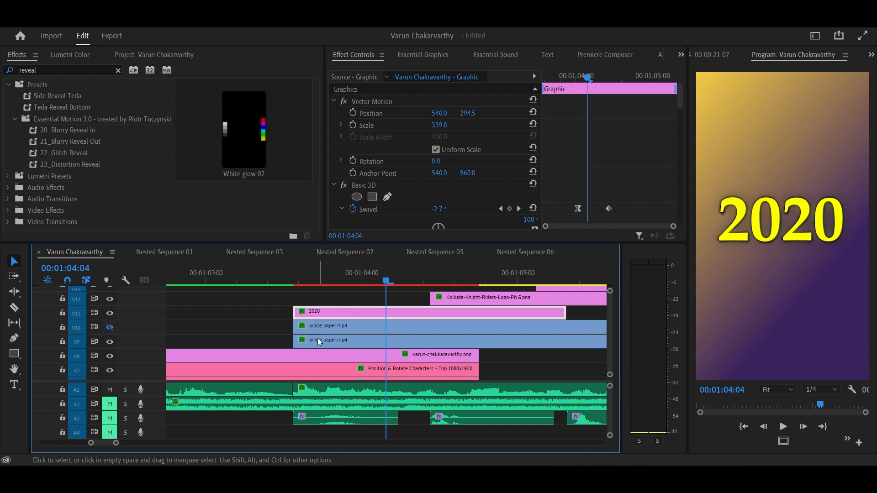
double_click(316, 339)
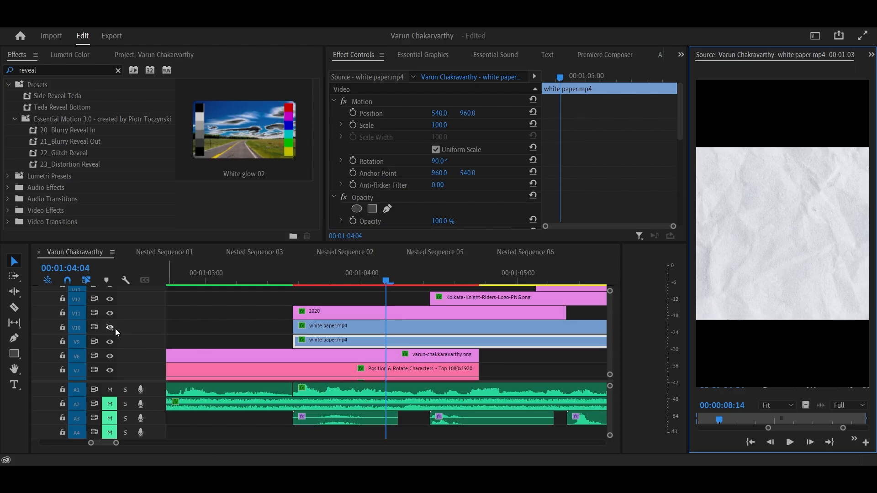
click(323, 278)
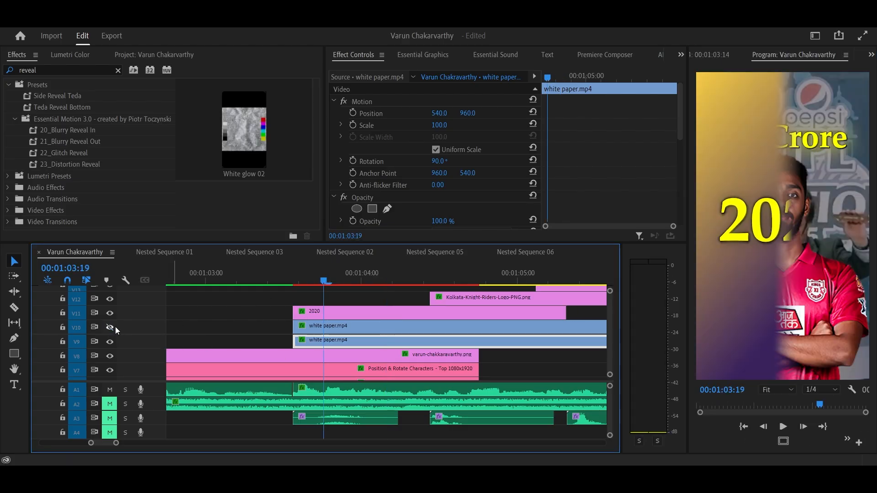
Step: Examine the Ramp colors, positions and shape on the V9 white paper.mp4 clip with the playhead at 00:01:04:05
scroll(423, 172, down, 5)
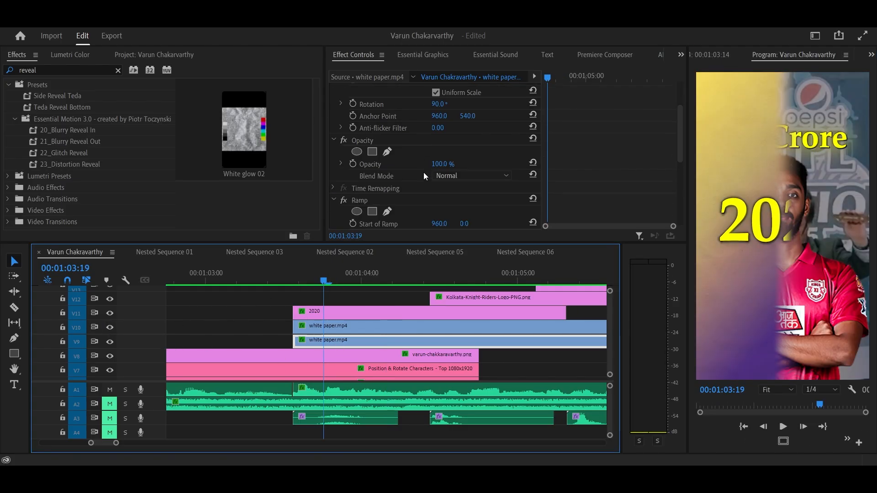
click(393, 280)
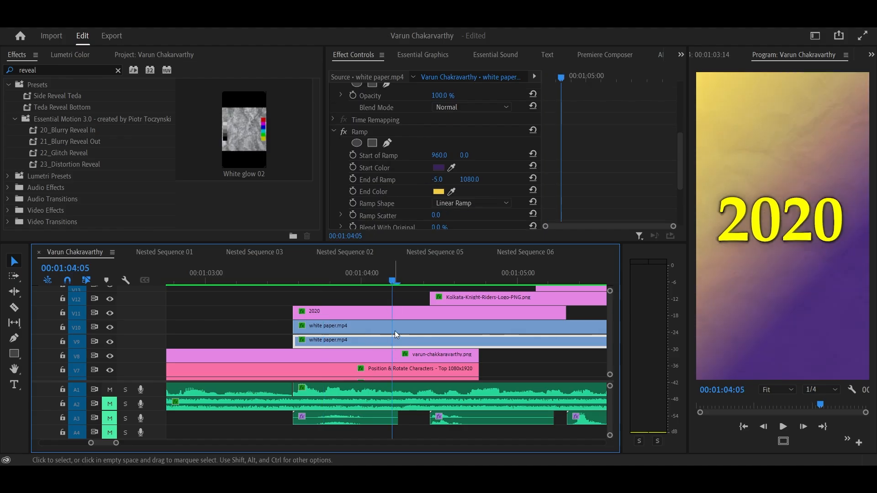
scroll(462, 189, down, 3)
scroll(429, 181, up, 2)
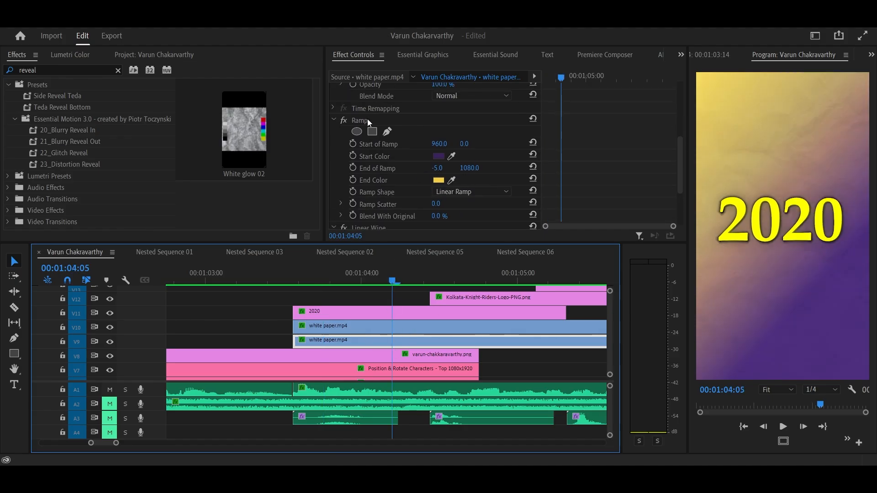
scroll(411, 187, down, 1)
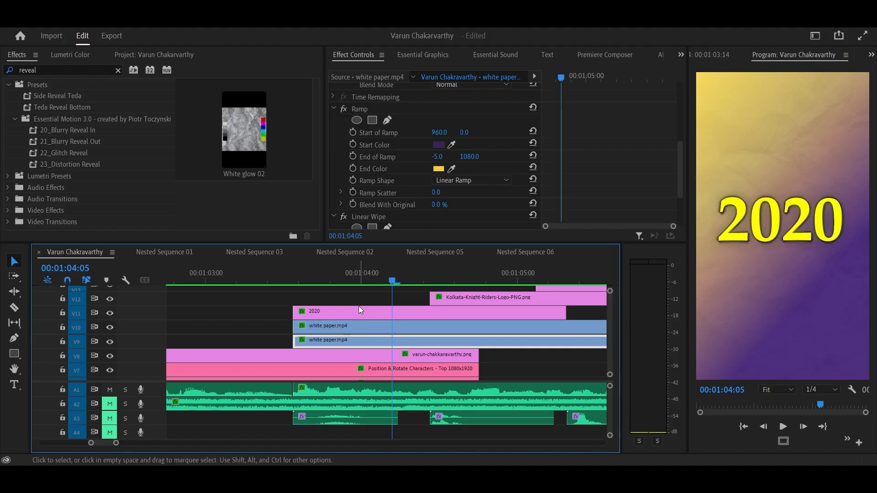
Step: Return to 00:01:03:18 and inspect the opacity, blend mode and Linear Wipe of the white paper.mp4 clip on V10
drag(343, 280, 318, 284)
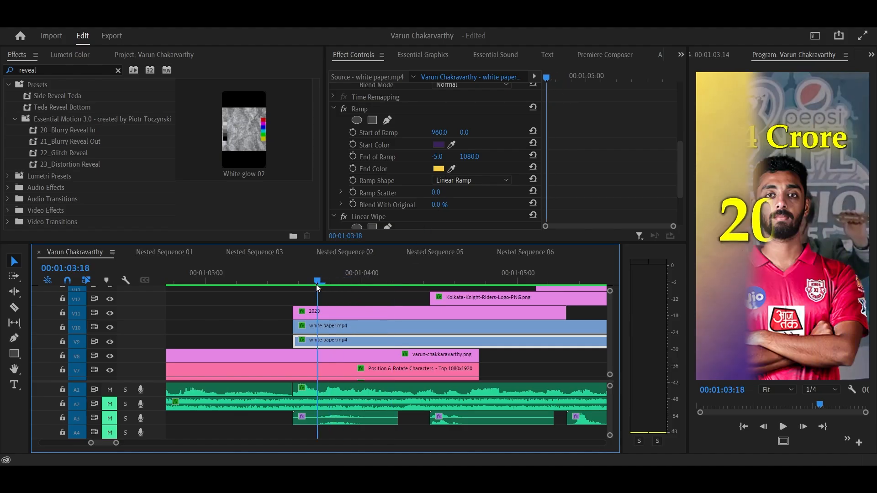
click(335, 329)
scroll(435, 192, down, 1)
scroll(324, 340, up, 2)
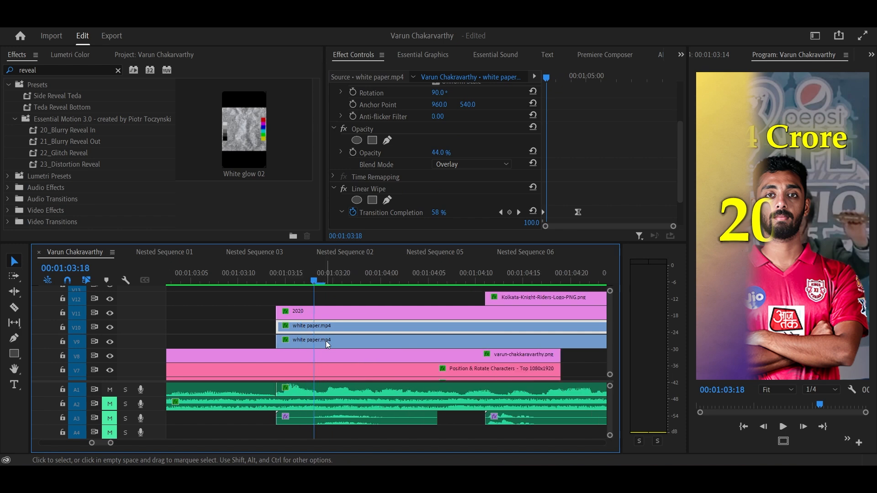
scroll(326, 341, up, 1)
scroll(310, 341, down, 1)
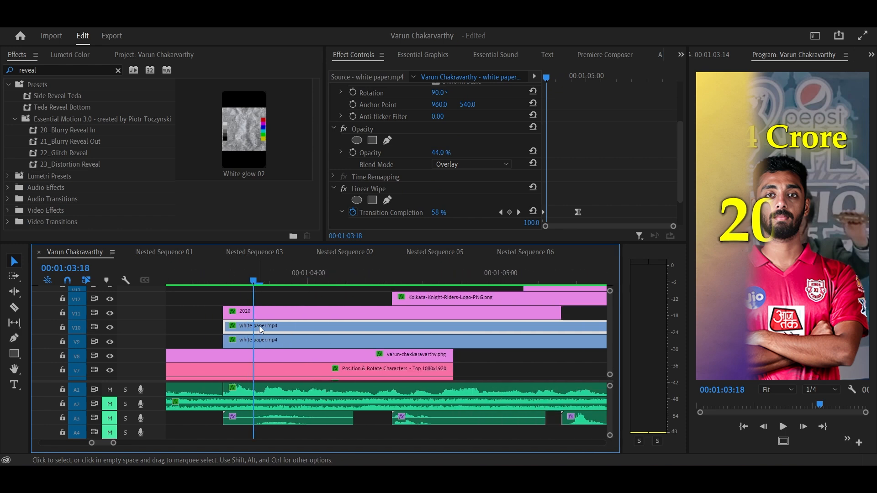
scroll(438, 163, down, 1)
scroll(441, 164, up, 1)
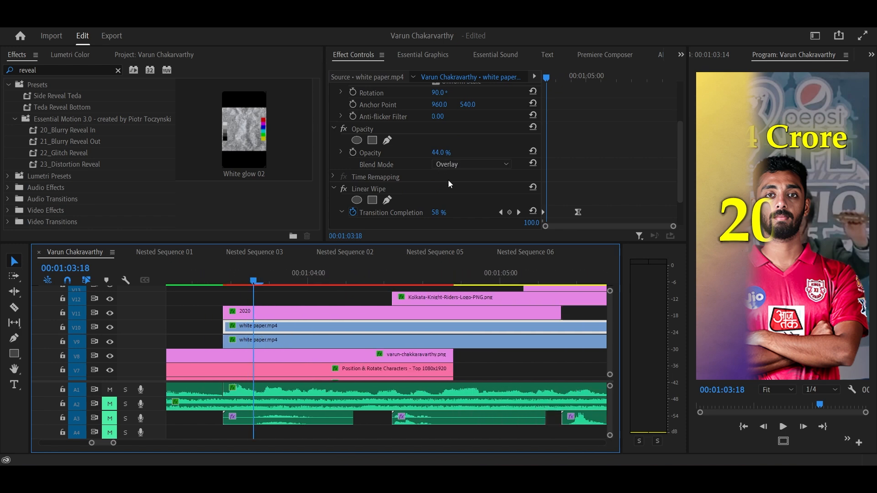
scroll(449, 181, down, 1)
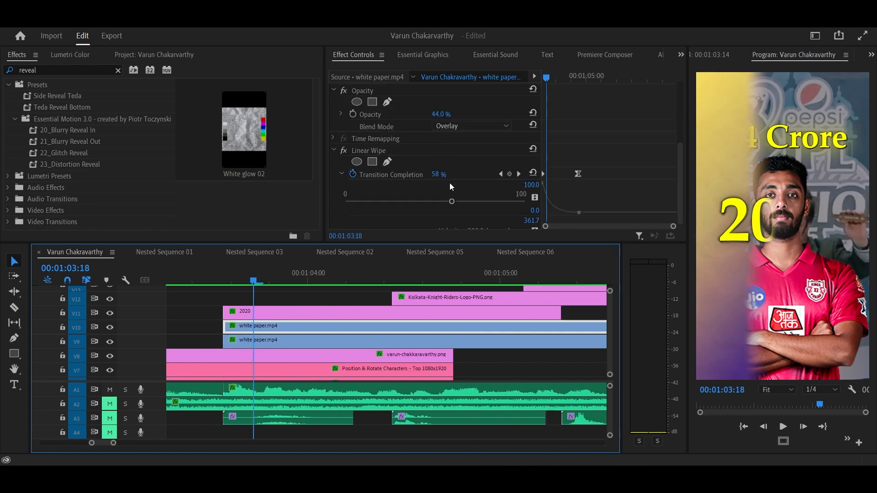
Step: Collapse the V10 clip's Linear Wipe settings, scrub through the wipe to 00:01:04:02, and toggle V10's visibility to compare the paper texture
click(331, 146)
click(331, 151)
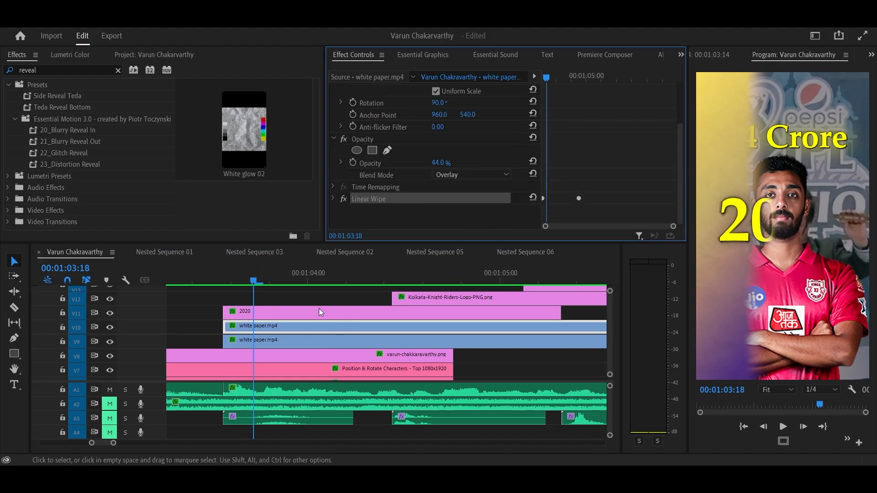
drag(250, 276, 291, 275)
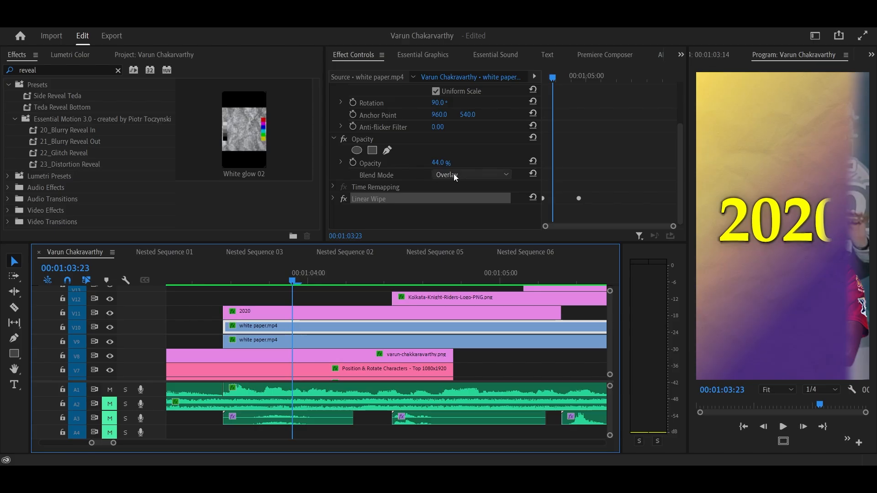
drag(276, 275, 322, 276)
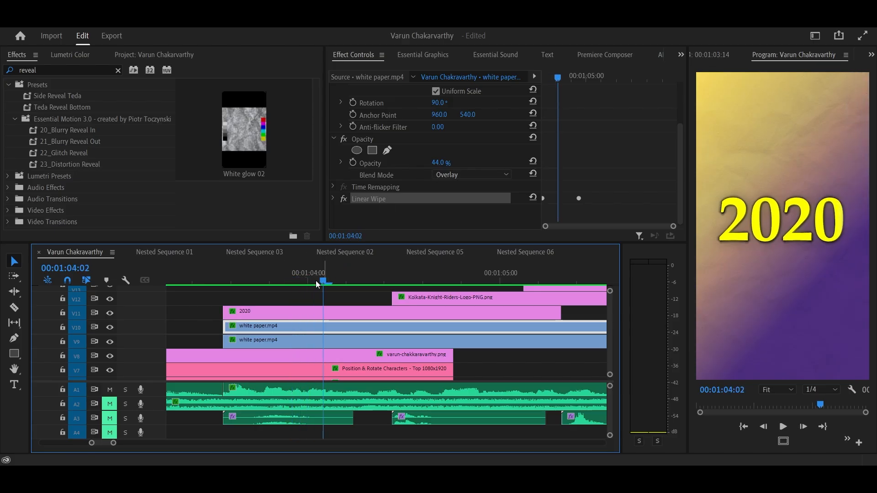
click(110, 328)
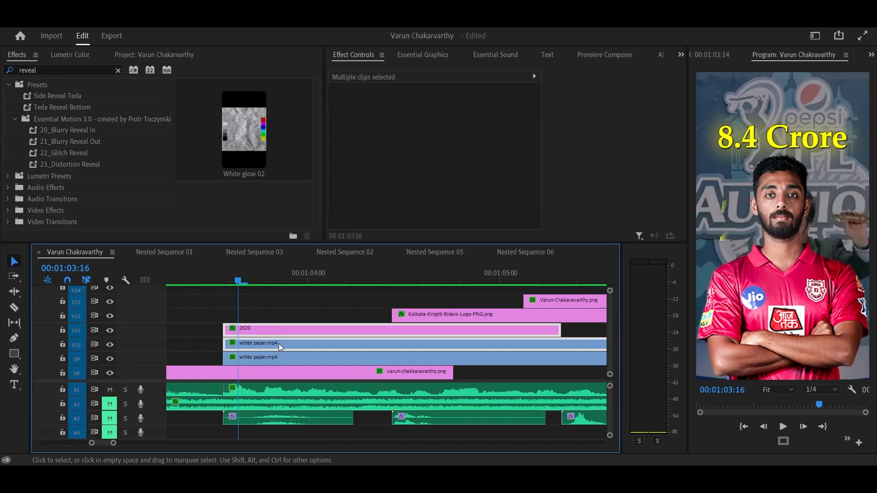
Step: Expand Linear Wipe on the V10 white paper.mp4 clip and preview its Transition Completion animation from 00:01:03:16 to 00:01:04:19
click(279, 343)
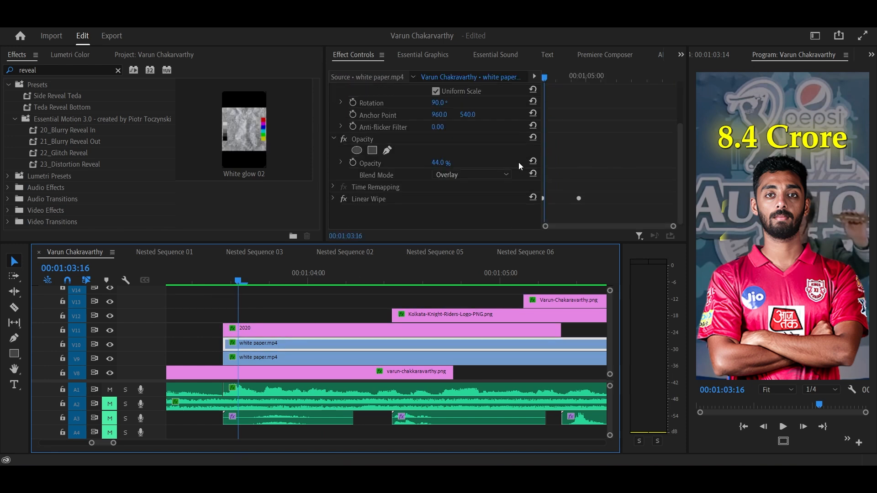
click(338, 199)
scroll(381, 198, down, 2)
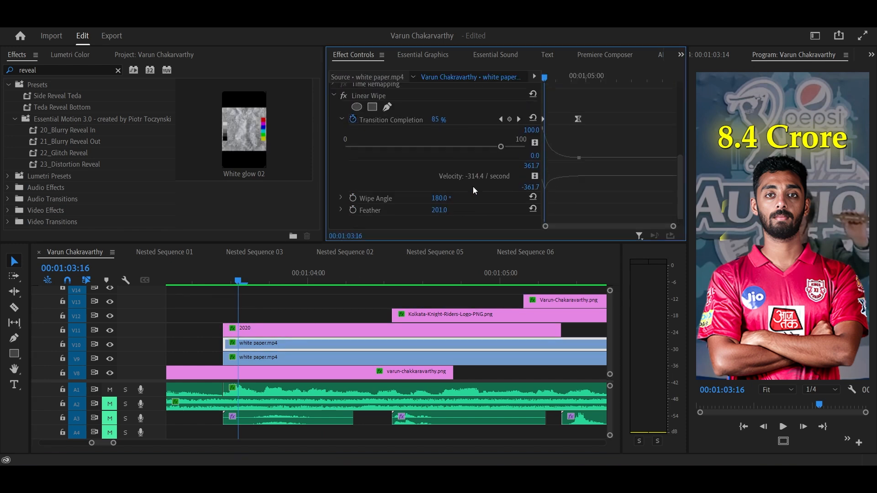
mouse_move(547, 78)
mouse_down()
mouse_move(533, 79)
mouse_move(560, 80)
mouse_up()
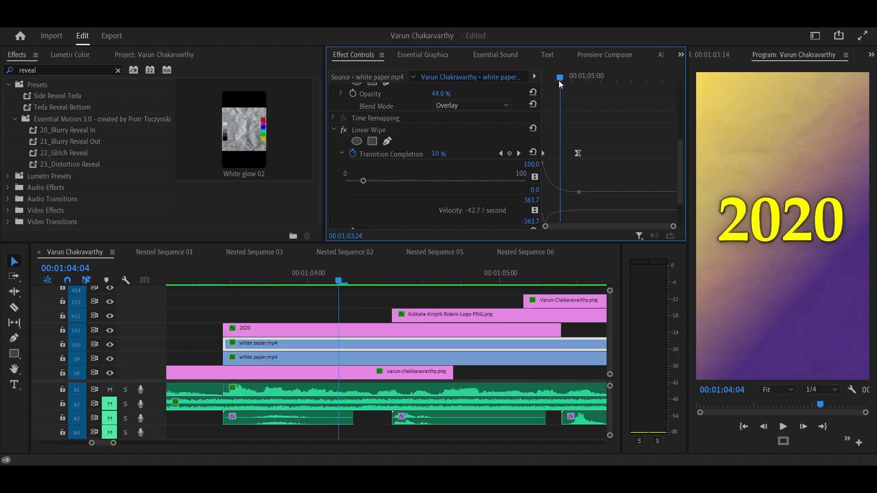
key(space)
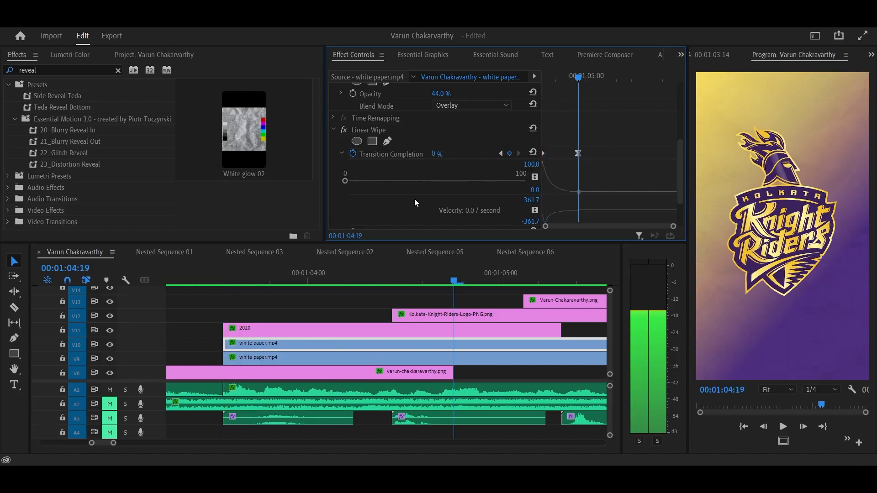
scroll(604, 160, down, 2)
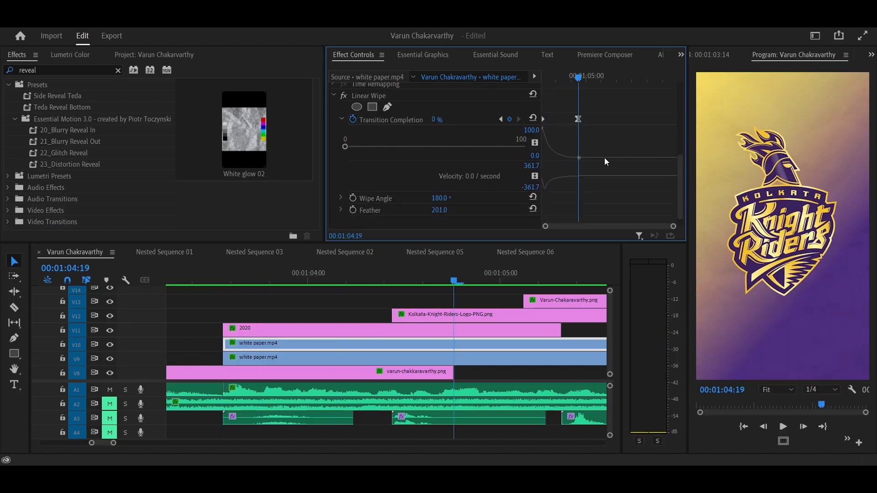
Step: Select the last Transition Completion keyframe, move to 00:01:03:20, and try a Linear Wipe Feather of 0 before restoring 201
click(579, 118)
drag(579, 77, 551, 77)
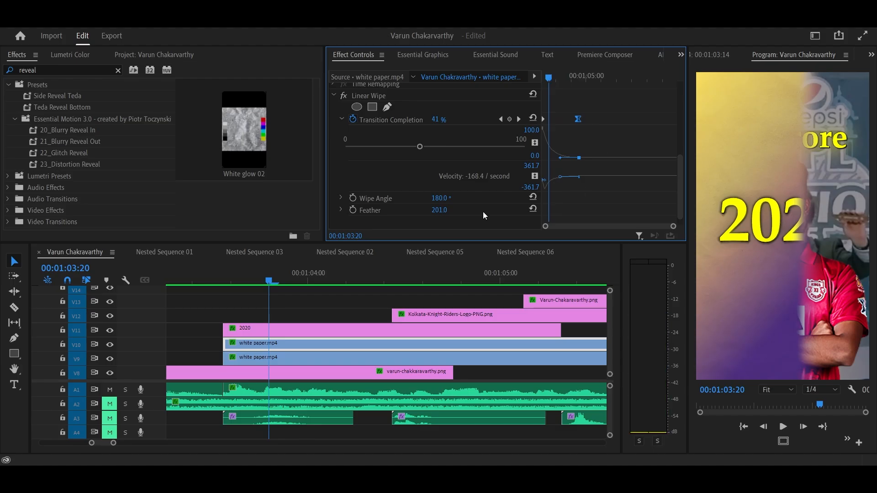
mouse_move(447, 211)
mouse_down()
mouse_move(359, 211)
mouse_move(440, 211)
mouse_up()
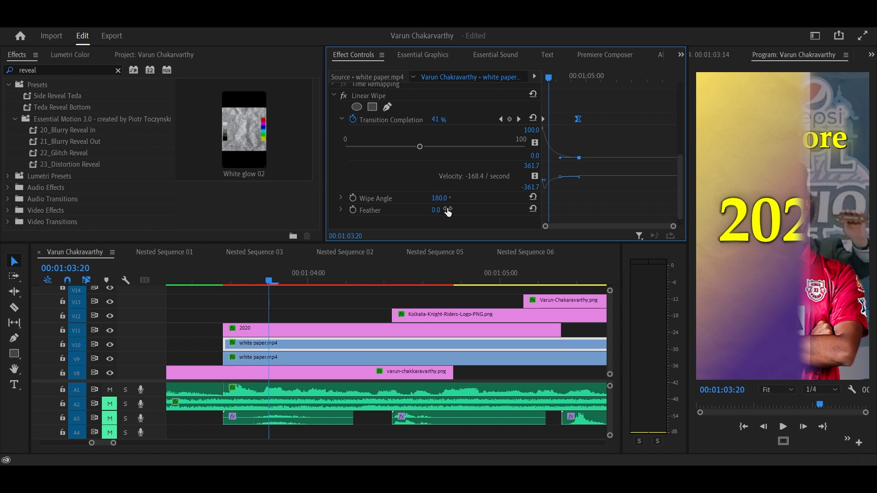
drag(448, 212, 481, 216)
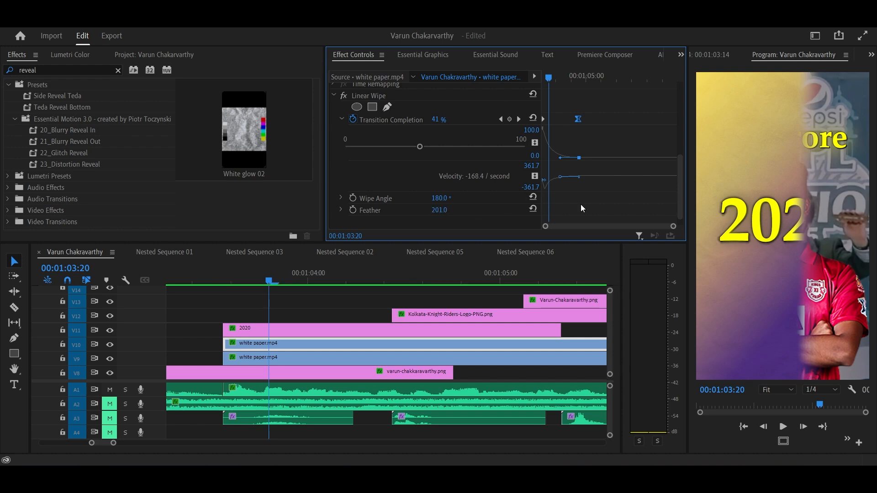
Step: Play the wipe onward to 00:01:04:08 and select the 2020 title with both white paper.mp4 clips
key(space)
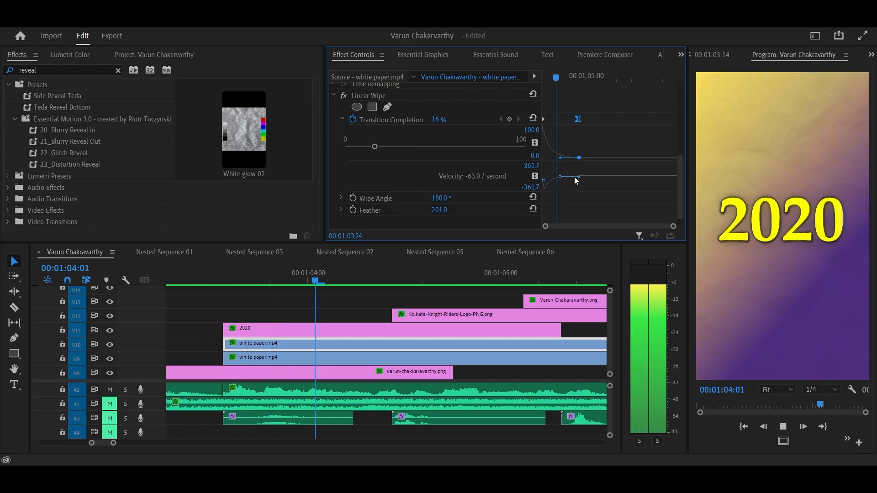
key(space)
drag(301, 303, 349, 362)
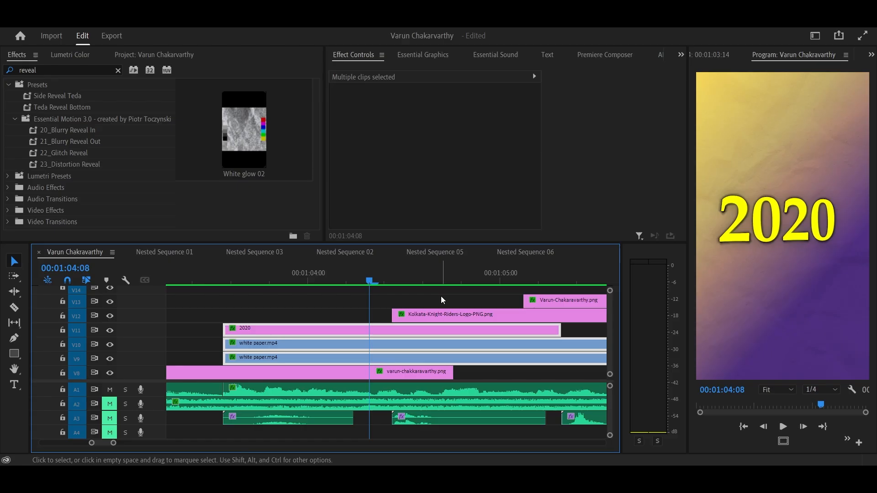
scroll(416, 356, up, 1)
scroll(416, 356, down, 3)
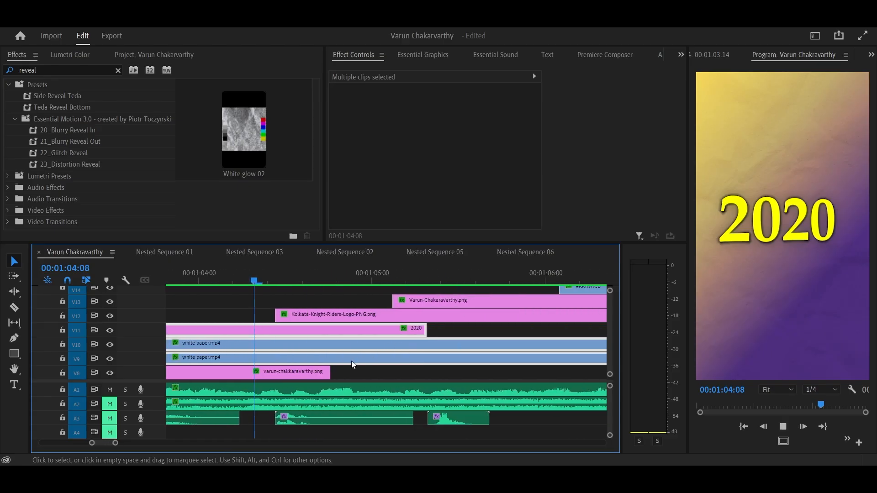
Step: Select the 2020 title on V11, move to 00:01:04:07, and examine its Basic 3D Swivel keyframes and velocity graph
click(310, 315)
click(259, 276)
drag(258, 276, 247, 277)
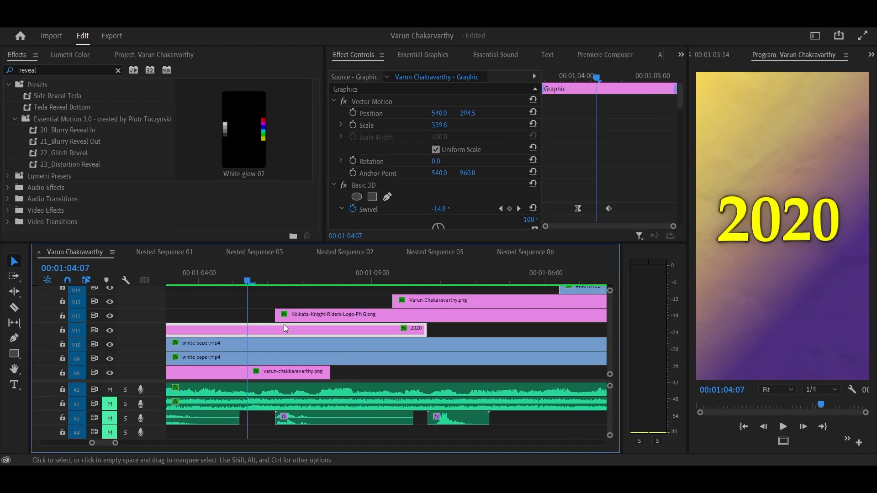
scroll(292, 329, left, 2)
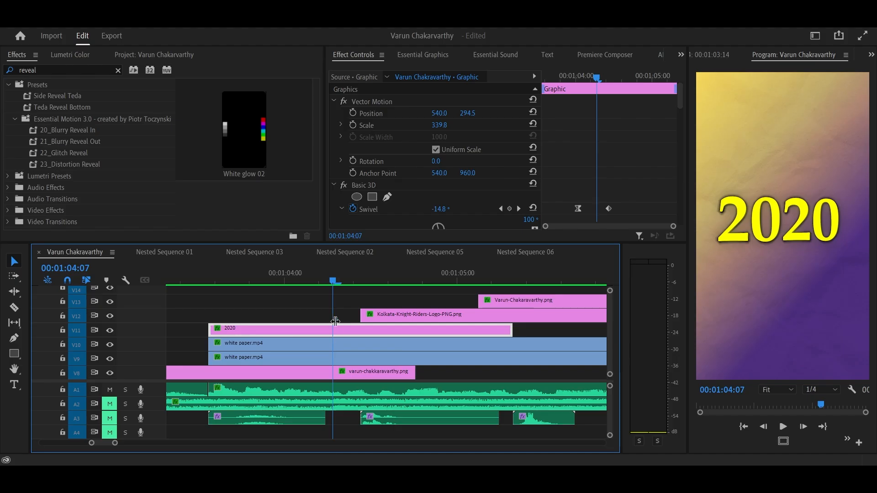
scroll(461, 167, down, 3)
scroll(461, 165, down, 2)
scroll(371, 127, up, 2)
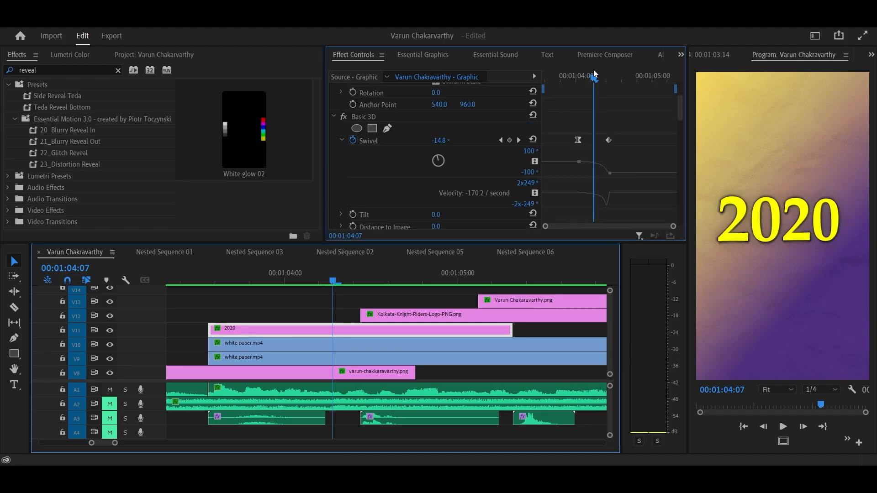
Step: Scrub to the first Swivel keyframe at 00:01:04:01 and play the title's turn into the Kolkata Knight Riders logo
drag(597, 76, 589, 75)
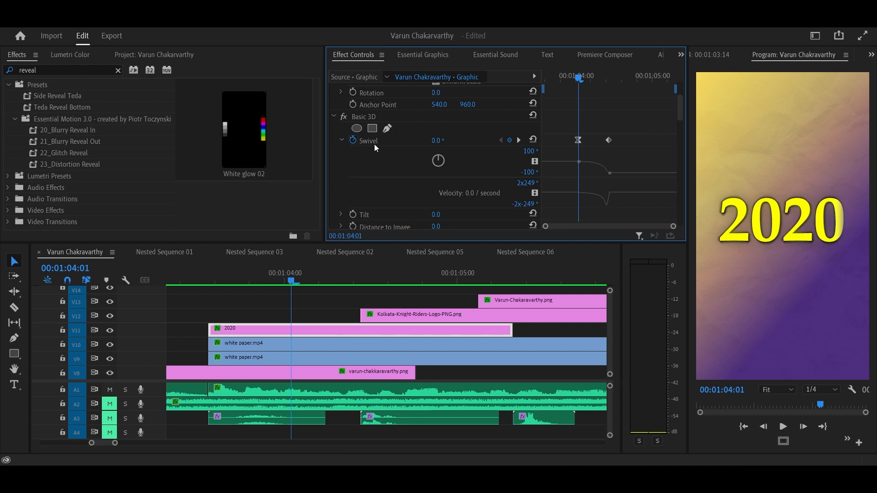
key(space)
key(space)
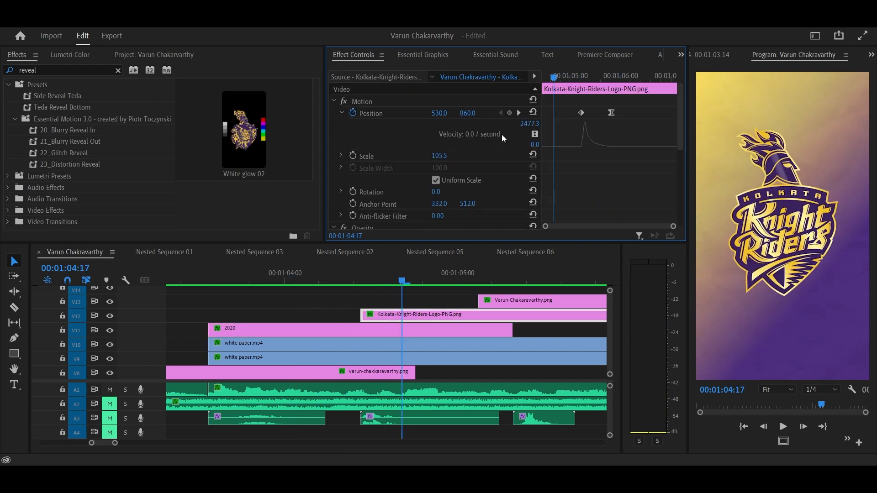
Step: Move to 00:01:04:11, examine the Kolkata Knight Riders logo's Basic 3D Swivel keyframes, and play its turn into view
drag(396, 289, 361, 287)
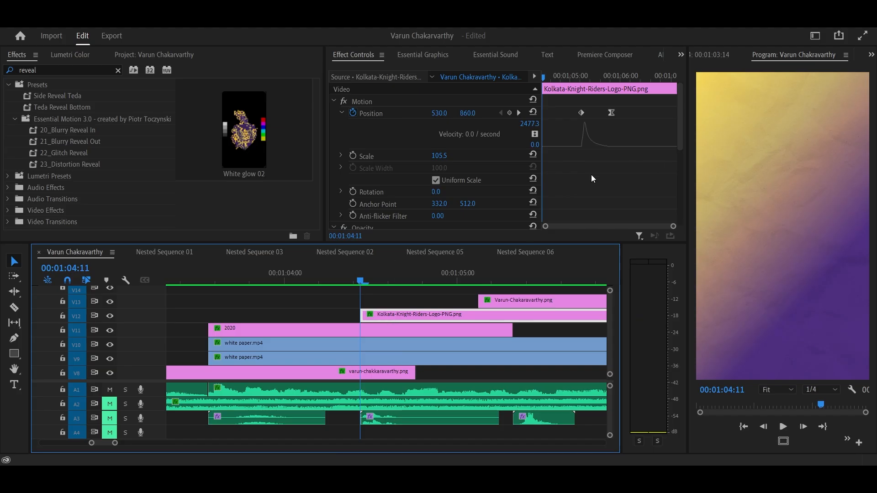
scroll(591, 175, down, 5)
scroll(591, 176, up, 5)
scroll(459, 180, down, 5)
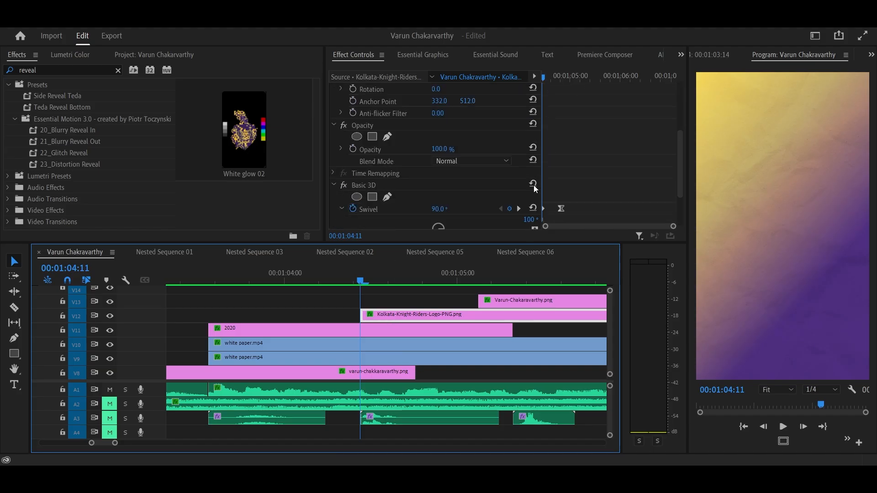
key(space)
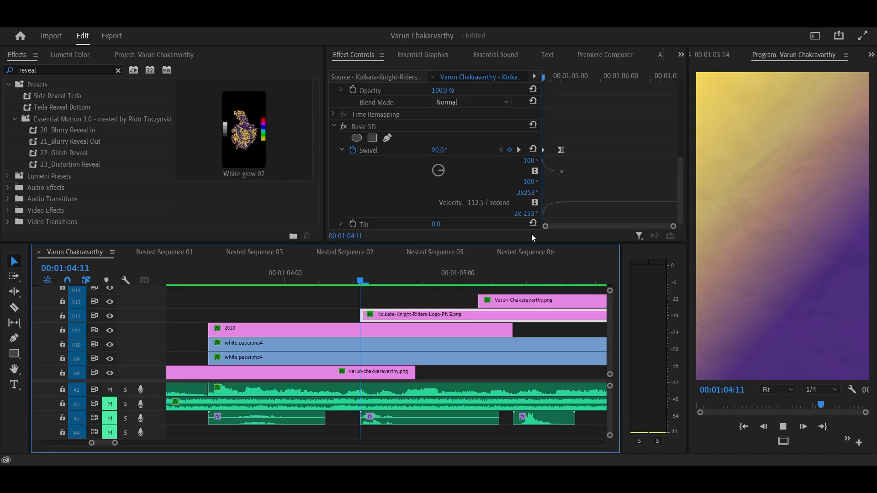
key(space)
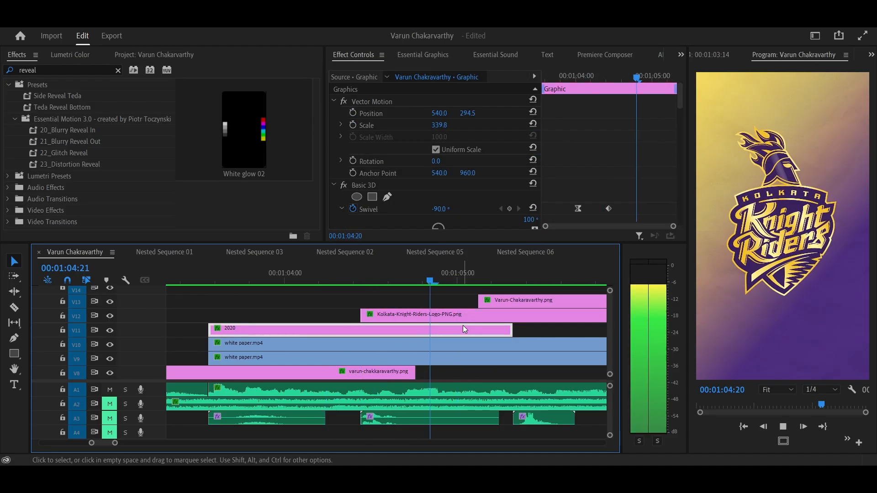
Step: Select the Kolkata Knight Riders logo clip on V12 and examine its upward Position animation between 00:01:05:07 and 00:01:05:22
click(479, 316)
key(space)
scroll(485, 317, down, 3)
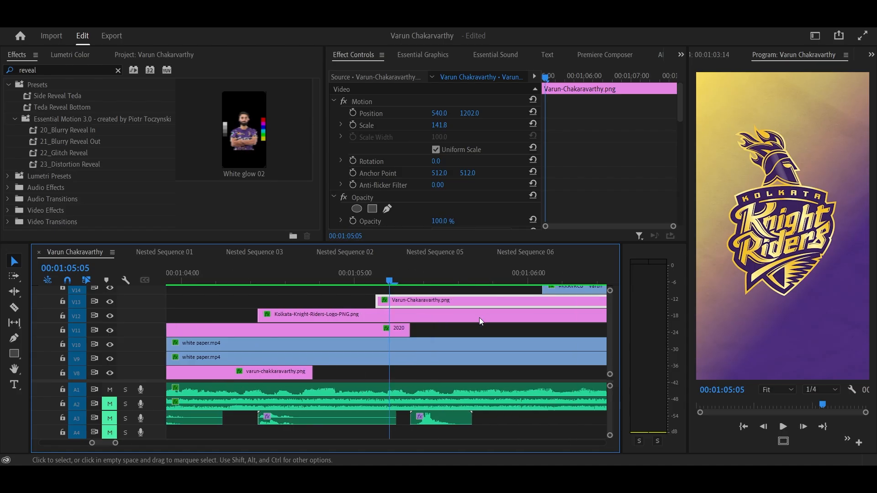
click(475, 318)
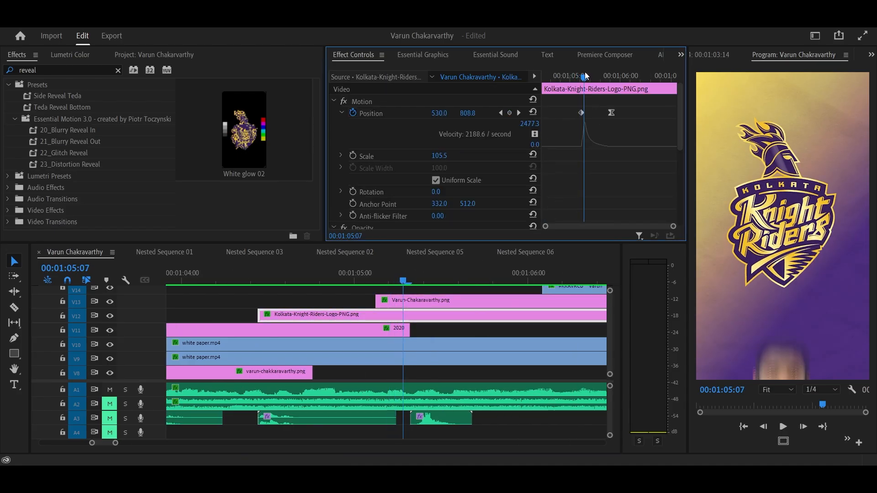
key(space)
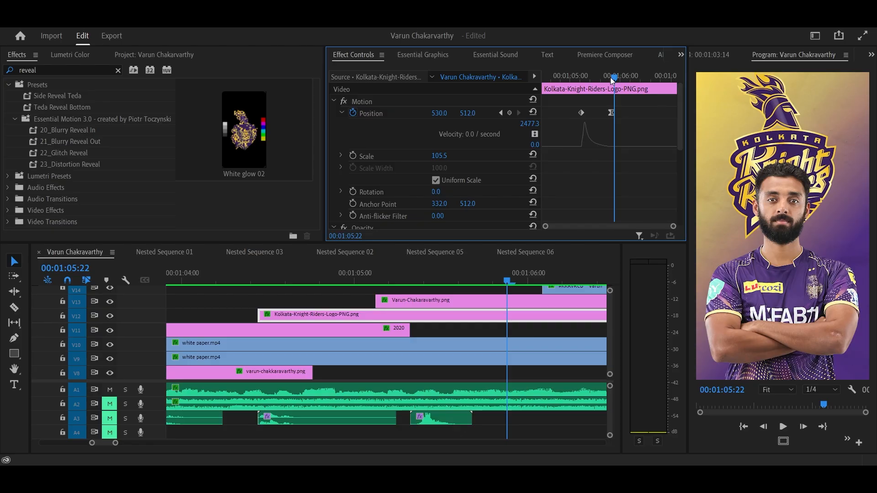
mouse_move(606, 78)
mouse_down()
mouse_move(590, 90)
mouse_move(604, 88)
mouse_up()
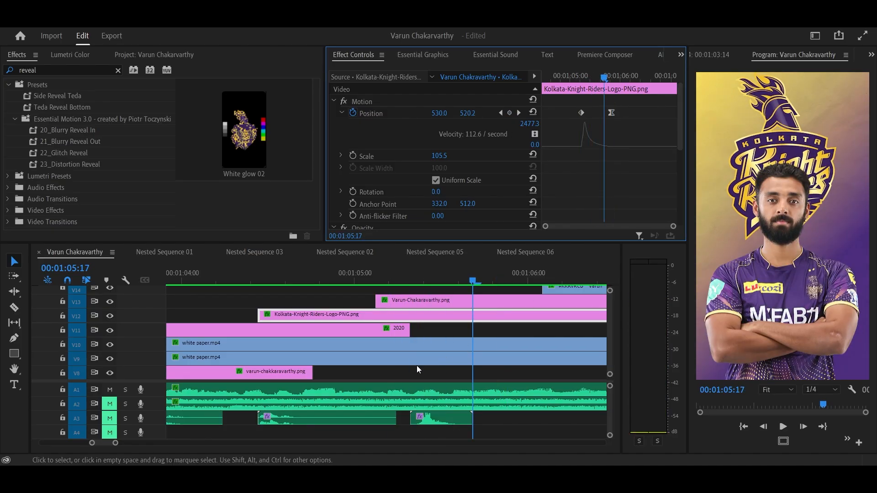
Step: Play from 00:01:05:04 through the player cutout, match clip and light leak transition to 00:01:08:20
scroll(430, 339, up, 2)
click(384, 282)
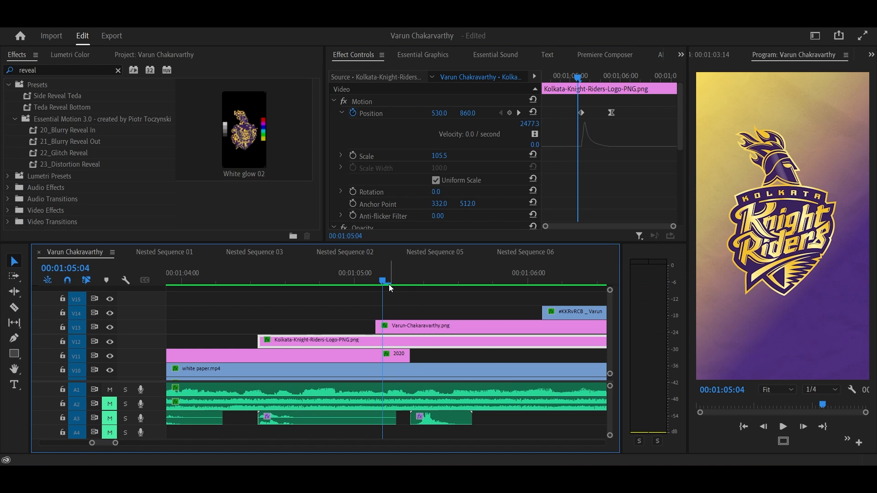
key(space)
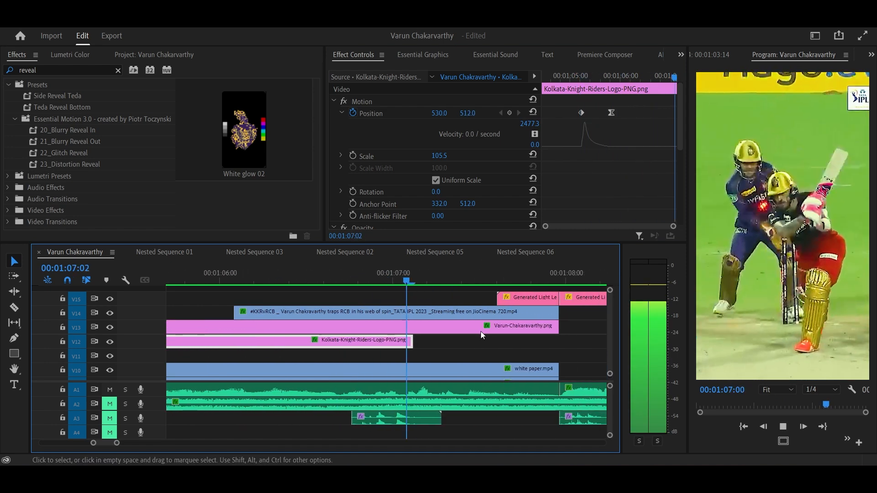
key(space)
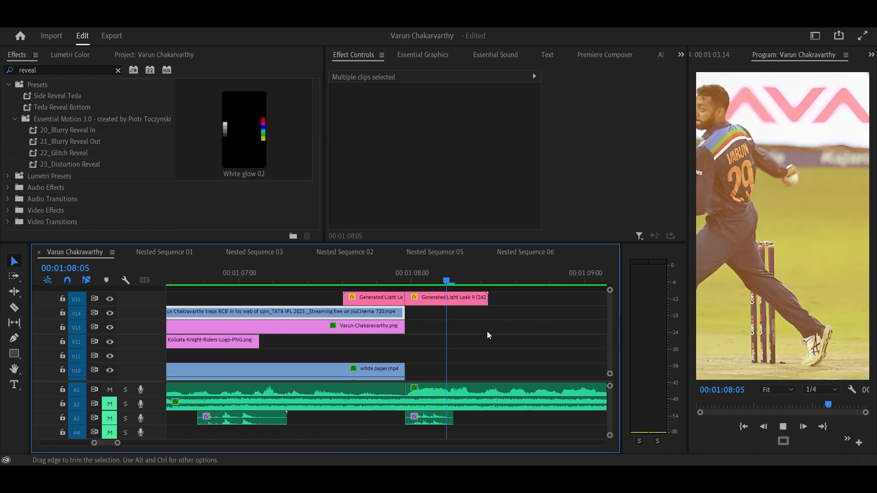
key(space)
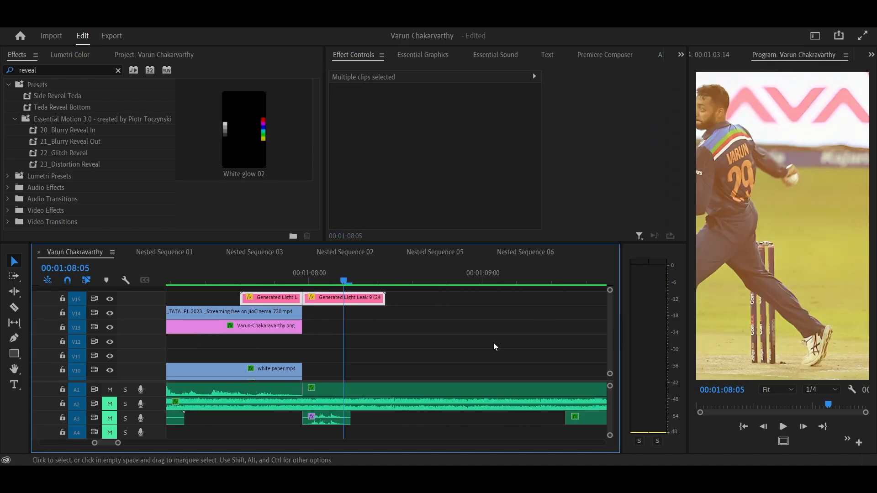
key(space)
Step: Select the 325069.png background and the Adobe Express - file (1).png cutout in turn, and hide track V2 to isolate the bowler
scroll(462, 359, down, 5)
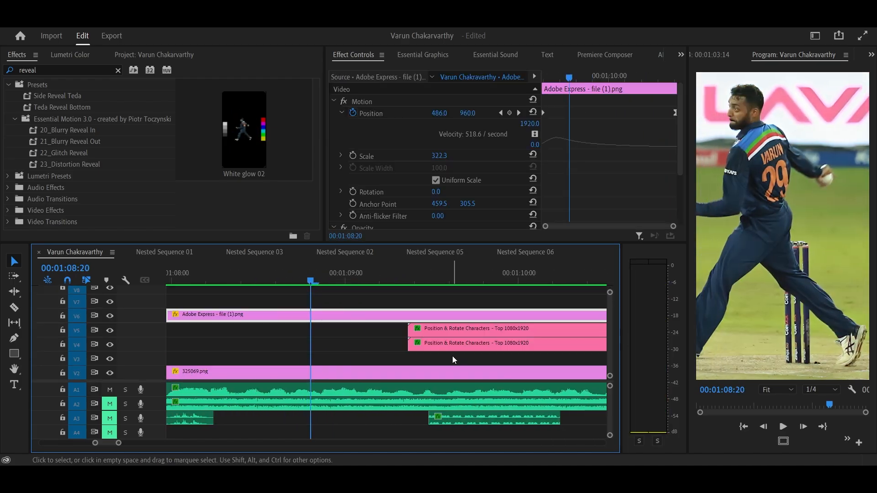
key(minus)
scroll(382, 325, down, 1)
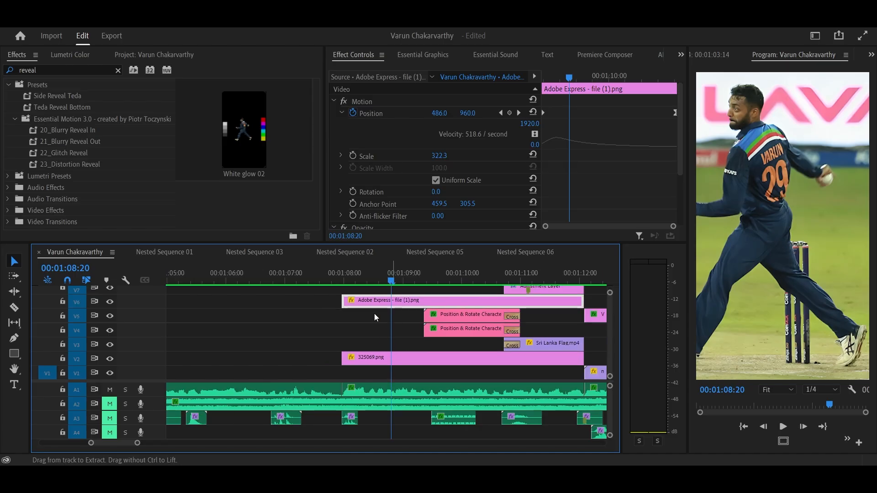
click(362, 361)
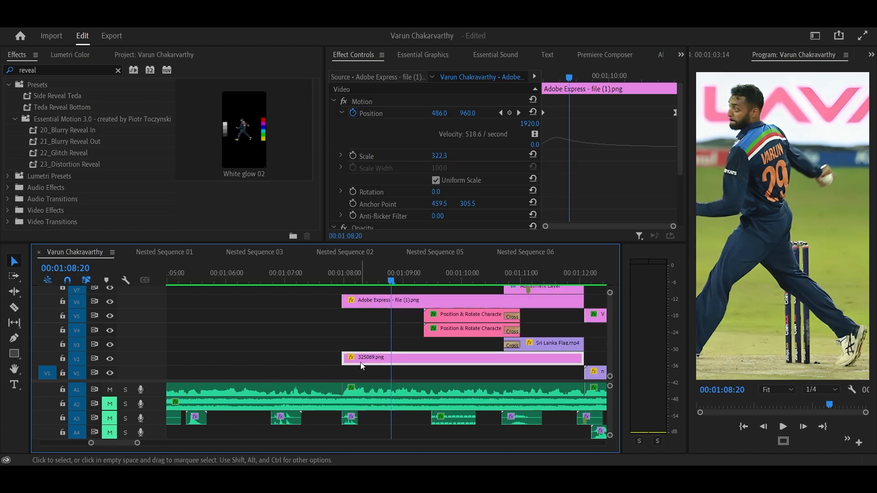
click(366, 304)
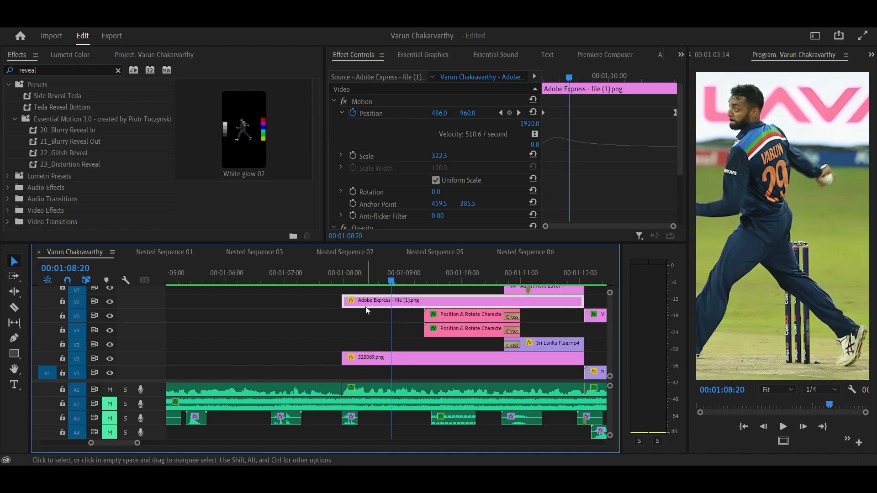
click(110, 359)
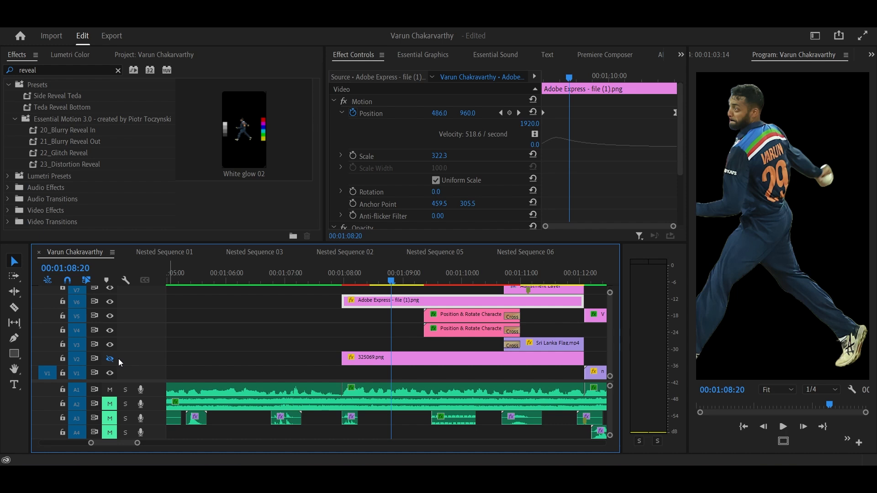
Step: Play the isolated bowler cutout and date title from 00:01:08:20 without the background, and show track V2 again
scroll(358, 368, right, 3)
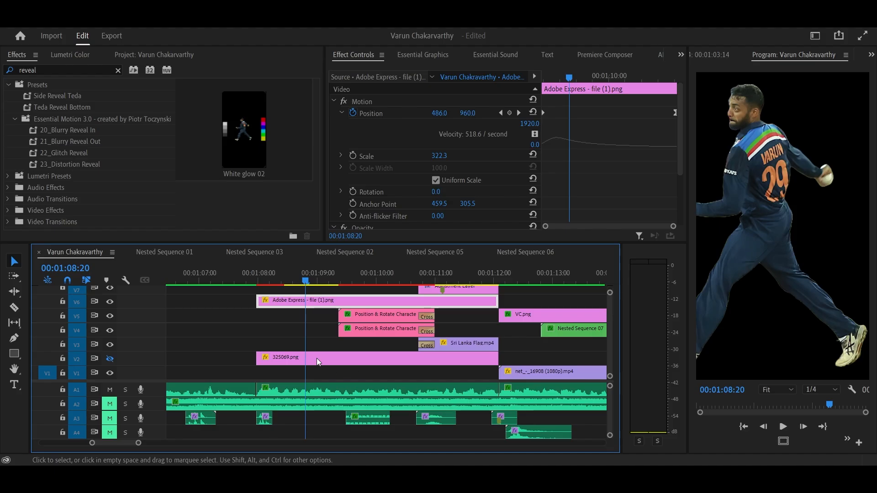
scroll(317, 359, up, 1)
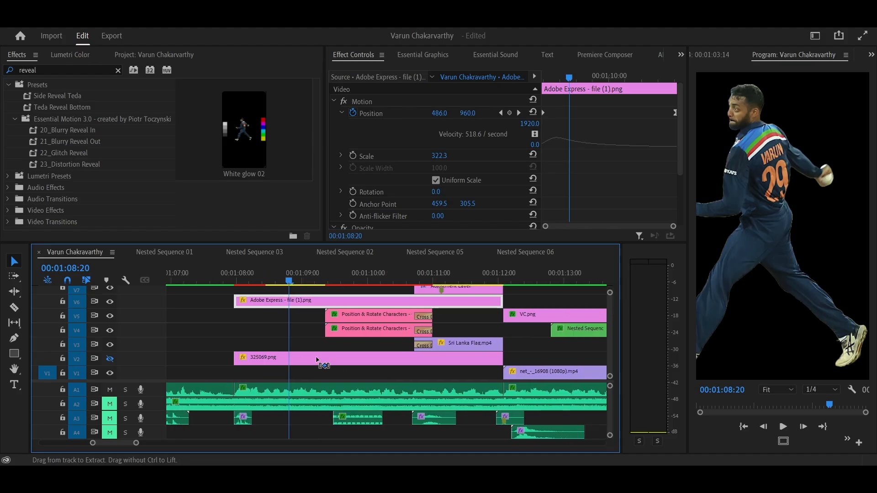
scroll(316, 358, up, 1)
scroll(316, 358, right, 2)
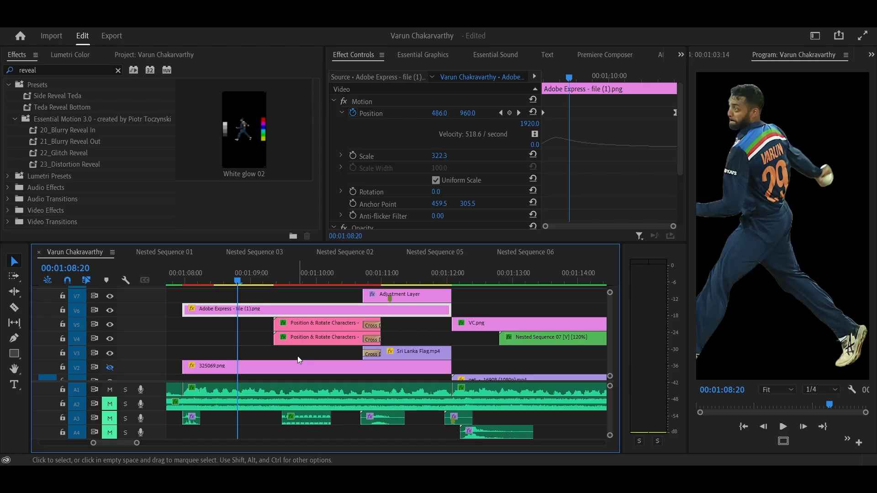
scroll(295, 360, down, 1)
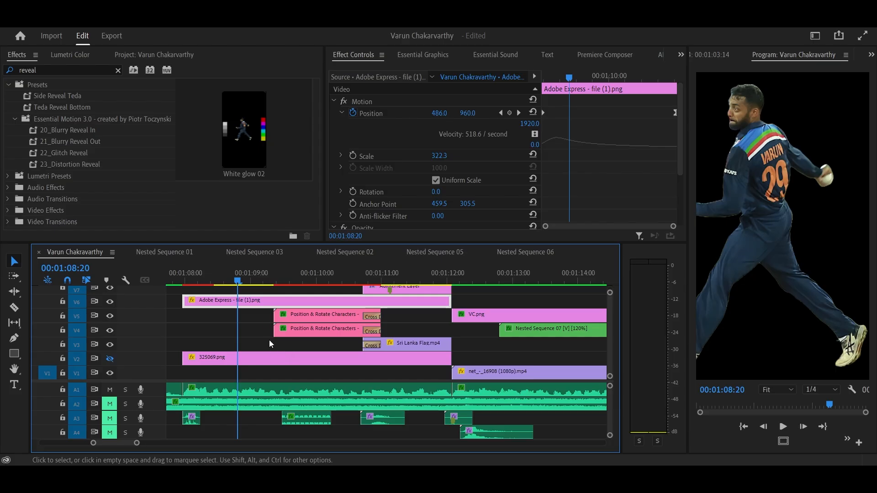
key(space)
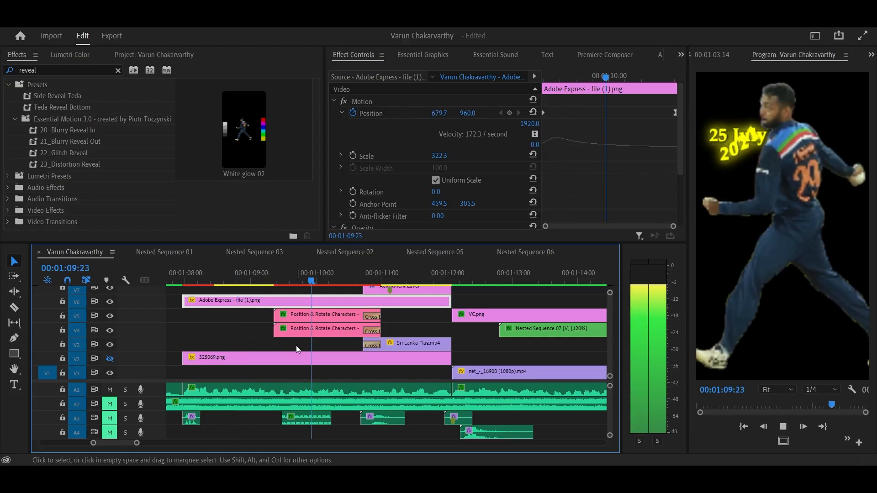
key(space)
click(109, 358)
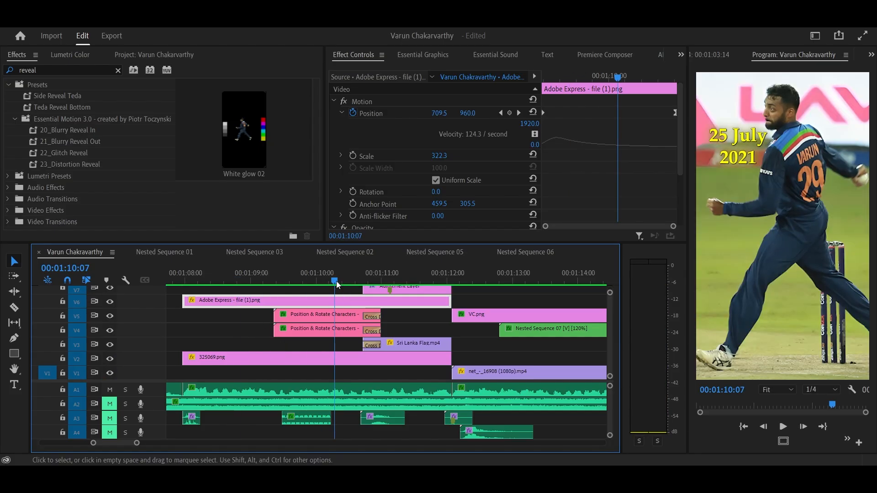
Step: Replay the bowler cutout's slide over the background from its start, through the 25 July 2021 title, to 00:01:10:23
drag(337, 282, 180, 281)
key(space)
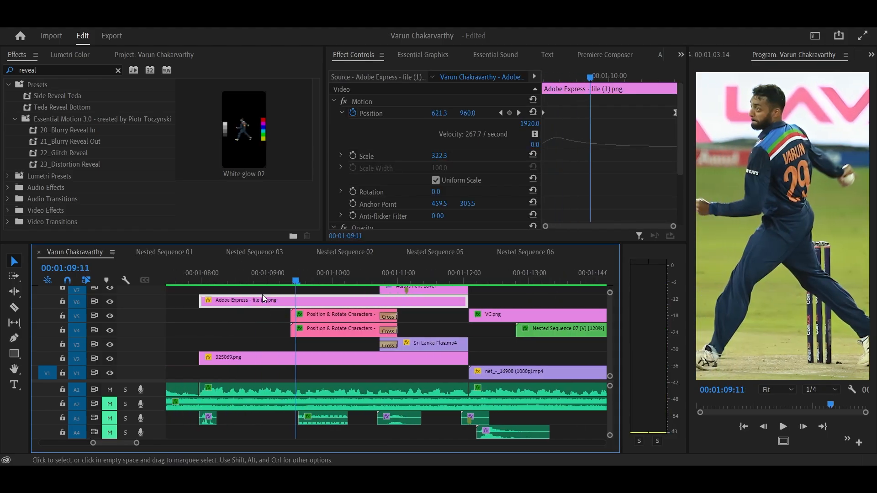
scroll(242, 288, up, 2)
click(219, 278)
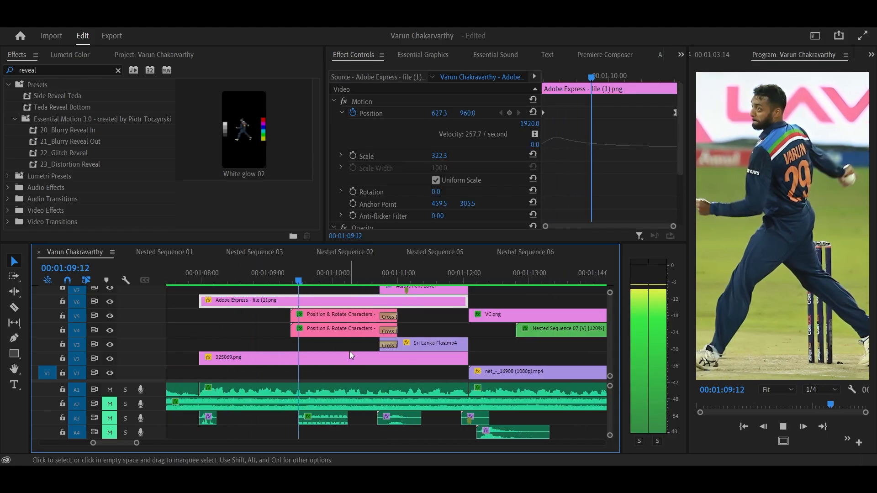
key(space)
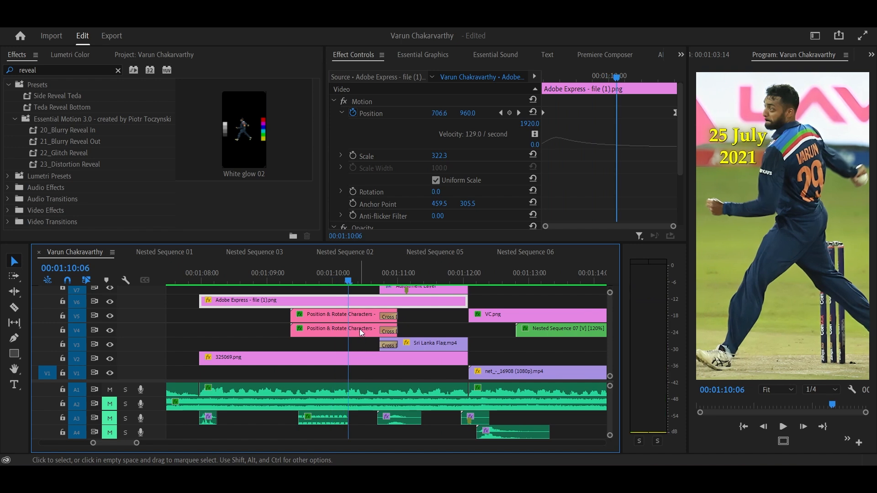
key(space)
scroll(359, 334, down, 5)
key(space)
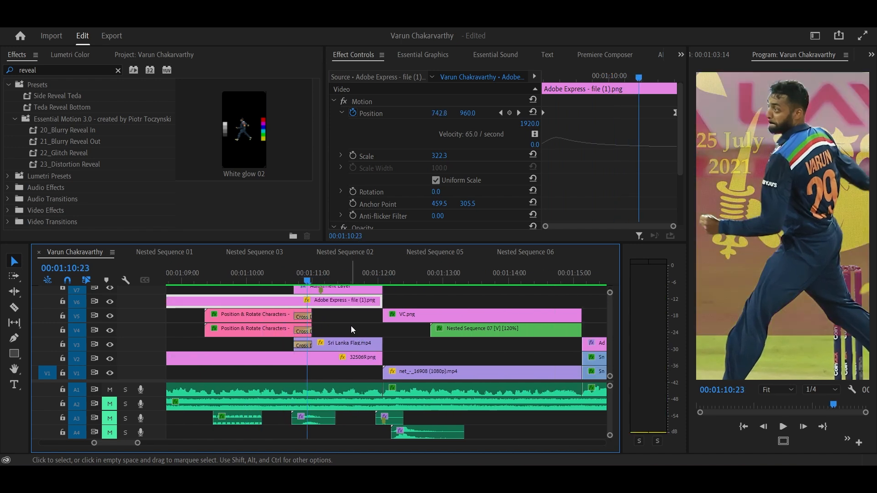
Step: Select the Adjustment Layer on V7 and examine its Transform Position and Scale keyframes from 00:01:10:18
scroll(350, 326, up, 2)
scroll(344, 350, up, 4)
click(348, 338)
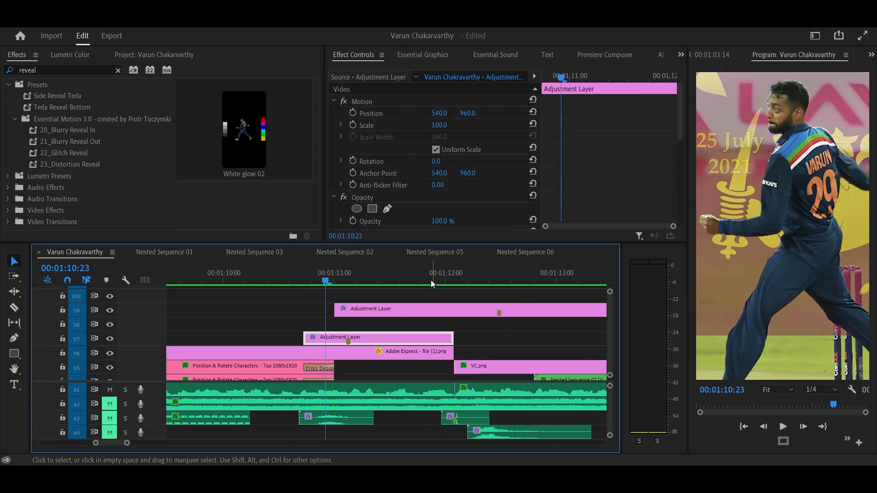
scroll(457, 194, down, 5)
scroll(489, 182, up, 1)
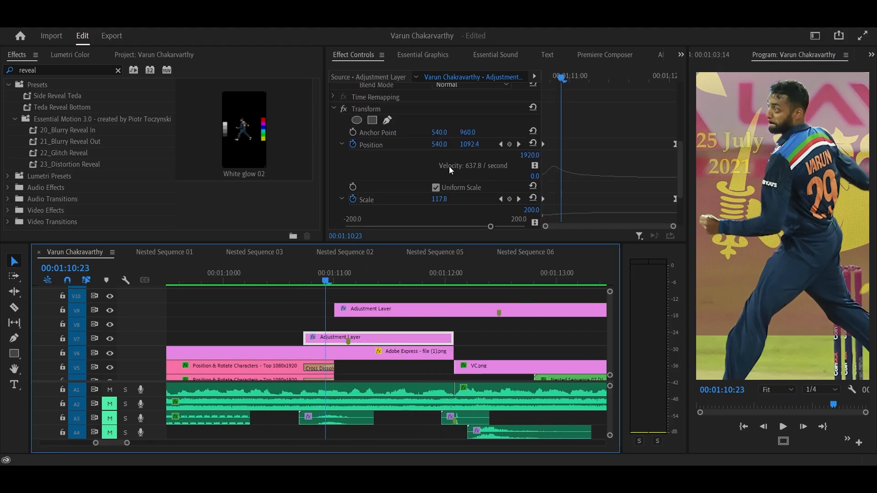
scroll(412, 169, down, 1)
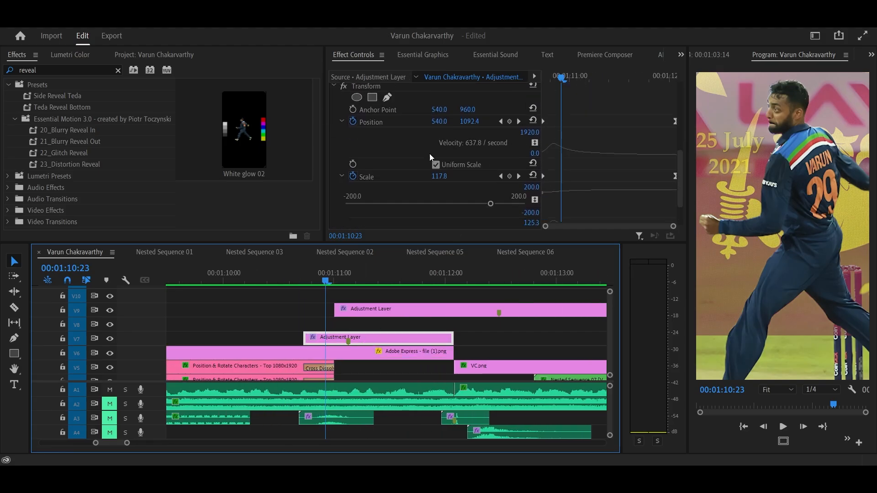
drag(568, 83, 543, 87)
scroll(334, 352, down, 3)
scroll(343, 346, up, 2)
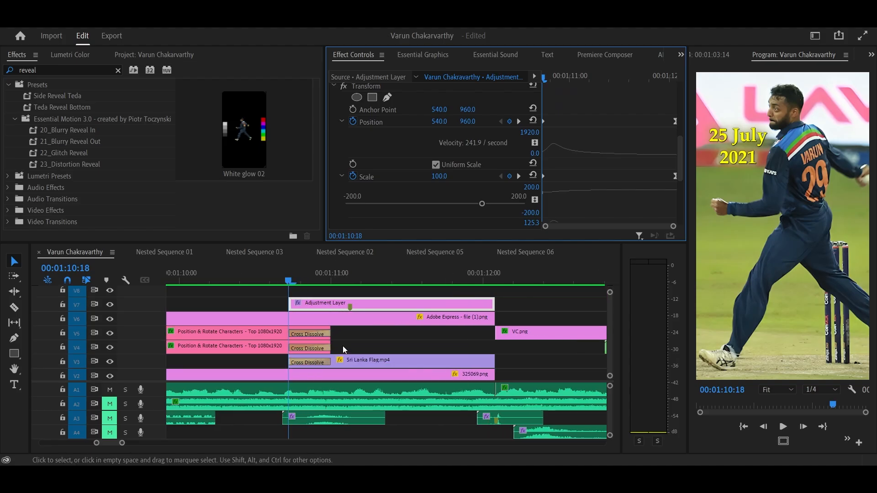
Step: Select both Position & Rotate Characters title clips on V4 and V5
scroll(360, 345, up, 2)
drag(382, 342, 318, 354)
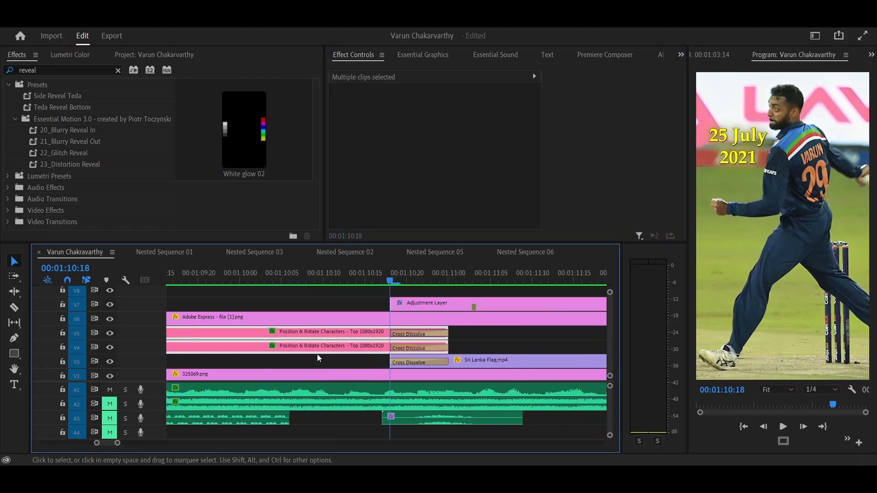
scroll(362, 299, down, 2)
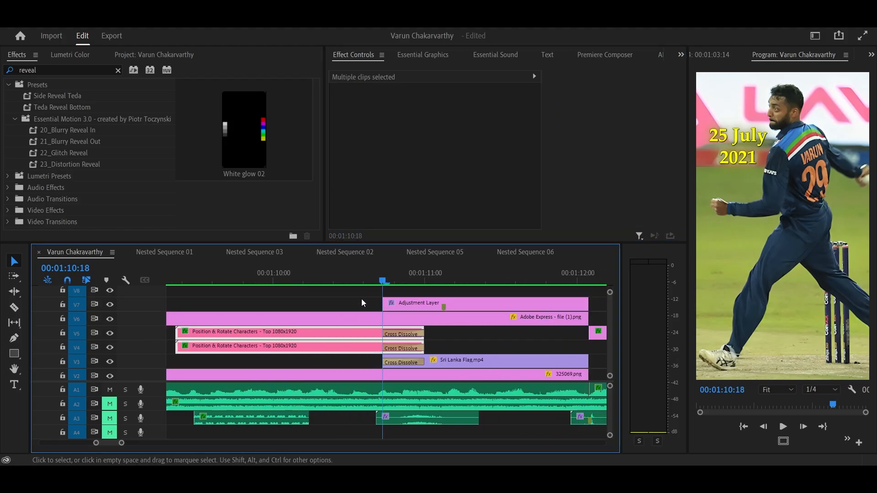
Step: Move to 00:01:10:09 and play the Cross Dissolves from the 25 July 2021 title into the Sri Lanka flag clip
click(338, 291)
click(338, 277)
drag(430, 336, 404, 350)
click(288, 355)
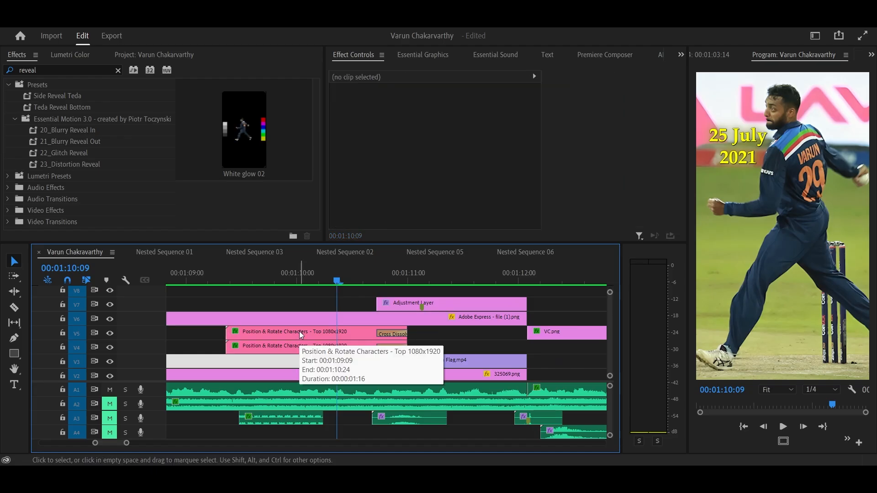
key(space)
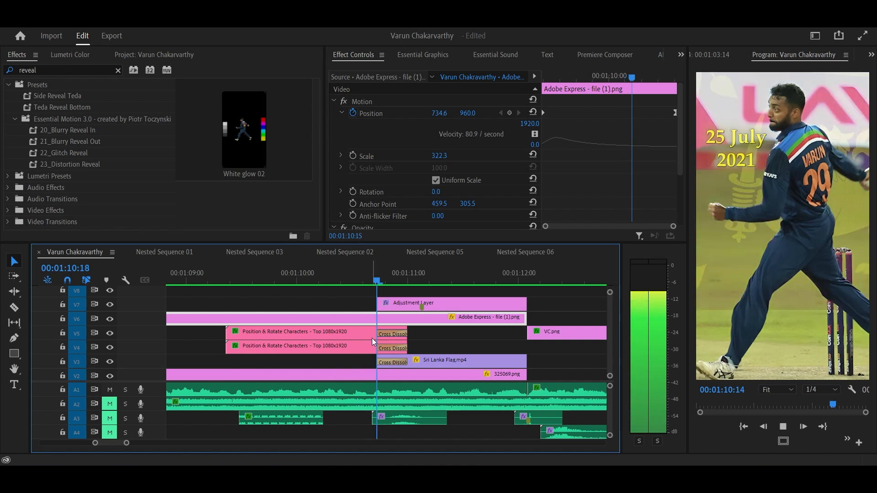
Step: Play the Cross Dissolves from the 25 July 2021 title into the Sri Lanka flag clip, replaying them from 00:01:10:15
click(288, 280)
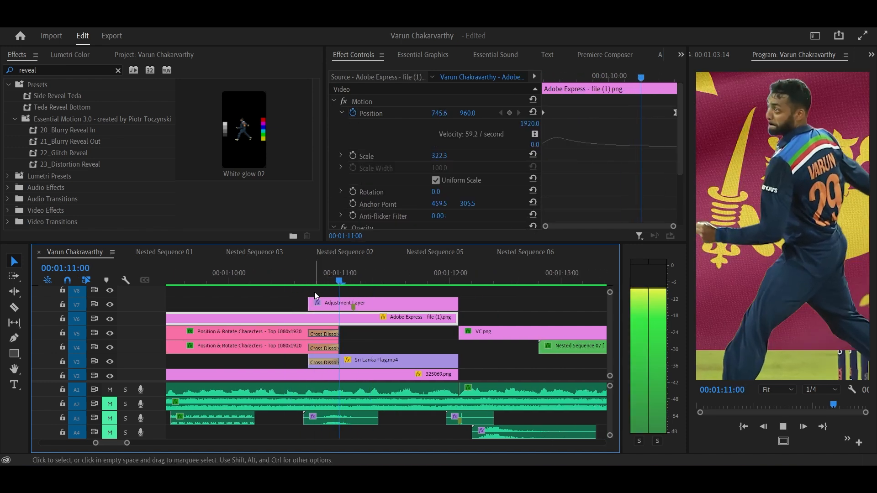
key(space)
drag(329, 283, 295, 288)
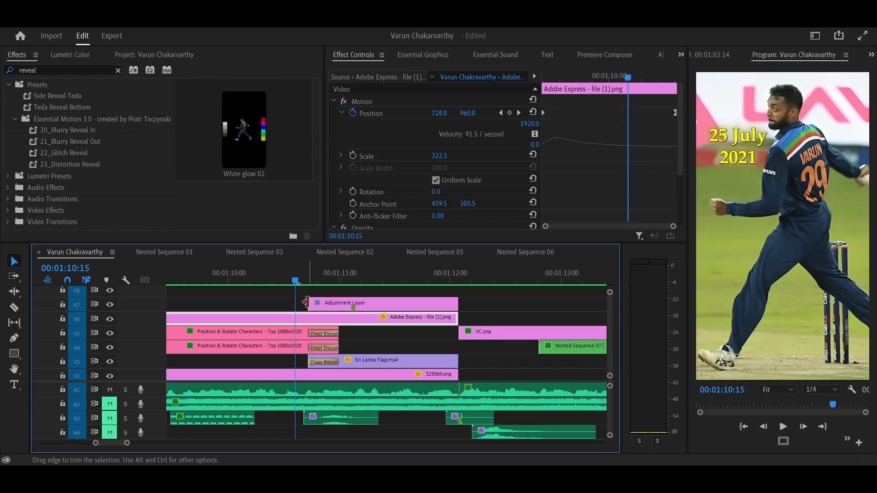
key(space)
key(space)
click(357, 343)
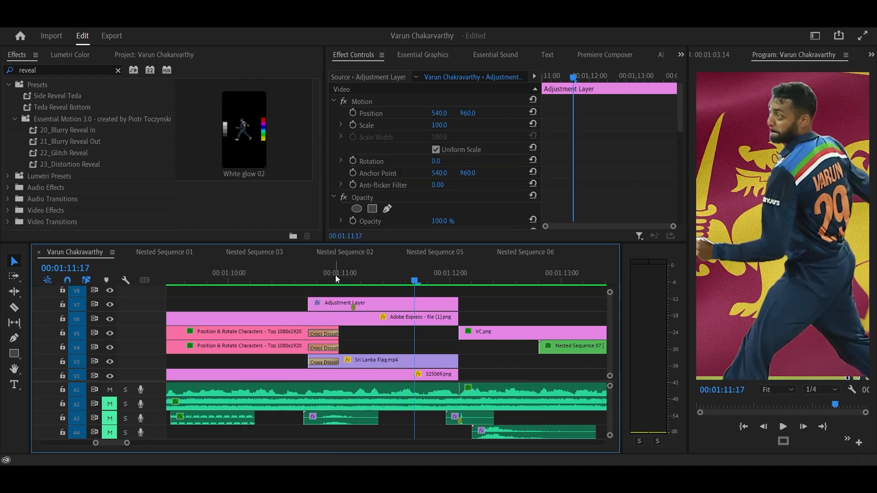
Step: Replay the bowler cutout's section from before the V7 Adjustment Layer through the title's dissolve into the Sri Lanka flag
click(224, 276)
key(space)
scroll(277, 347, right, 3)
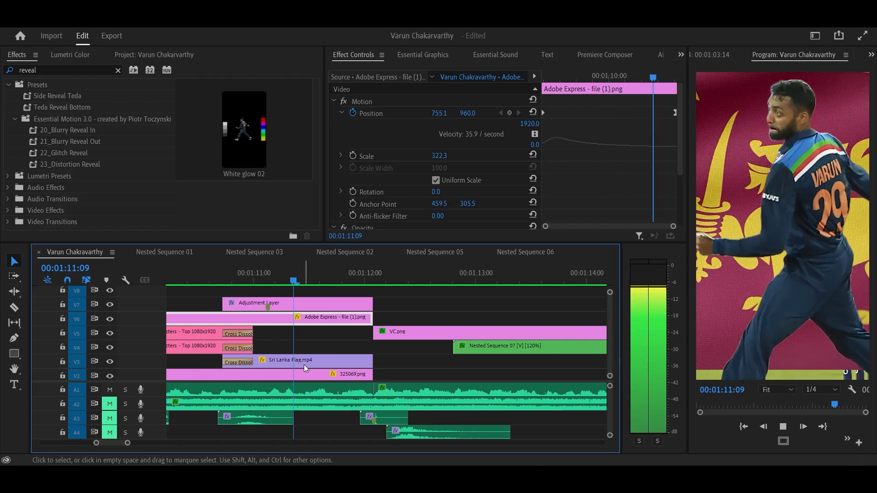
scroll(305, 366, right, 1)
key(space)
Step: Return to 00:01:10:13 and replay the title-to-flag dissolves through the end of the Sri Lanka flag clip
drag(287, 276, 187, 281)
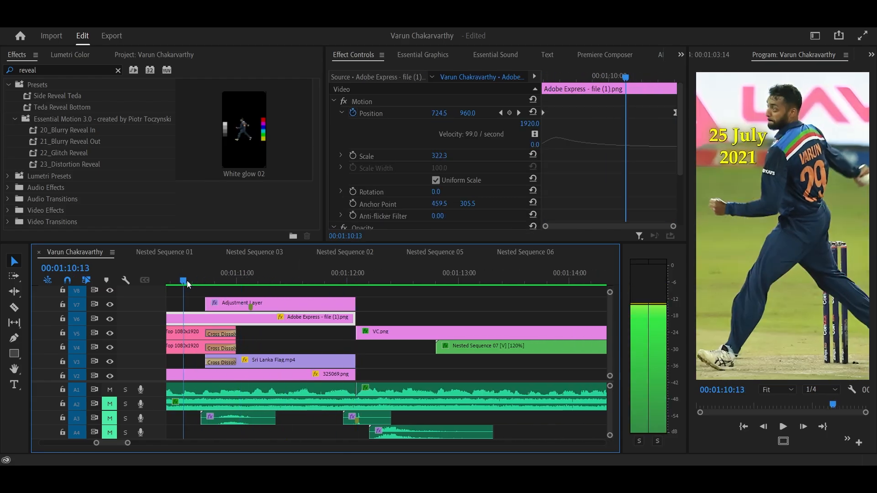
scroll(228, 324, left, 1)
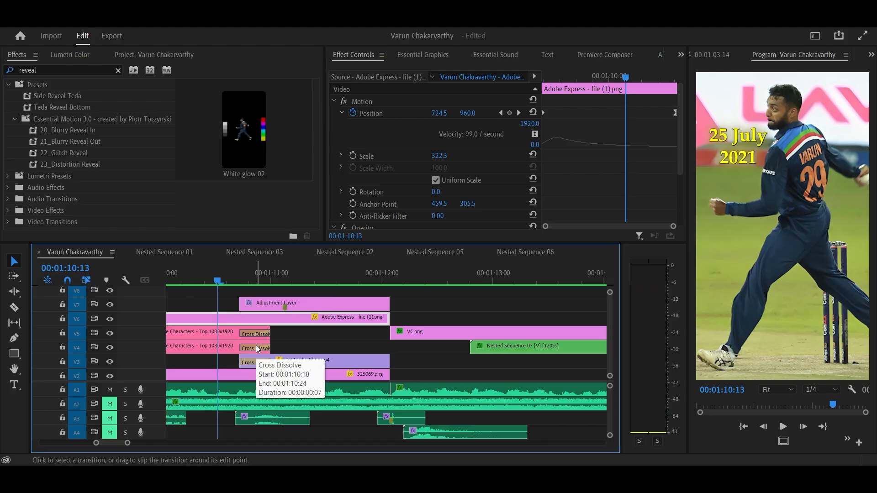
key(space)
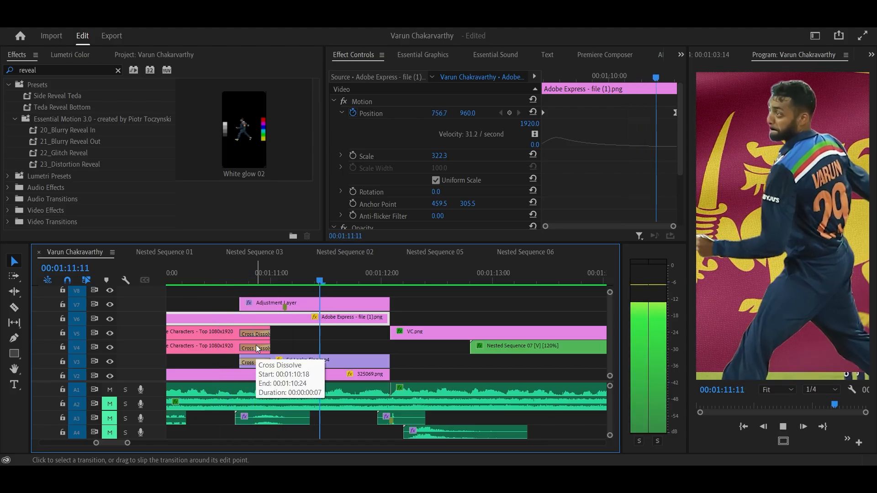
key(space)
Step: Move to 00:01:12:02 and play the VC.png player cutout's entry over the net background clip
scroll(388, 350, up, 1)
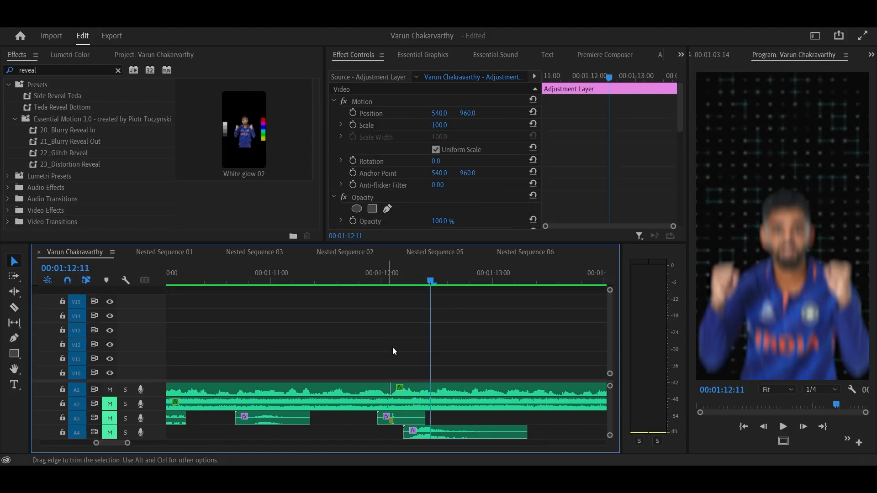
scroll(341, 305, up, 2)
drag(425, 279, 402, 280)
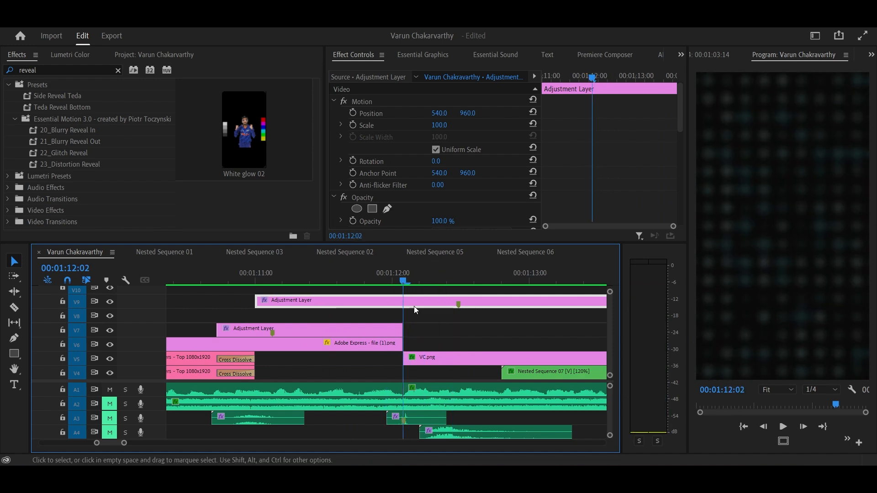
scroll(424, 331, down, 3)
key(space)
key(space)
Step: Play the ICC Men's T20 World Cup logo reveal behind the VC.png cutout up to 00:01:13:11
scroll(422, 331, down, 2)
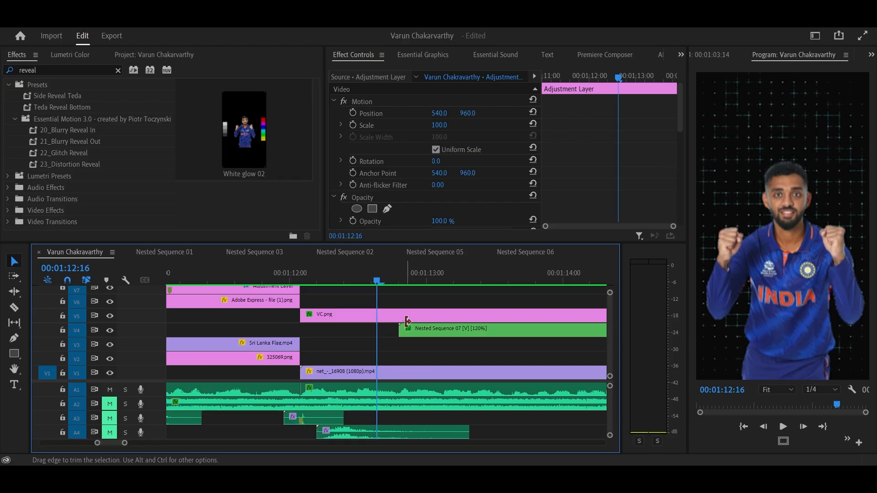
scroll(409, 318, right, 2)
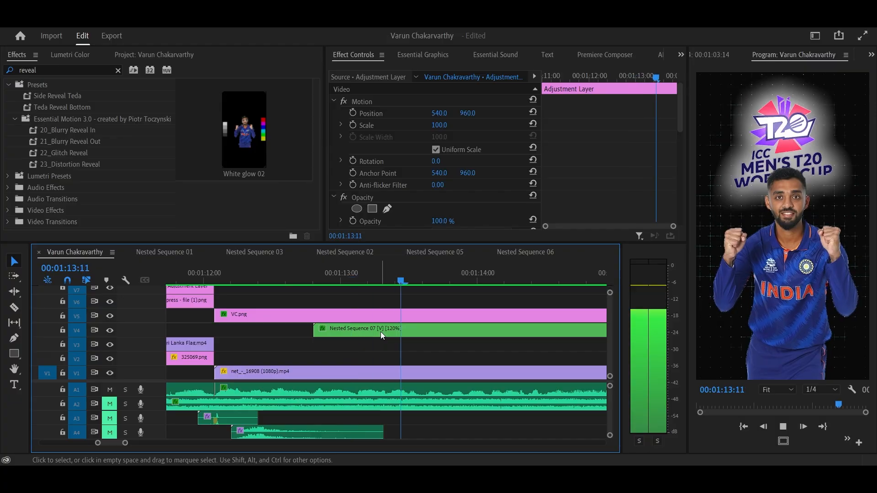
key(space)
Step: Open Nested Sequence 07 and examine how its Paper Fold - Blue Green clips and Nested Sequence 08 layers build the logo reveal
key(minus)
key(minus)
scroll(391, 339, right, 5)
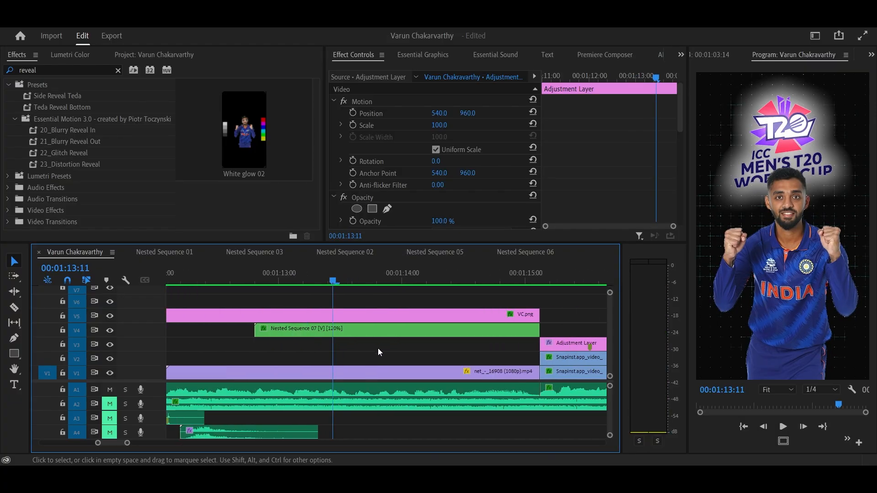
double_click(286, 334)
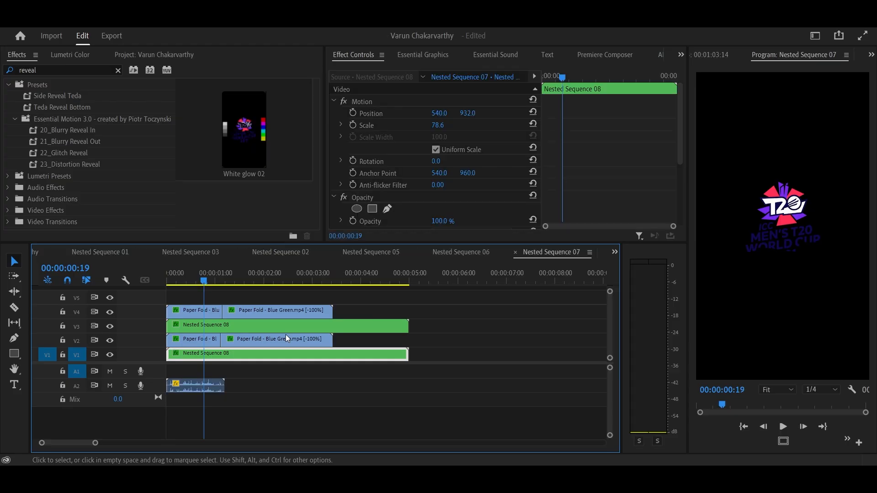
drag(263, 276, 299, 281)
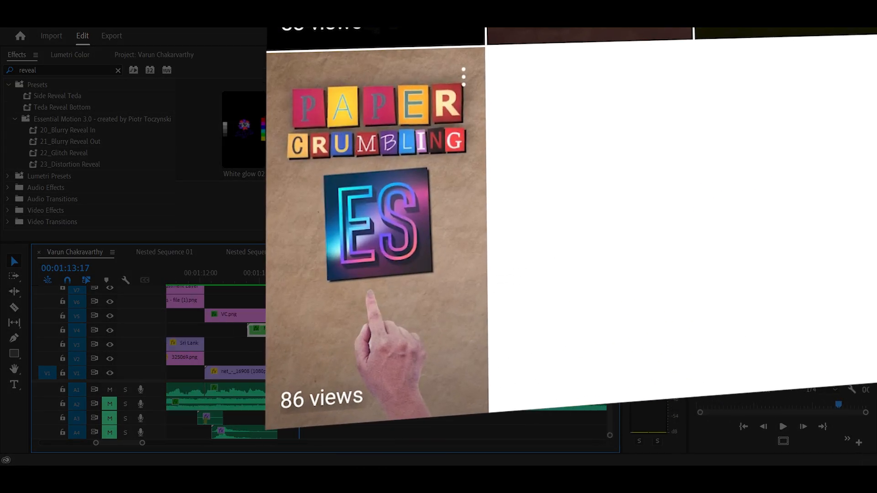
Step: Review the T20 World Cup logo and VC.png cutout in the main sequence at 00:01:13:13, 00:01:14:17 and 00:01:14:20
scroll(294, 350, up, 2)
scroll(294, 350, down, 2)
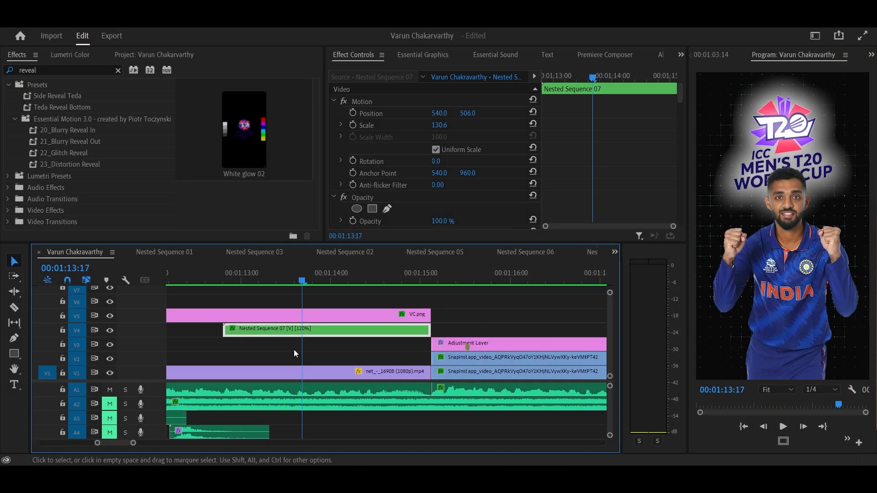
scroll(293, 349, left, 4)
click(355, 279)
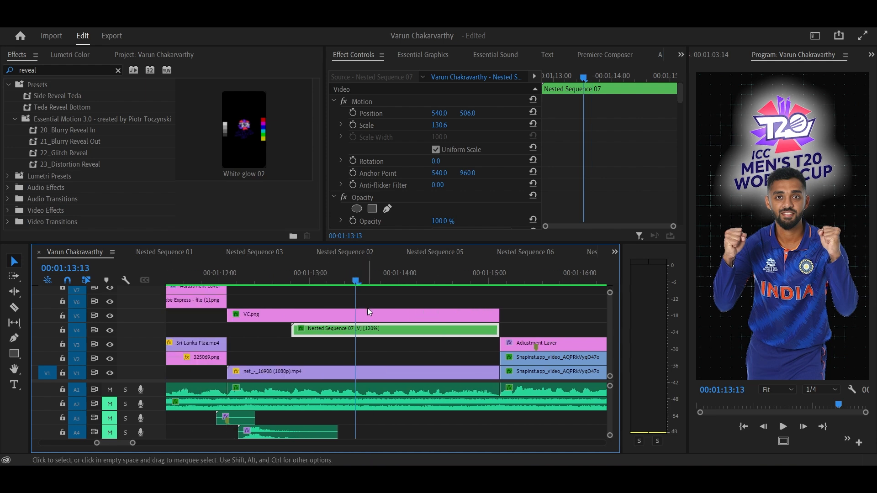
scroll(368, 308, right, 2)
click(375, 277)
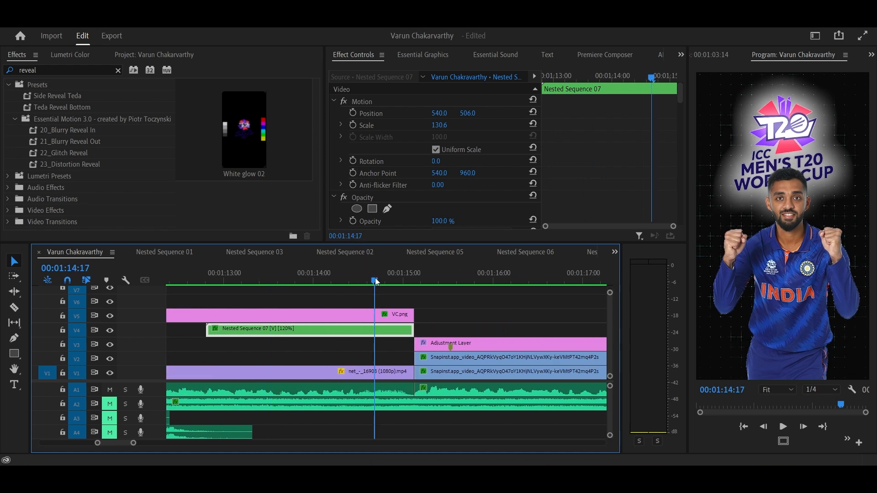
mouse_move(382, 285)
mouse_down()
mouse_move(194, 295)
mouse_move(390, 282)
mouse_up()
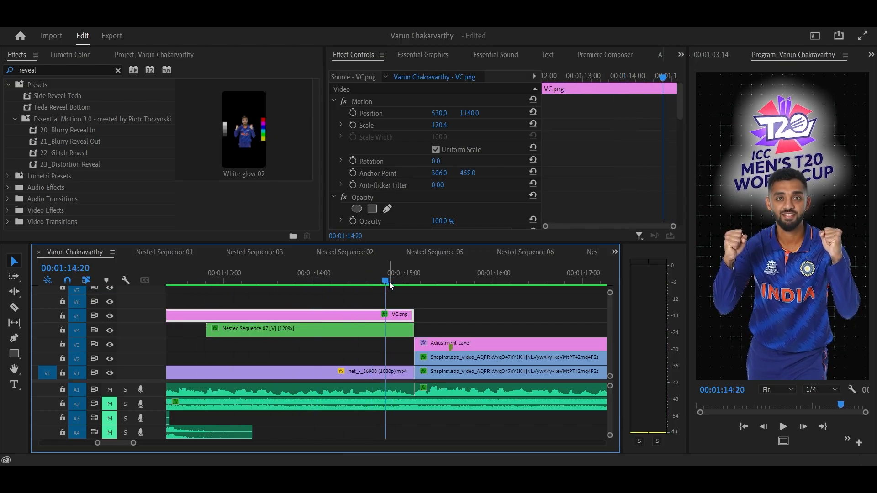
Step: Play from 00:01:14:20 across the cut into the team video, stopping at 00:01:15:10
scroll(390, 288, down, 2)
key(space)
key(space)
click(372, 343)
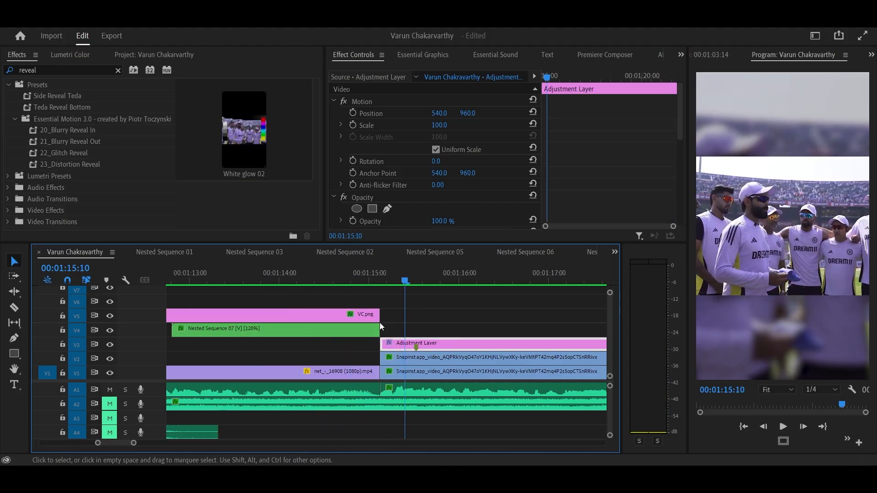
Step: Examine the V3 Adjustment Layer's span over the team video and play that clip to 00:01:20:01
scroll(380, 323, down, 1)
scroll(433, 350, down, 6)
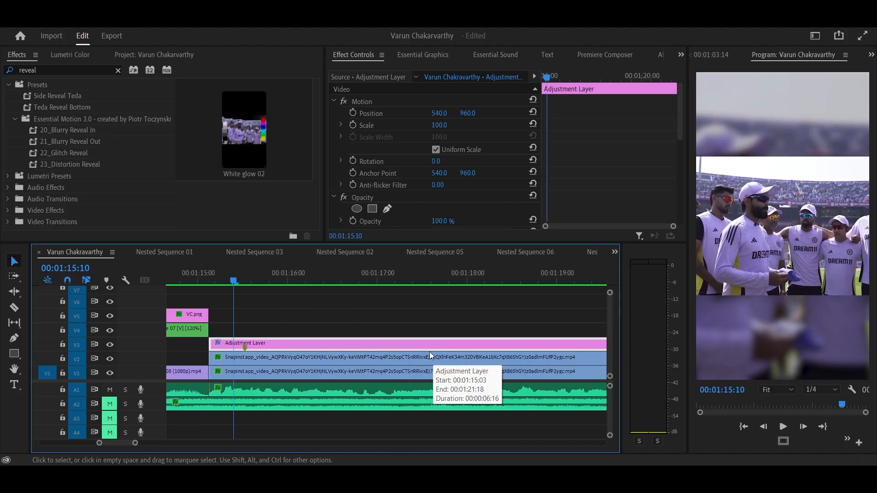
scroll(429, 352, down, 3)
scroll(430, 352, down, 1)
scroll(430, 352, down, 2)
key(space)
scroll(430, 350, down, 3)
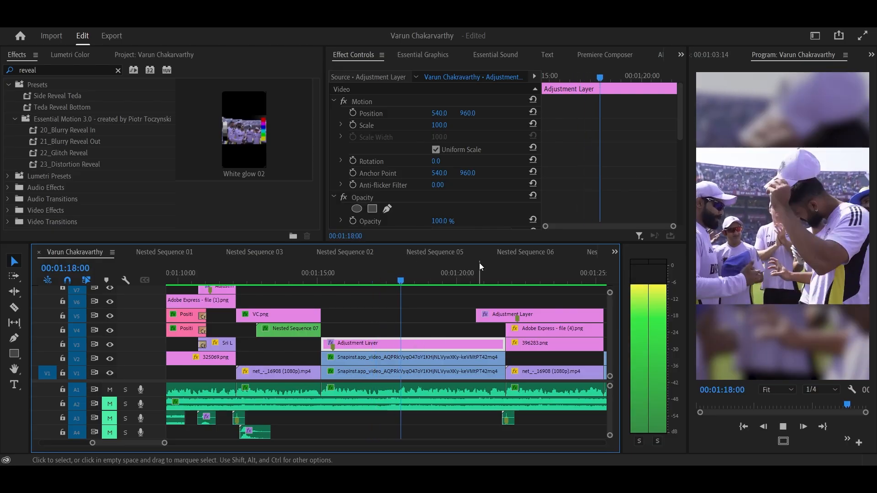
scroll(466, 322, down, 2)
scroll(450, 315, down, 1)
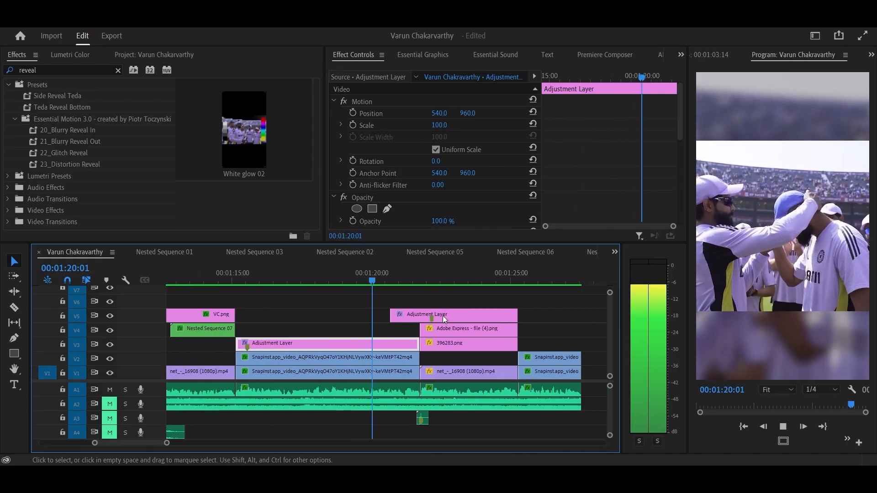
key(space)
Step: Go back to the team video's start at 00:01:15:03, and scrub near its end to 00:01:19:16
drag(343, 276, 239, 285)
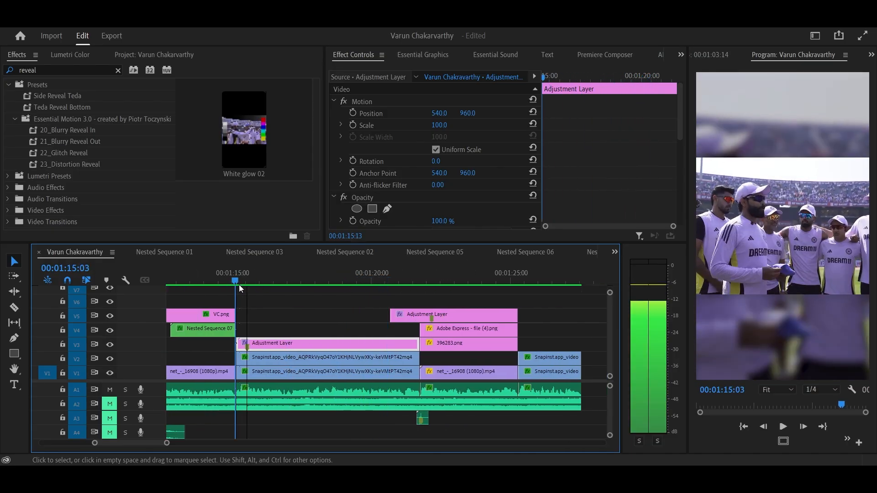
click(388, 280)
drag(387, 283, 361, 273)
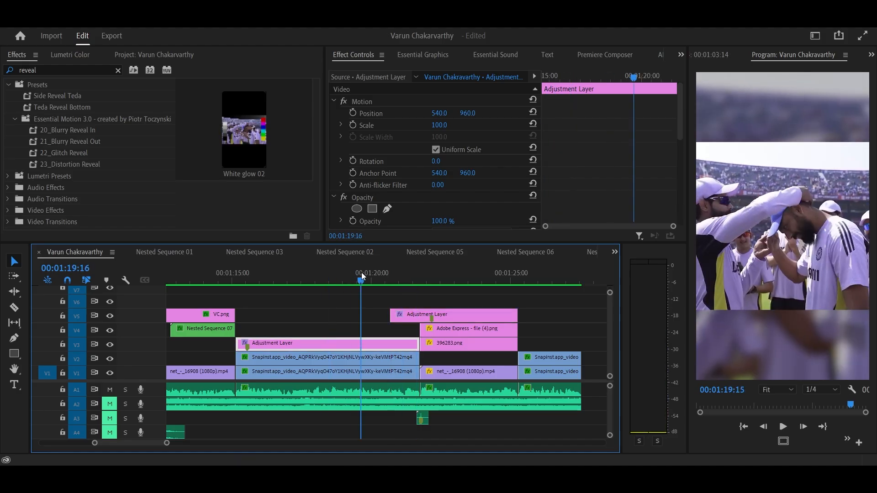
Step: Select the Adjustment Layer on V5 and replay the transition from the team video into the player cutout, stopping at 00:01:23:06
key(space)
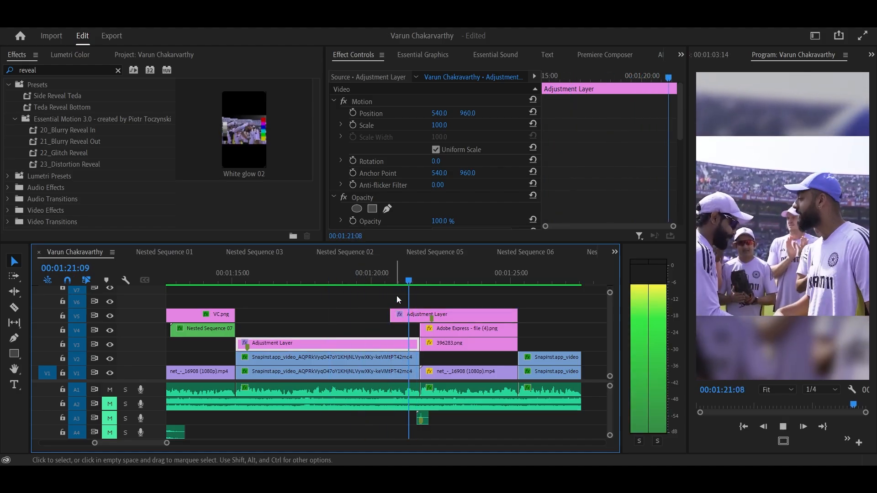
click(423, 321)
key(space)
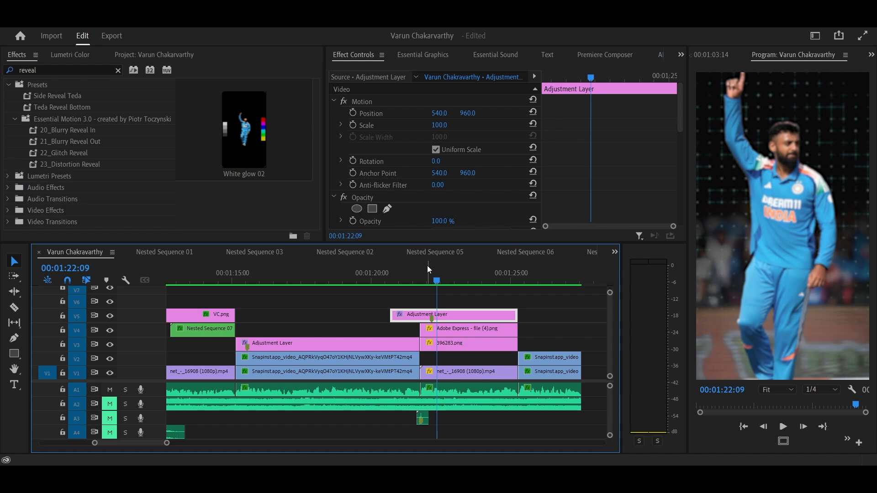
click(403, 279)
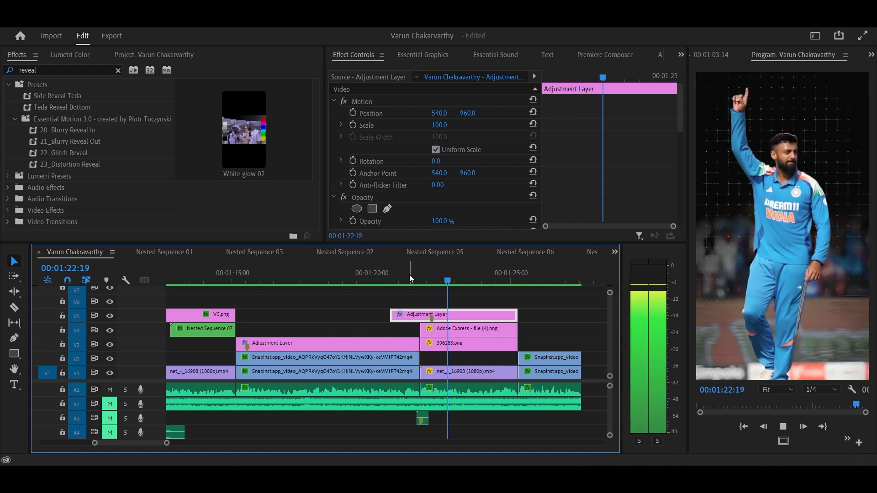
key(space)
Step: Compare the Adobe Express - file (4).png cutout on V4 with the 396283.png photo on V3 by selecting each
scroll(476, 355, up, 4)
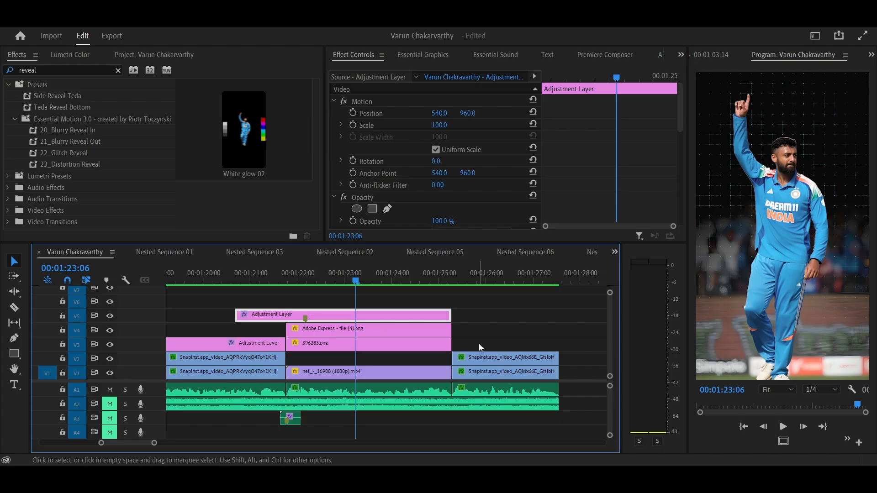
scroll(335, 354, up, 2)
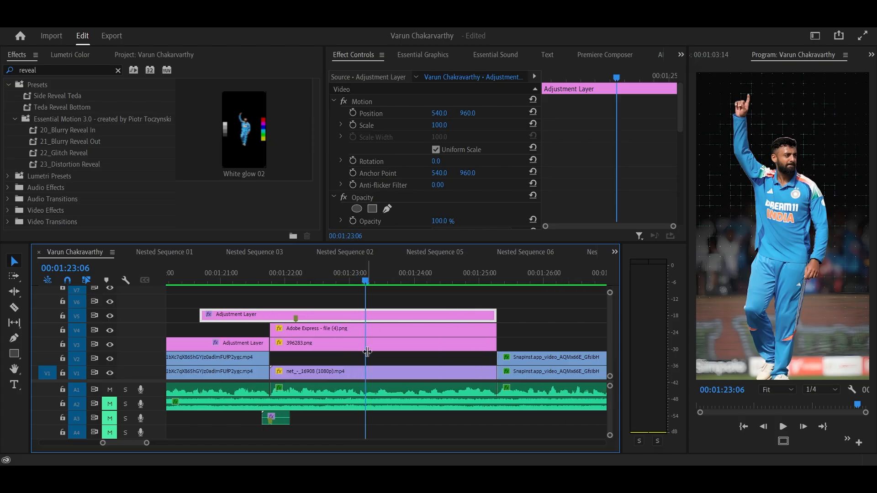
scroll(361, 352, down, 3)
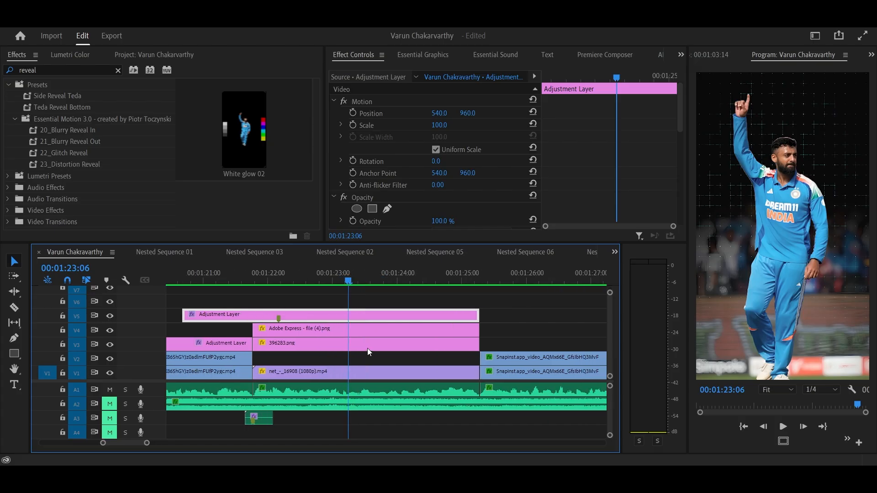
click(341, 333)
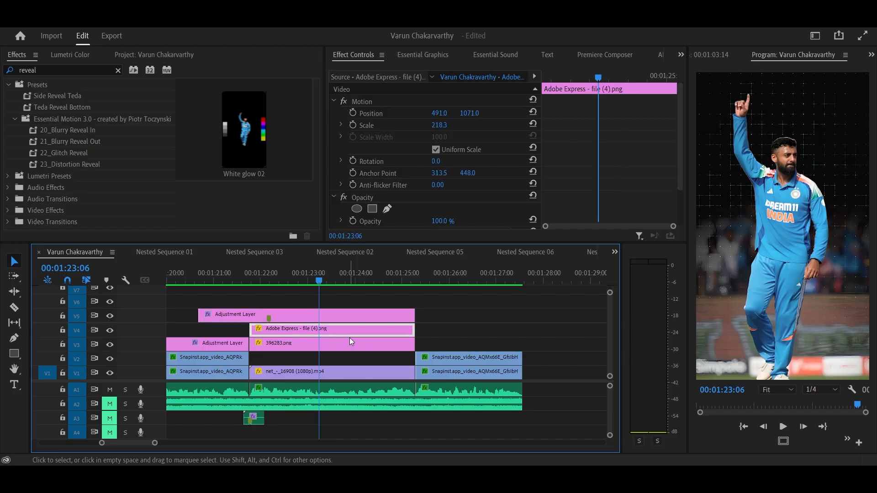
click(354, 344)
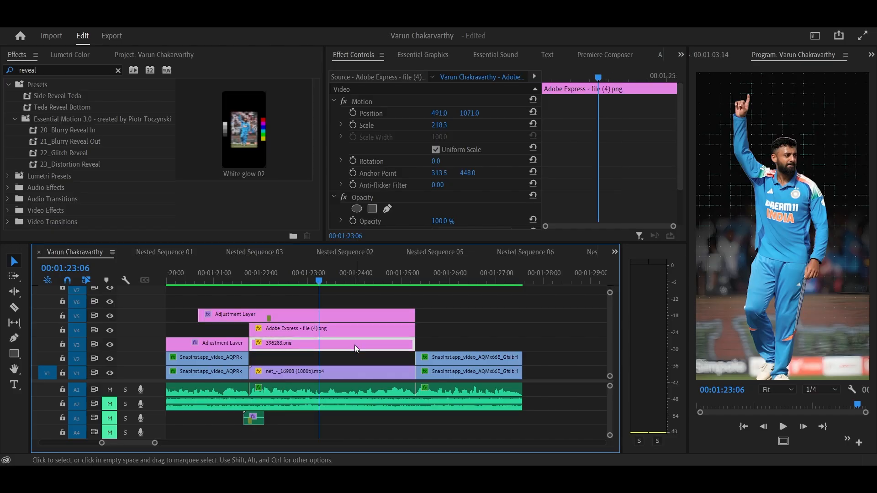
click(359, 334)
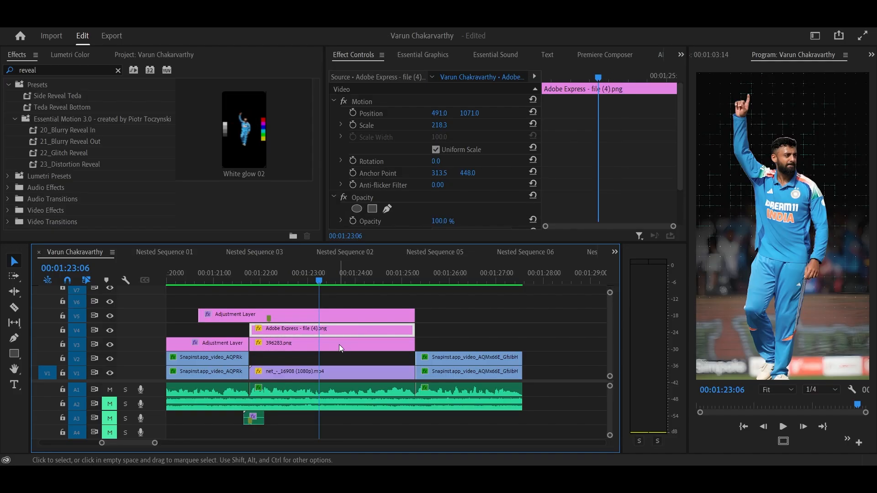
Step: Select the 396283.png photo on V3 and examine the settings of its Opacity mask, Mask (1)
click(339, 345)
scroll(435, 176, down, 4)
click(371, 106)
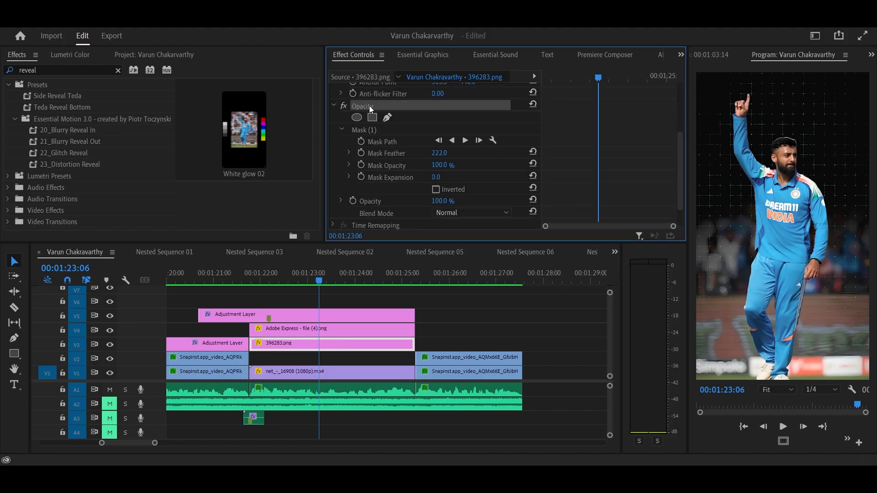
click(364, 133)
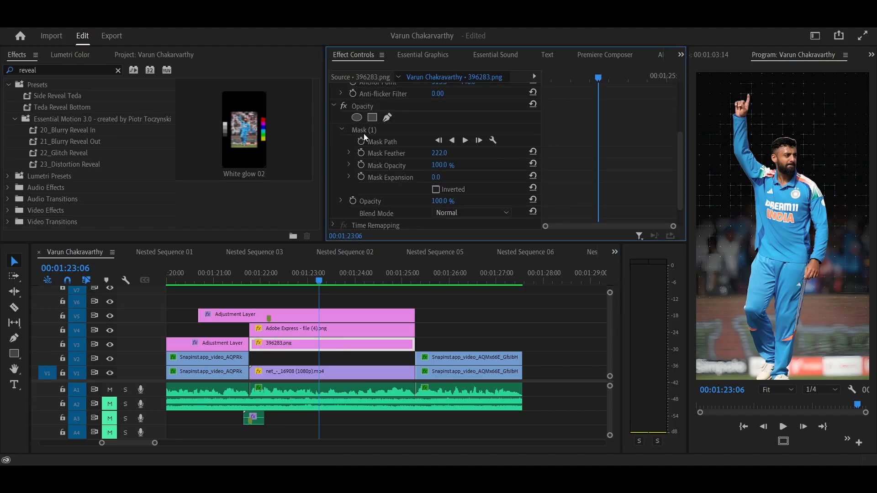
Step: Try moving Mask (1) of the 396283.png photo down out of the frame, and bring it back over the photo's lower part
click(363, 132)
click(771, 325)
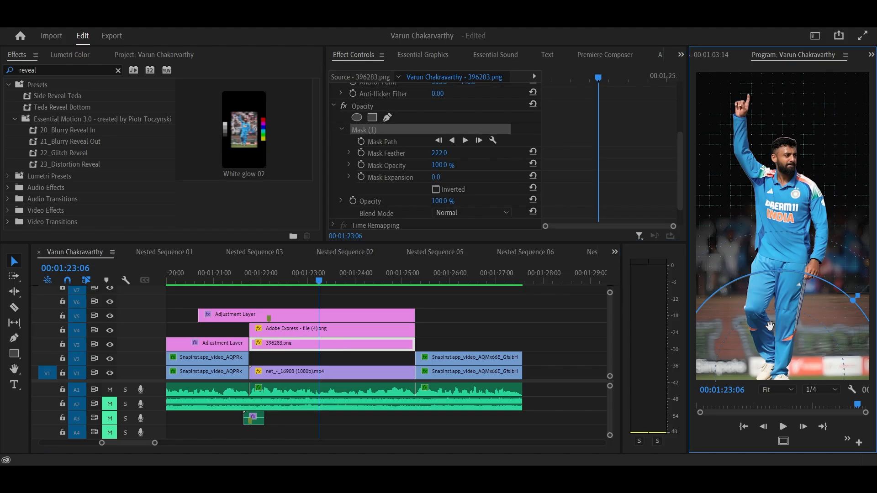
drag(770, 325, 794, 485)
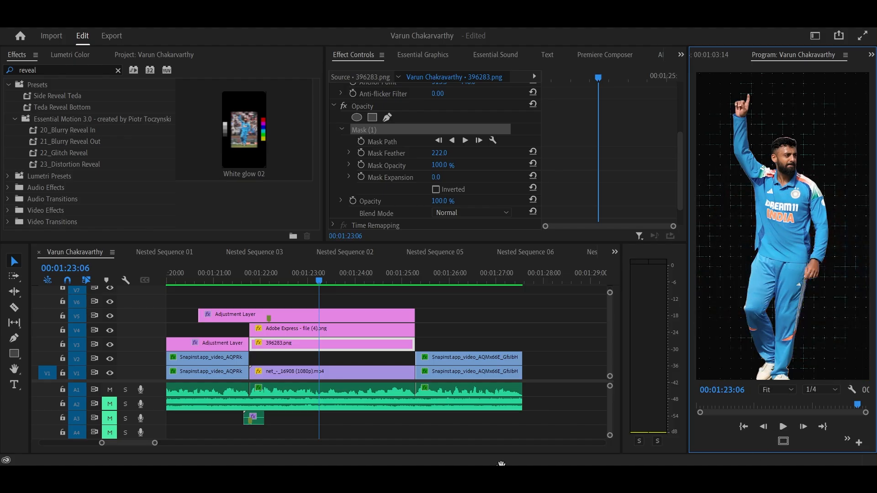
key(ctrl+z)
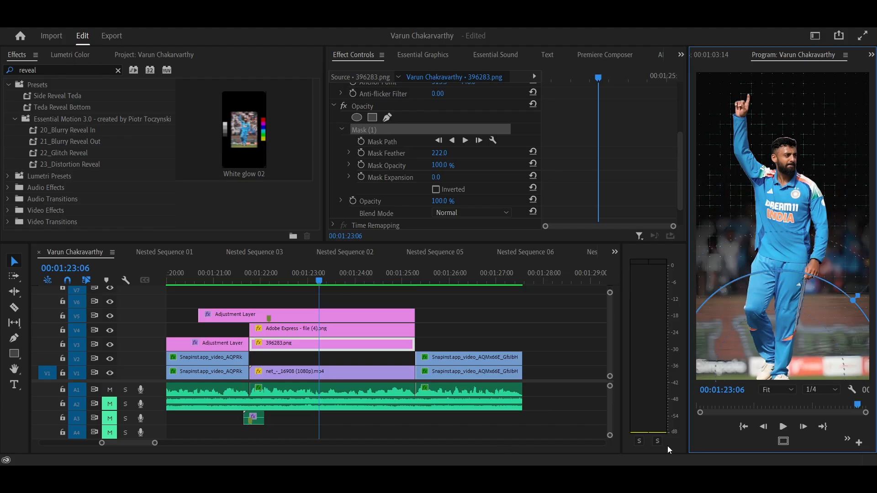
drag(784, 182, 792, 324)
click(342, 343)
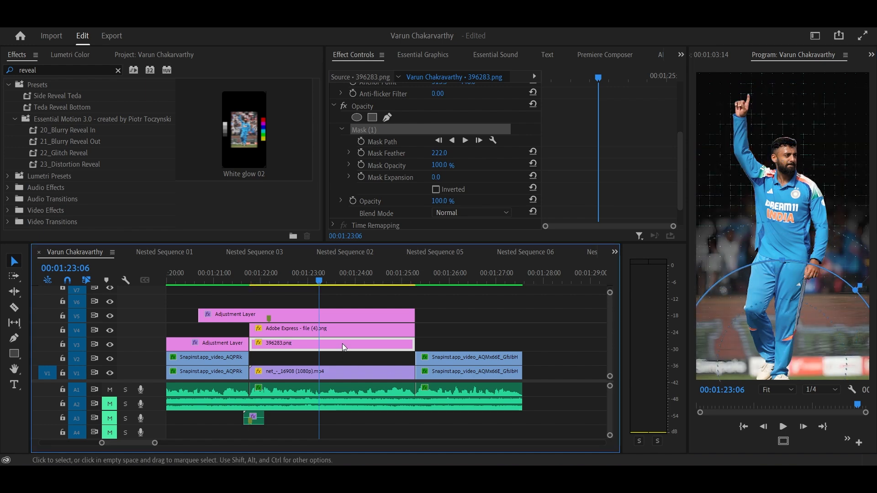
Step: Play the masked photo section, select the Adjustment Layer on V5, and scrub back to 00:01:23:12
click(501, 335)
key(space)
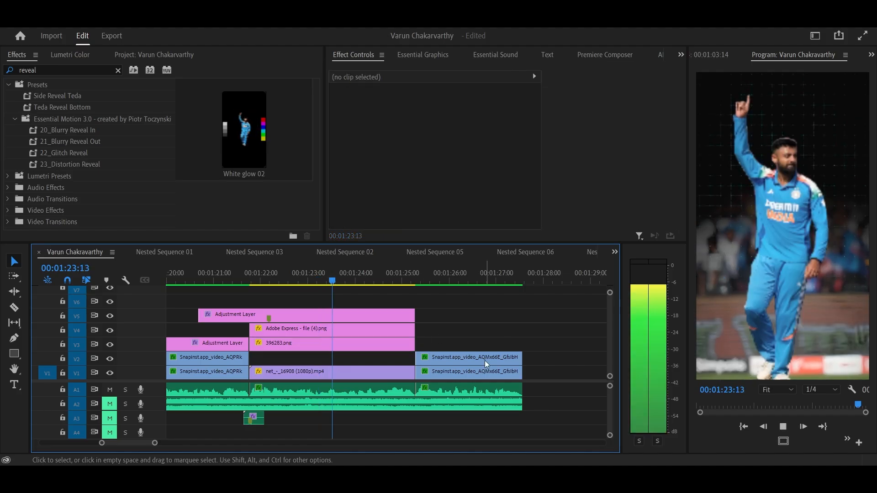
click(365, 316)
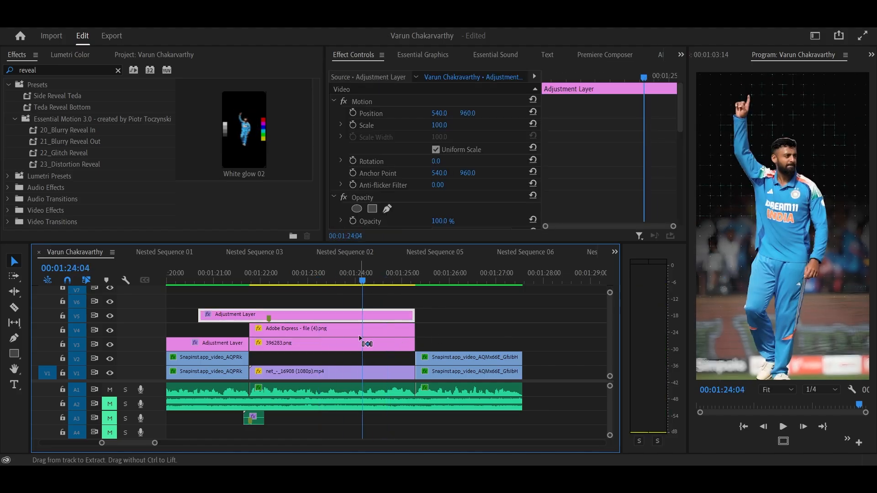
scroll(360, 338, up, 3)
scroll(360, 339, down, 3)
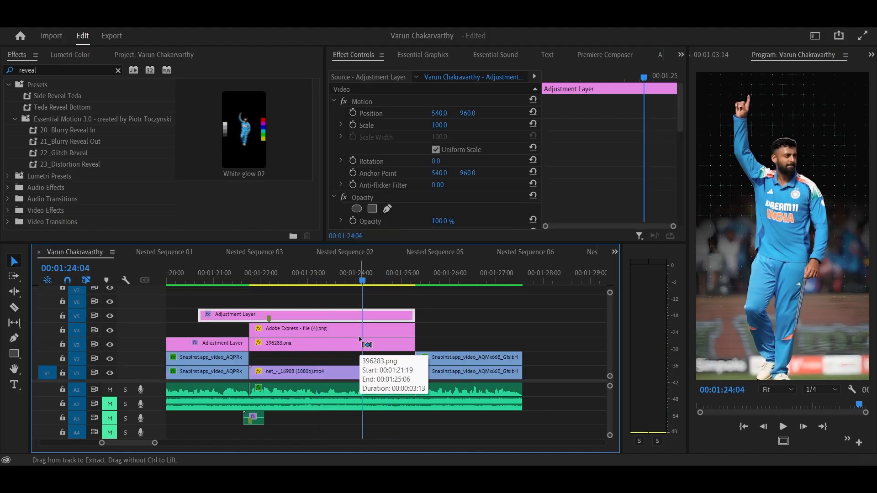
drag(360, 280, 353, 280)
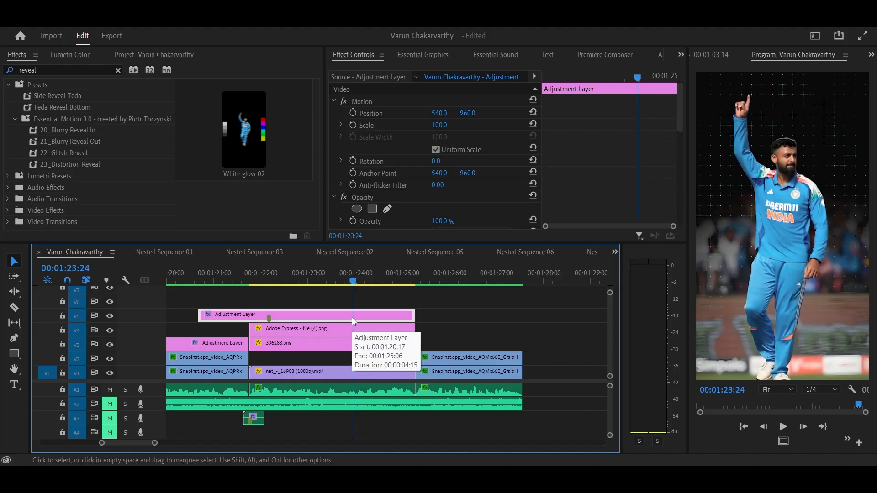
scroll(364, 350, right, 2)
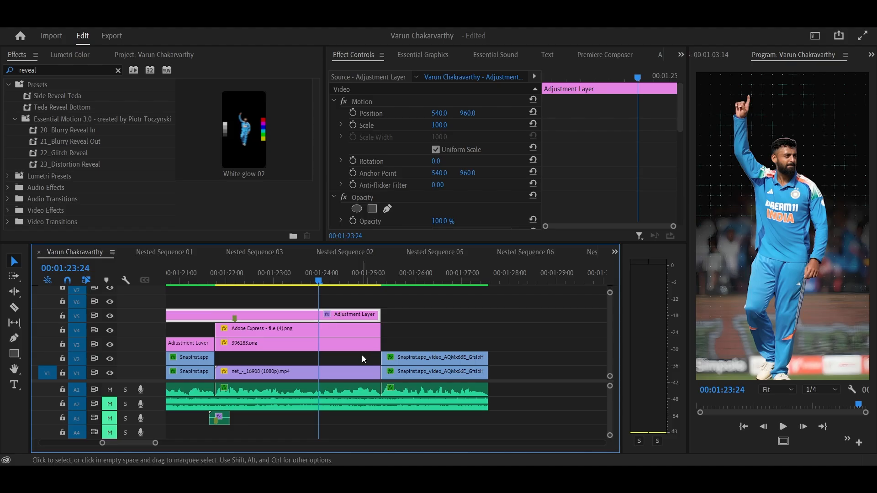
drag(319, 281, 296, 282)
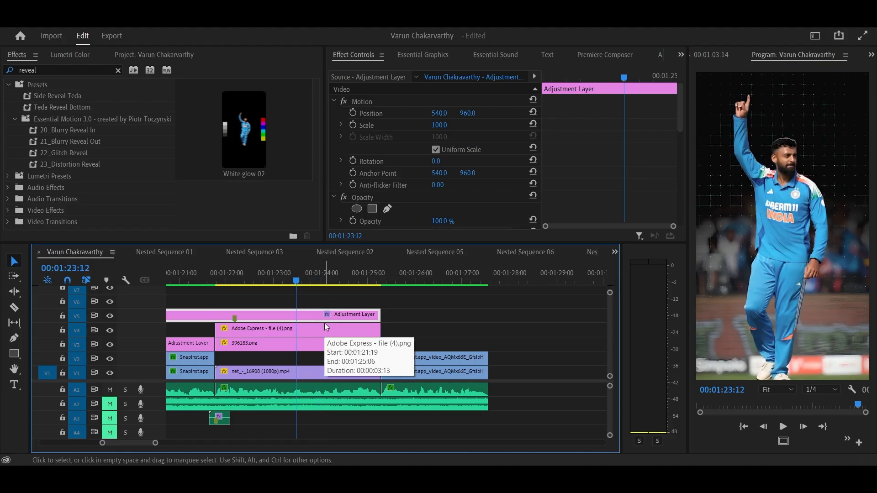
scroll(340, 325, right, 1)
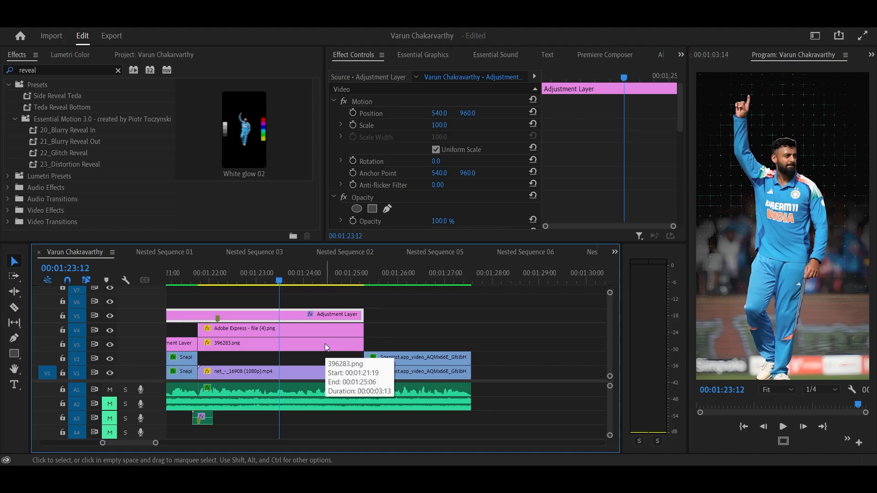
Step: Go back to the start of the white paper.mp4 section and replay the 2020 title animation, stopping at 00:01:04:04
key(minus)
key(minus)
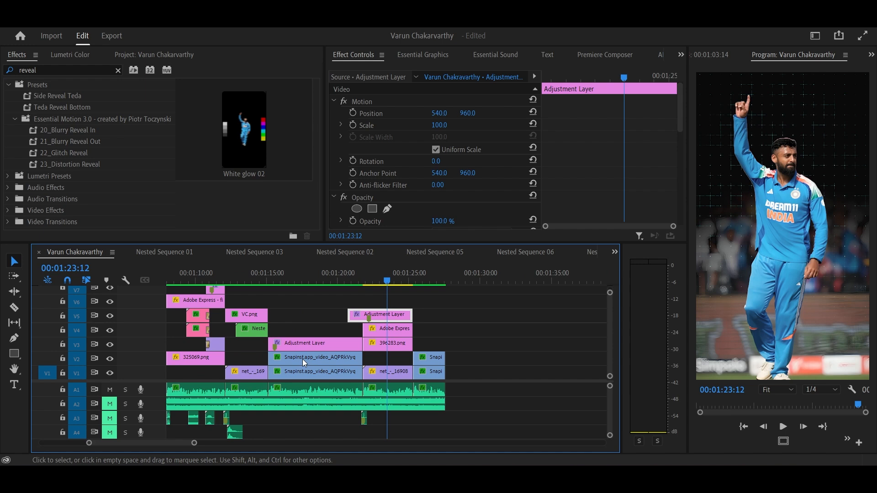
scroll(302, 359, left, 13)
scroll(322, 325, up, 5)
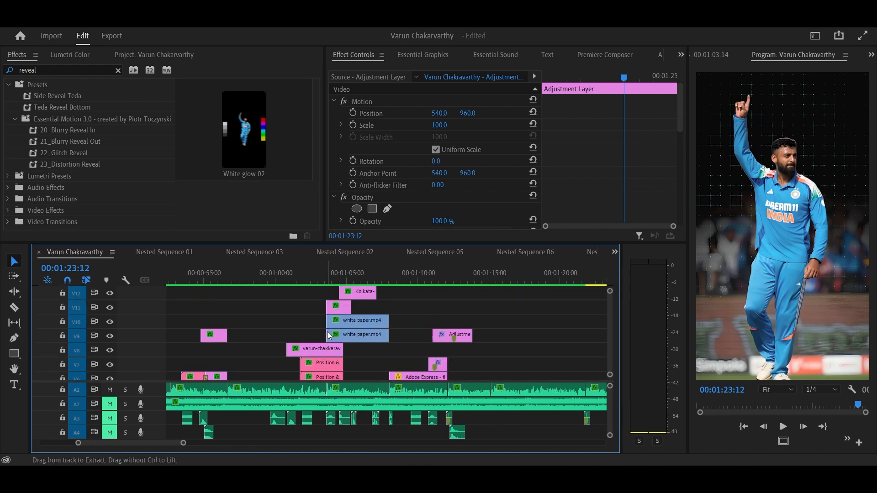
click(326, 282)
key(space)
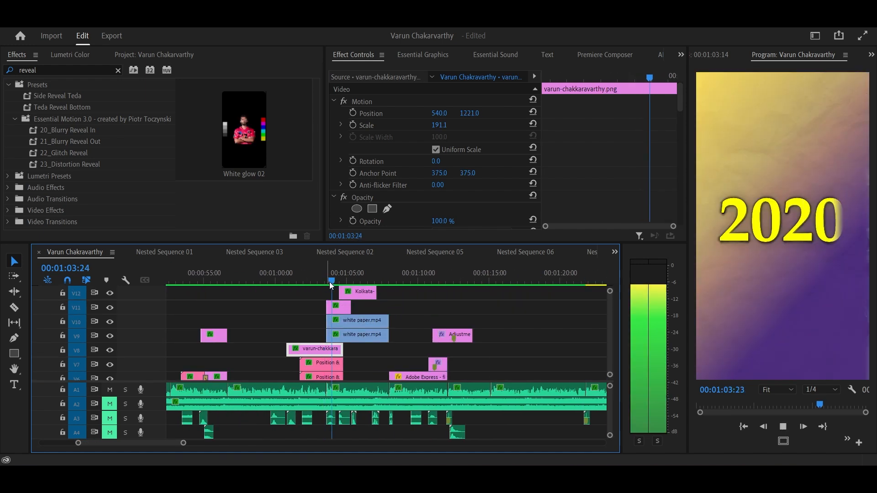
key(space)
Step: Play from the 396283.png player photo into the closing ICC medal video, stopping at 00:01:26:00
scroll(395, 329, down, 5)
scroll(394, 332, right, 8)
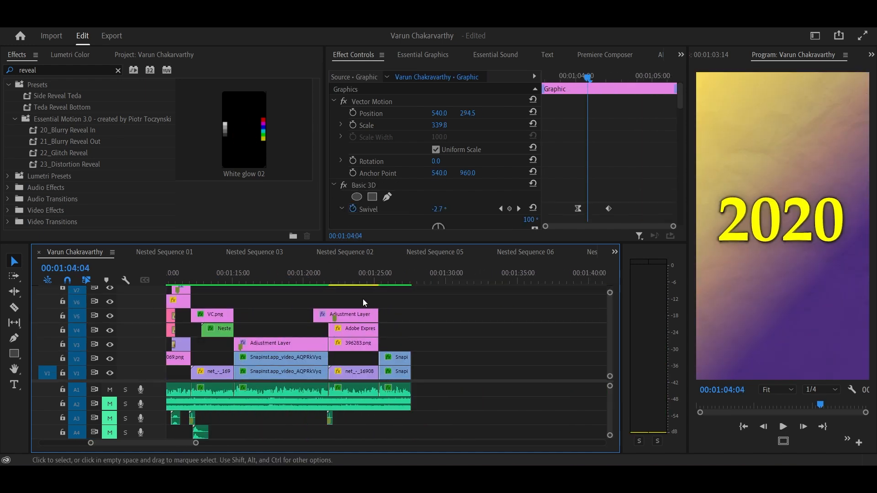
click(351, 278)
key(space)
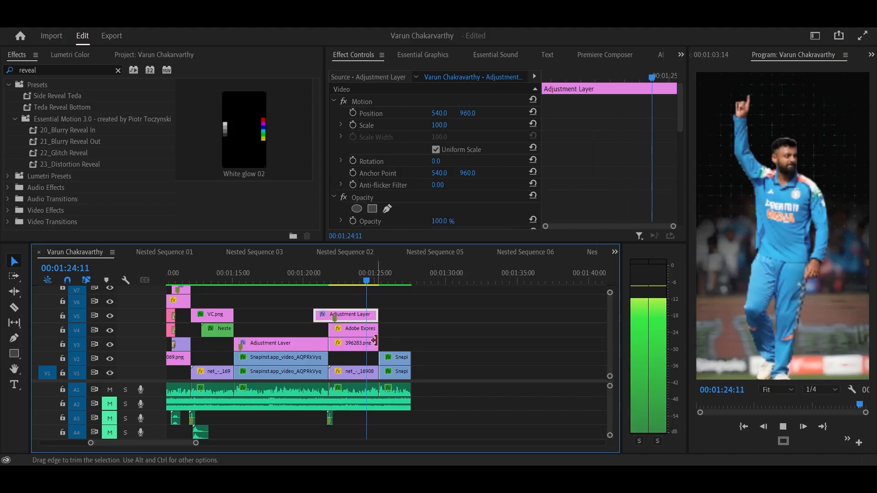
key(=)
key(=)
key(space)
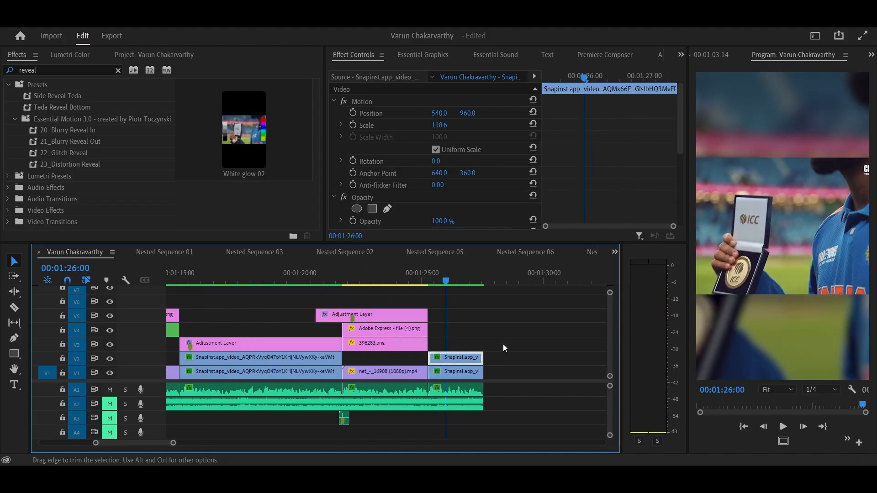
Step: Select the two closing Snapinst video clips on V1 and V2 and play to the sequence end at 00:01:27:14
drag(503, 344, 479, 375)
key(space)
scroll(481, 377, down, 1)
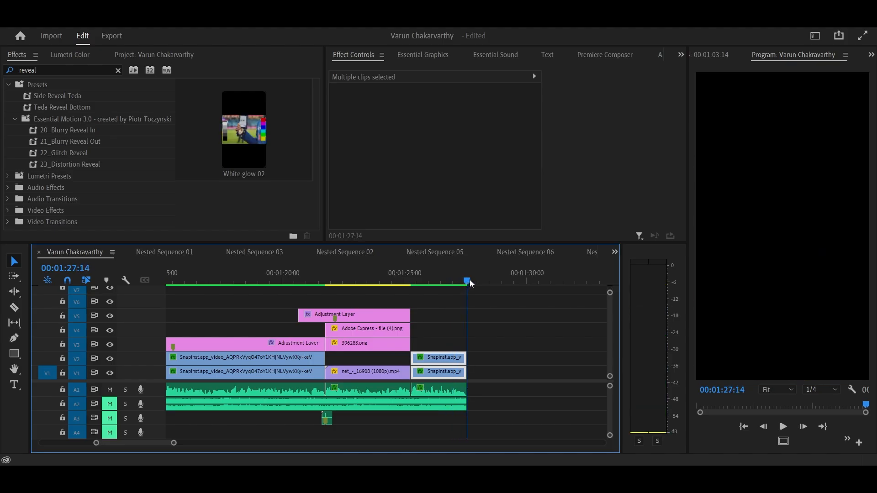
Step: Fit the whole Varun Chakarvarthy sequence in view and examine its full stack of clips and audio
key(minus)
key(minus)
key(minus)
key(minus)
key(minus)
key(minus)
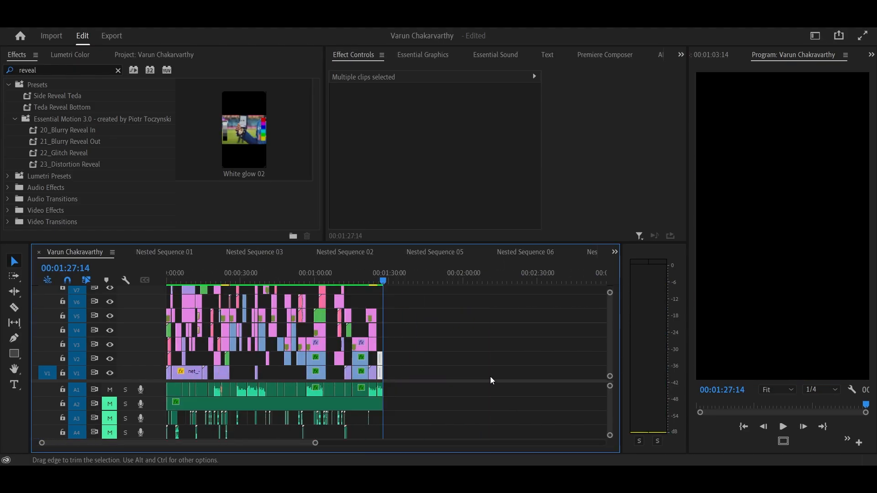
key(backslash)
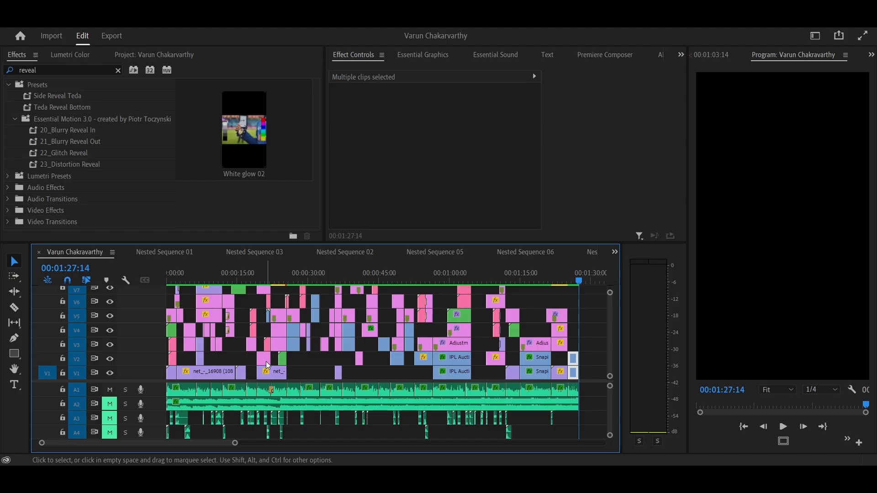
Step: Return to the start of the closing ICC medal video at 00:01:25:07 and select its Snapinst clip on V2
scroll(552, 399, up, 3)
scroll(522, 376, down, 3)
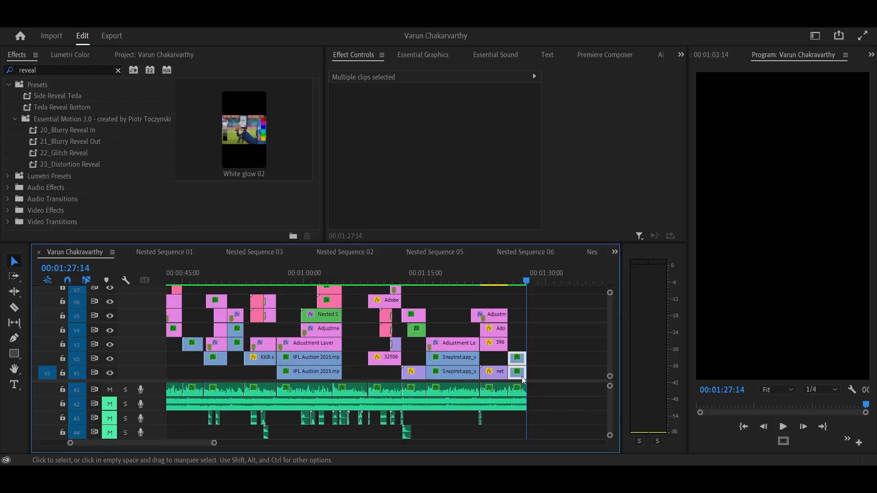
scroll(498, 375, up, 3)
scroll(443, 394, down, 3)
scroll(442, 393, up, 1)
click(462, 277)
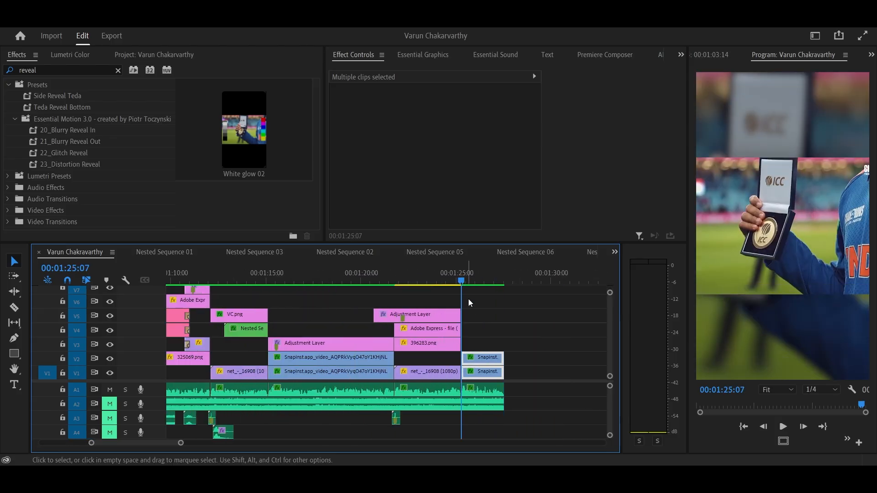
scroll(458, 309, down, 3)
drag(399, 276, 359, 276)
scroll(372, 365, down, 1)
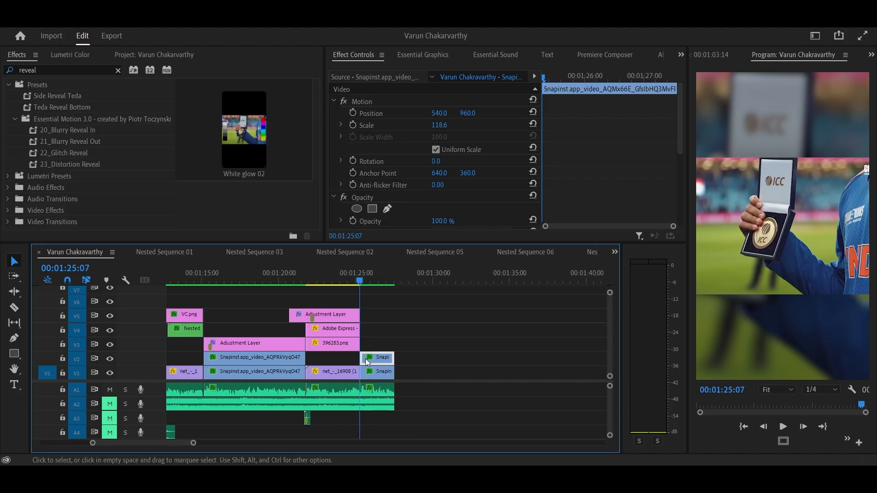
Step: Play the opening moments of the closing ICC medal video, stopping at 00:01:25:18
scroll(371, 365, up, 2)
scroll(372, 368, down, 1)
scroll(338, 367, up, 1)
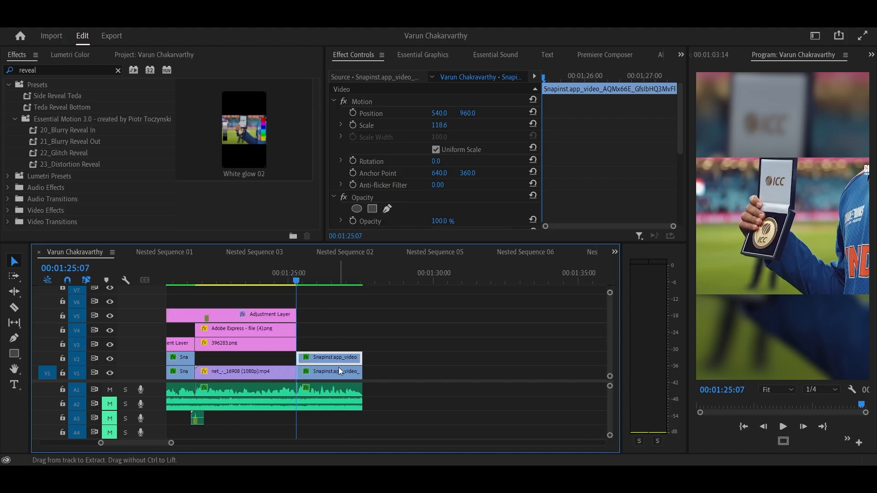
key(space)
key(space)
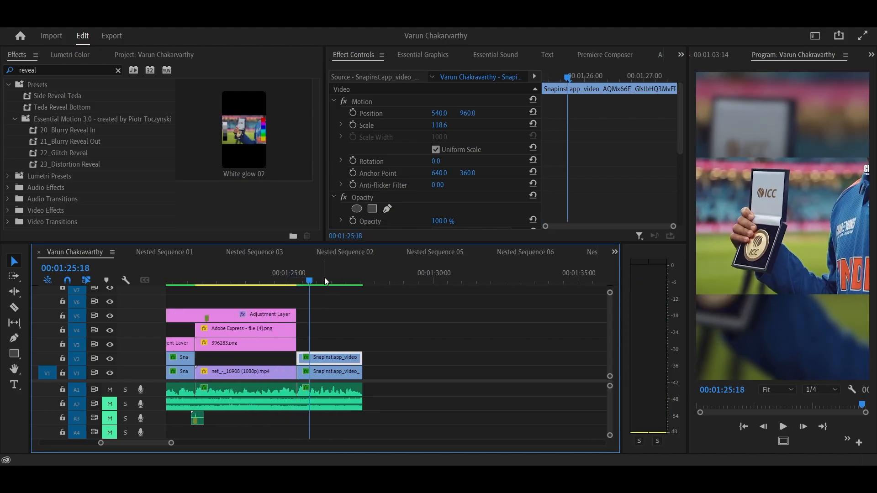